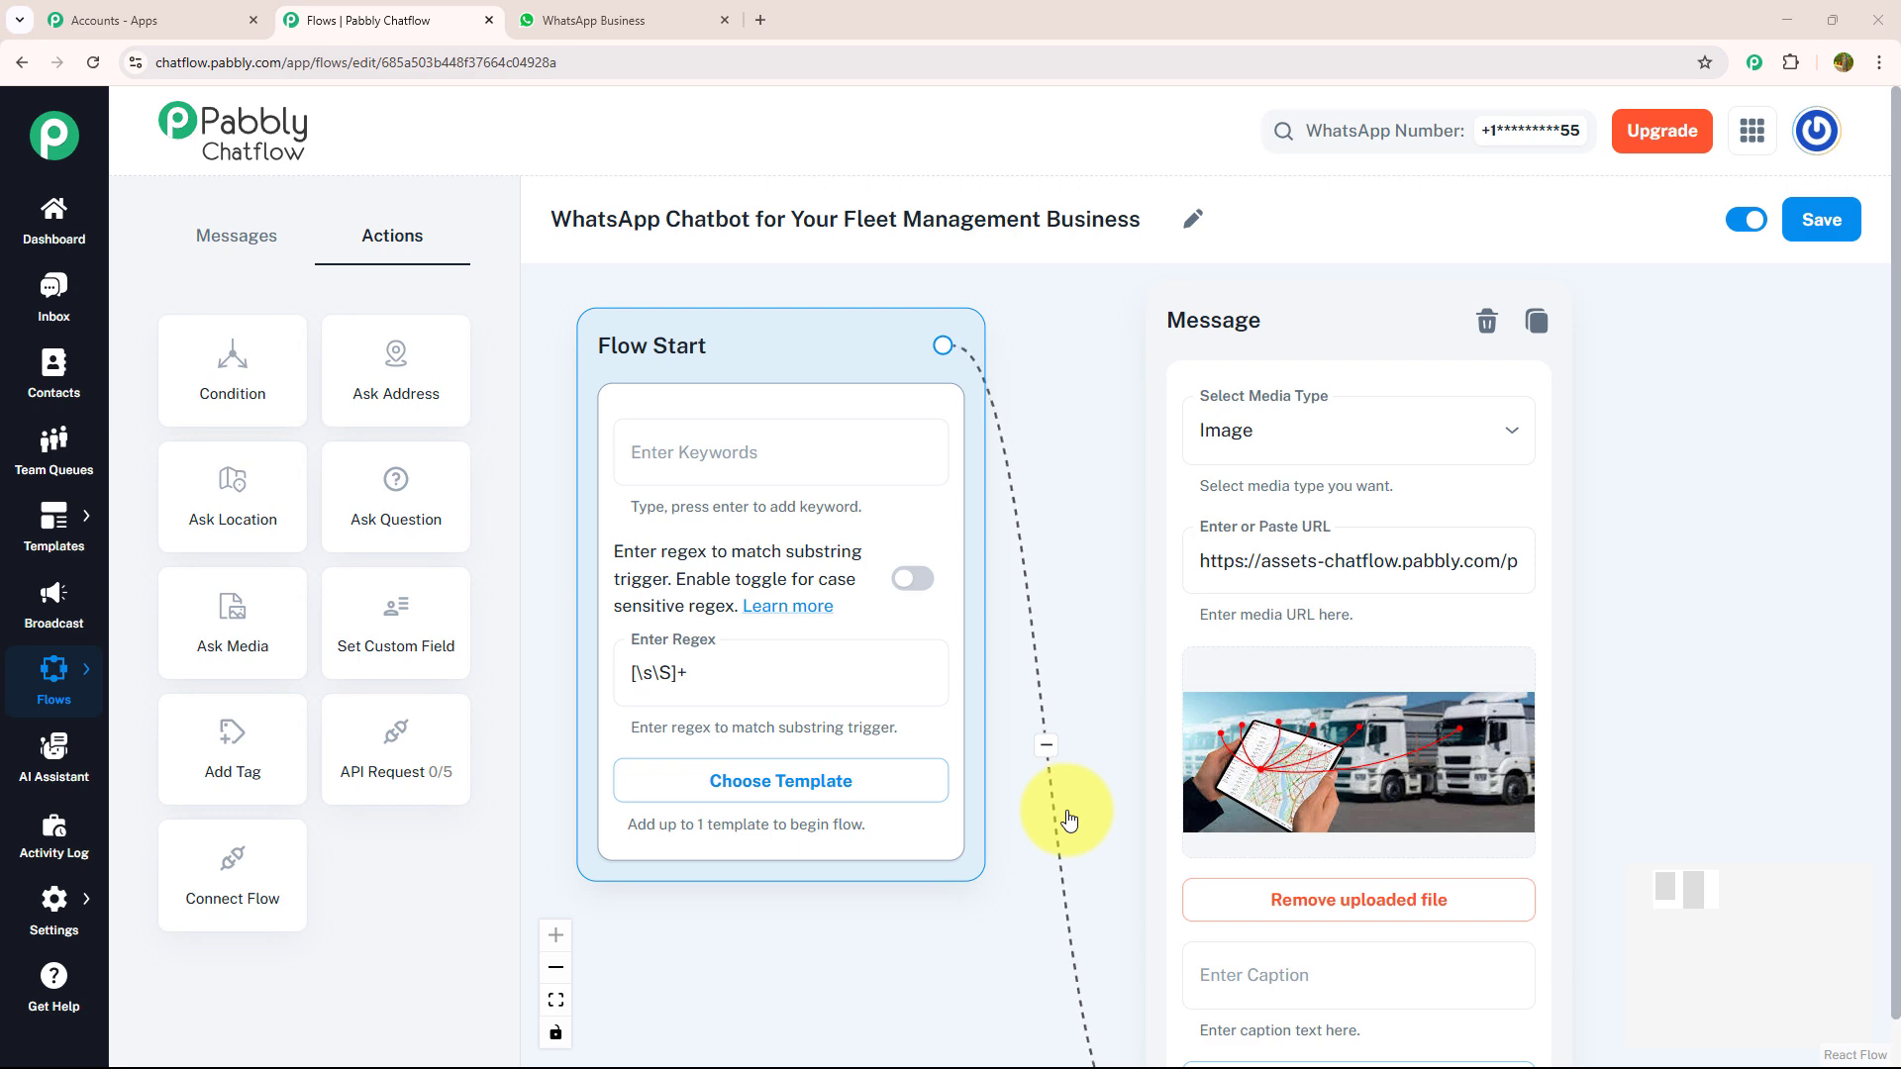
# - Examine the complete message and question layout of the fleet management chatbot flow
pyautogui.scroll(-2, 1067, 814)
pyautogui.scroll(-5, 1066, 809)
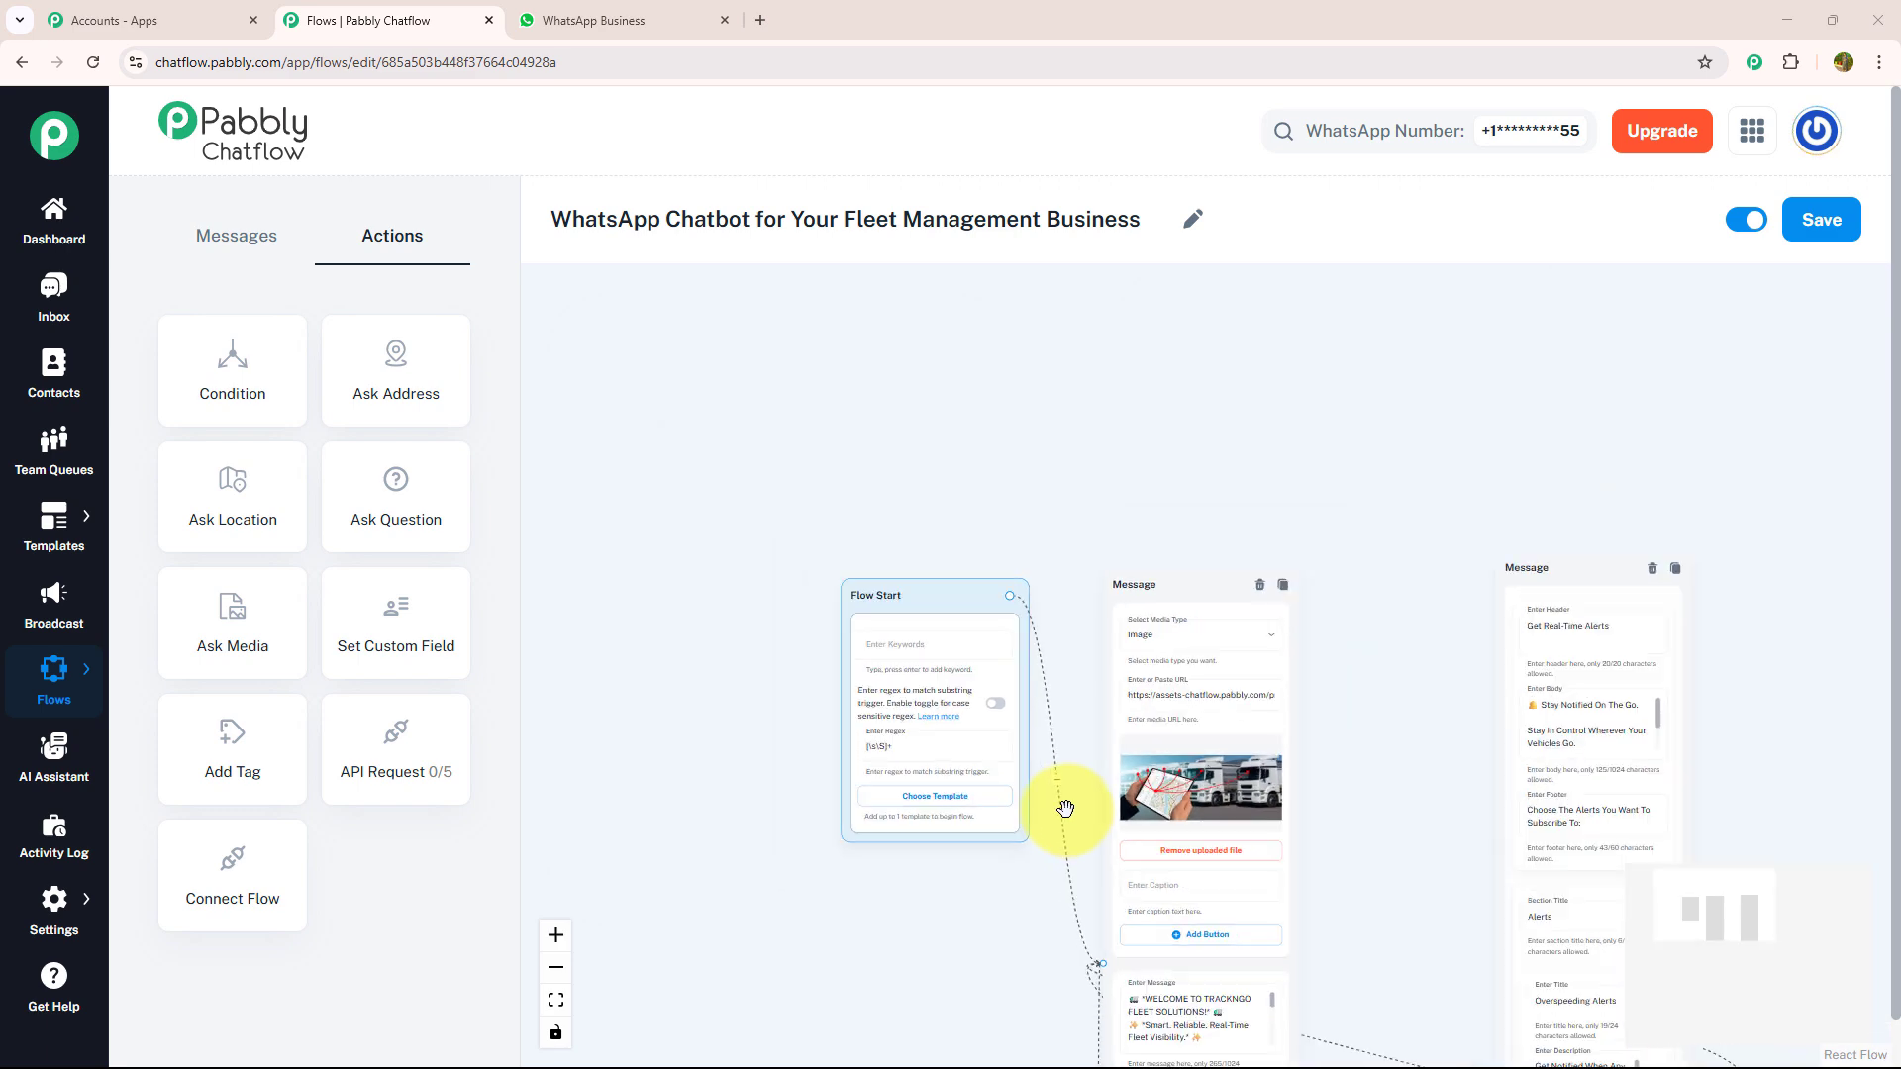
pyautogui.moveTo(1328, 804); pyautogui.dragTo(1165, 441)
pyautogui.scroll(-6, 1165, 441)
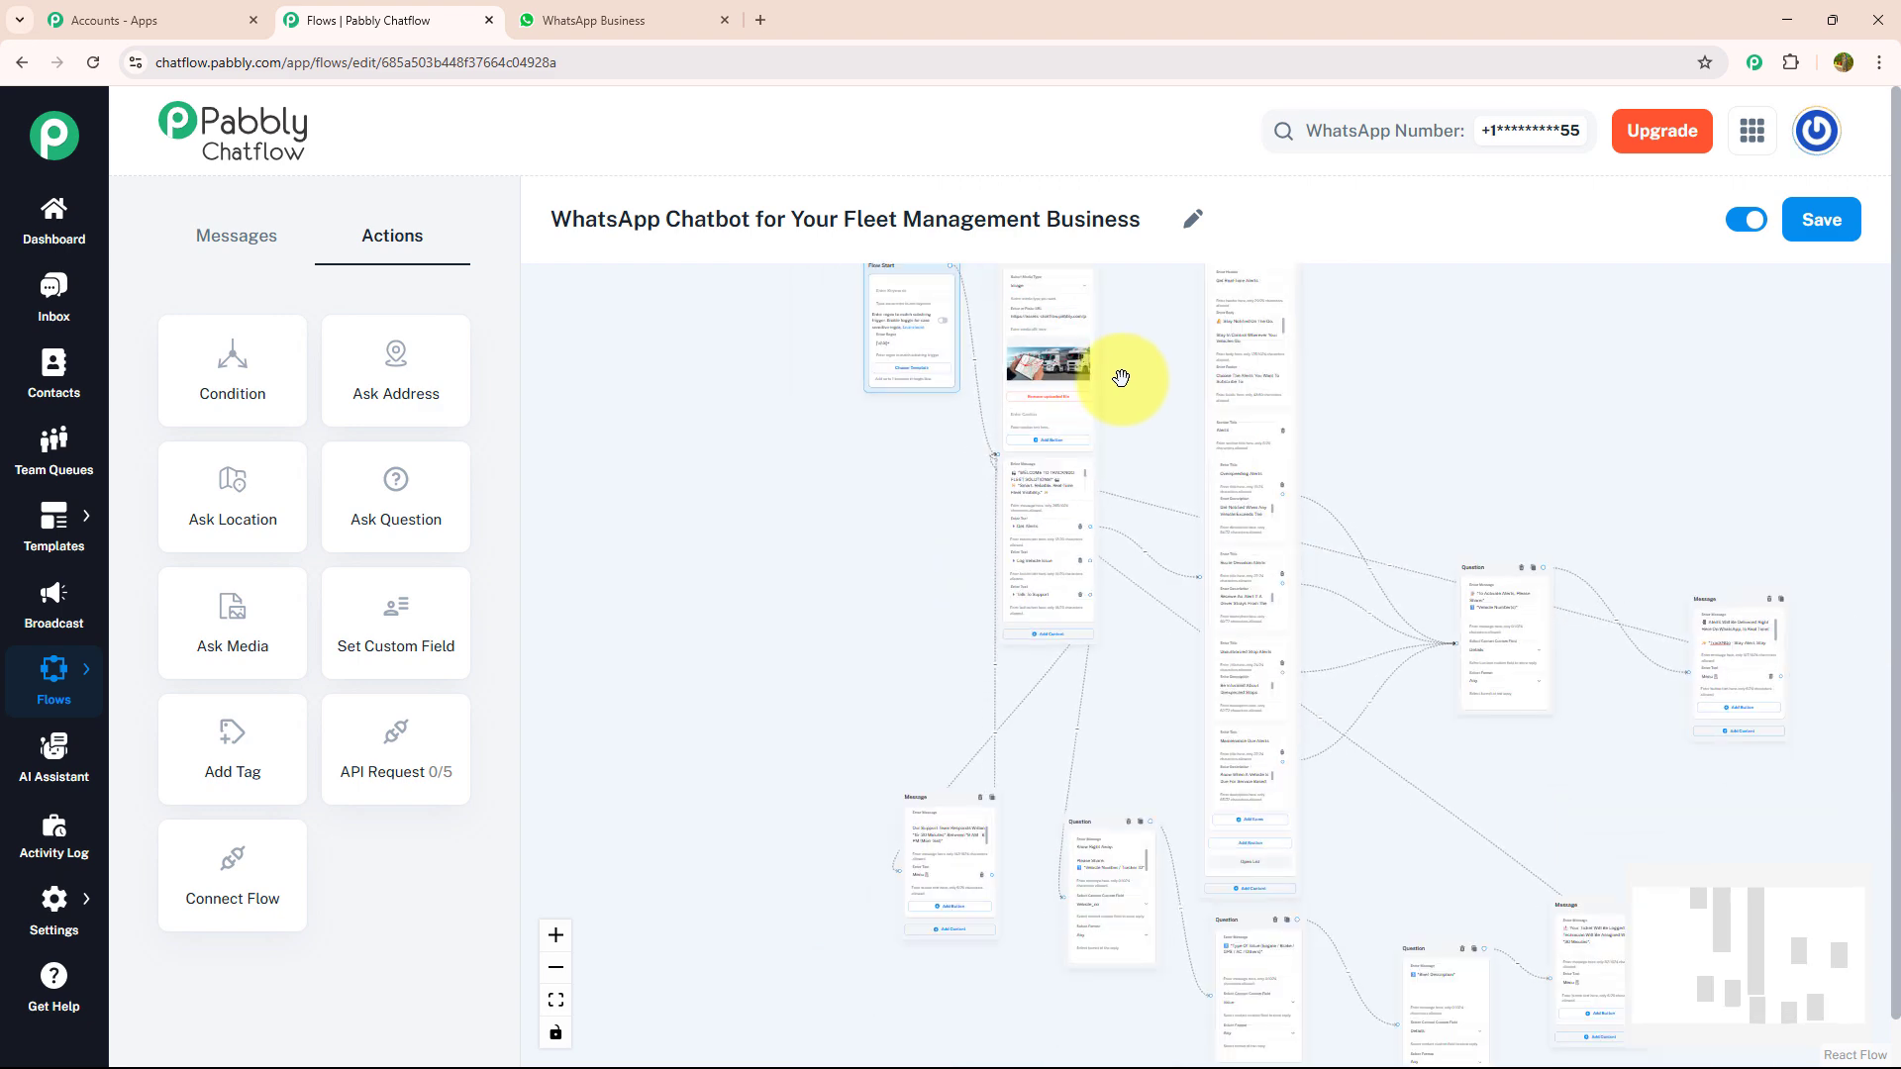
# - Switch to WhatsApp Web, send "hey" in the Company chat and choose Get Alerts from the chatbot's welcome options
pyautogui.click(644, 12)
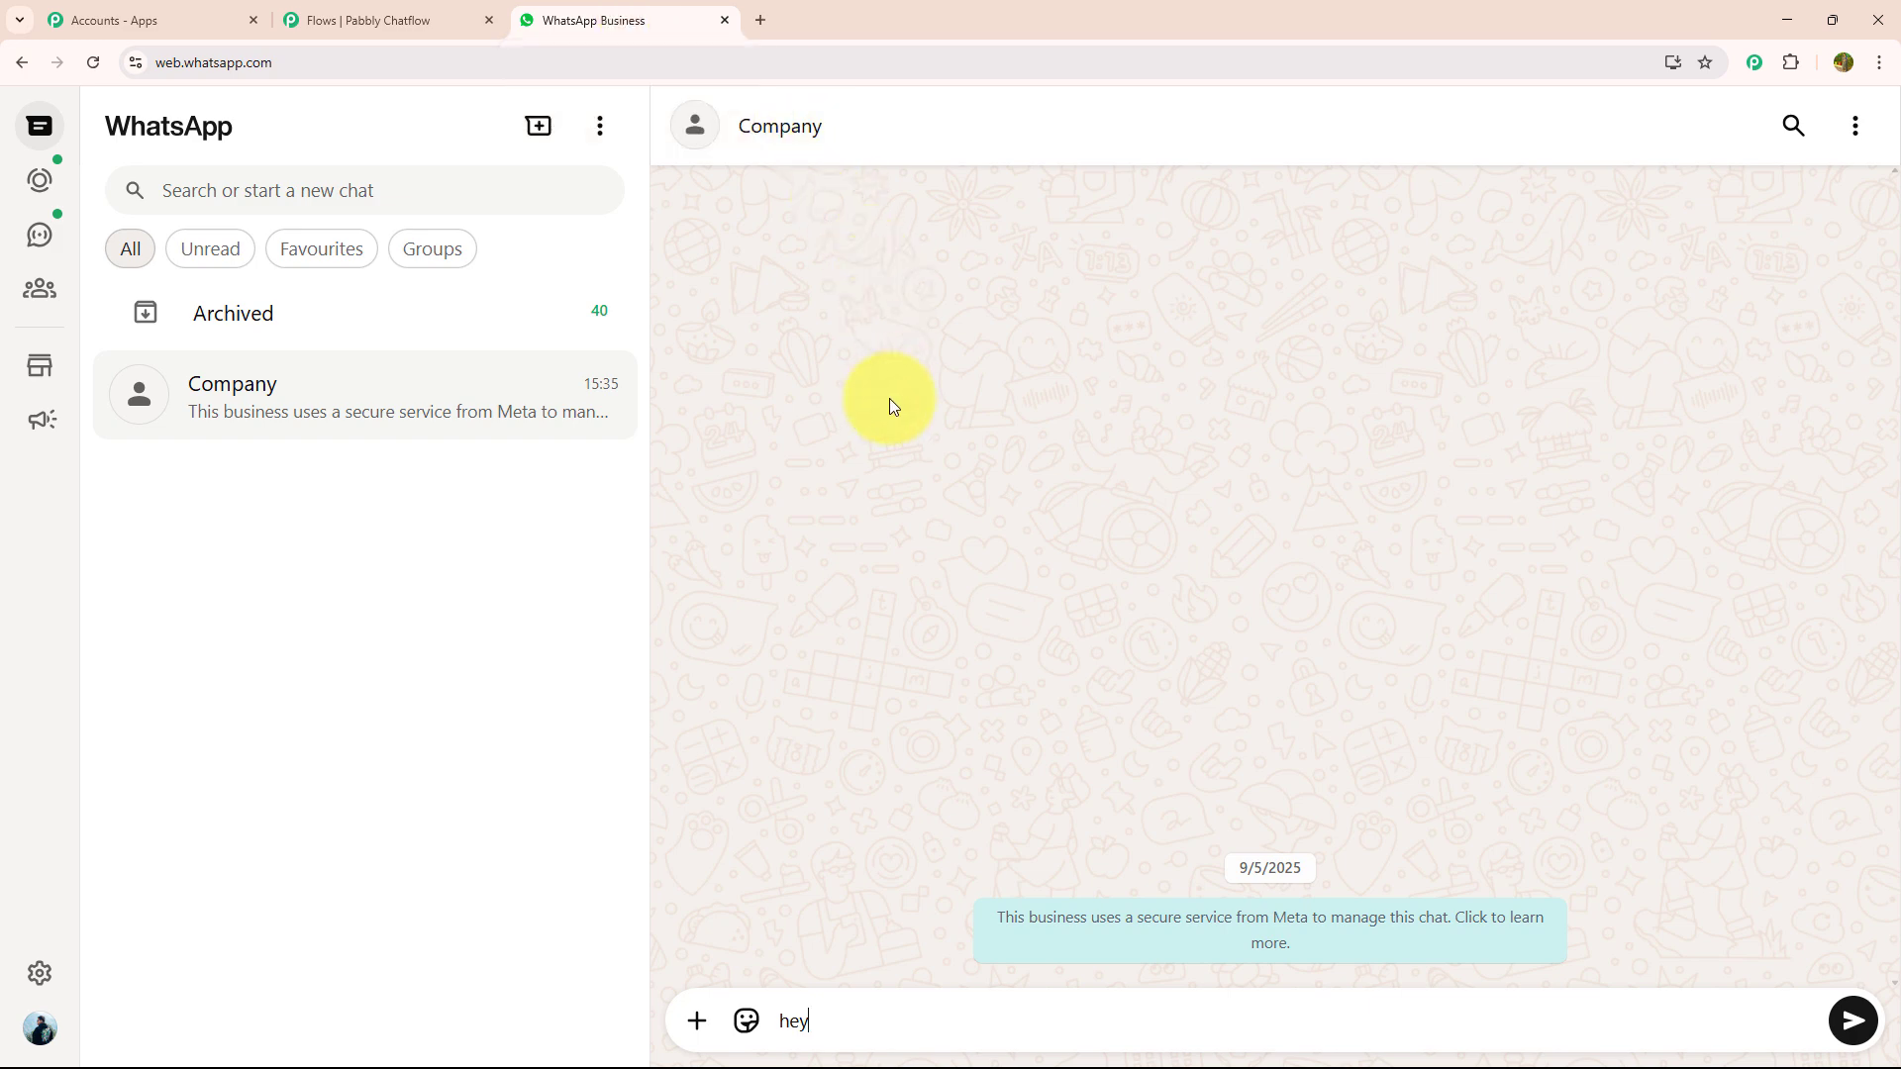
pyautogui.press('Return')
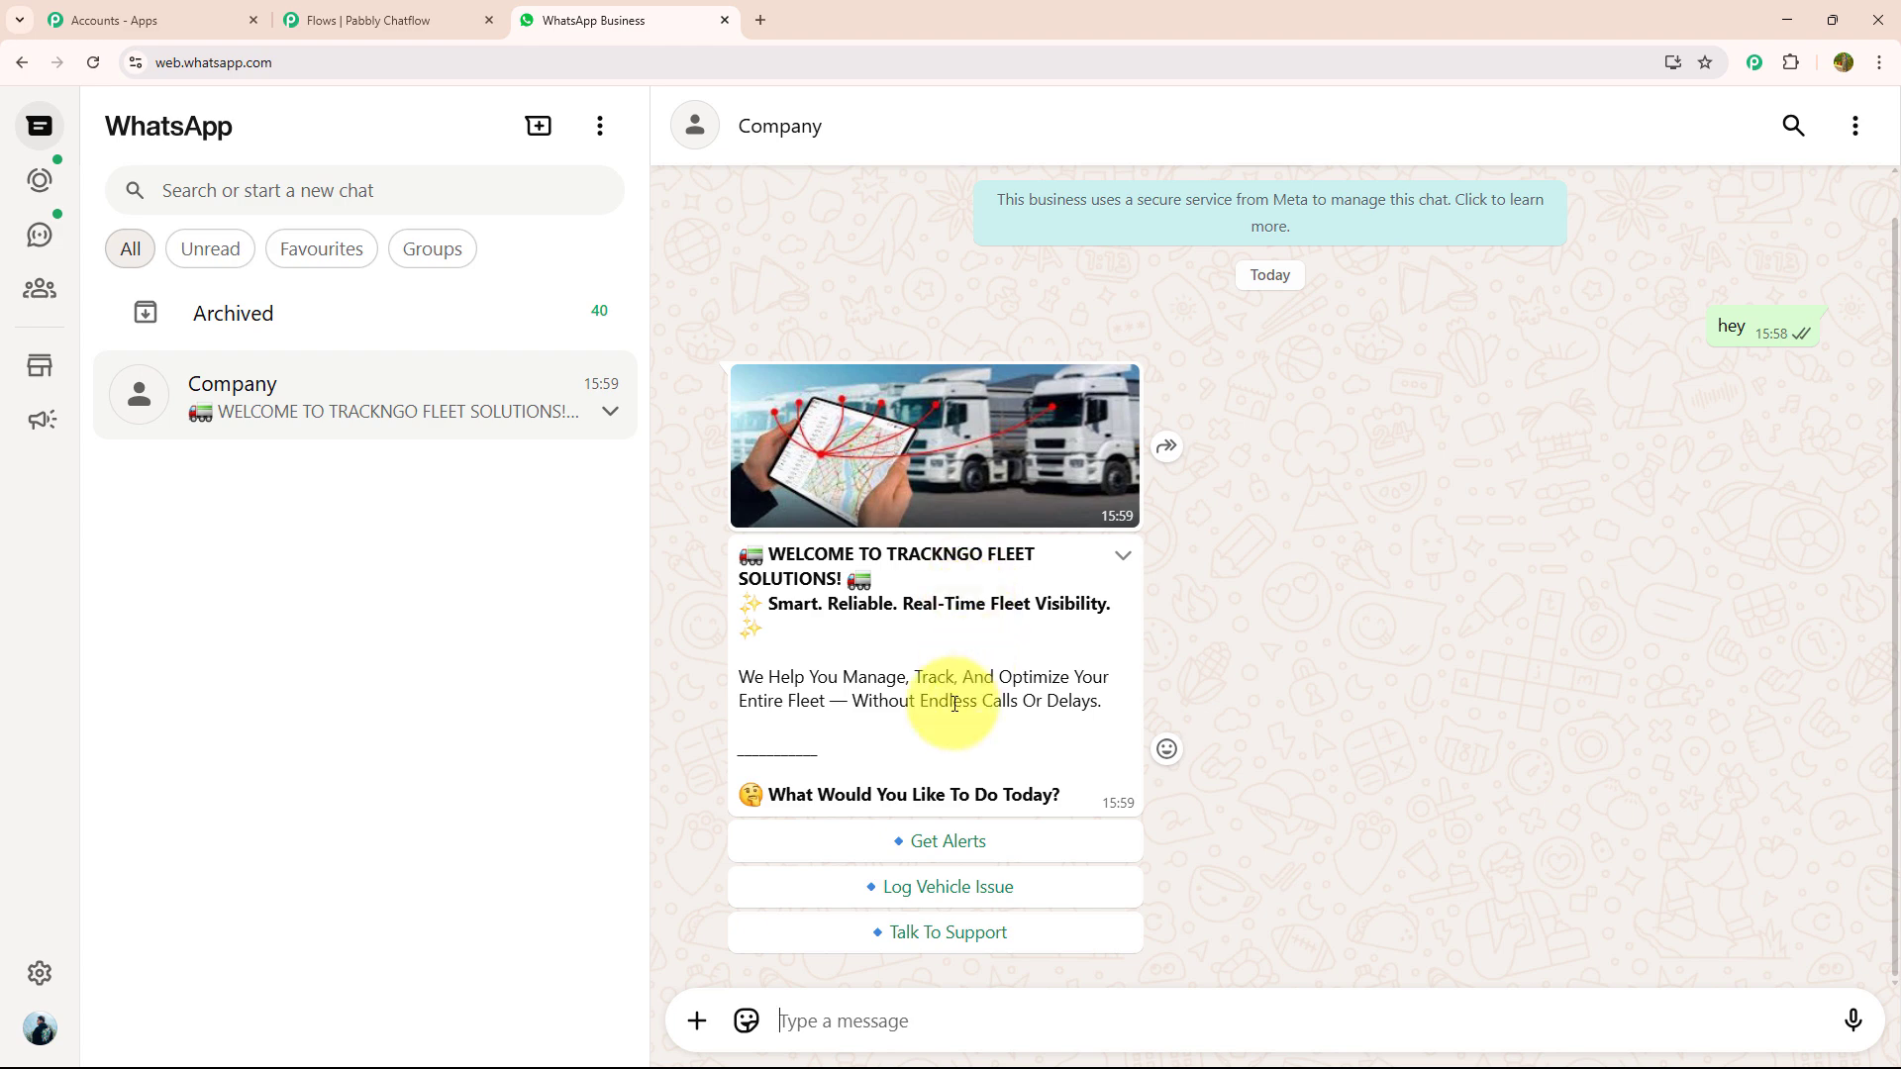
pyautogui.click(924, 841)
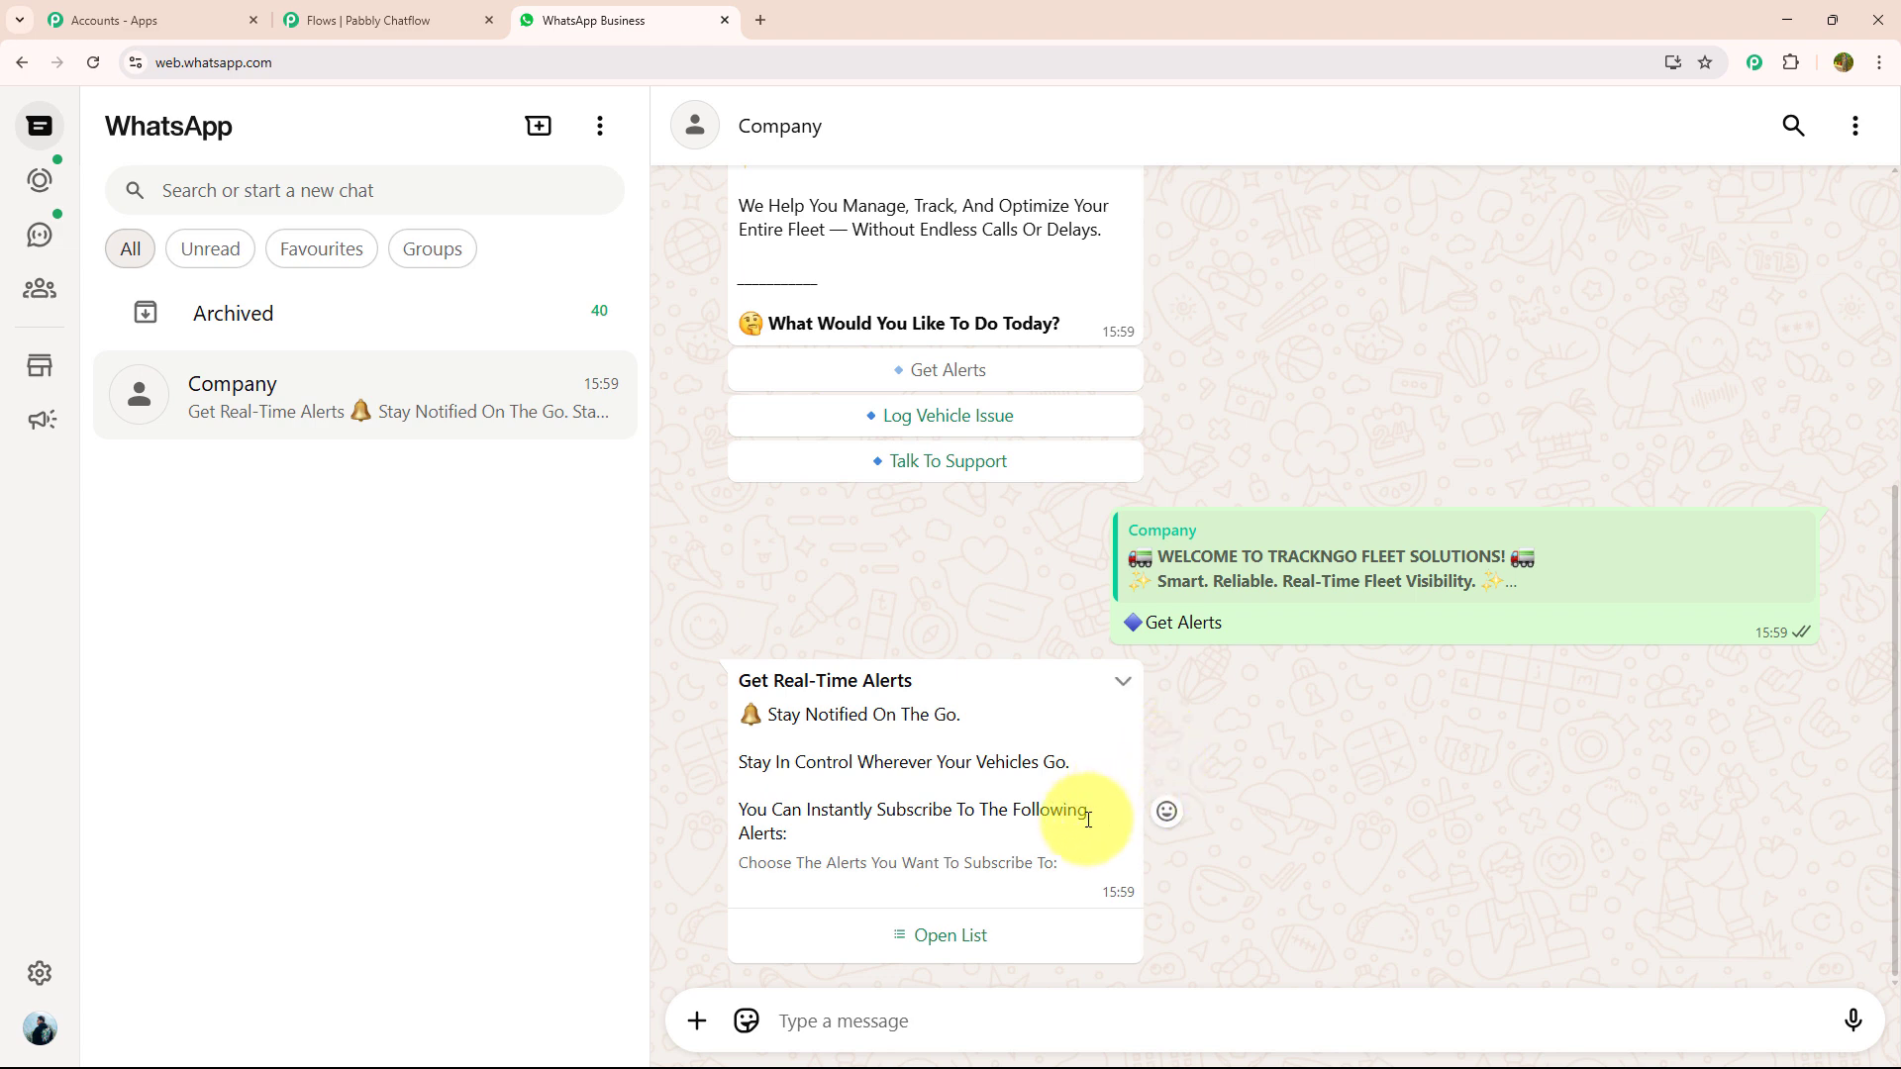
# - Select Route Deviation Alerts from the chatbot's list of alerts and send the choice
pyautogui.click(941, 937)
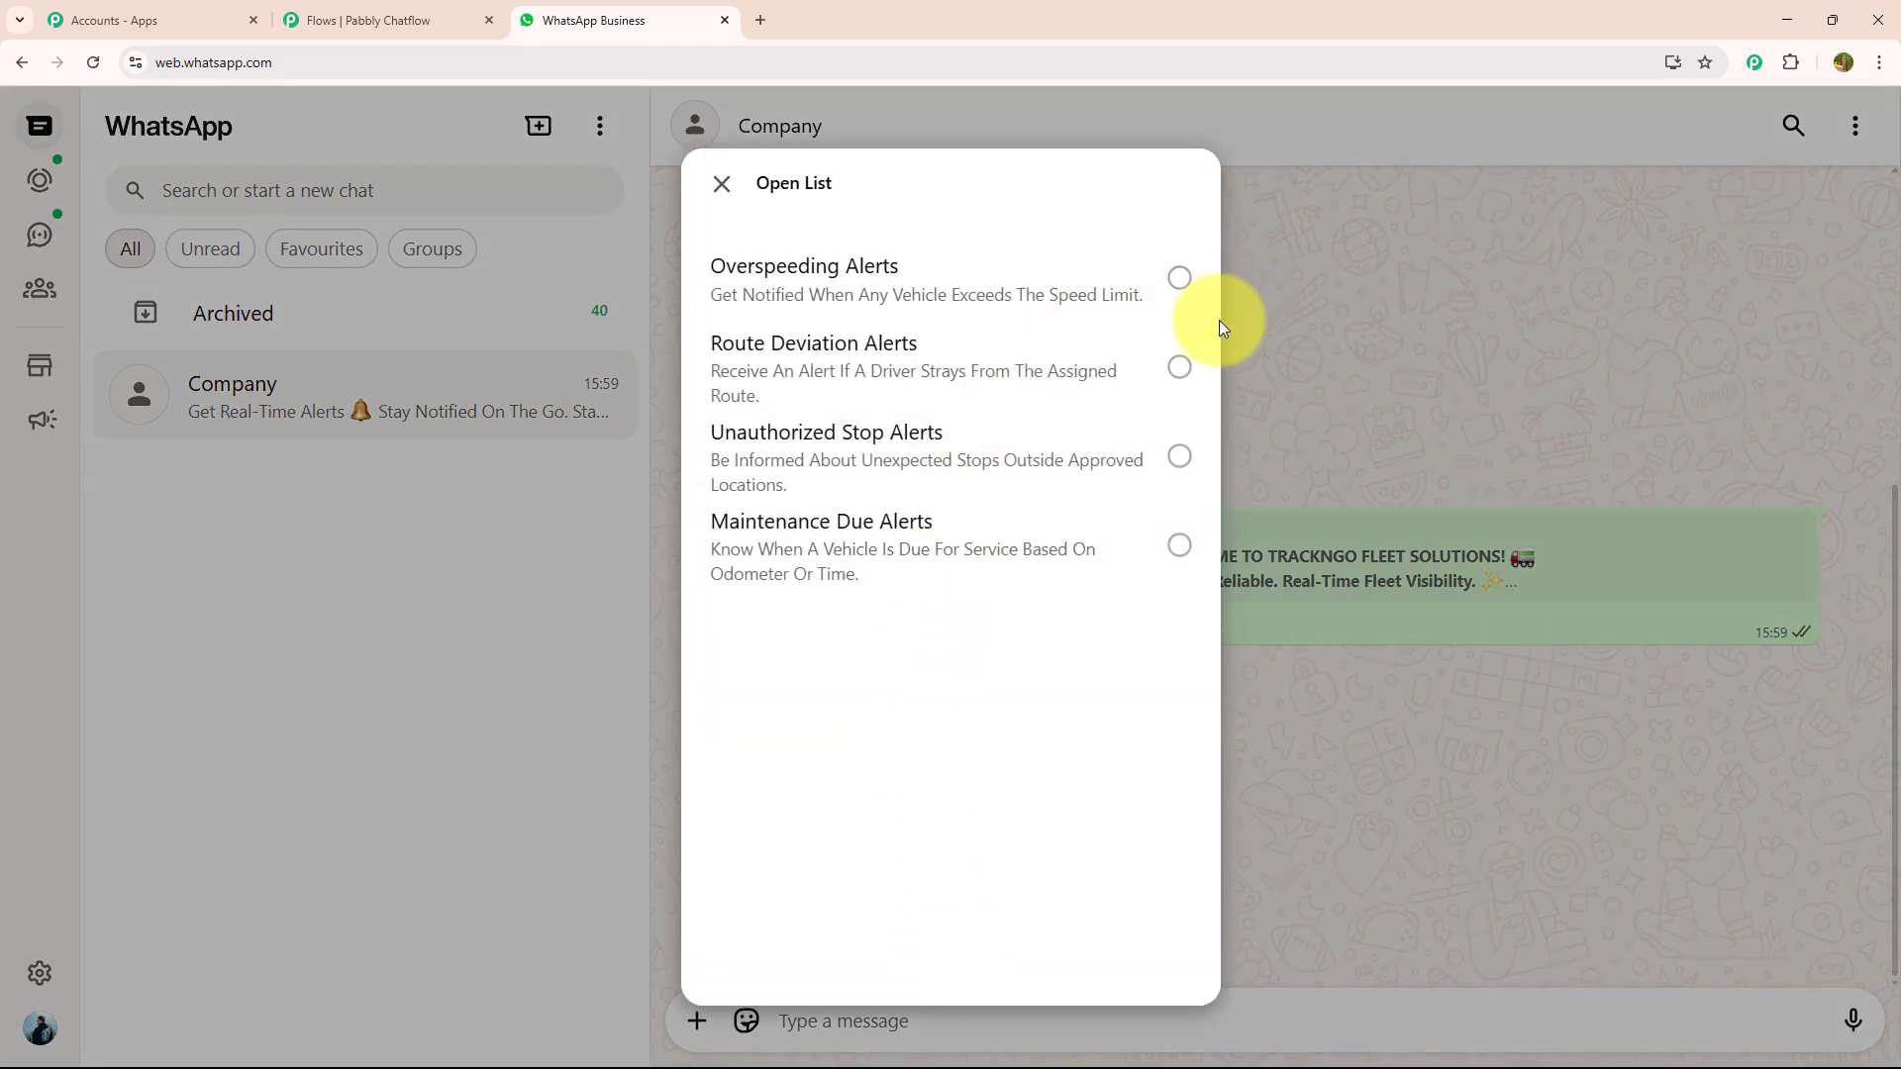
pyautogui.click(1181, 368)
pyautogui.click(1139, 926)
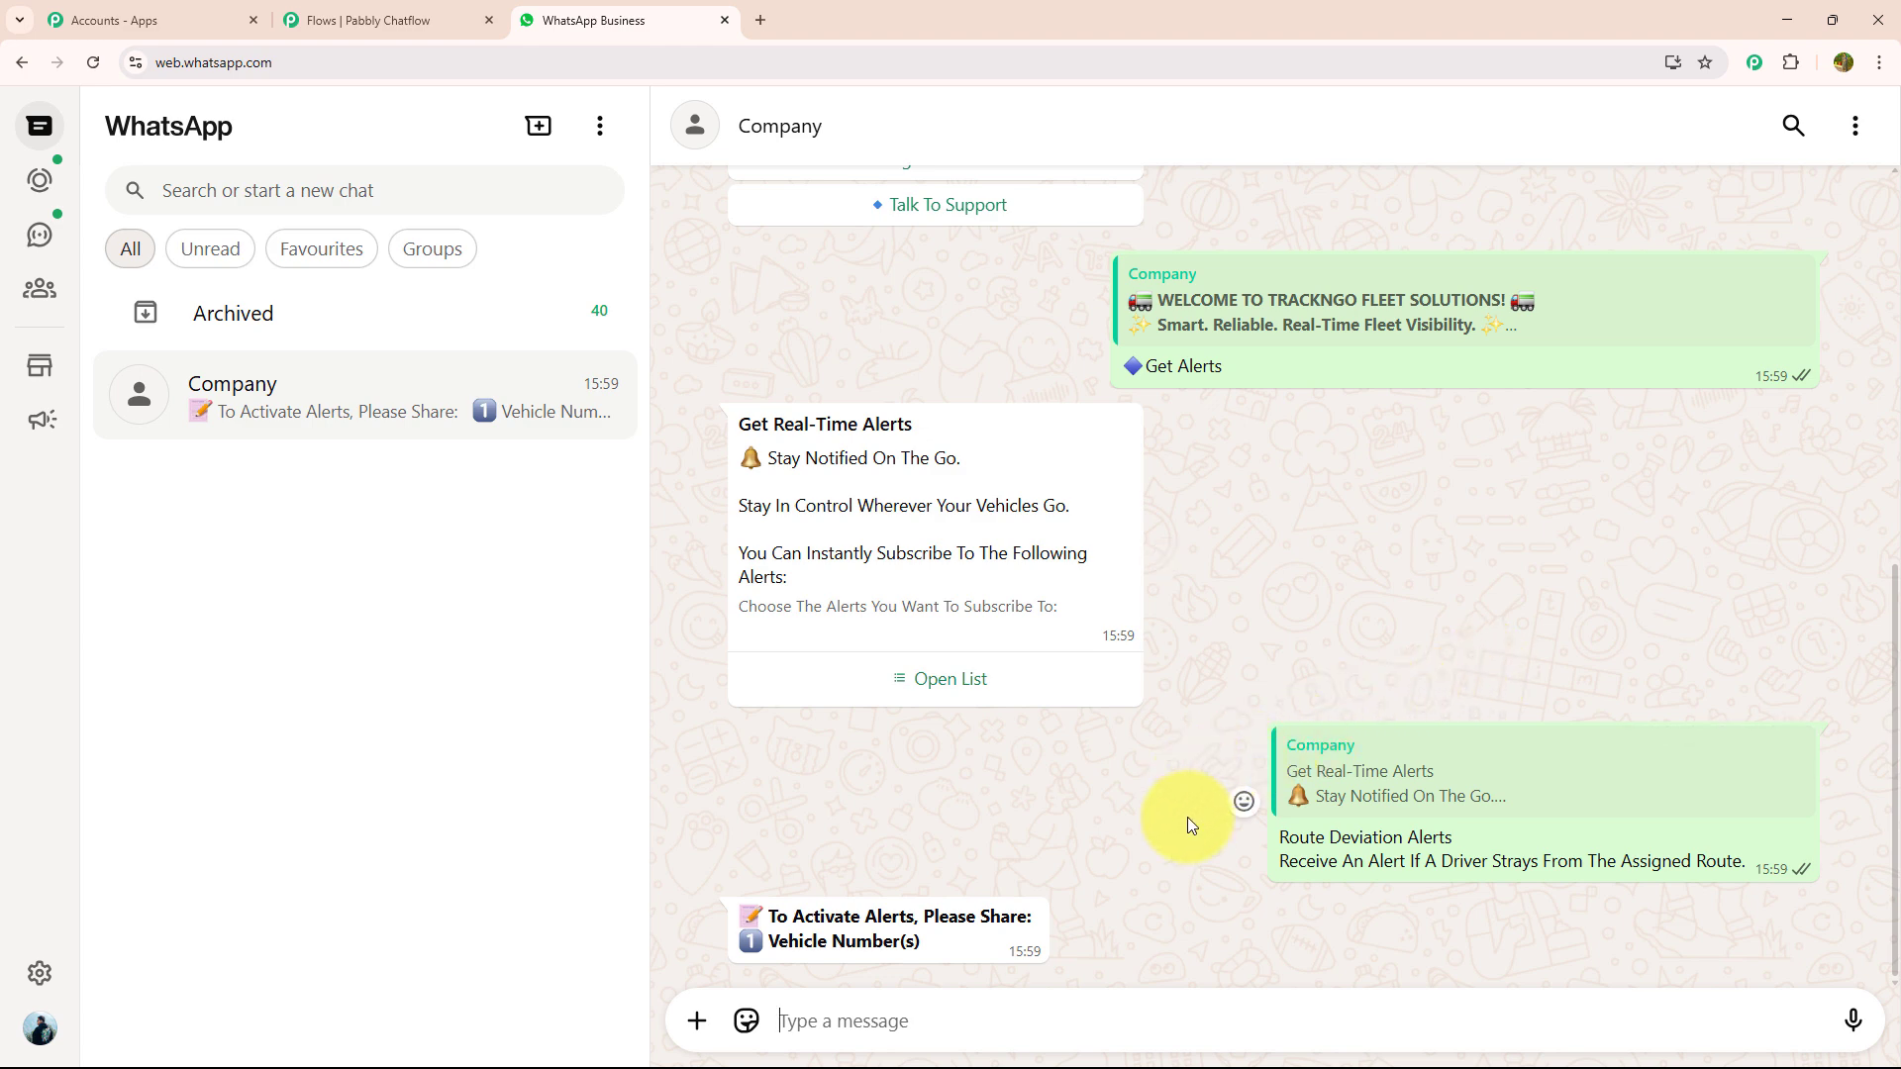
# - Reply to the chatbot with the vehicle number and request its Menu again
pyautogui.write('MH12*****66')
pyautogui.press('Return')
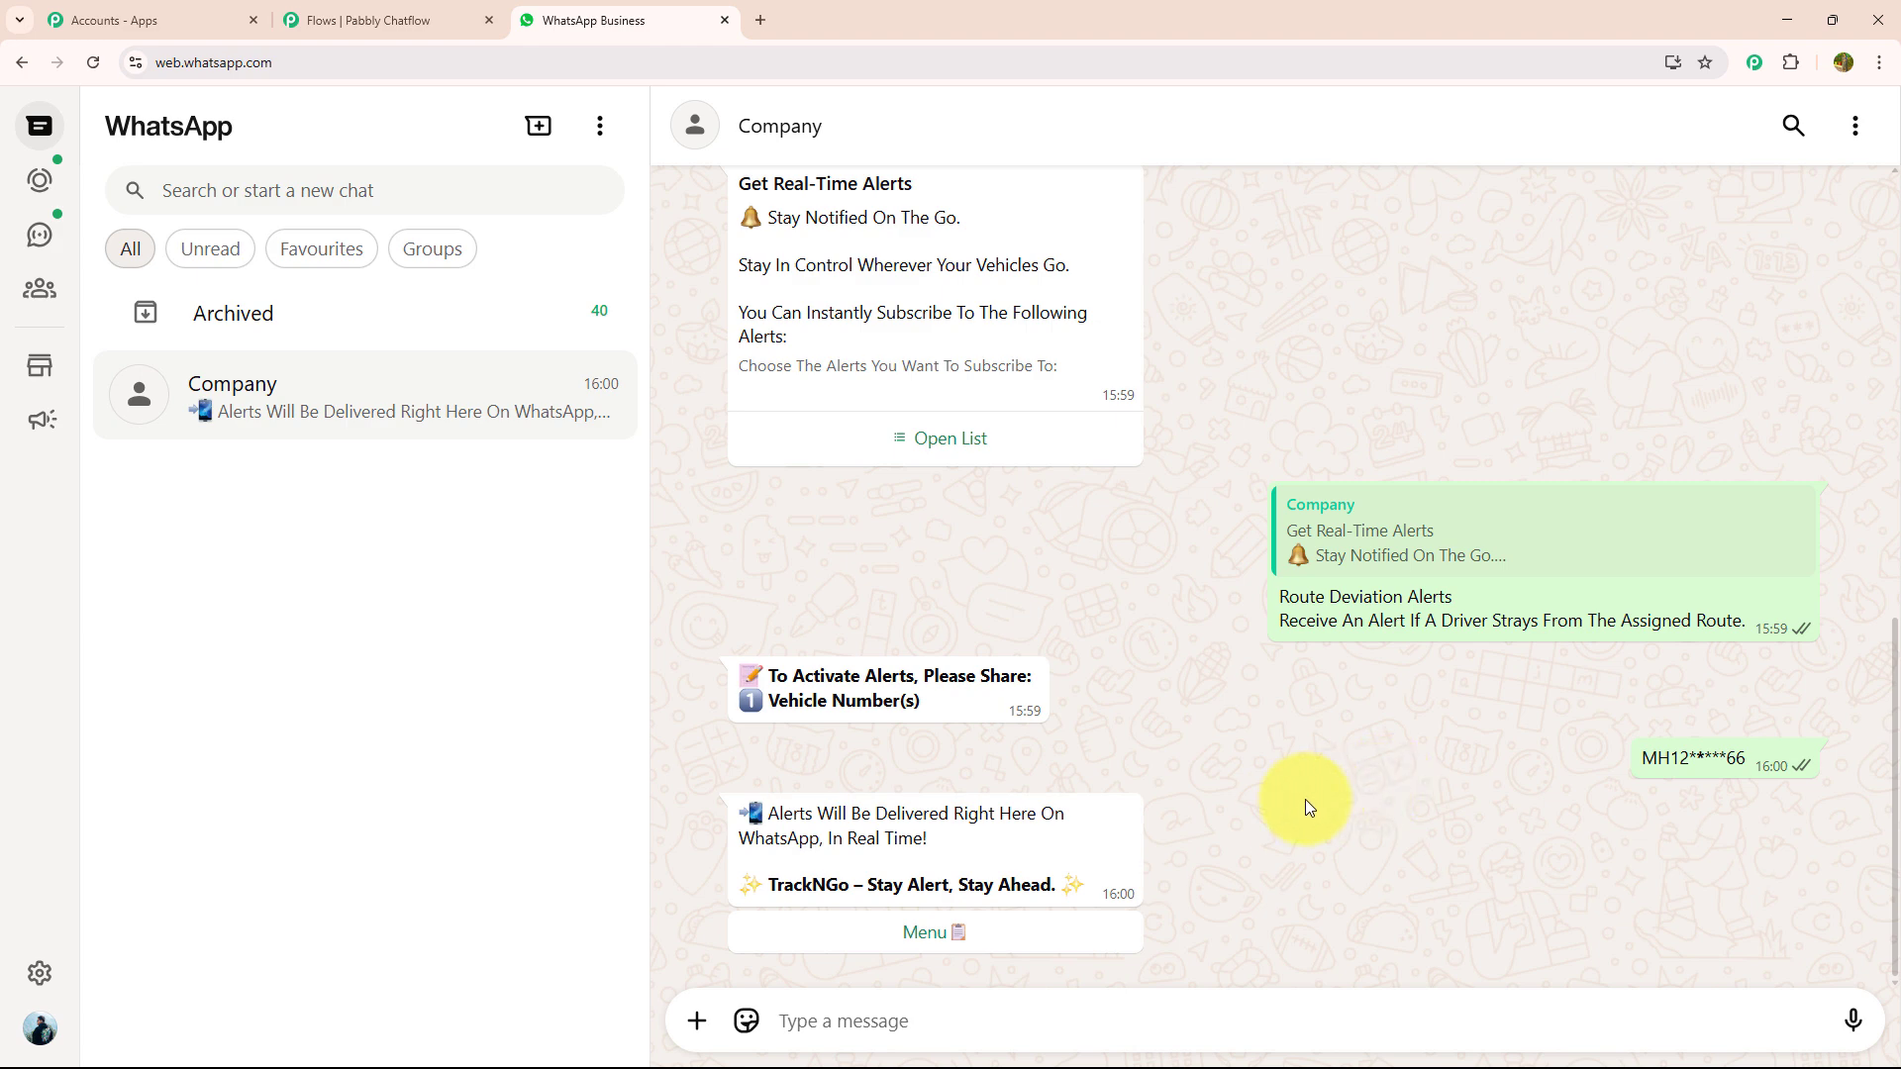
pyautogui.click(1017, 947)
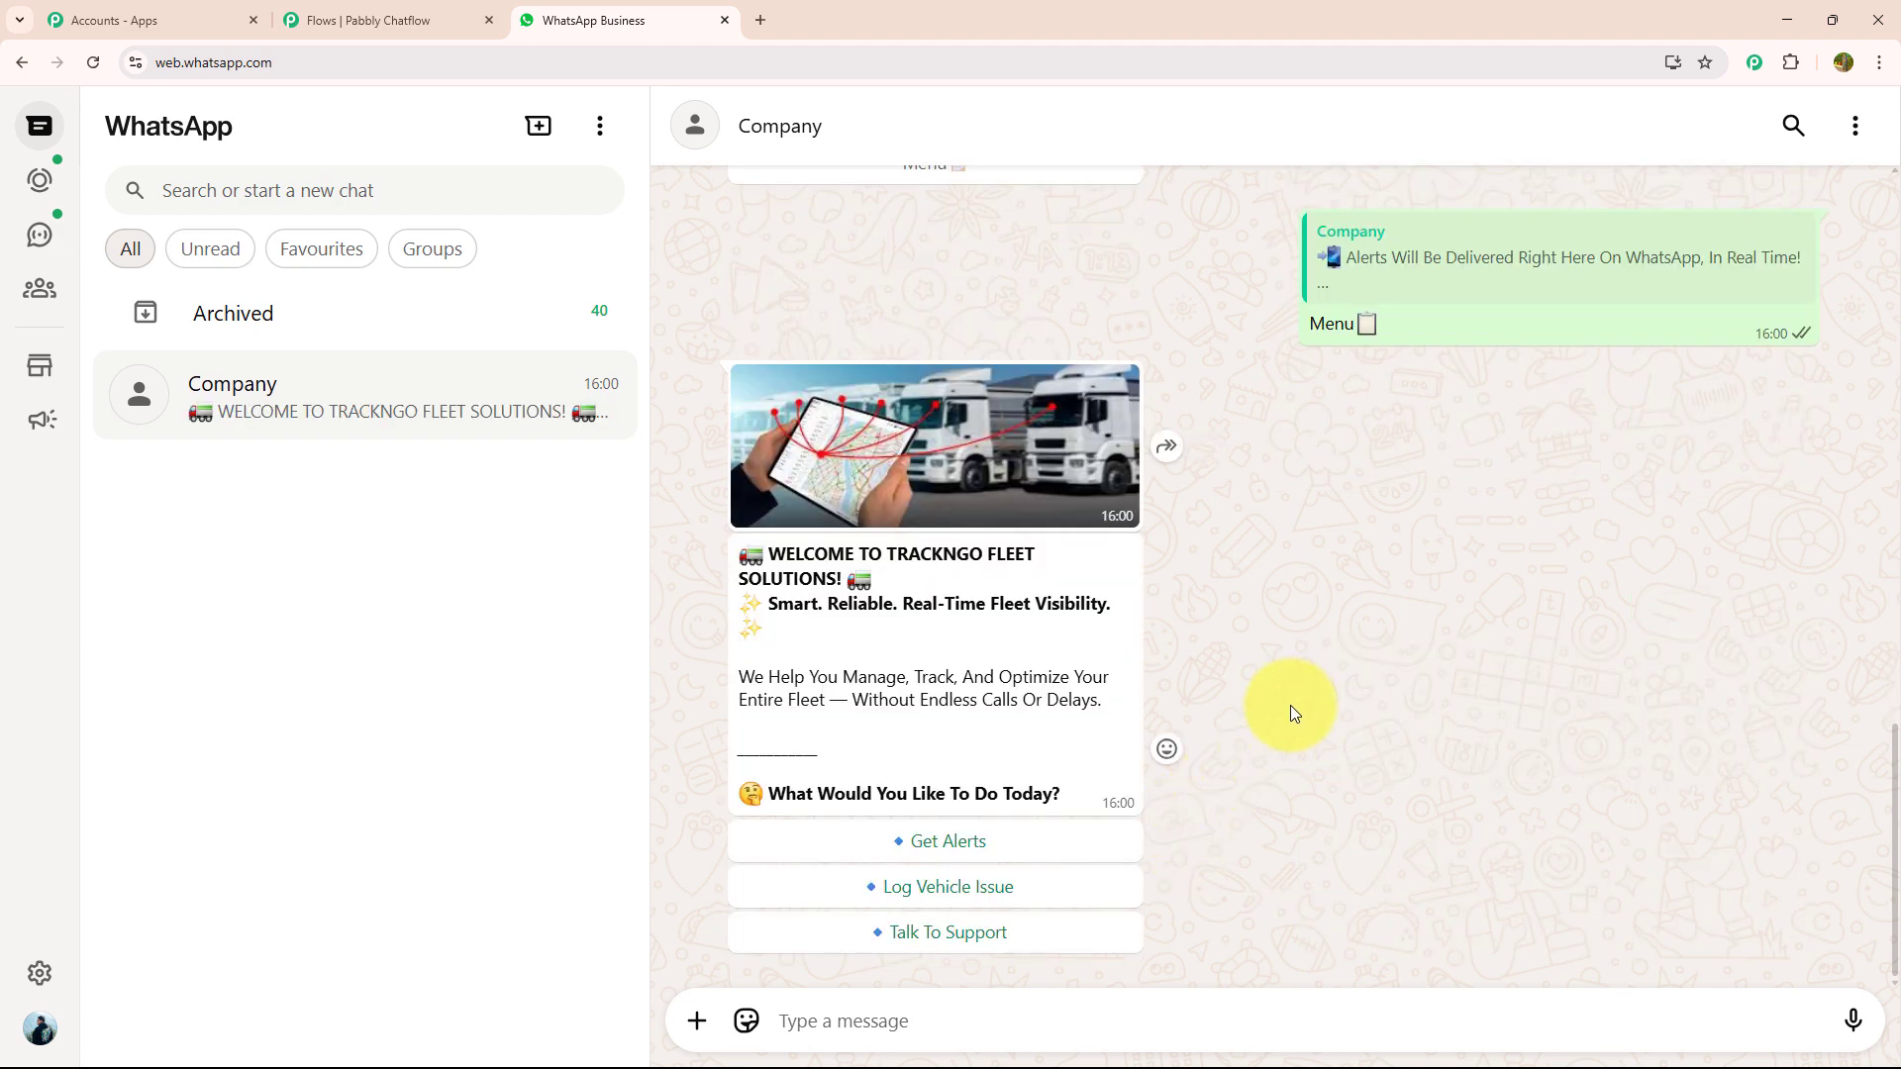
# - Review the earlier test messages and chatbot replies in the Company chat
pyautogui.scroll(7, 1291, 705)
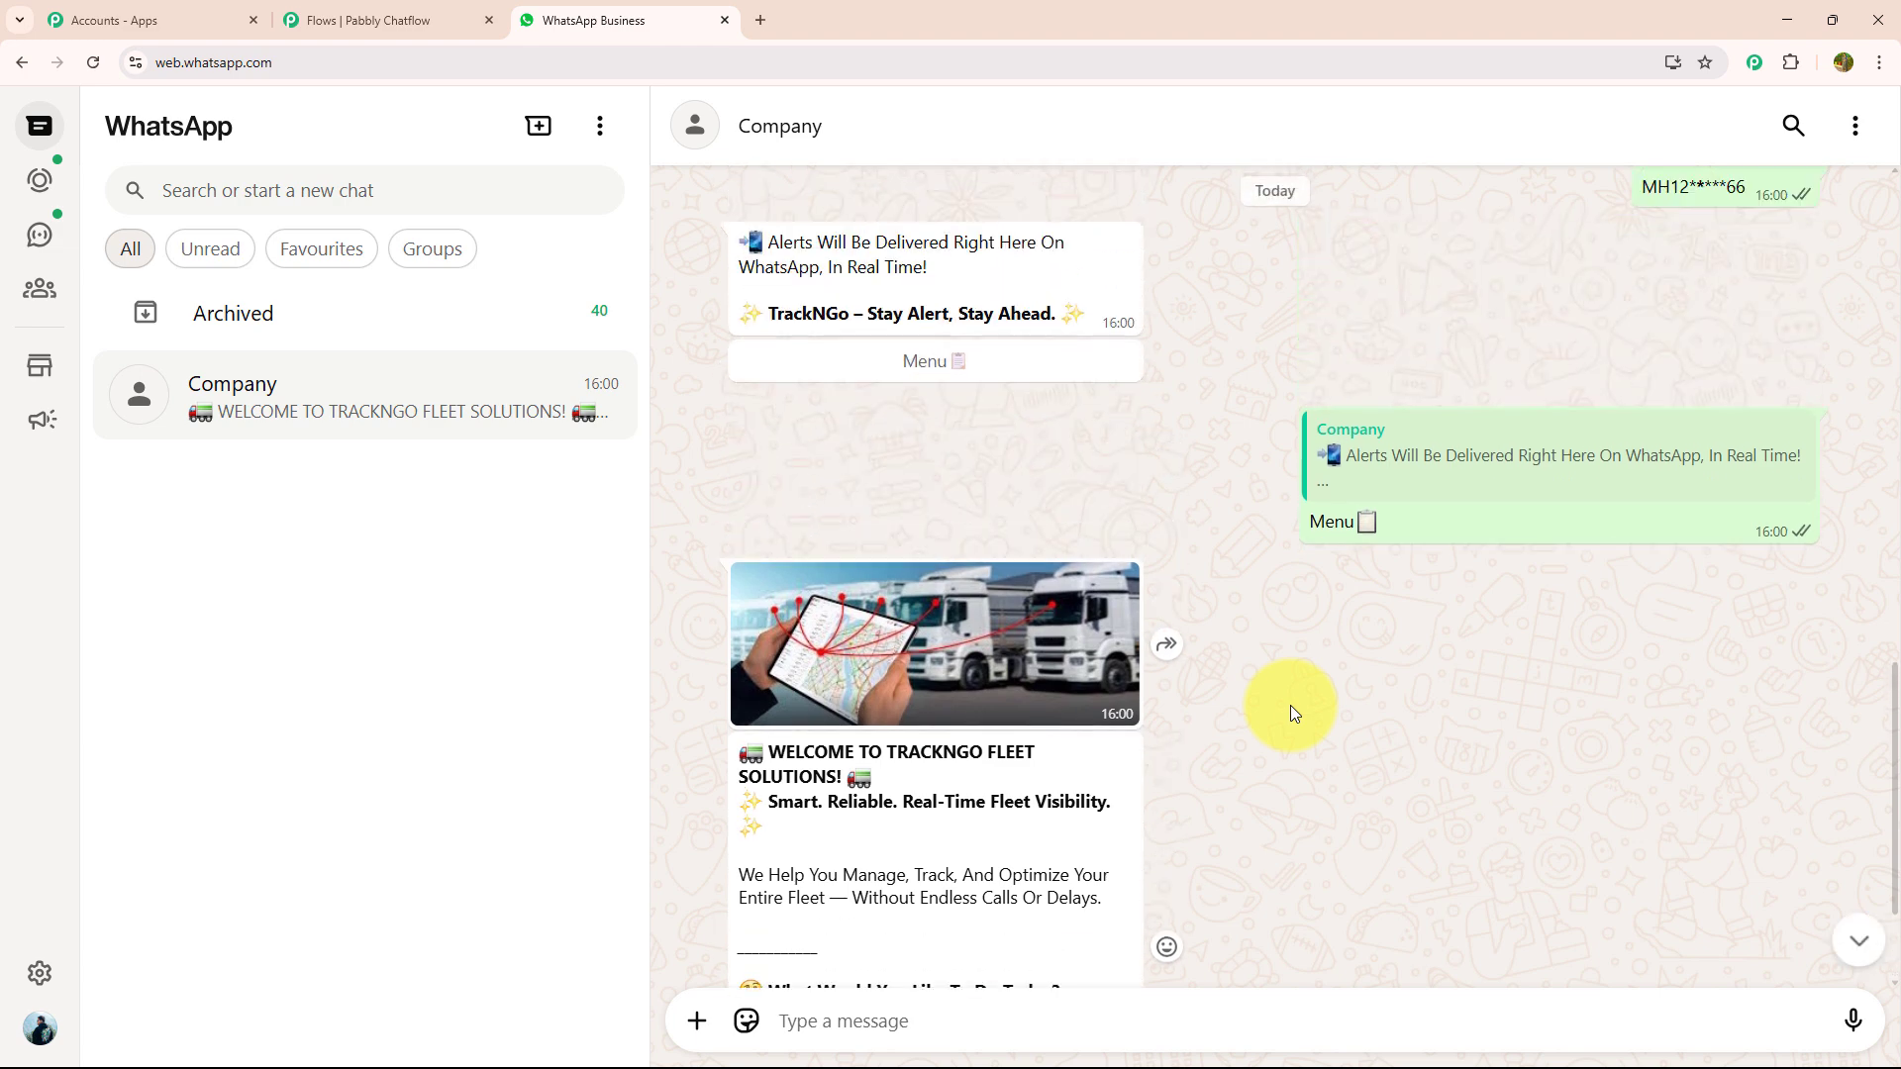
pyautogui.scroll(5, 1291, 705)
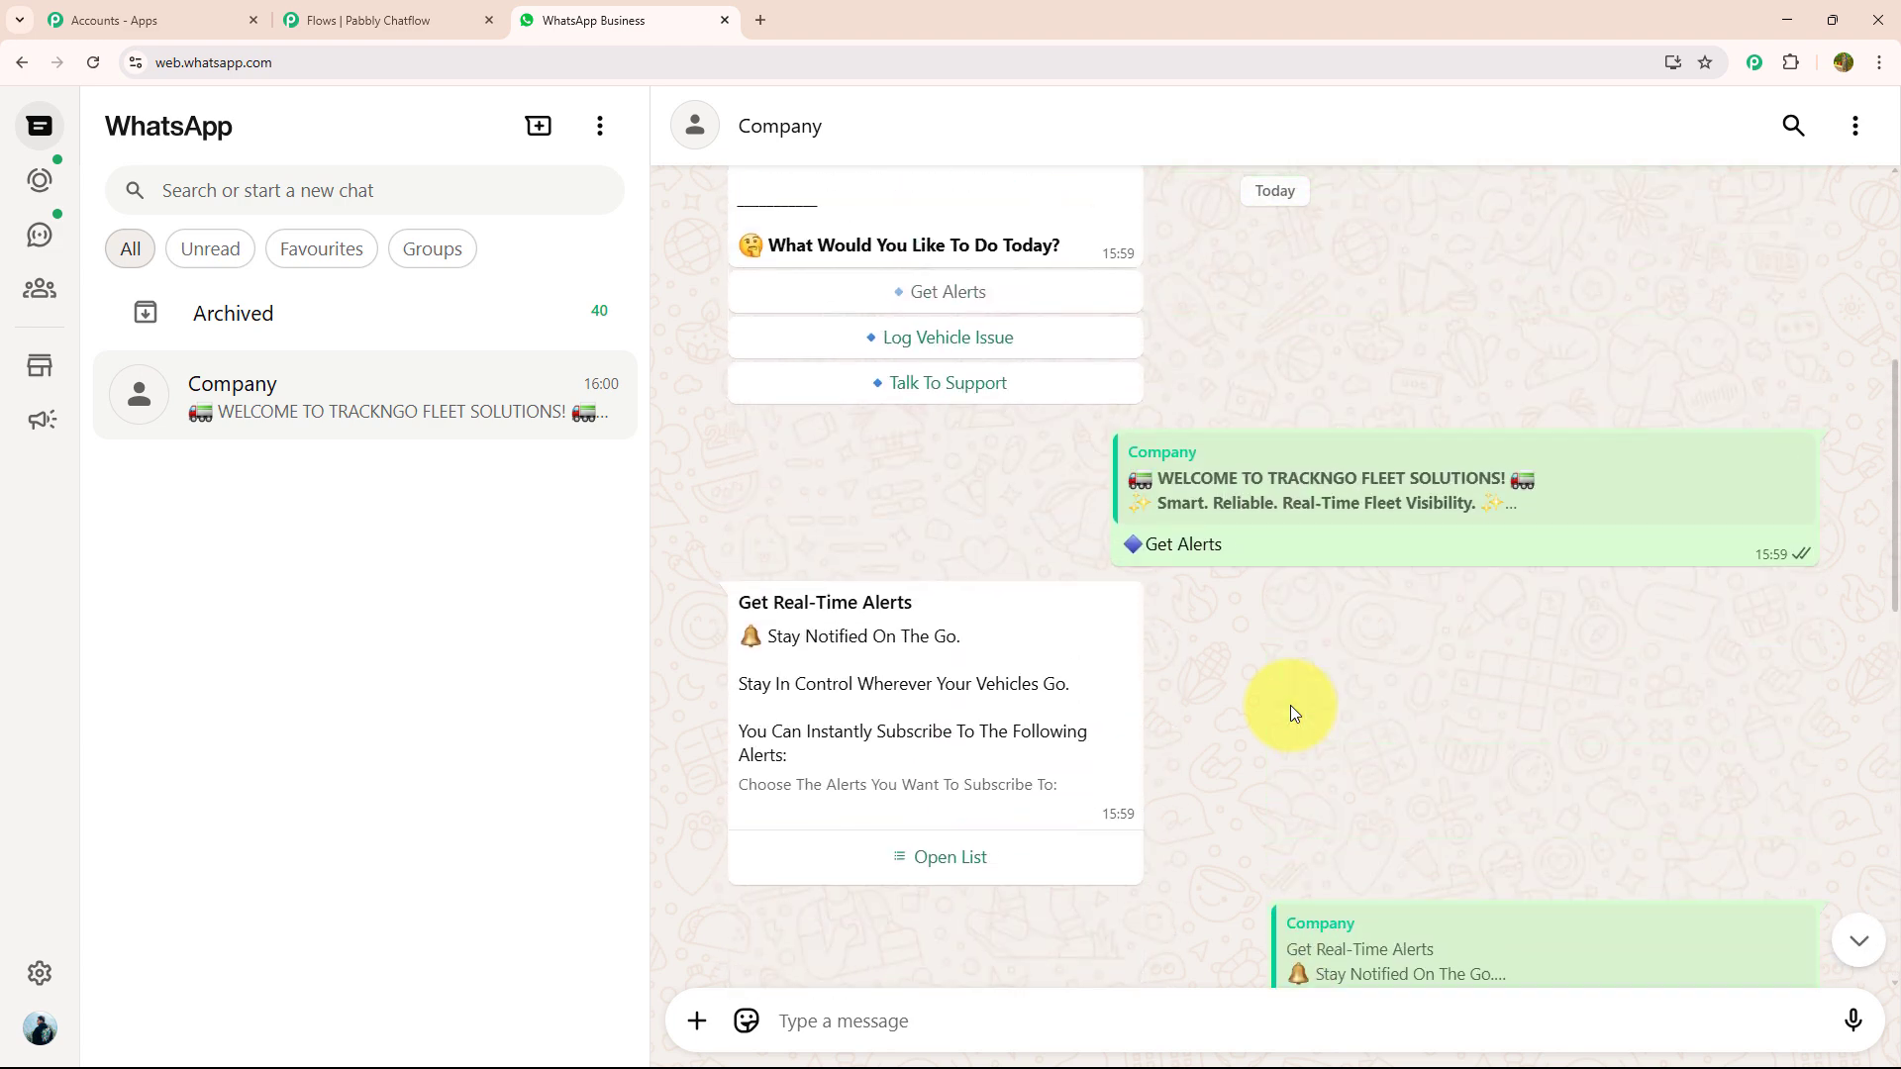
pyautogui.scroll(-8, 1291, 705)
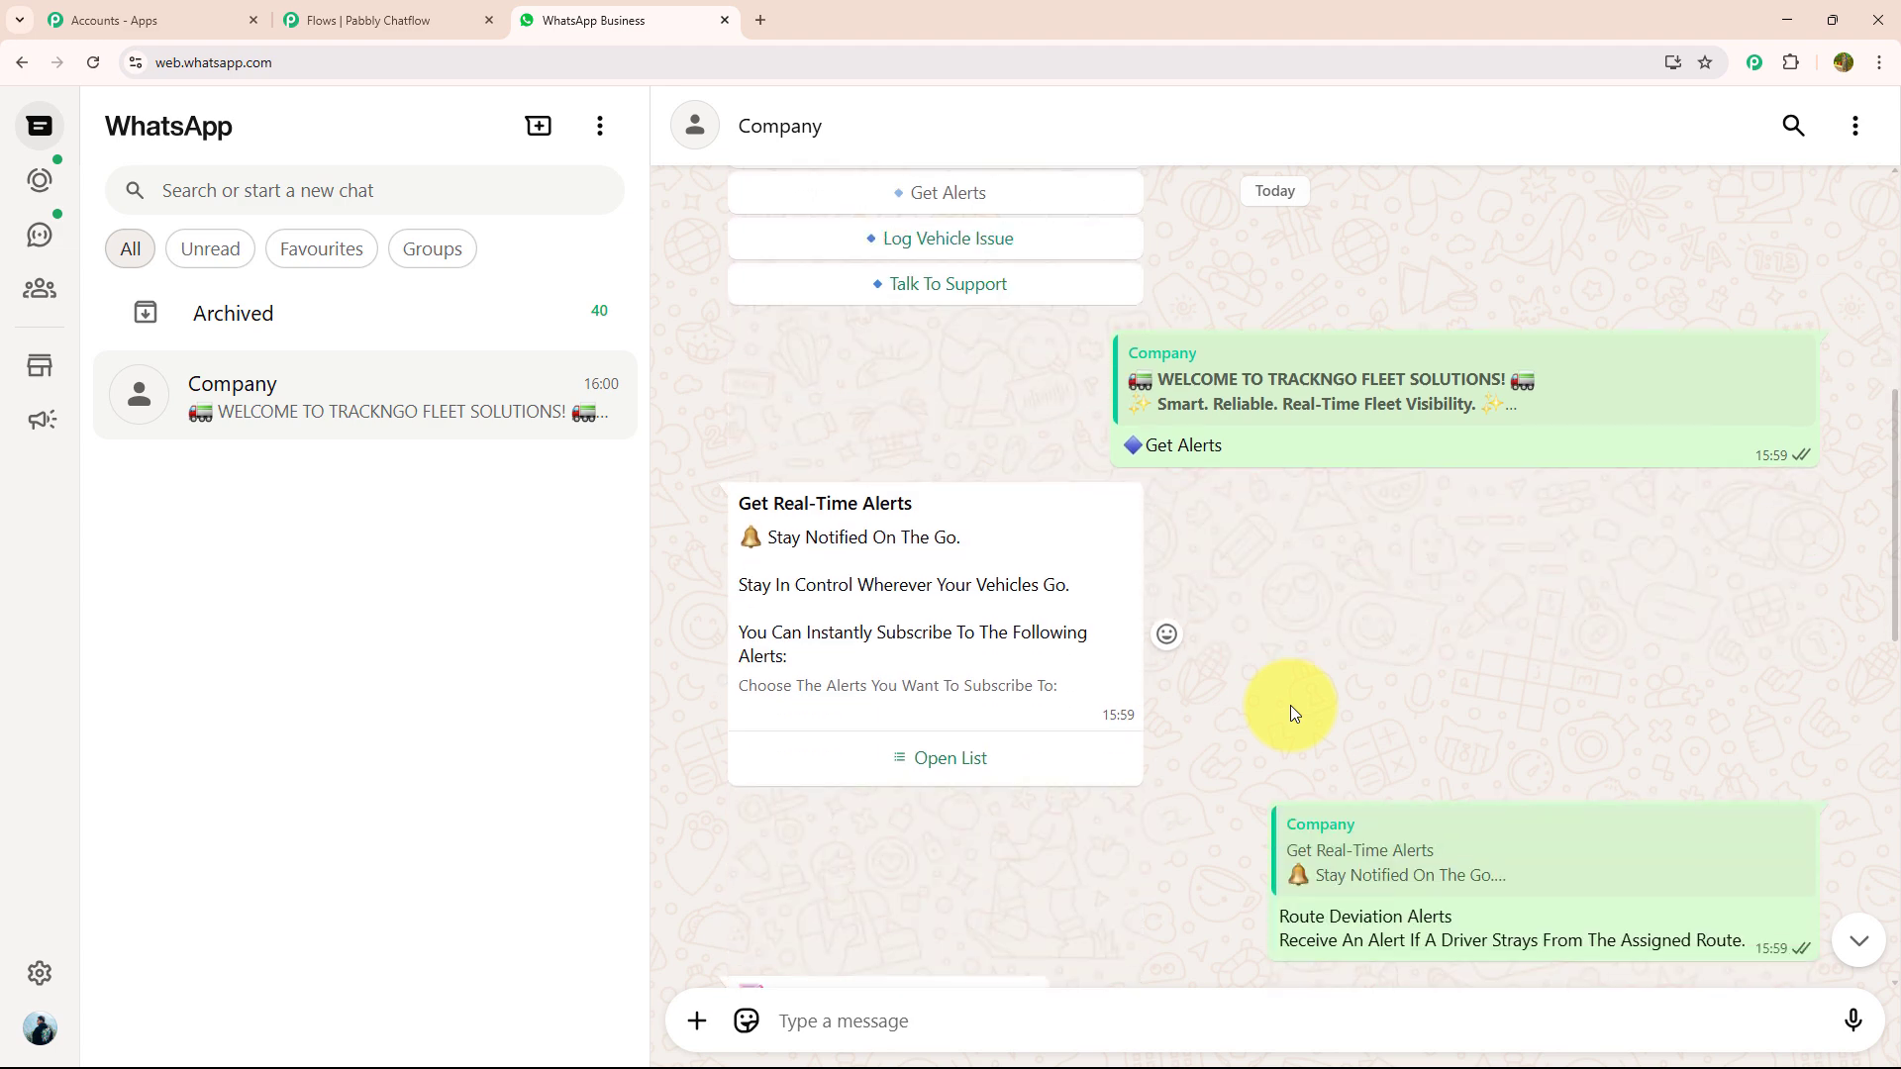
pyautogui.scroll(-2, 1292, 705)
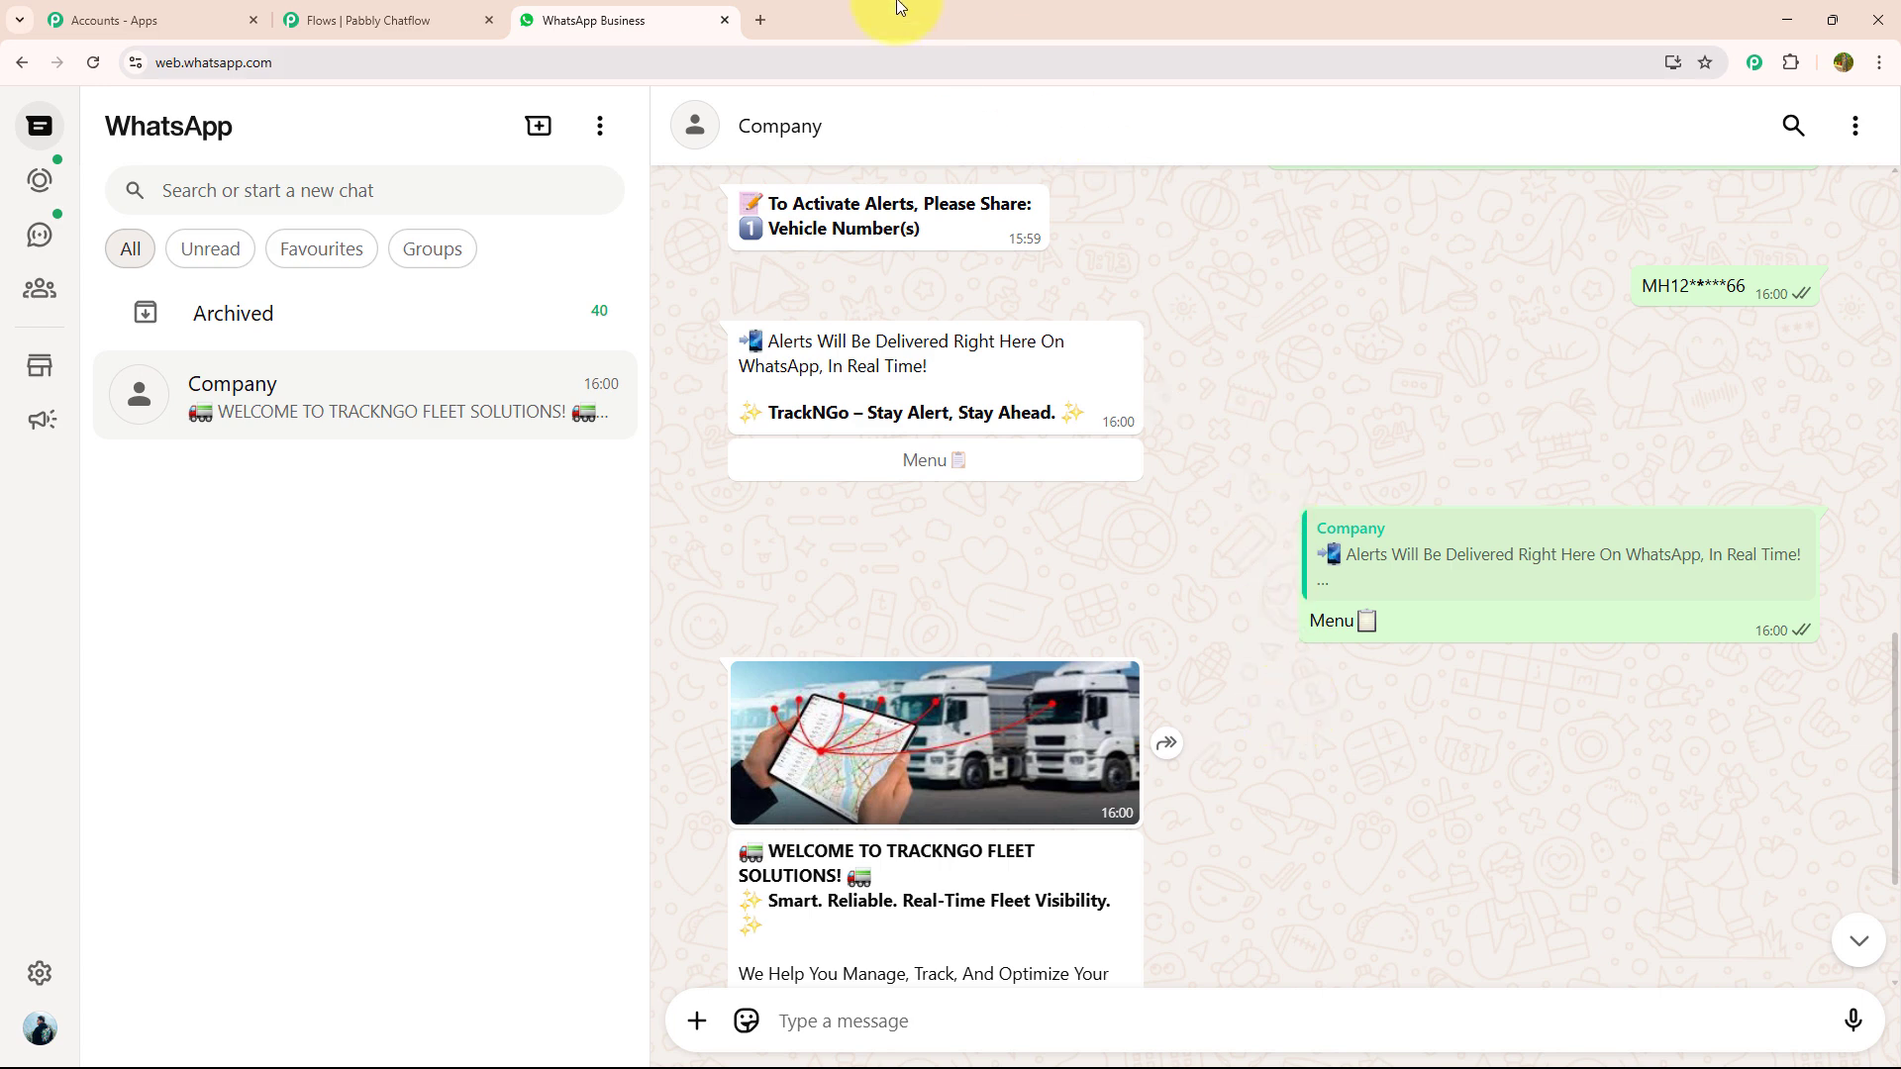
# - Open pabbly.com/chatflow in a new browser tab and sign in to reach the Pabbly Chatflow dashboard
pyautogui.click(753, 13)
pyautogui.click(908, 63)
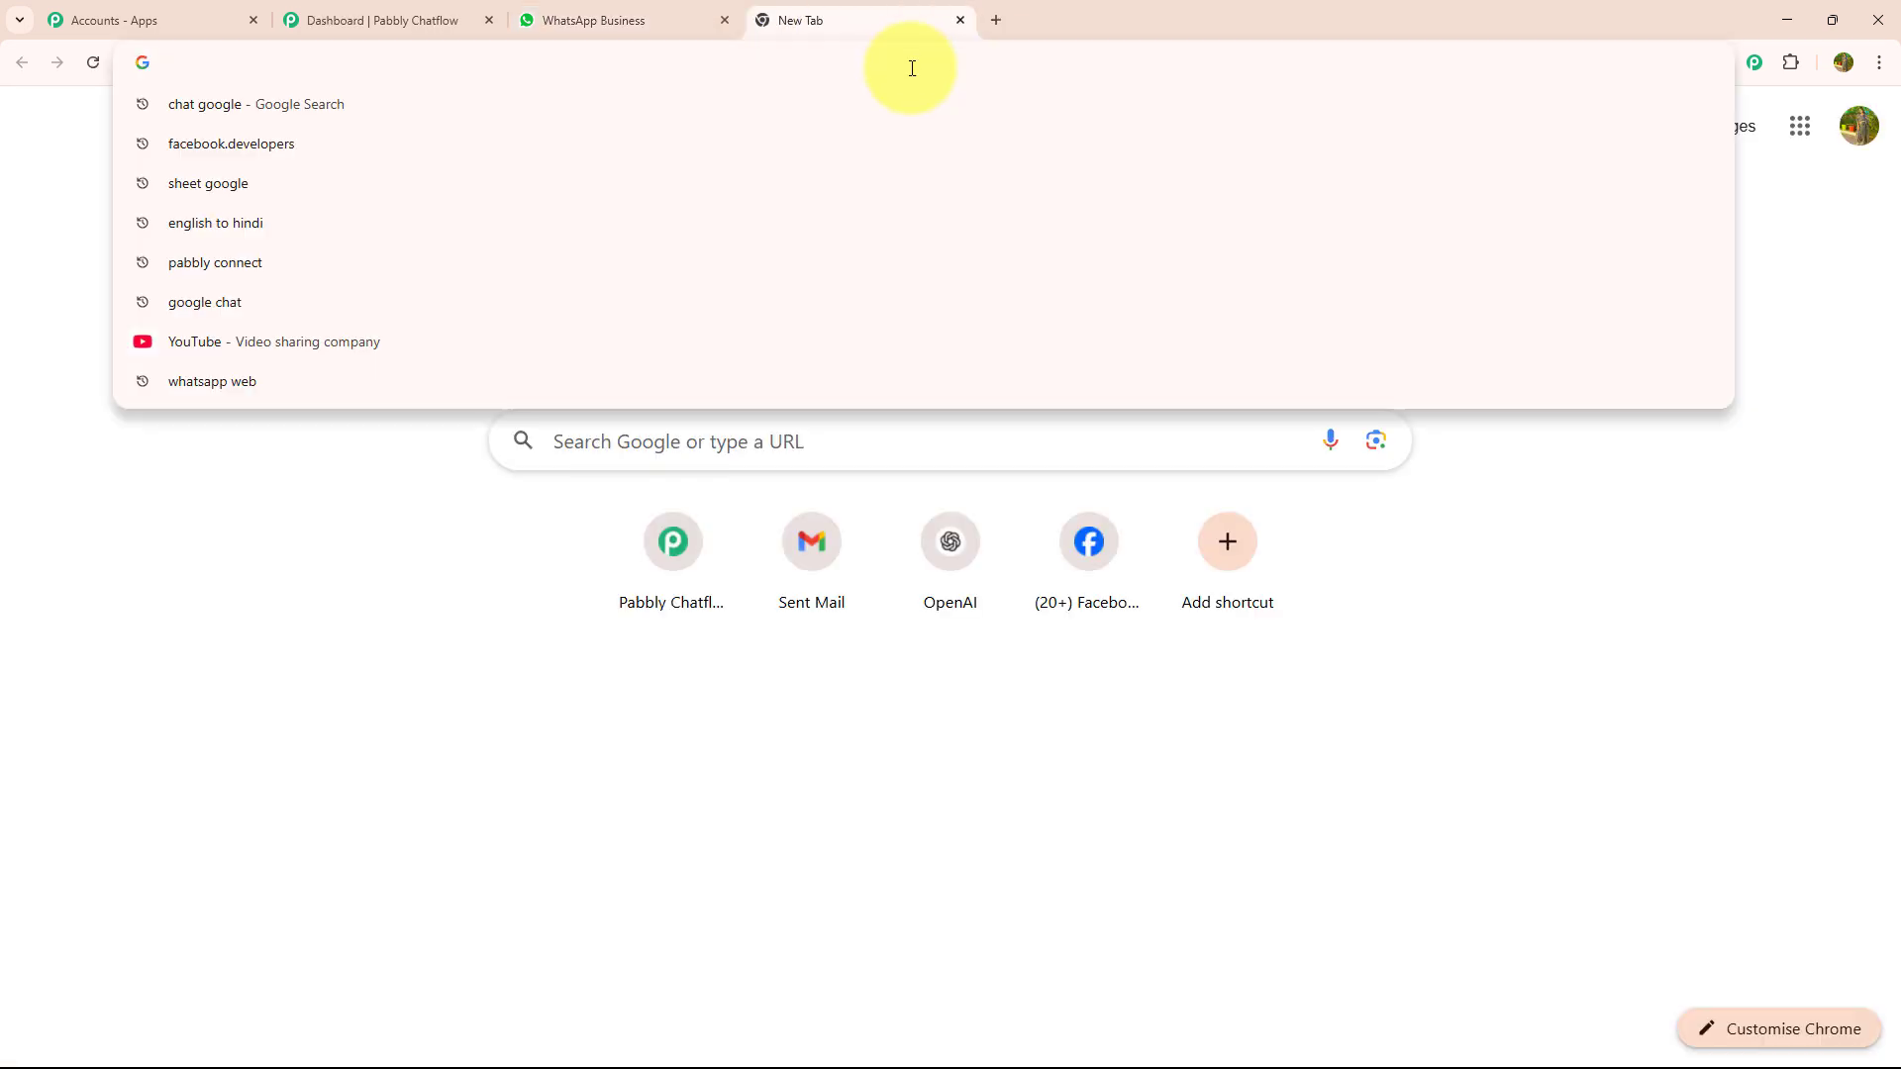
pyautogui.write('p')
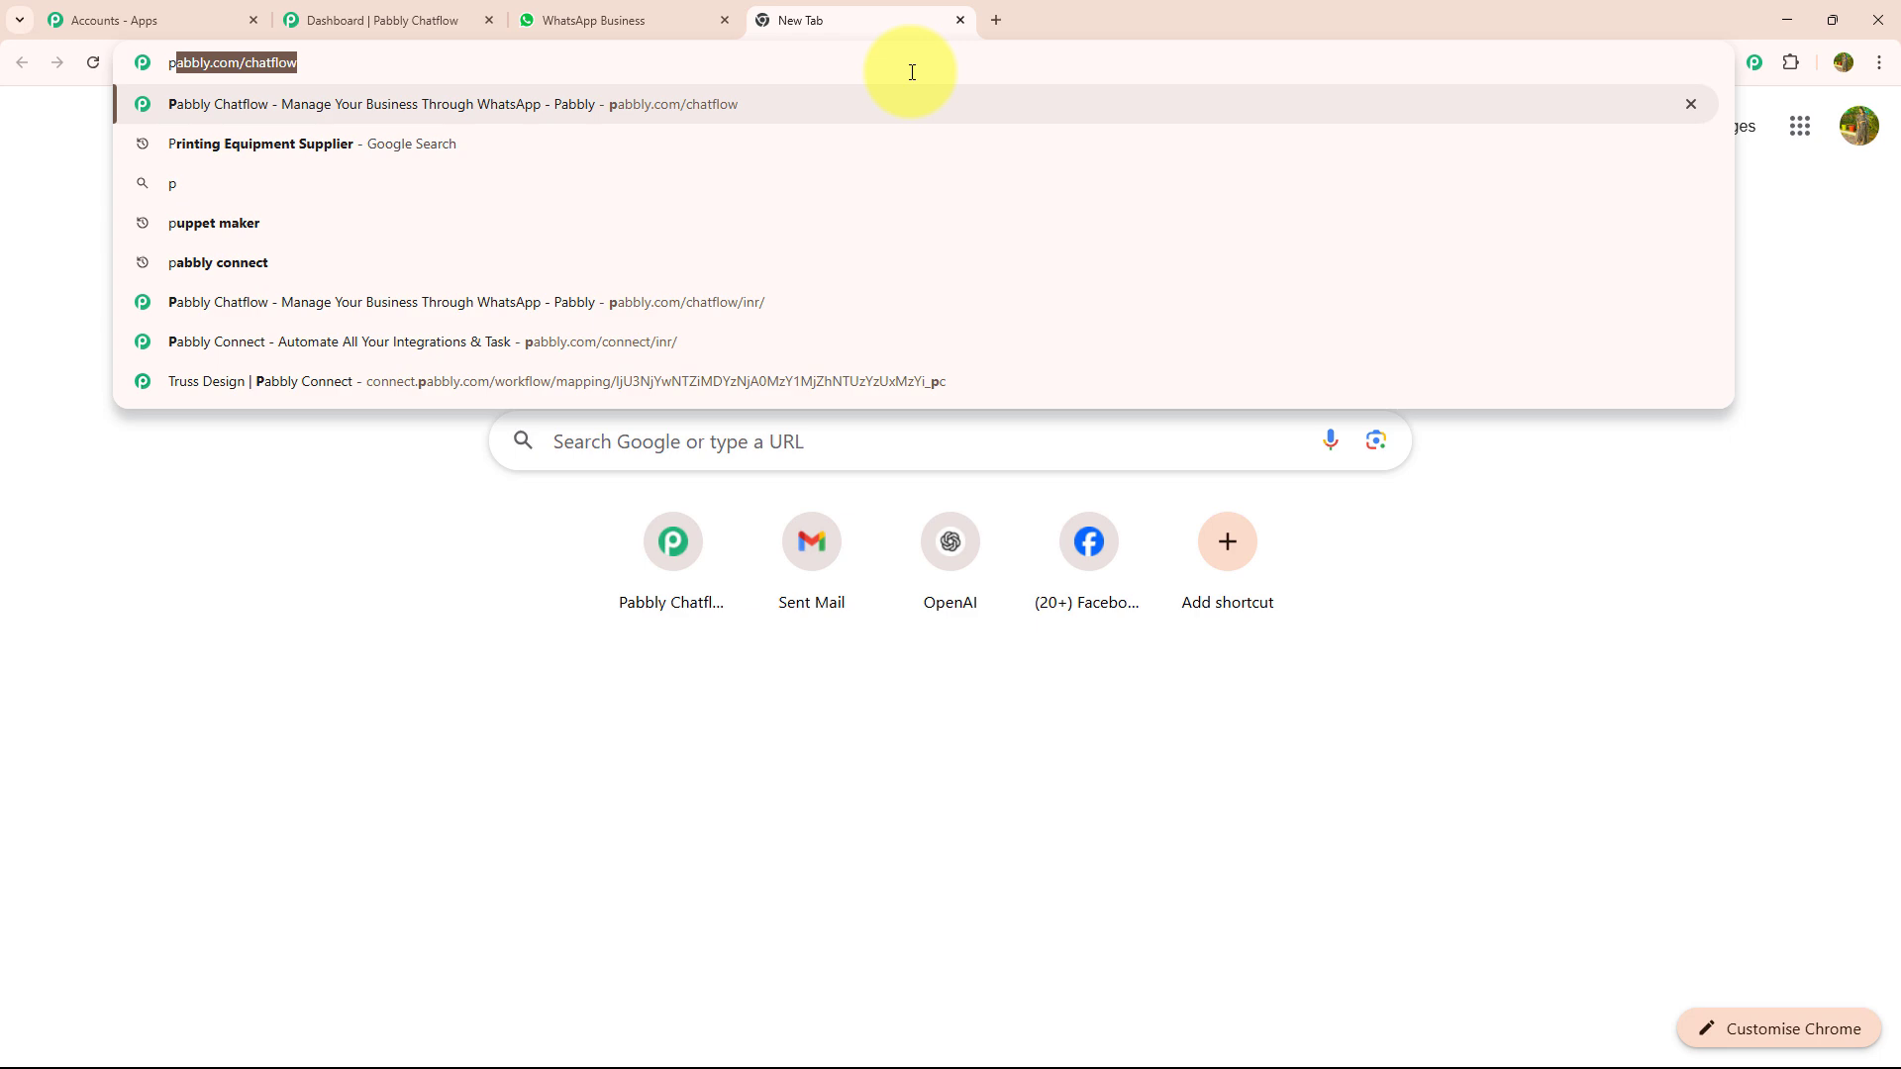
pyautogui.press('Return')
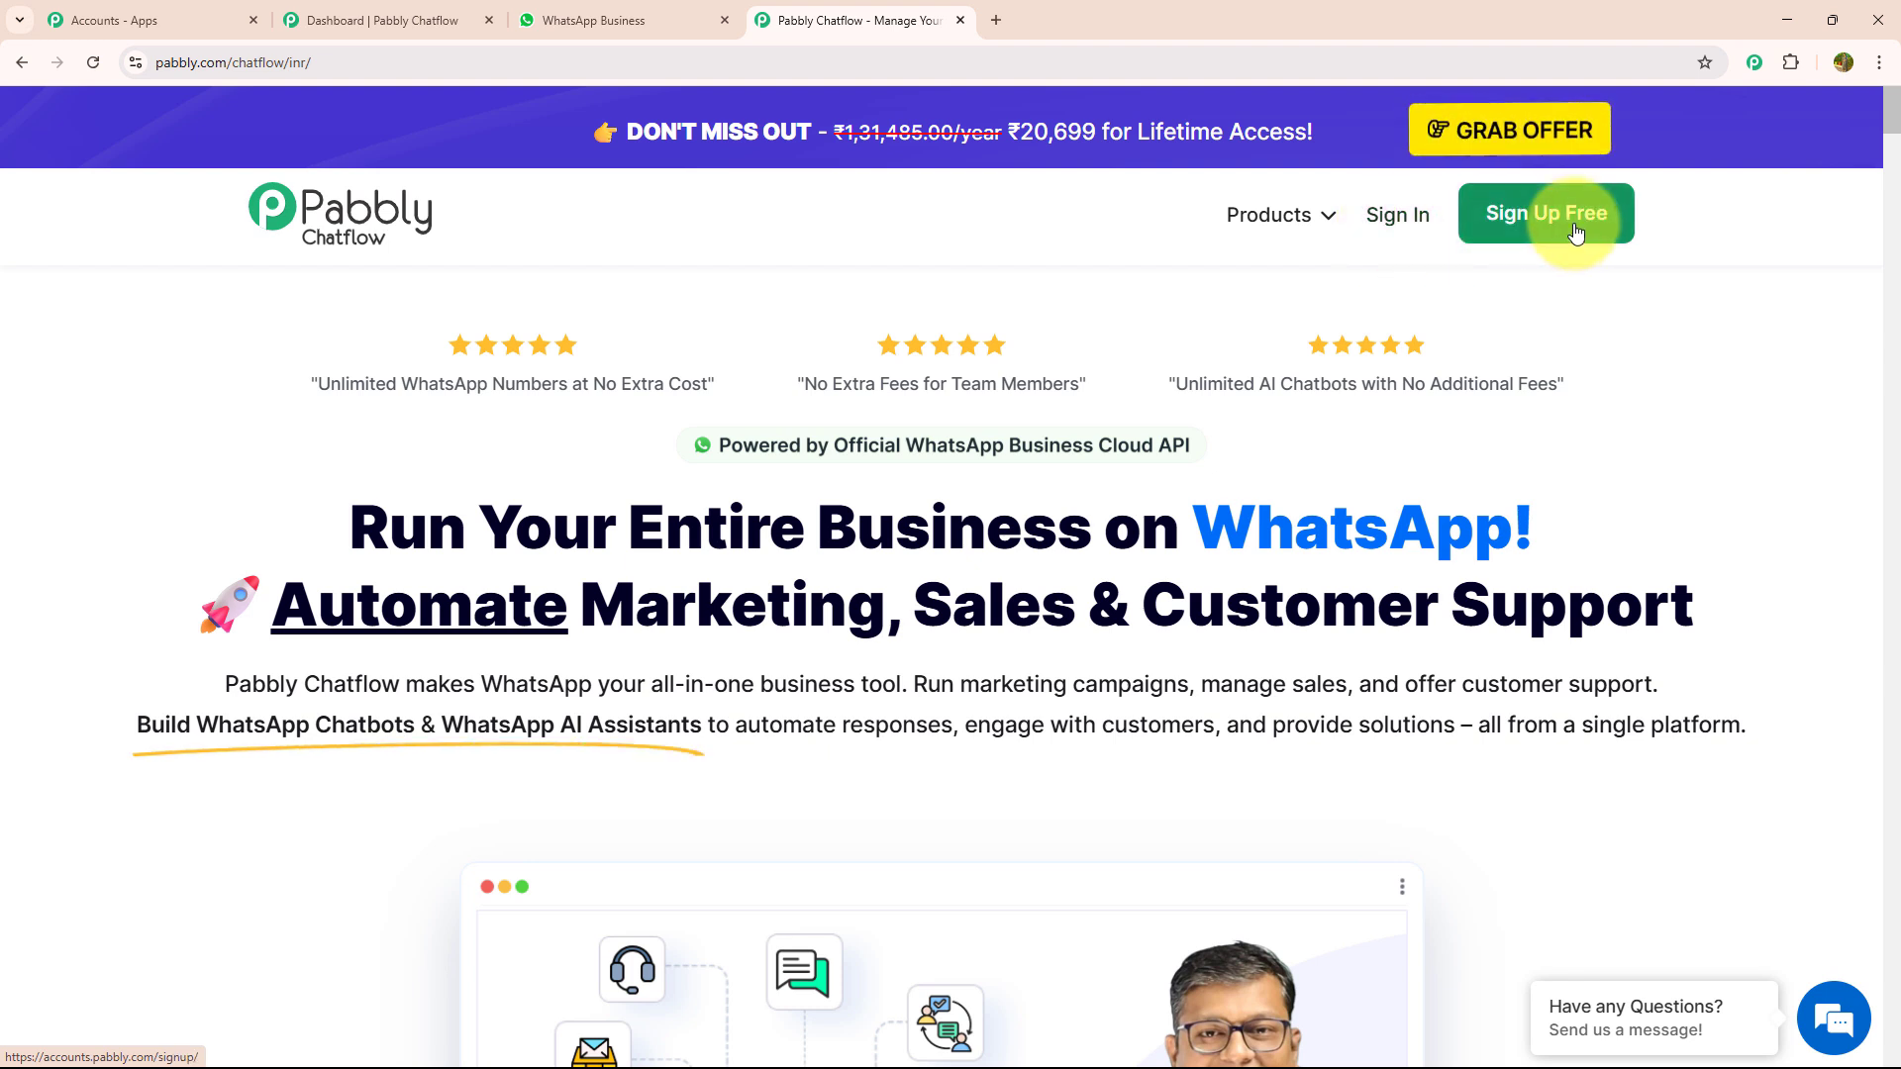
pyautogui.click(1409, 231)
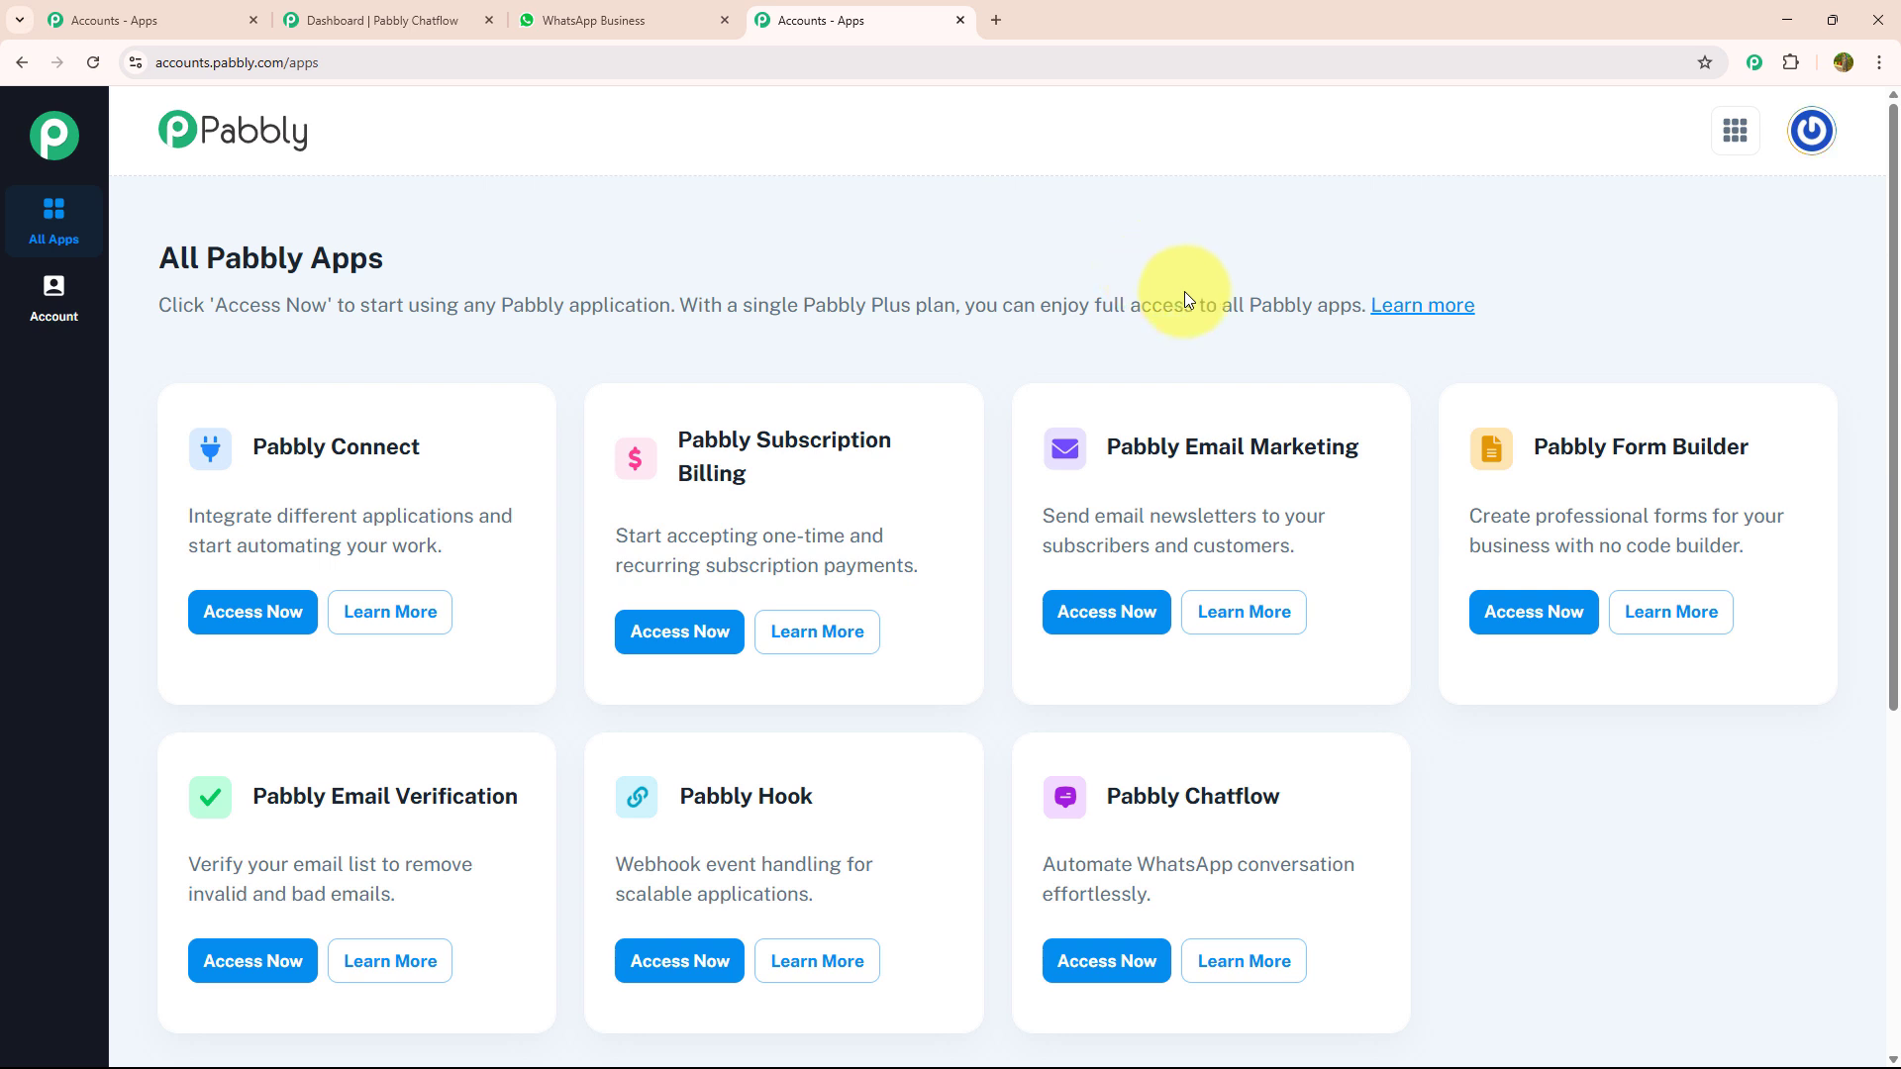
pyautogui.click(1105, 974)
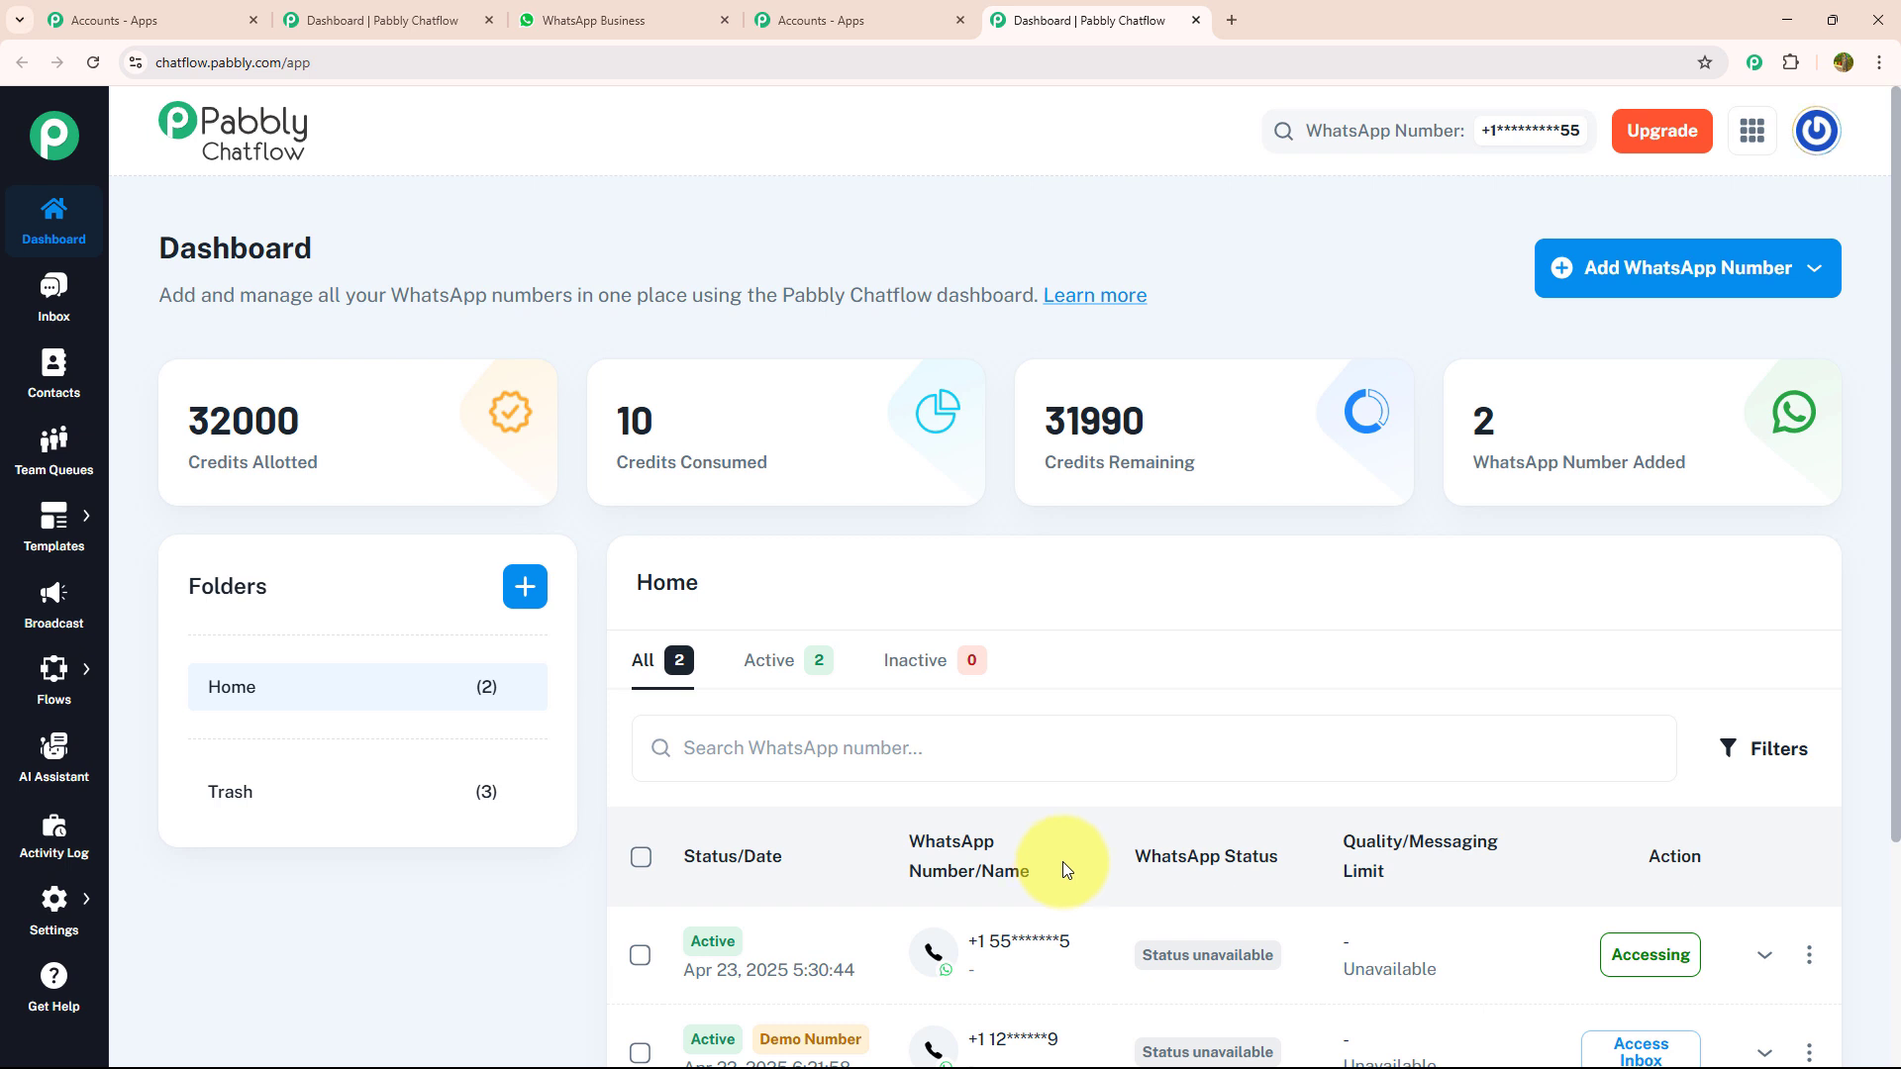
# - Examine the Manual Token Connect and WhatsApp Connect forms for adding a WhatsApp number, without connecting one
pyautogui.click(1595, 285)
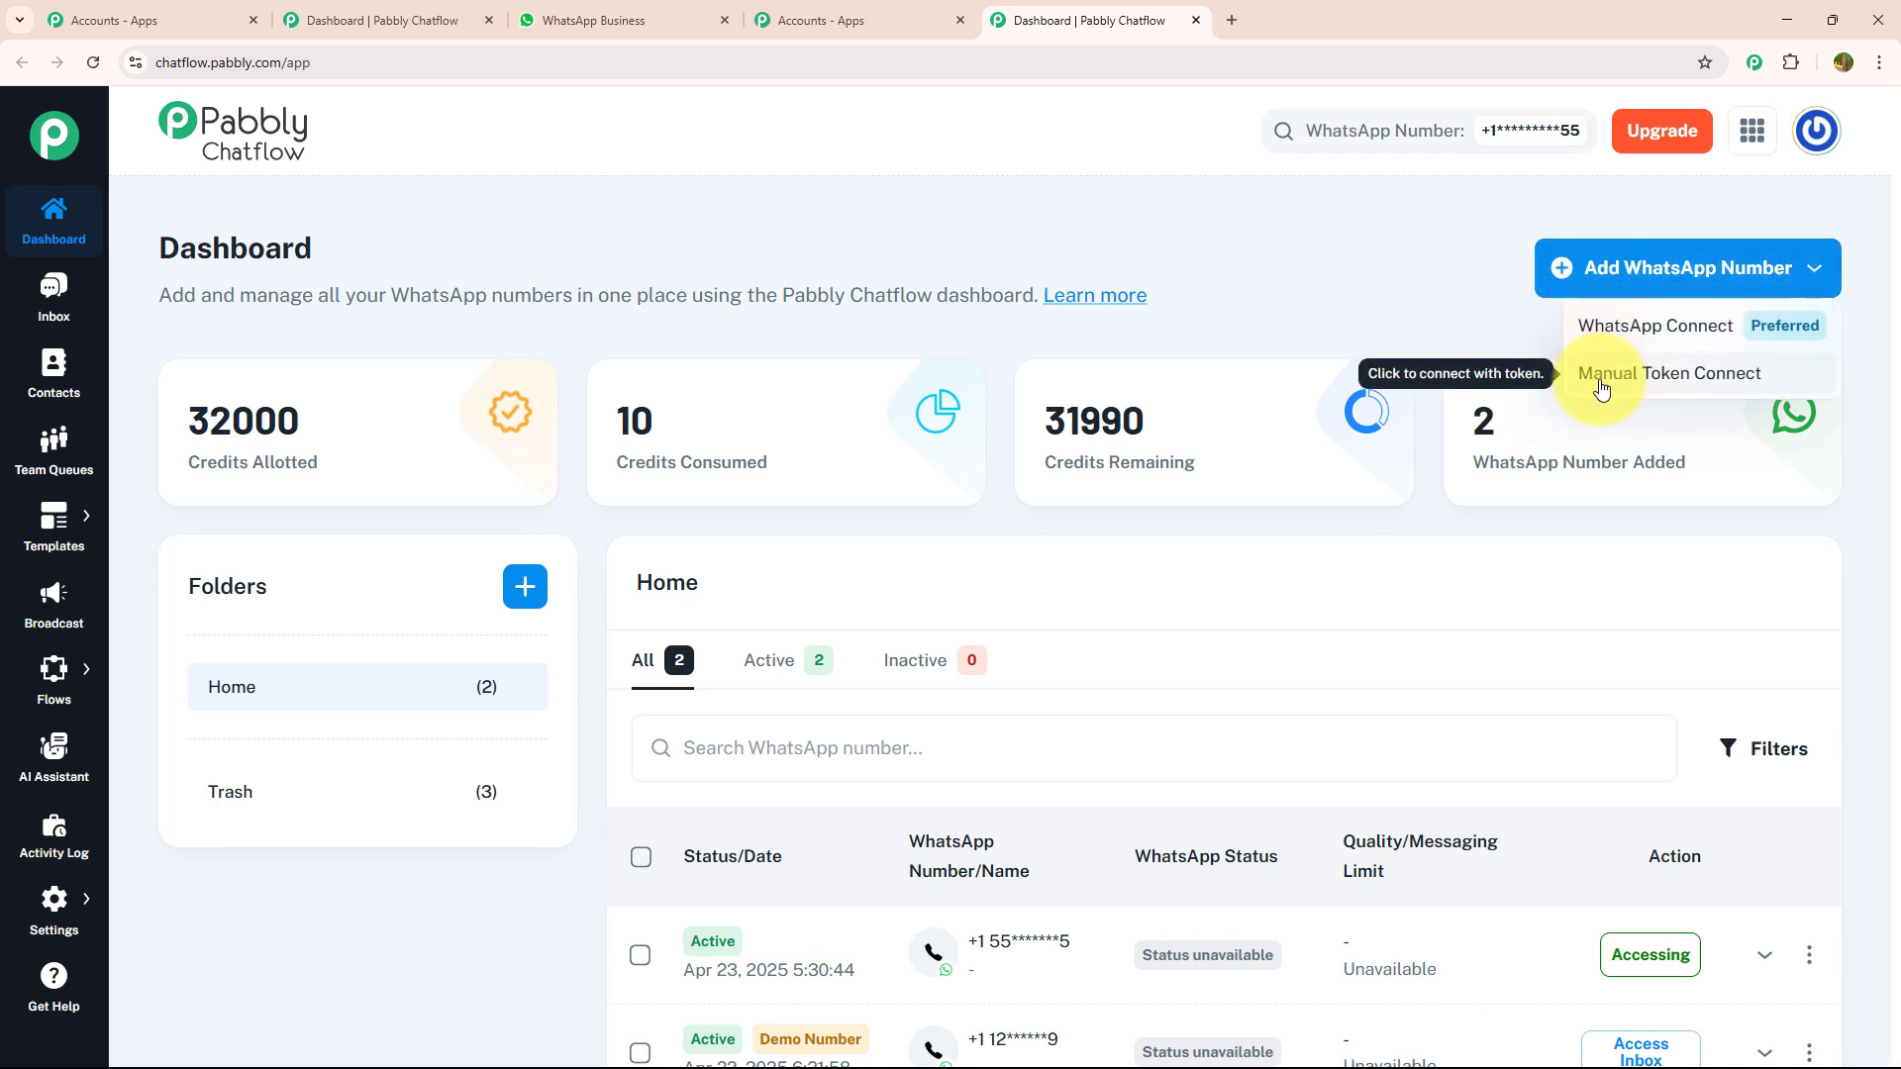
pyautogui.click(1649, 394)
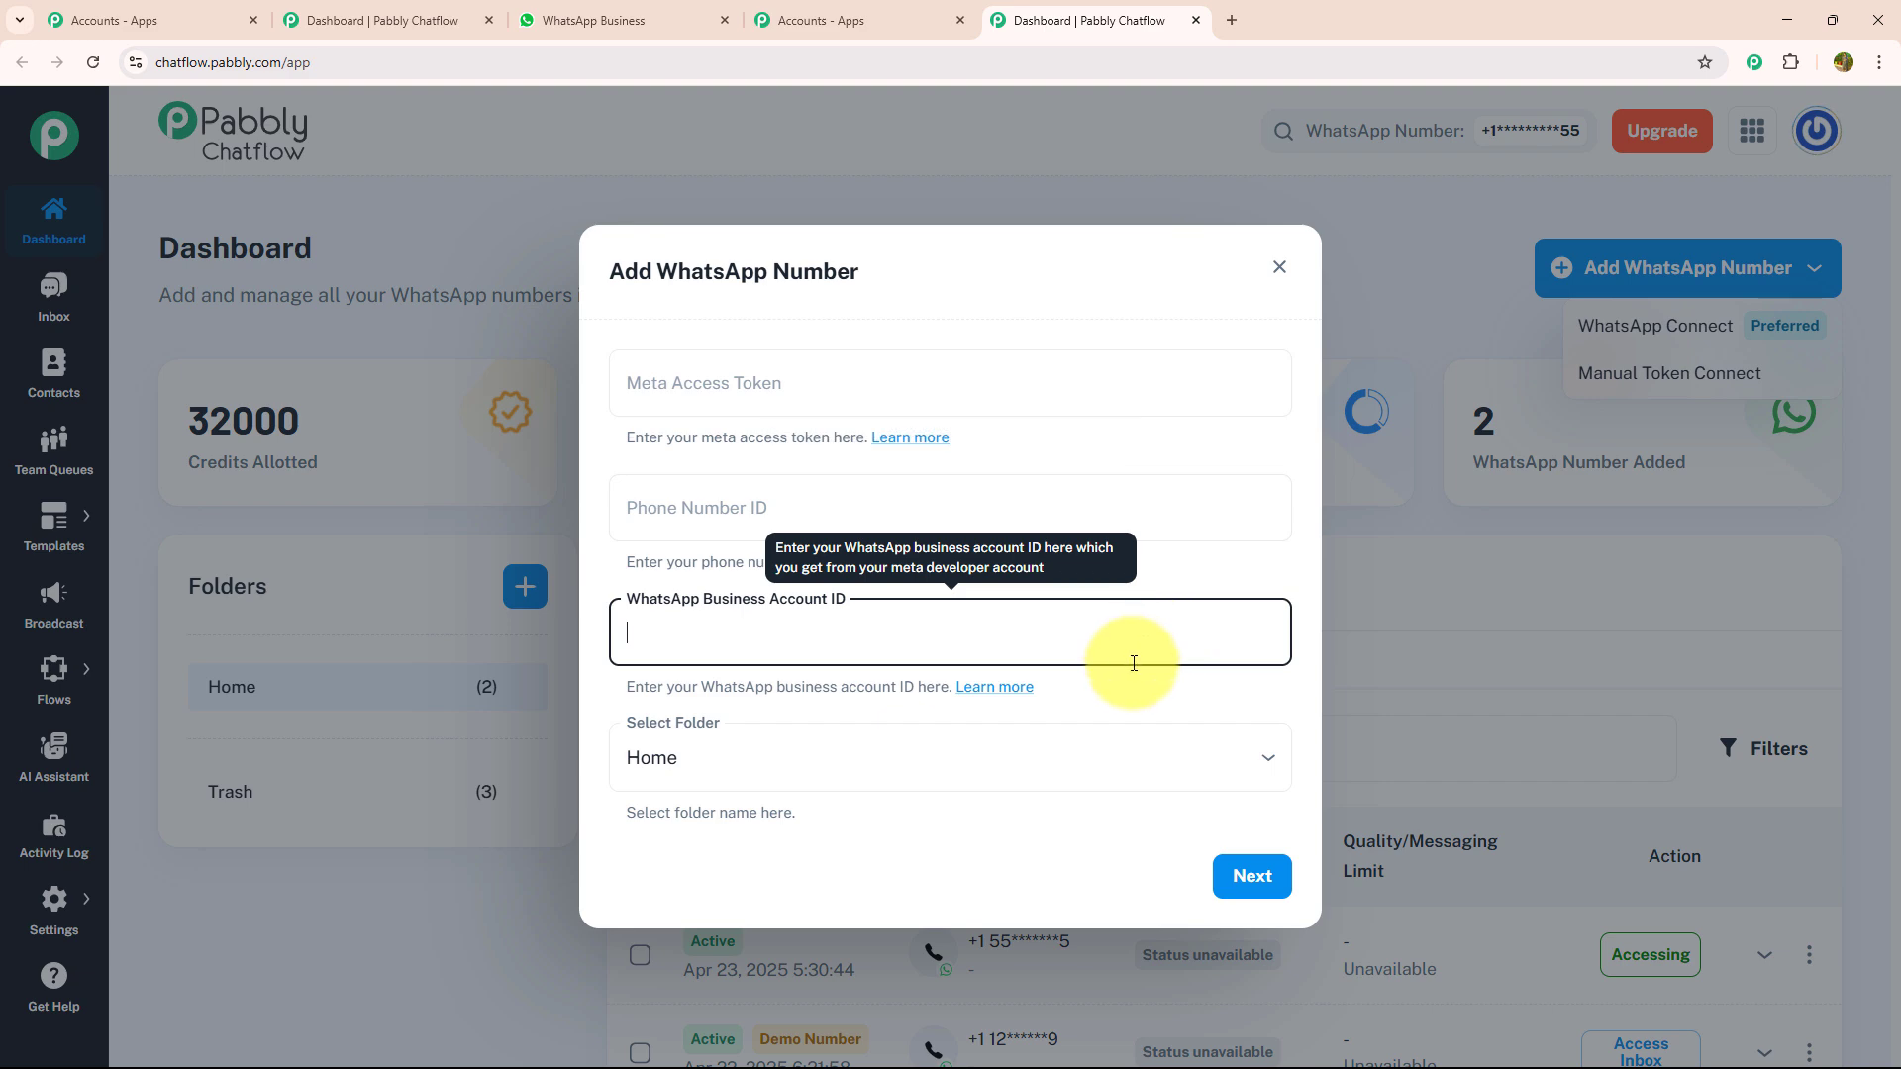
pyautogui.click(1331, 527)
pyautogui.click(1596, 342)
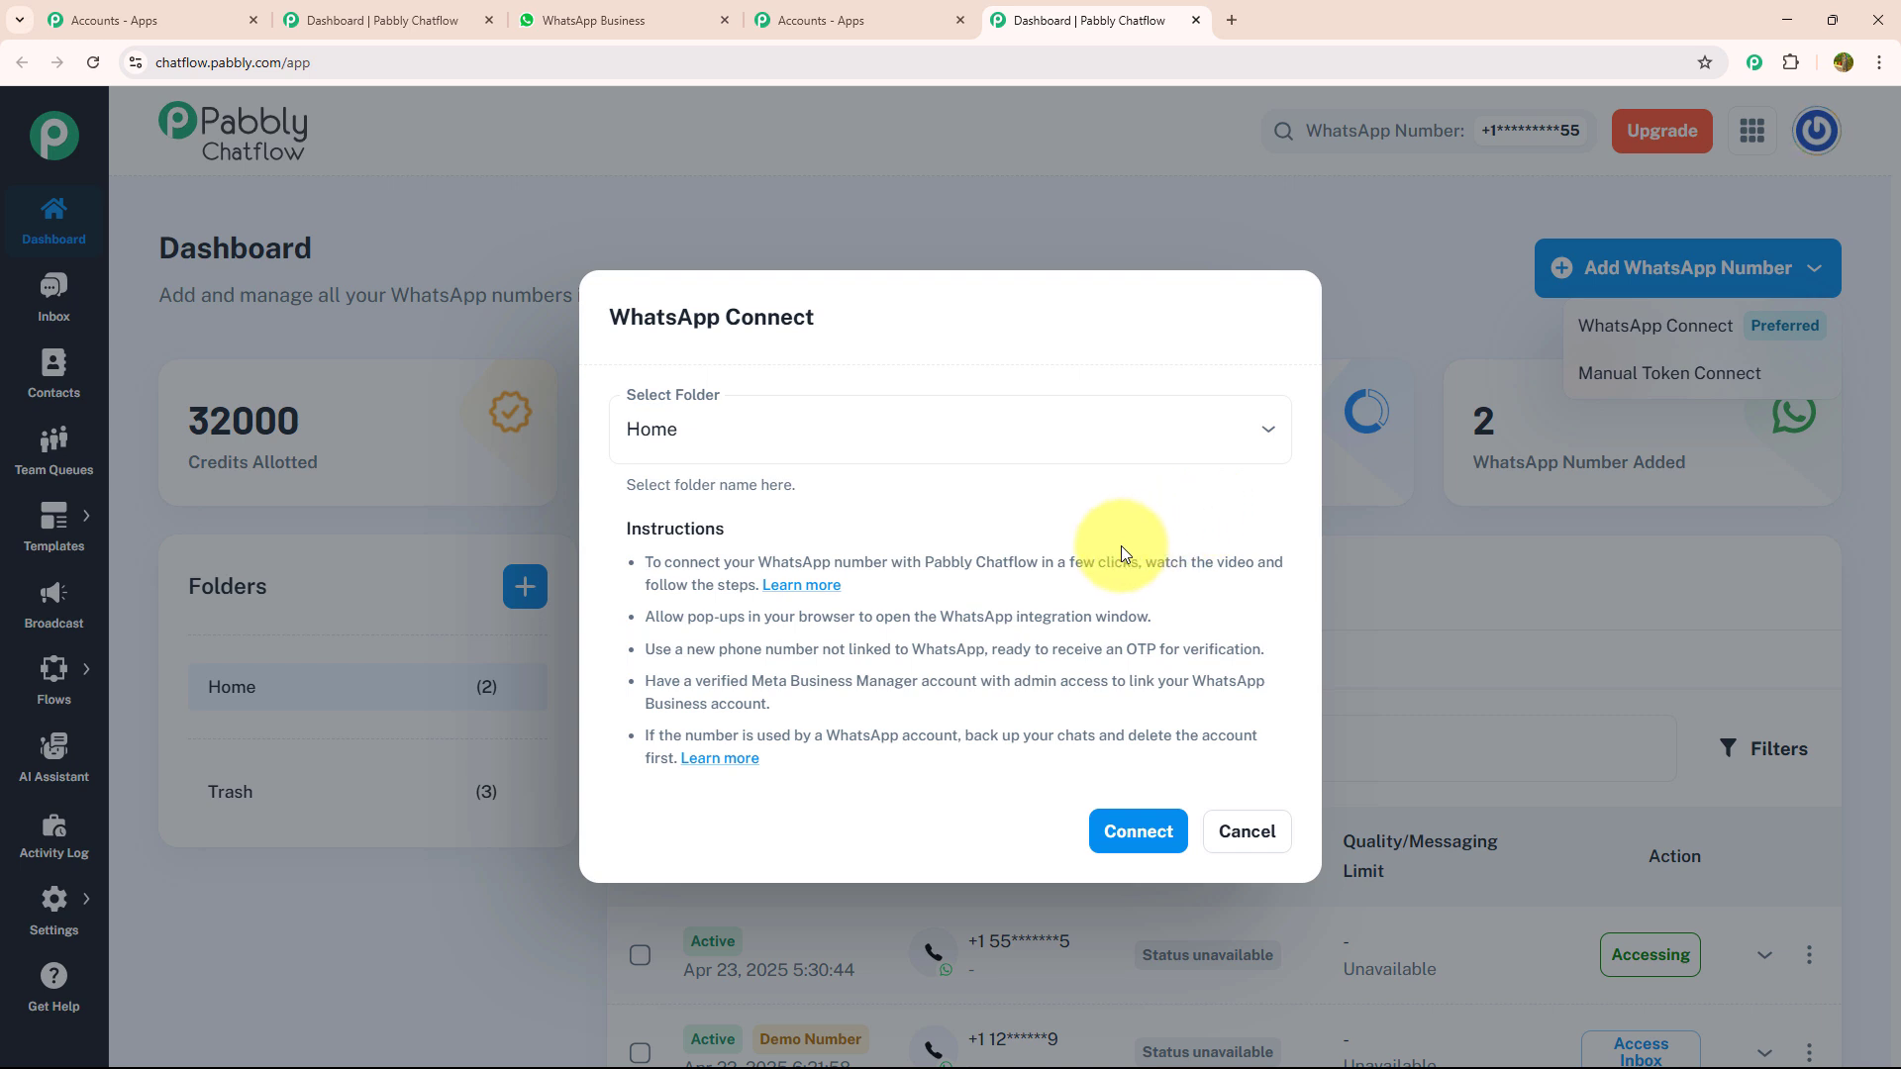
pyautogui.click(1245, 833)
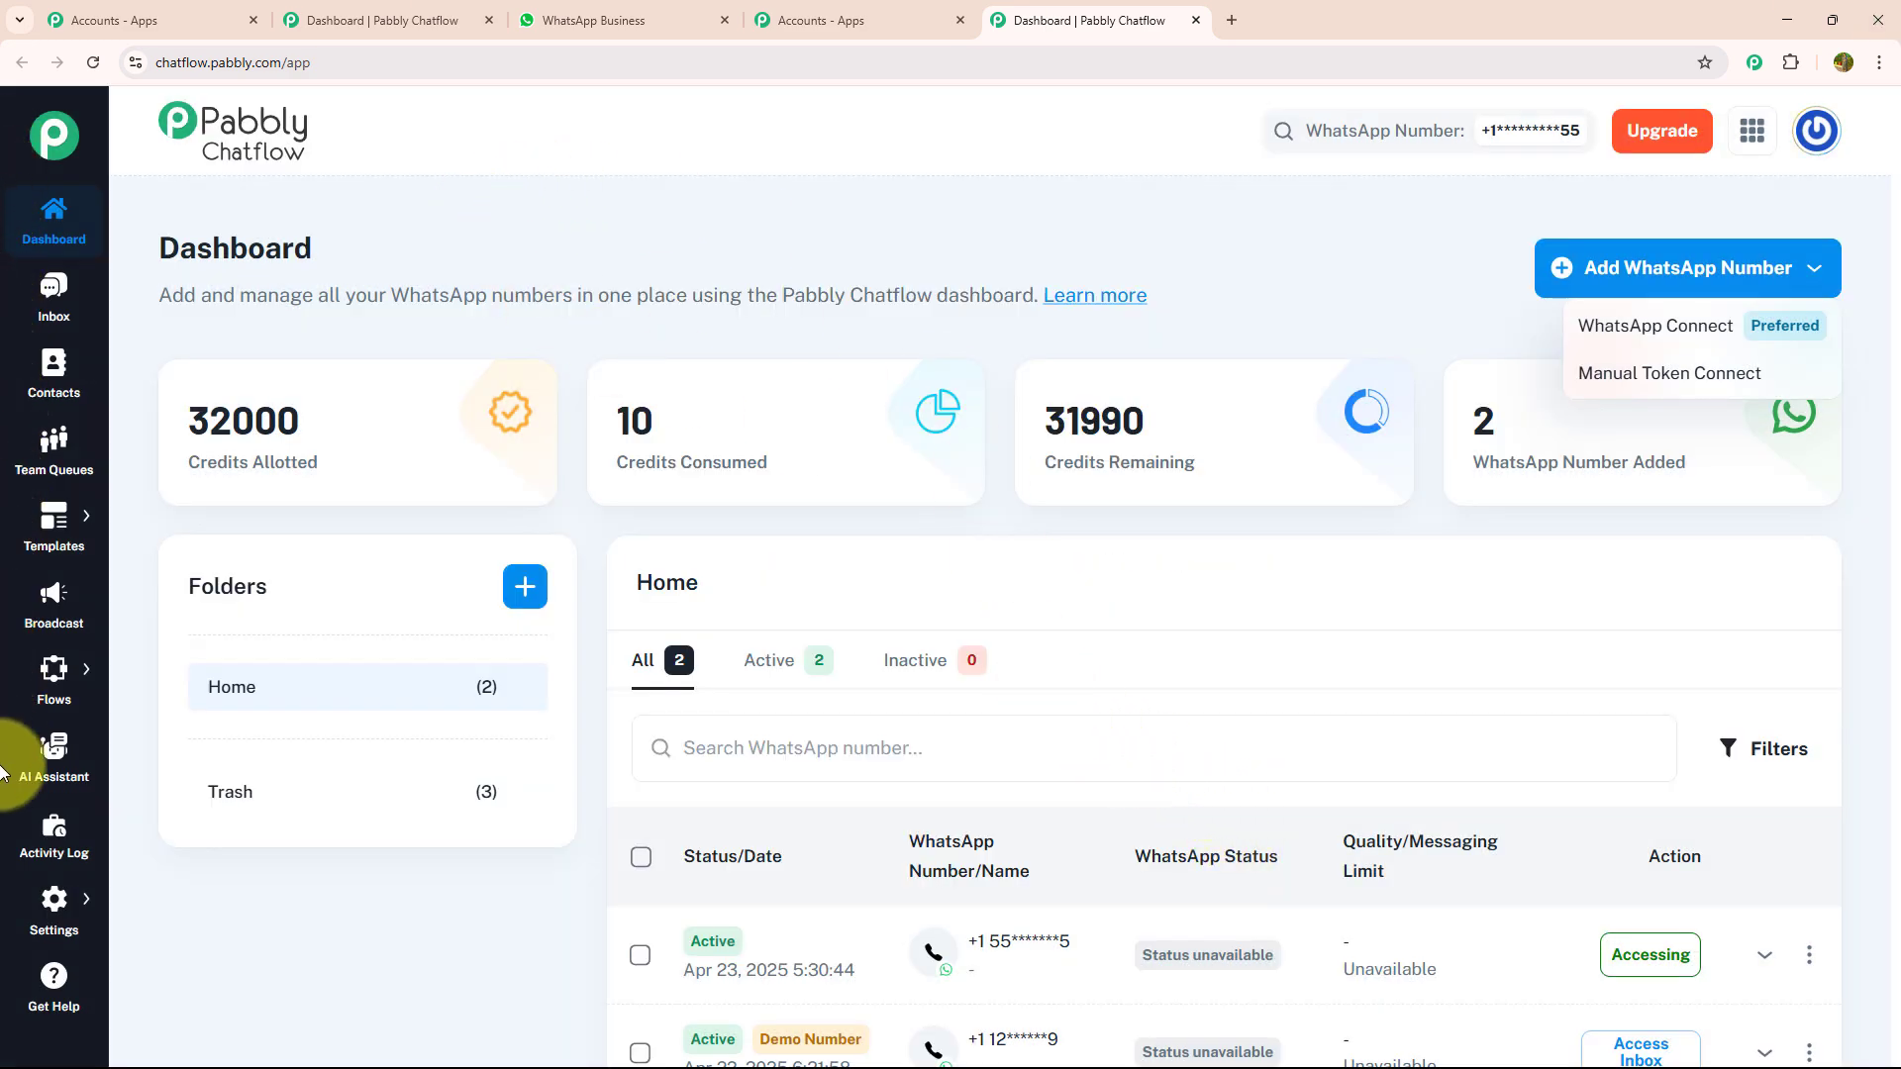
pyautogui.click(103, 299)
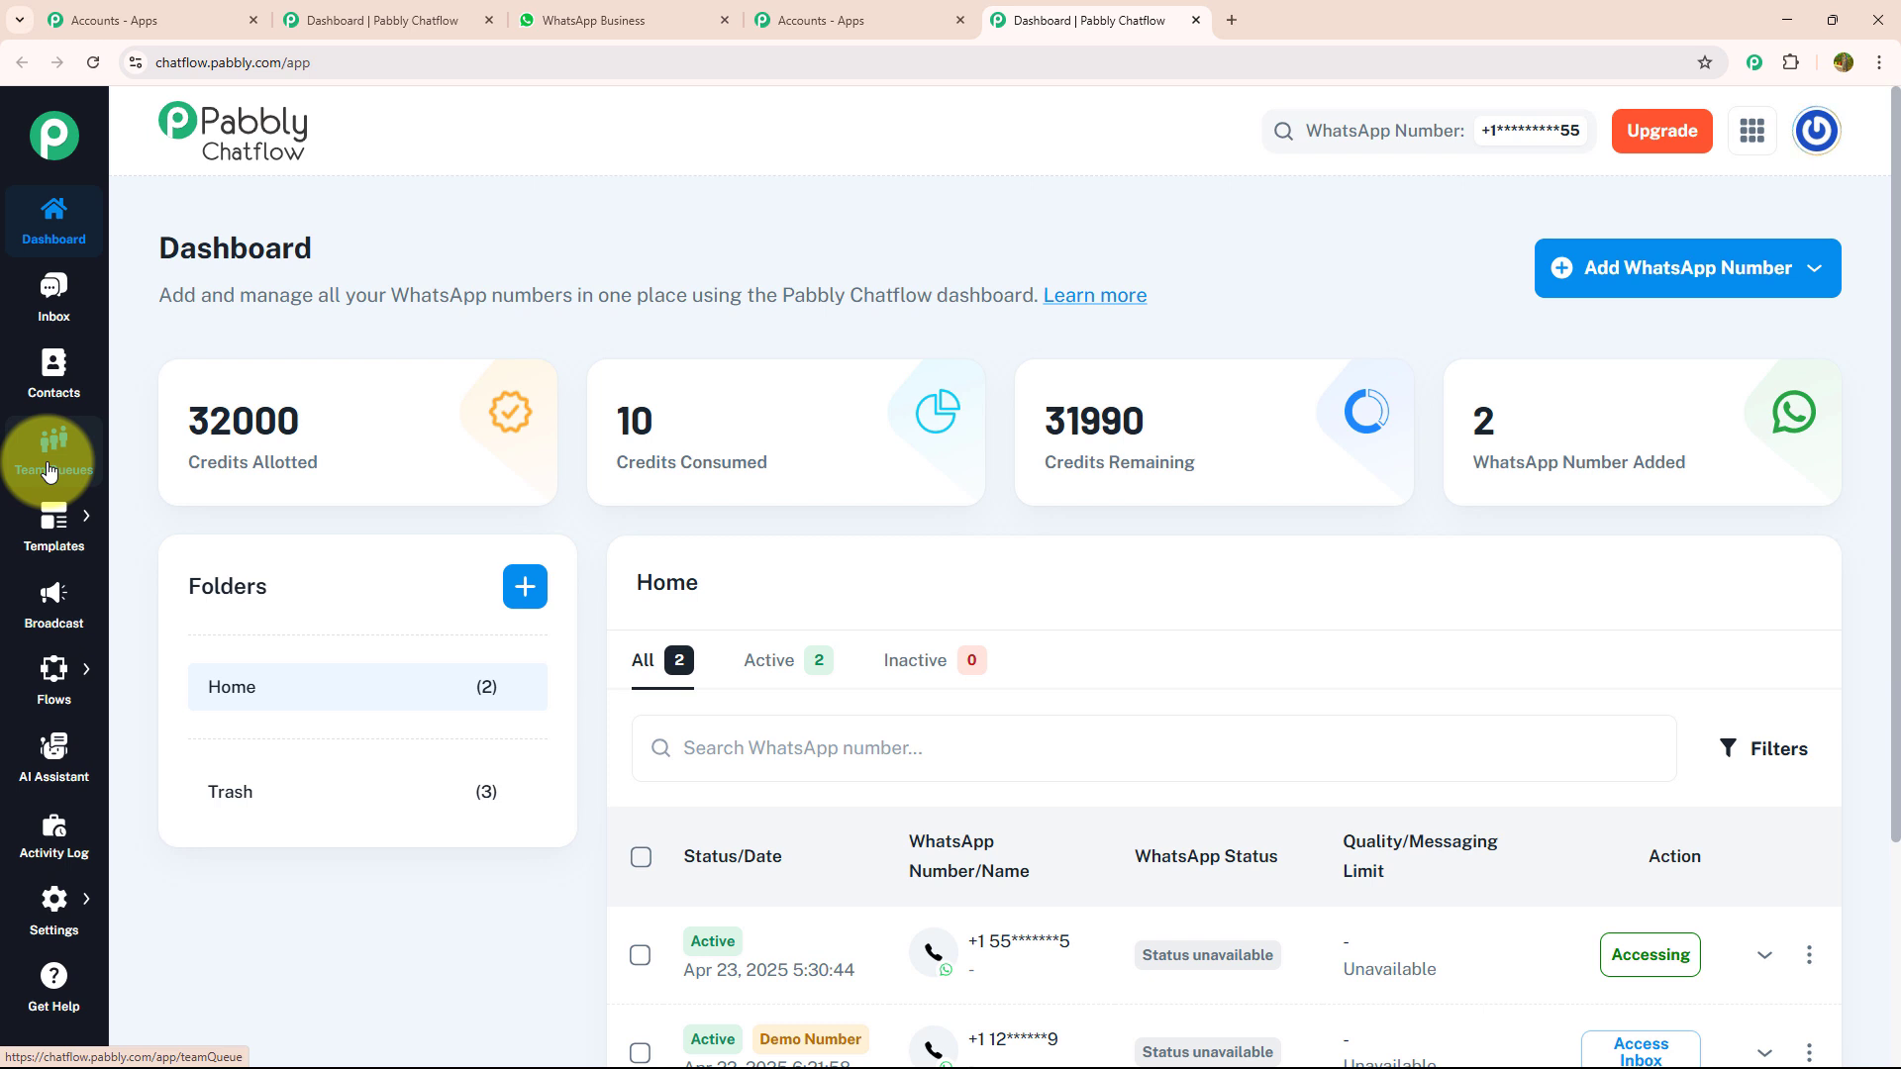
pyautogui.moveTo(52, 522)
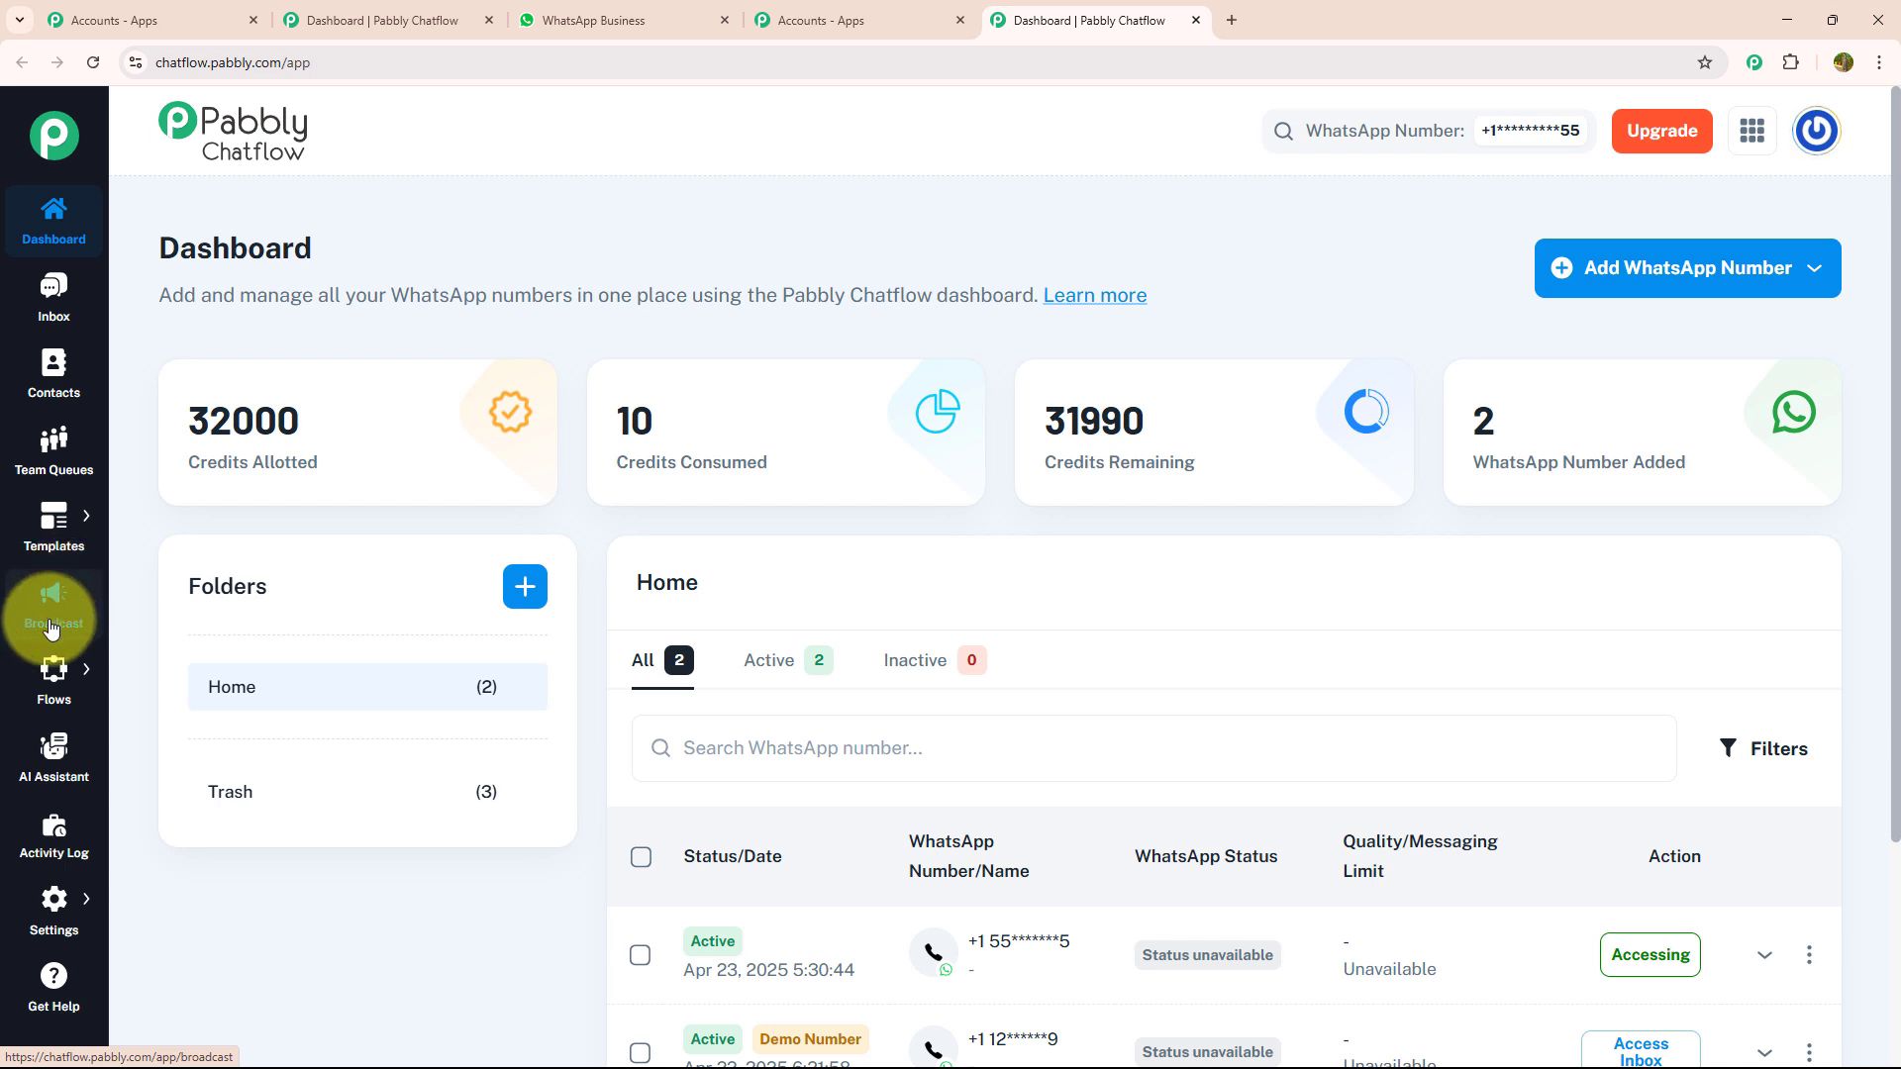
pyautogui.moveTo(56, 671)
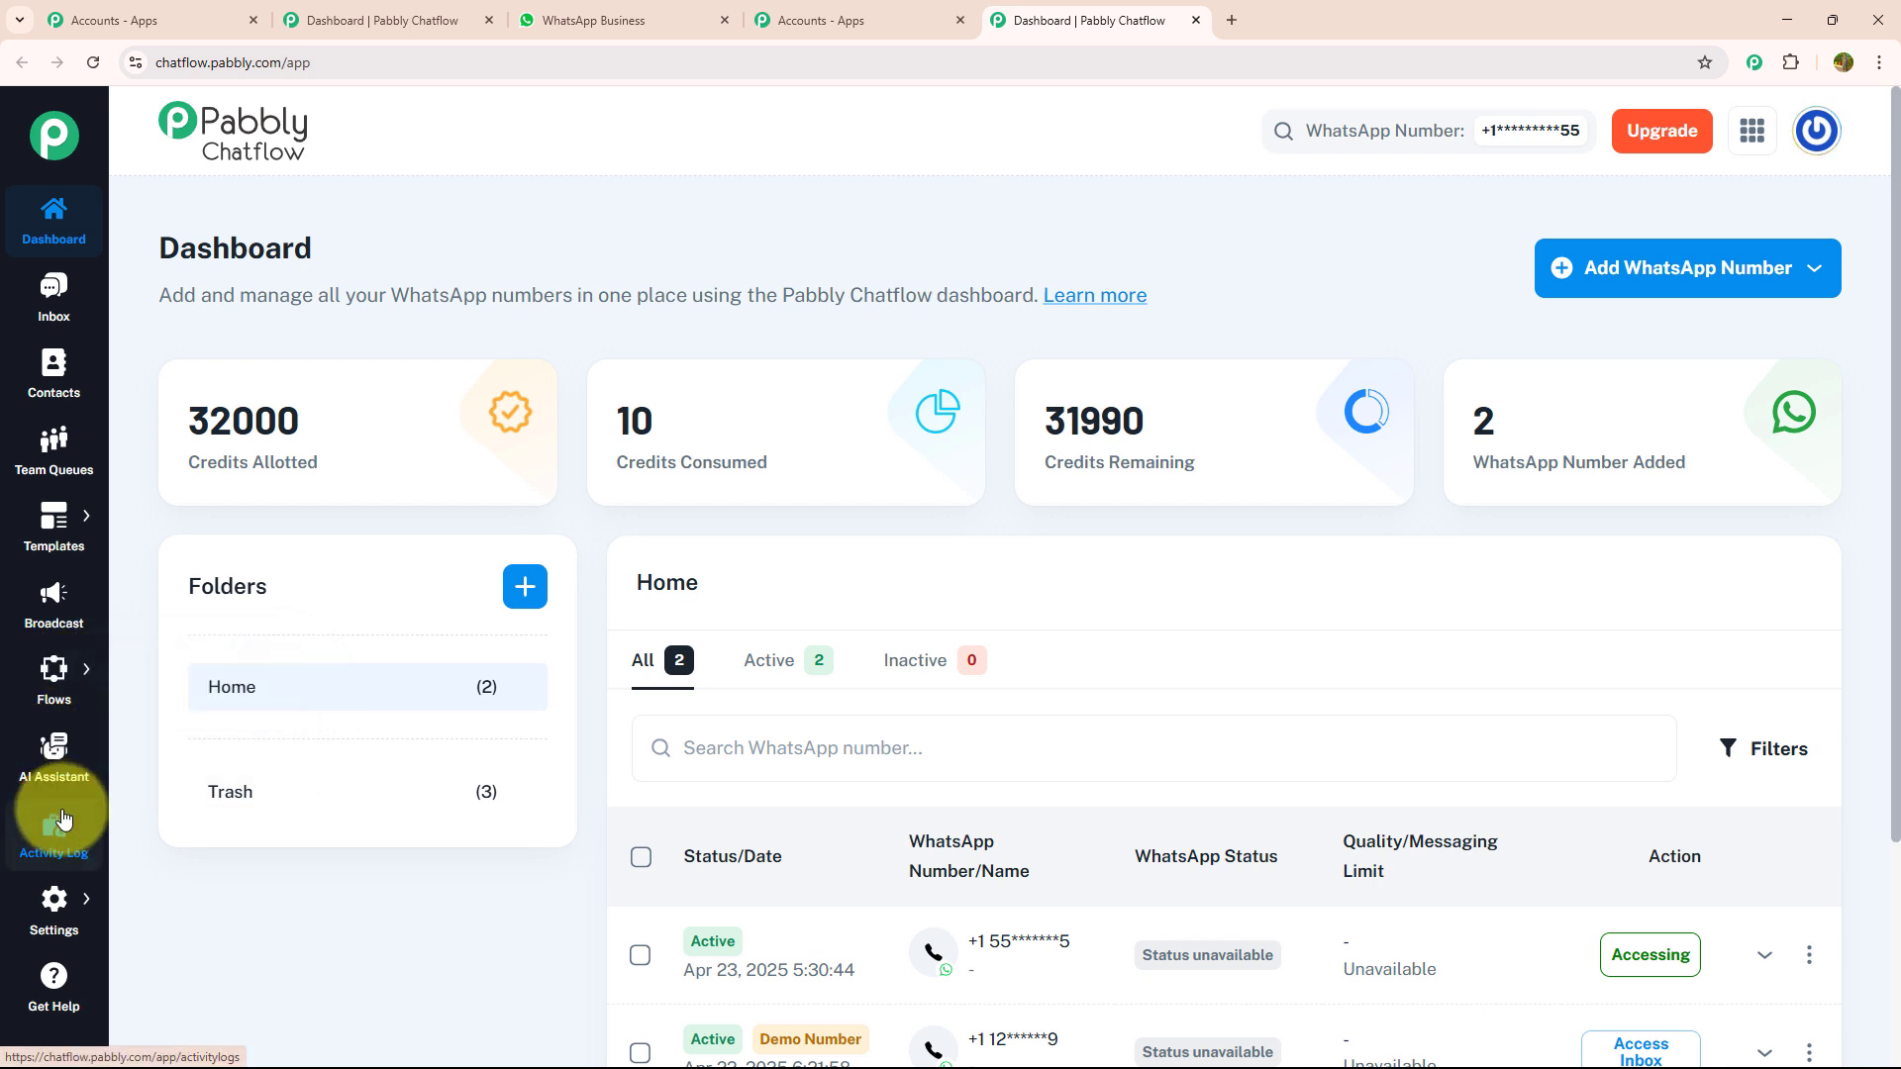
pyautogui.moveTo(54, 901)
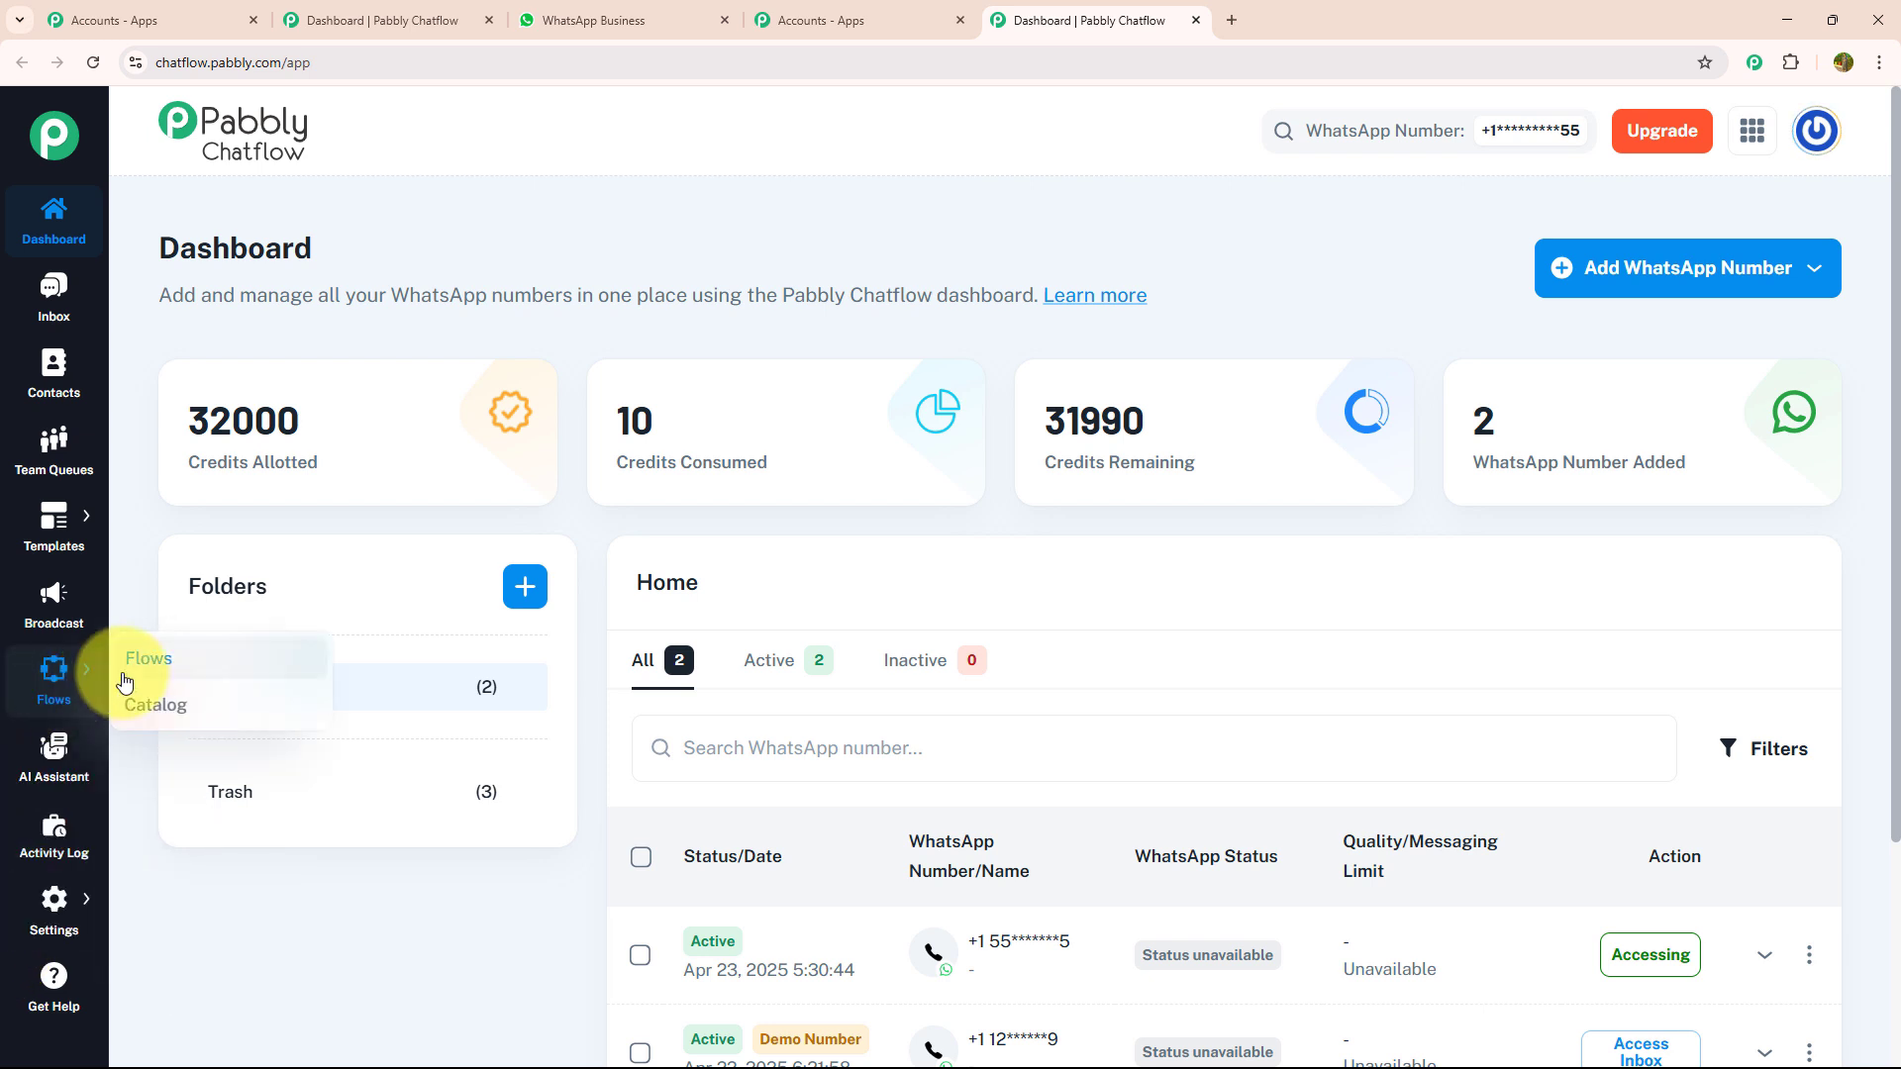
# - Open the Flow Builder and add a new flow
pyautogui.click(140, 663)
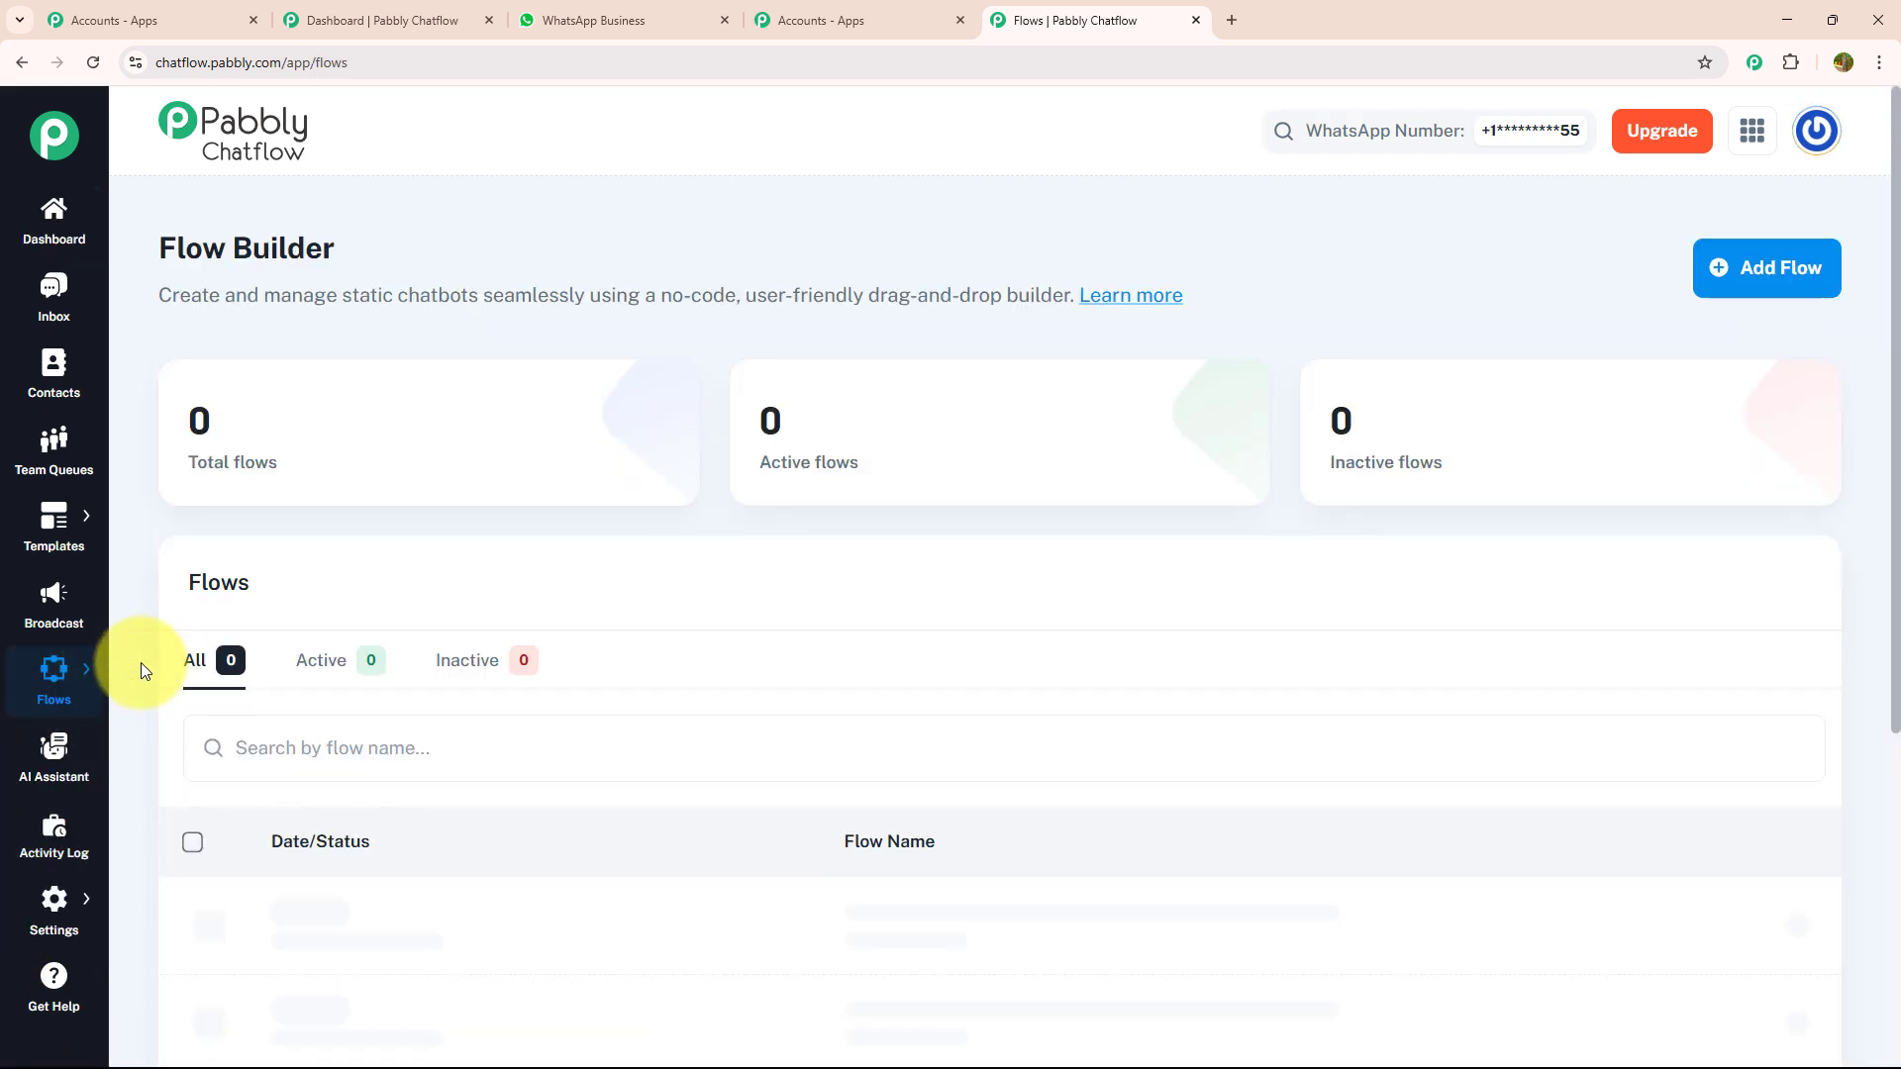
pyautogui.moveTo(302, 431)
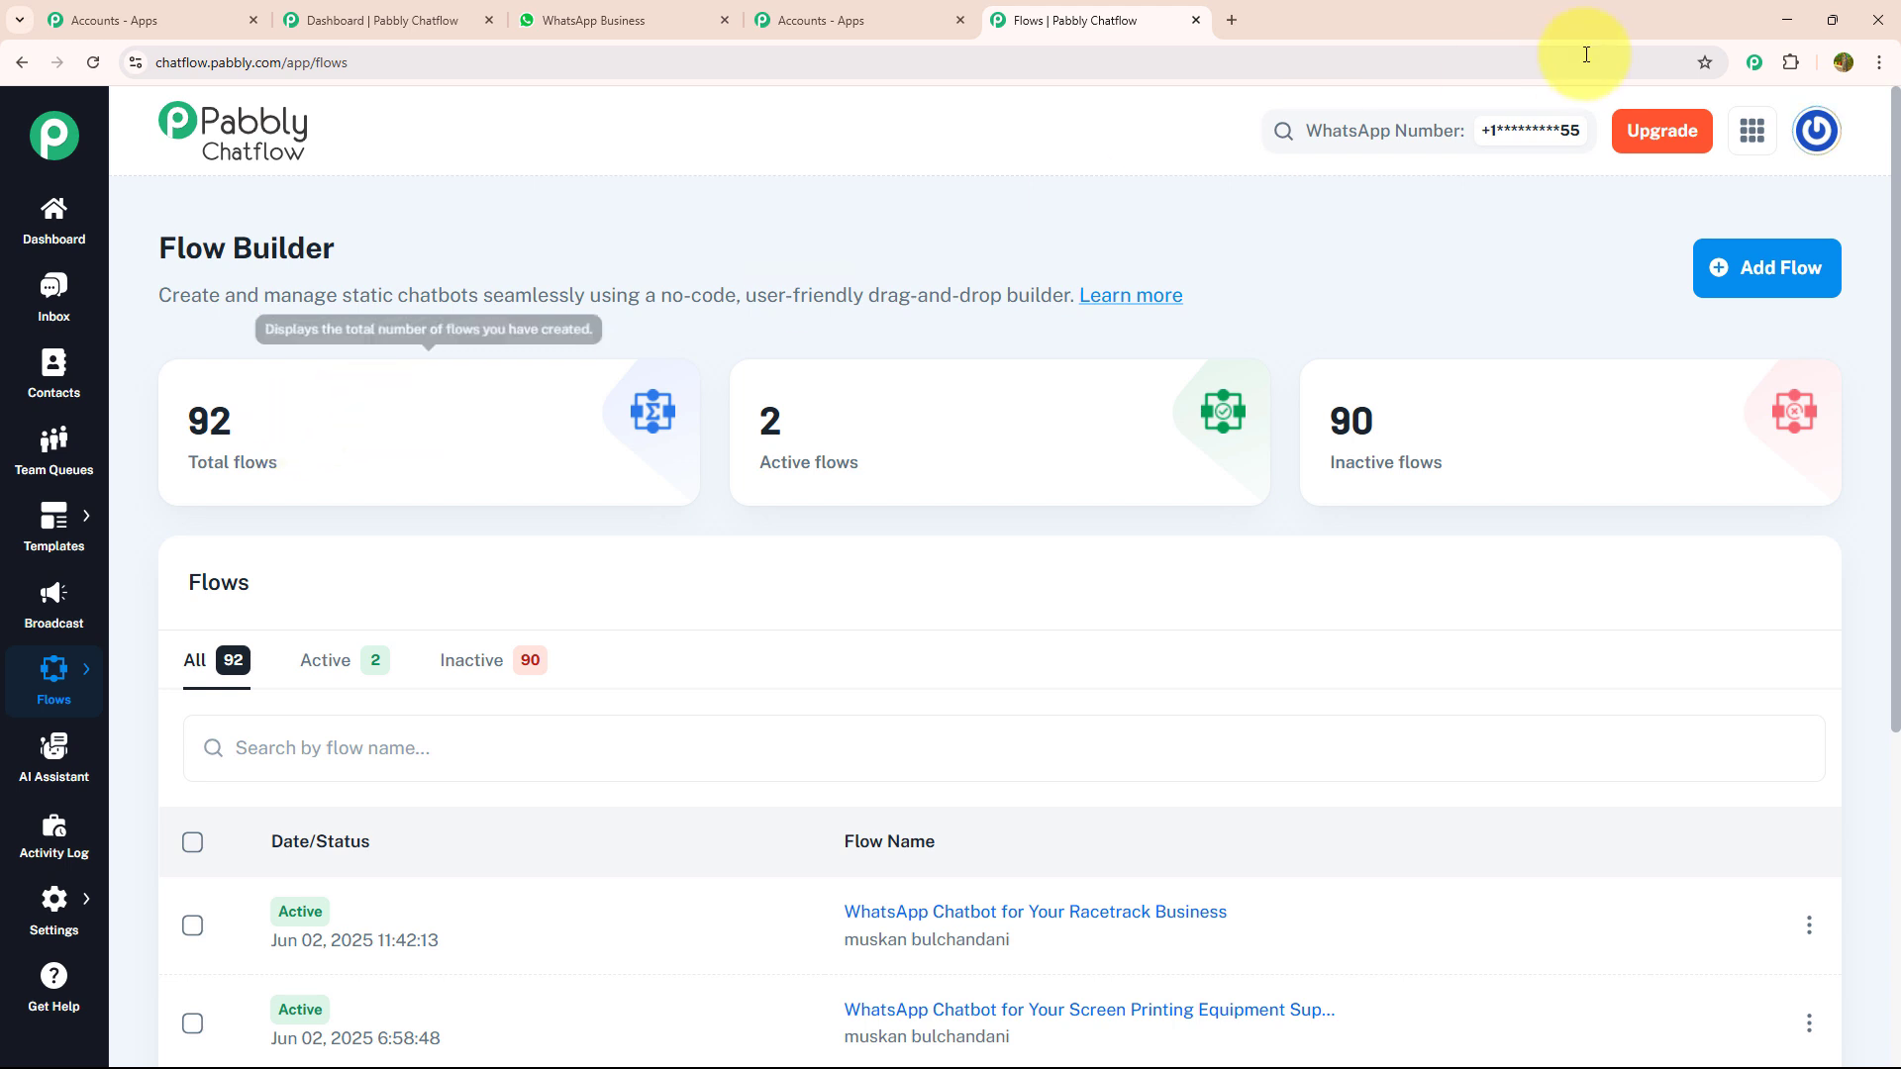
pyautogui.click(1726, 273)
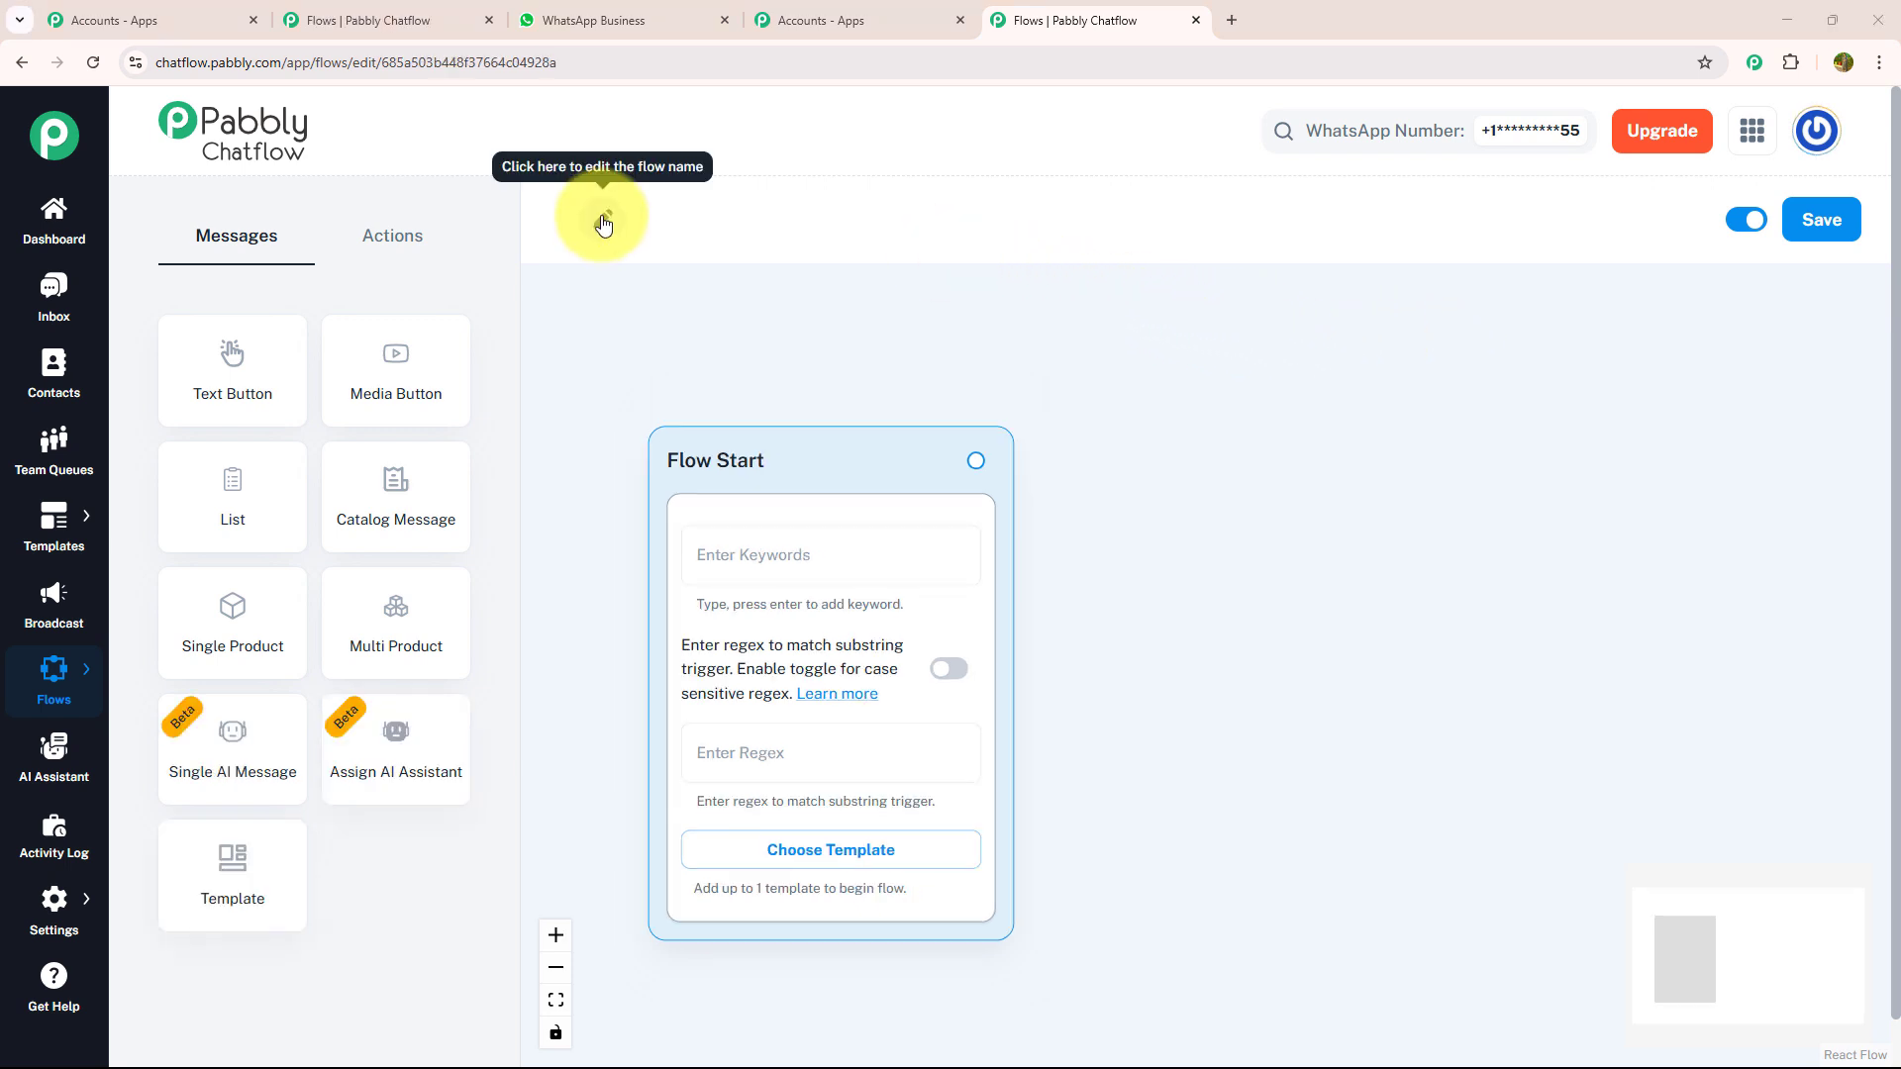
# - Name the new flow "WhatsApp Chatbot for Your Fleet Management Business"
pyautogui.click(603, 222)
pyautogui.click(575, 217)
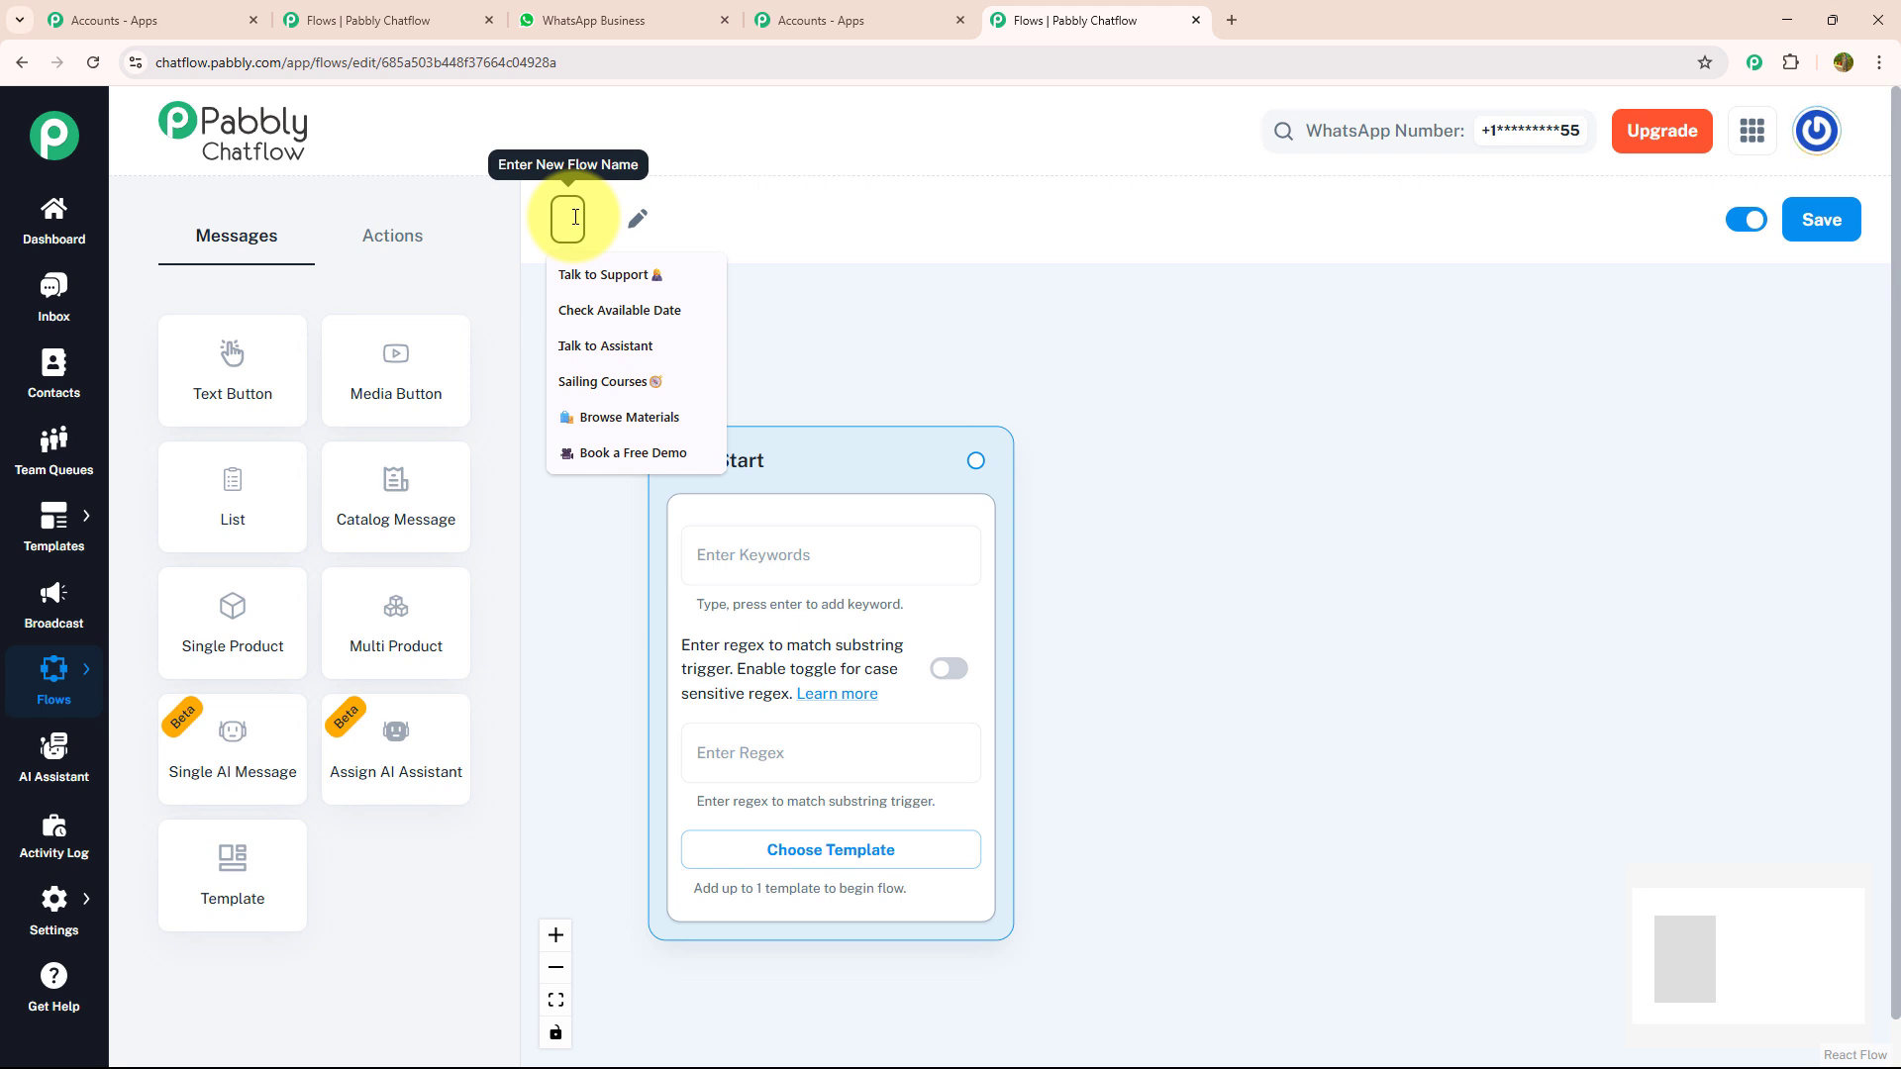
pyautogui.write('WhatsApp Chatbot for Your Fleet Management Business')
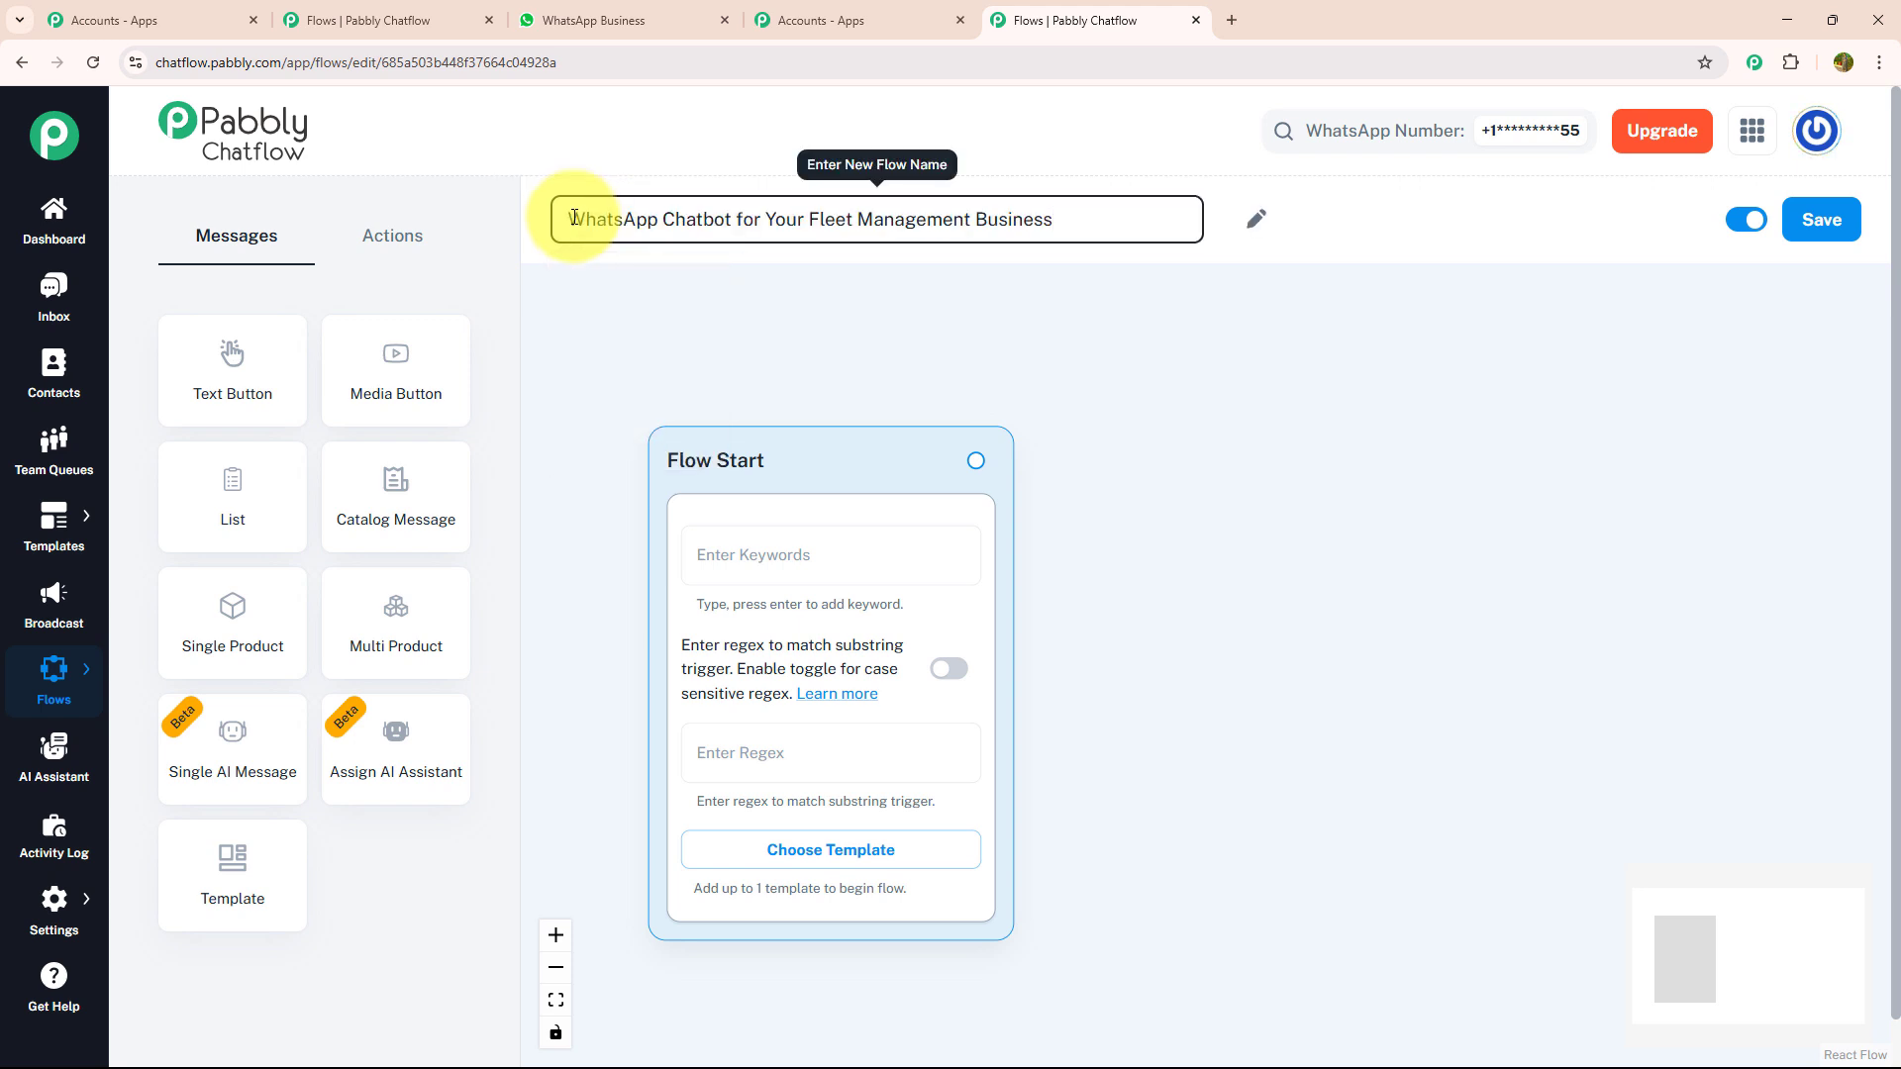
pyautogui.click(744, 345)
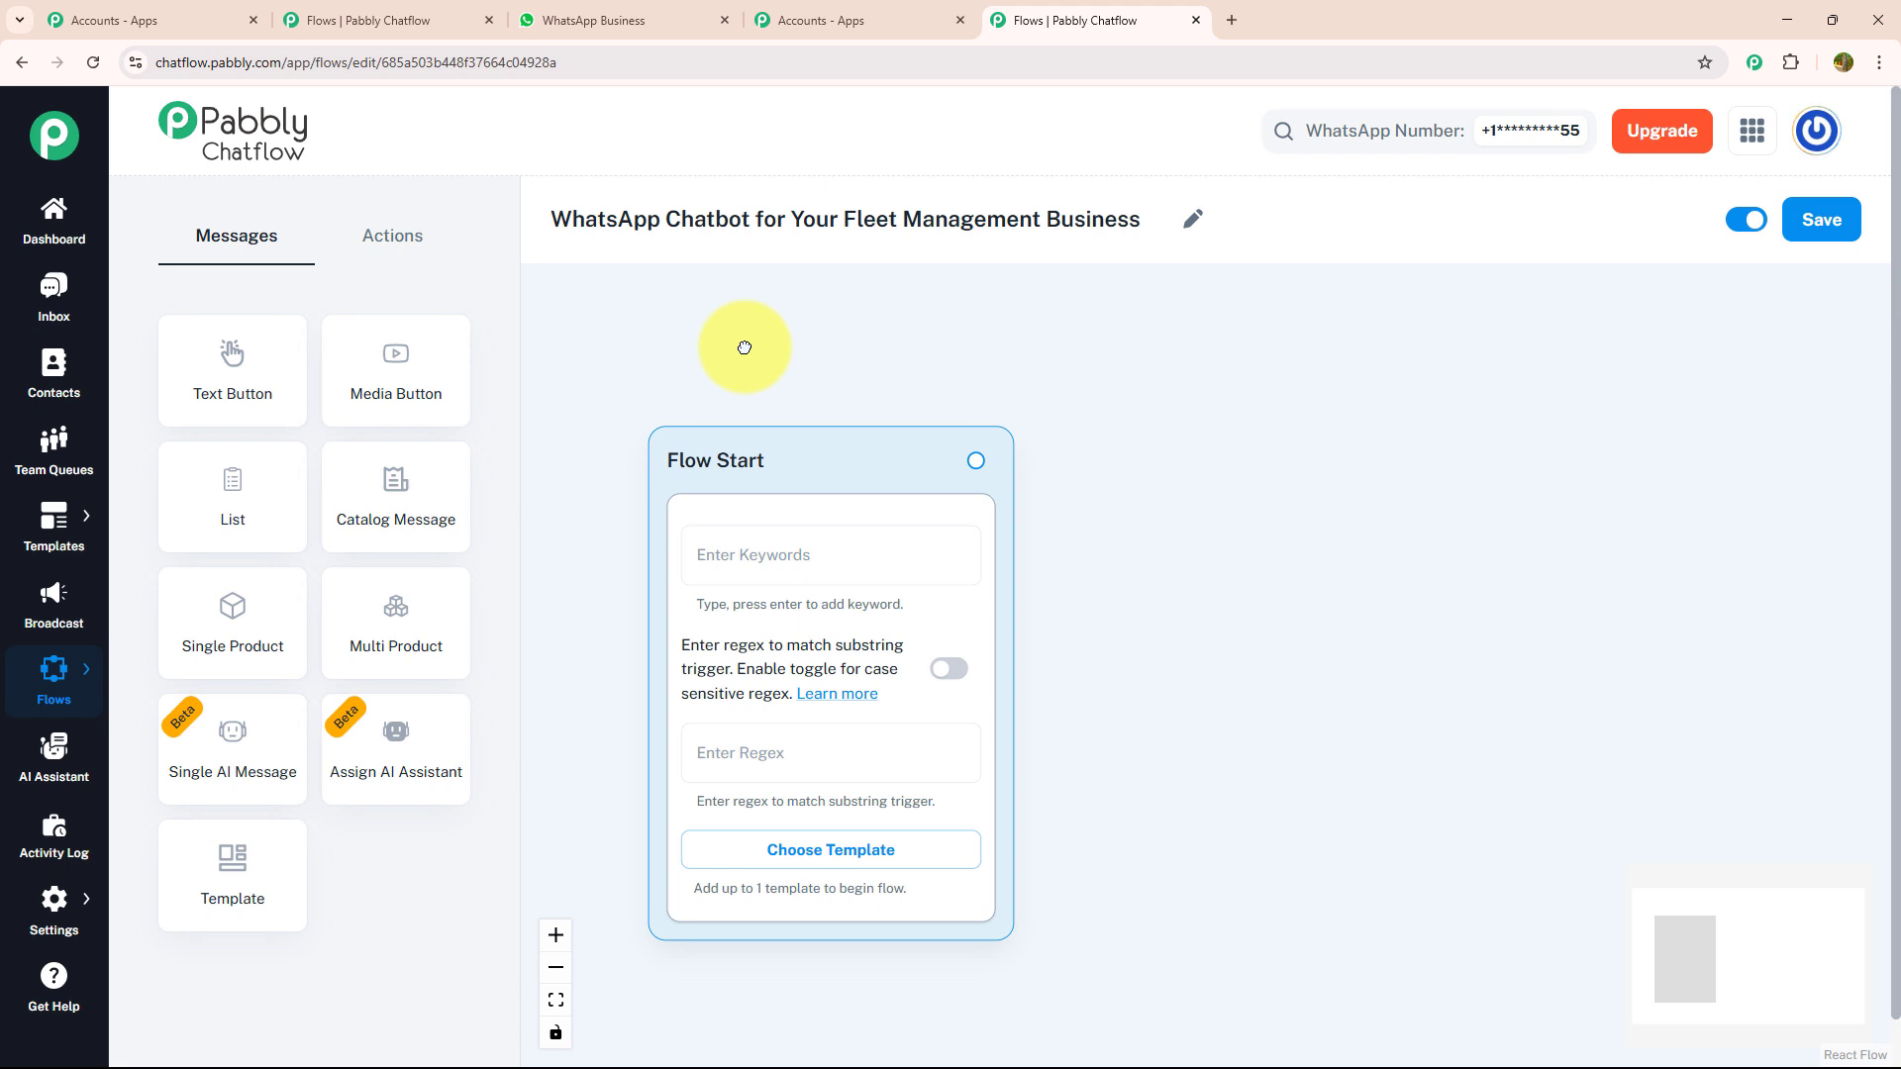
# - Inspect the Flow Start keyword field and the list of approved templates without choosing a template
pyautogui.click(757, 555)
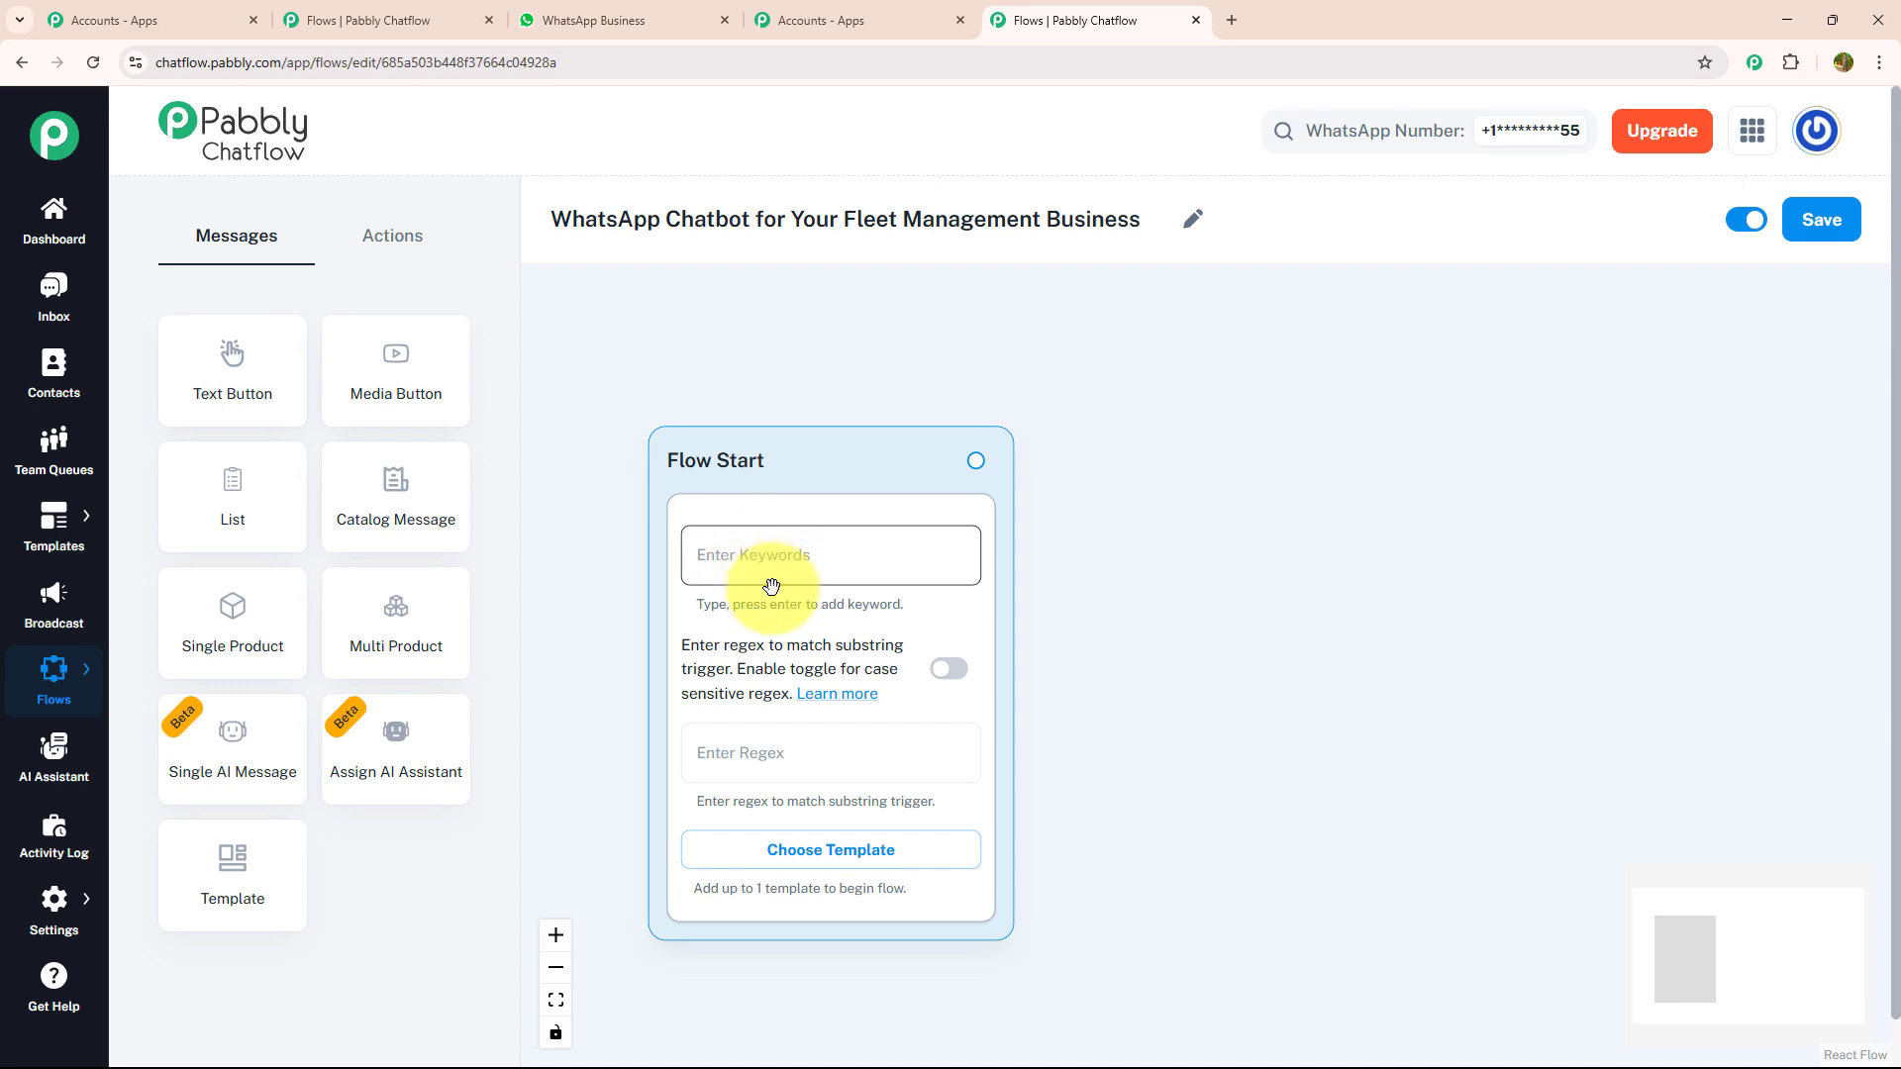
pyautogui.click(774, 619)
pyautogui.click(735, 860)
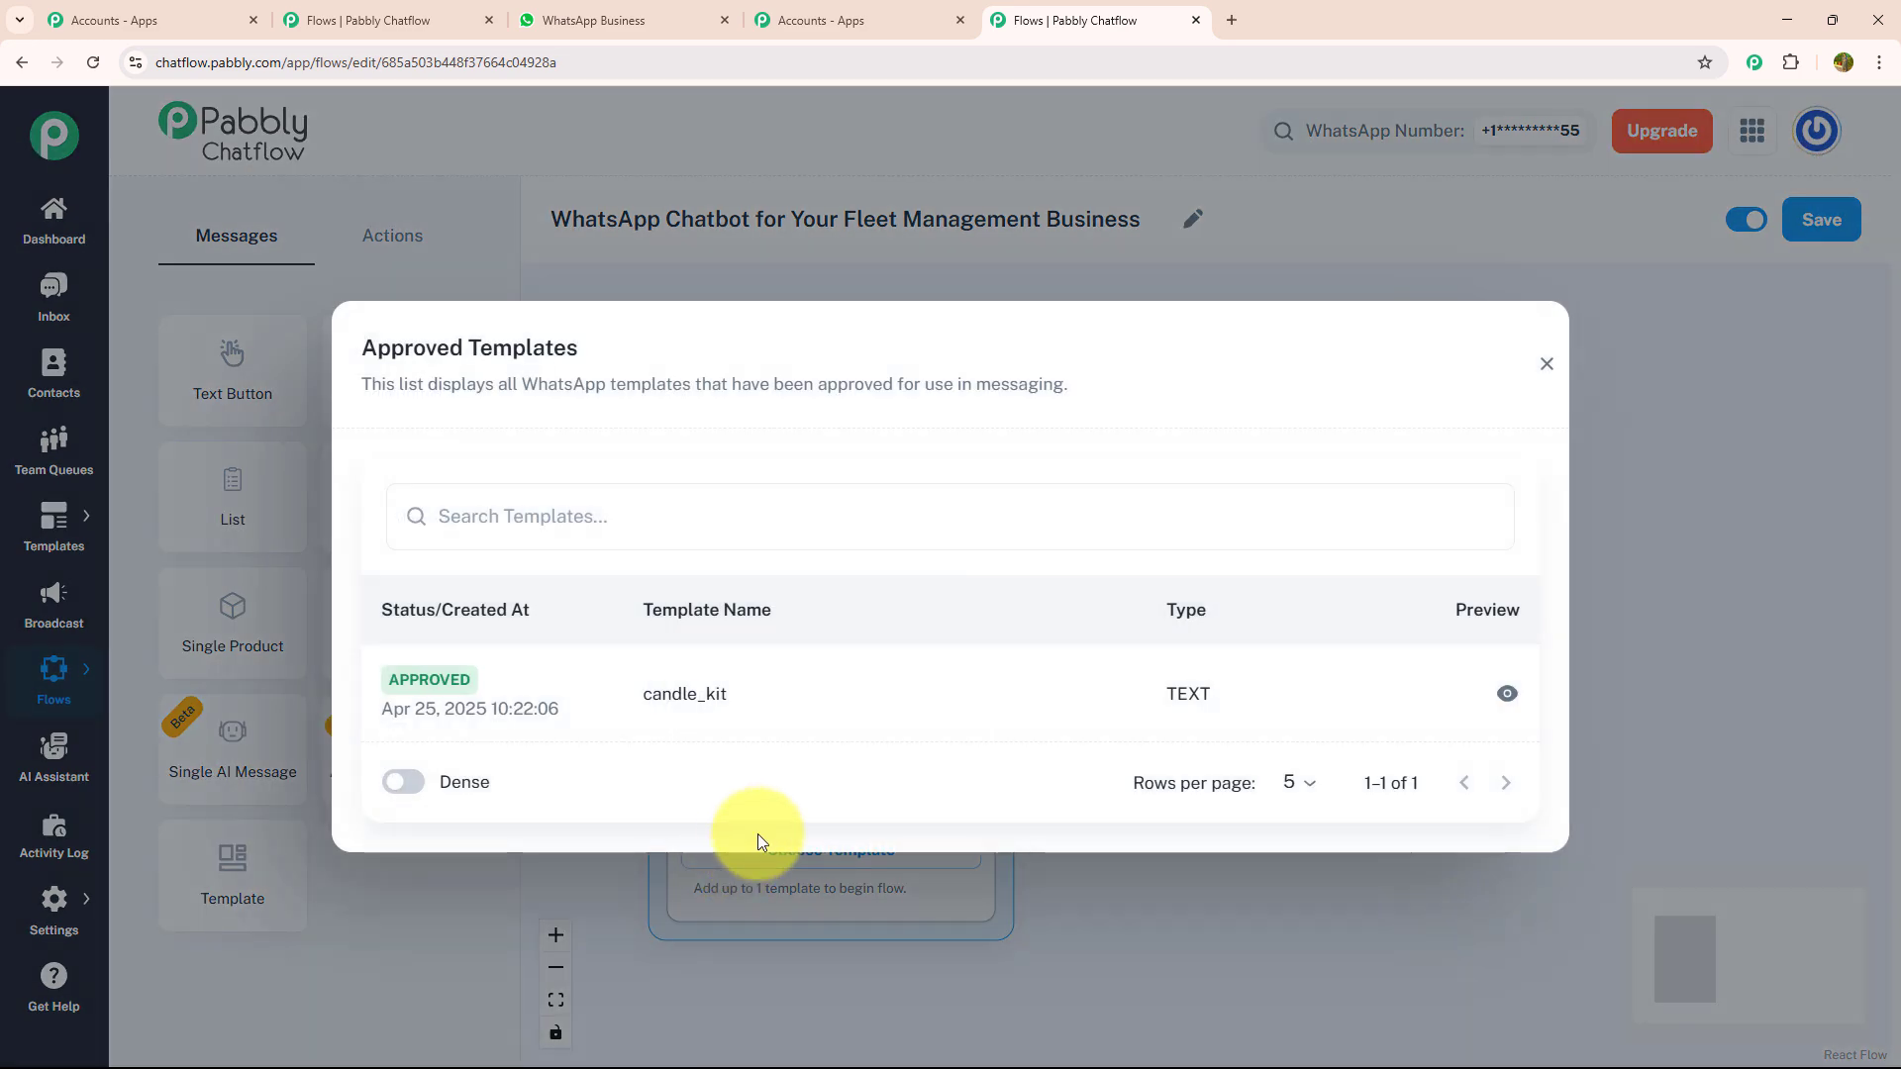
pyautogui.click(1551, 373)
# - Set the Flow Start regex trigger to [\s\S]+
pyautogui.click(802, 761)
pyautogui.click(798, 825)
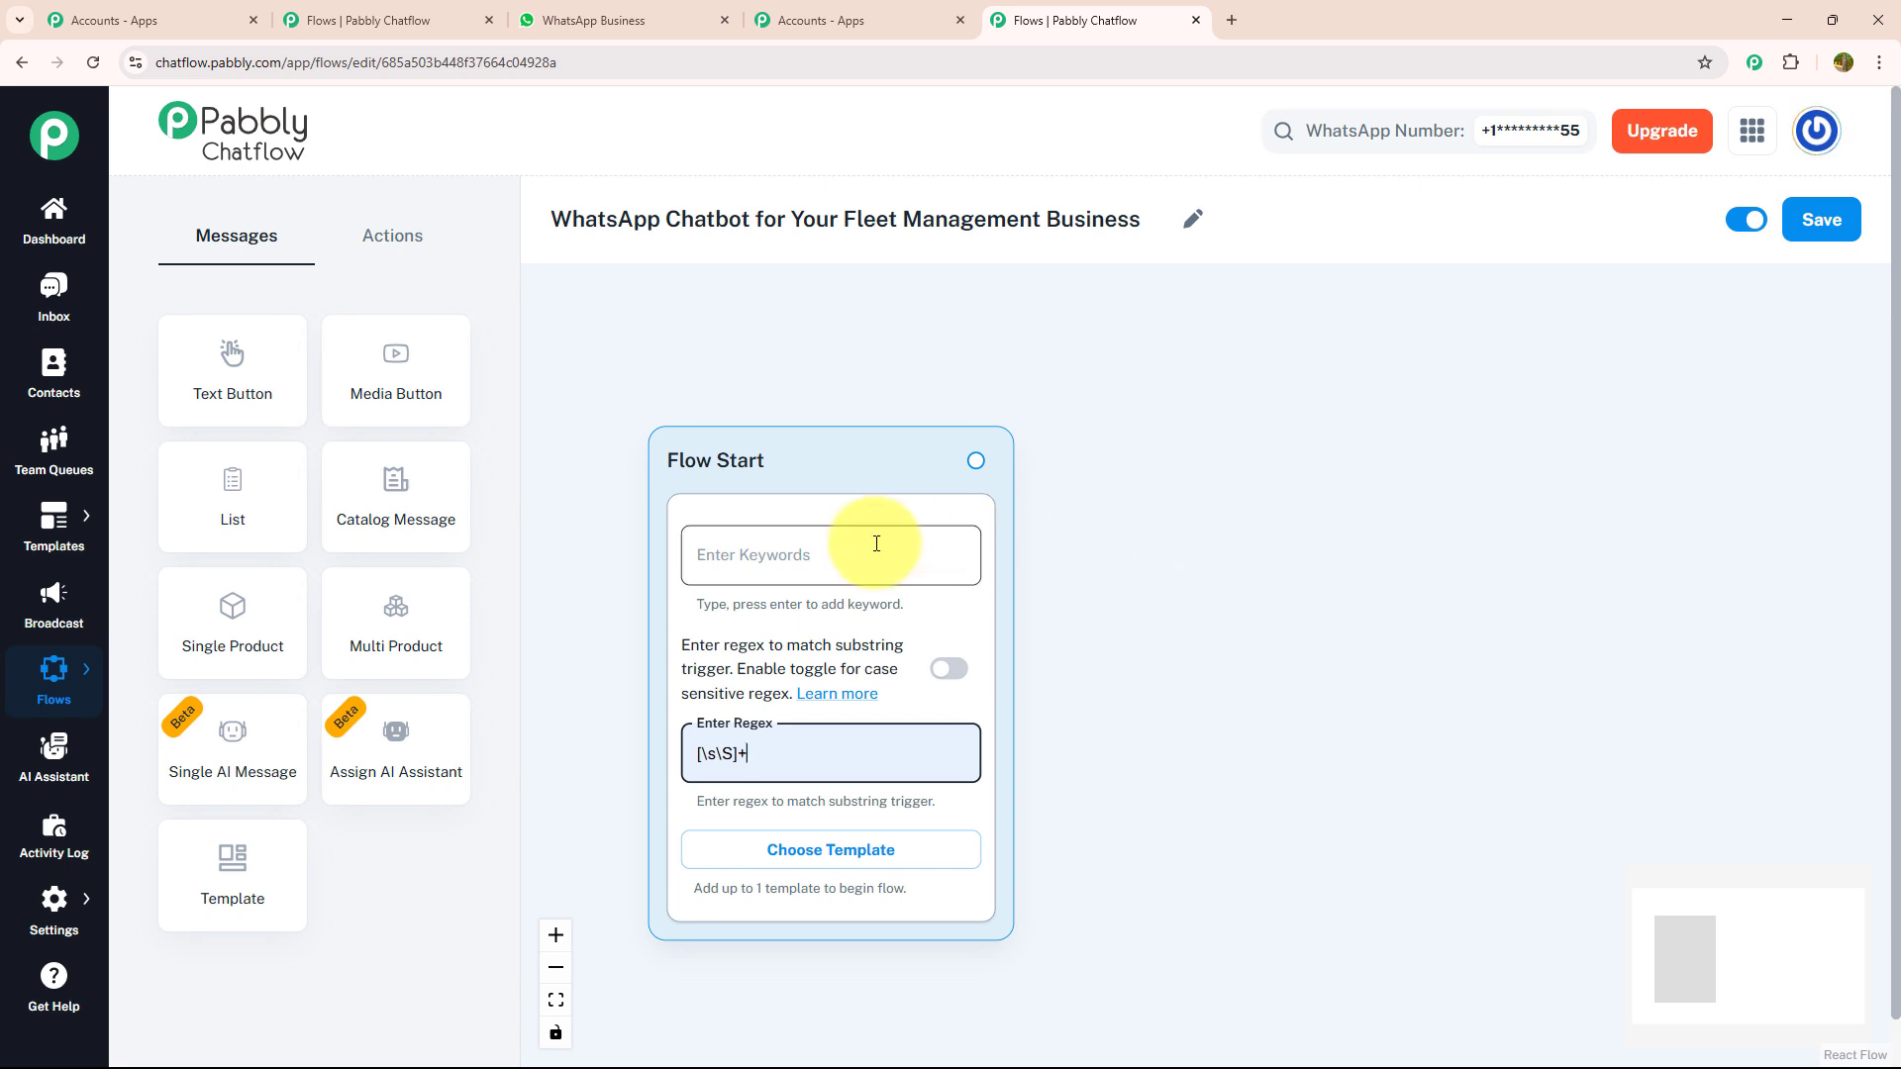
# - Add a Media Button message connected to the Flow Start and give it the image of the fleet trucks
pyautogui.click(901, 355)
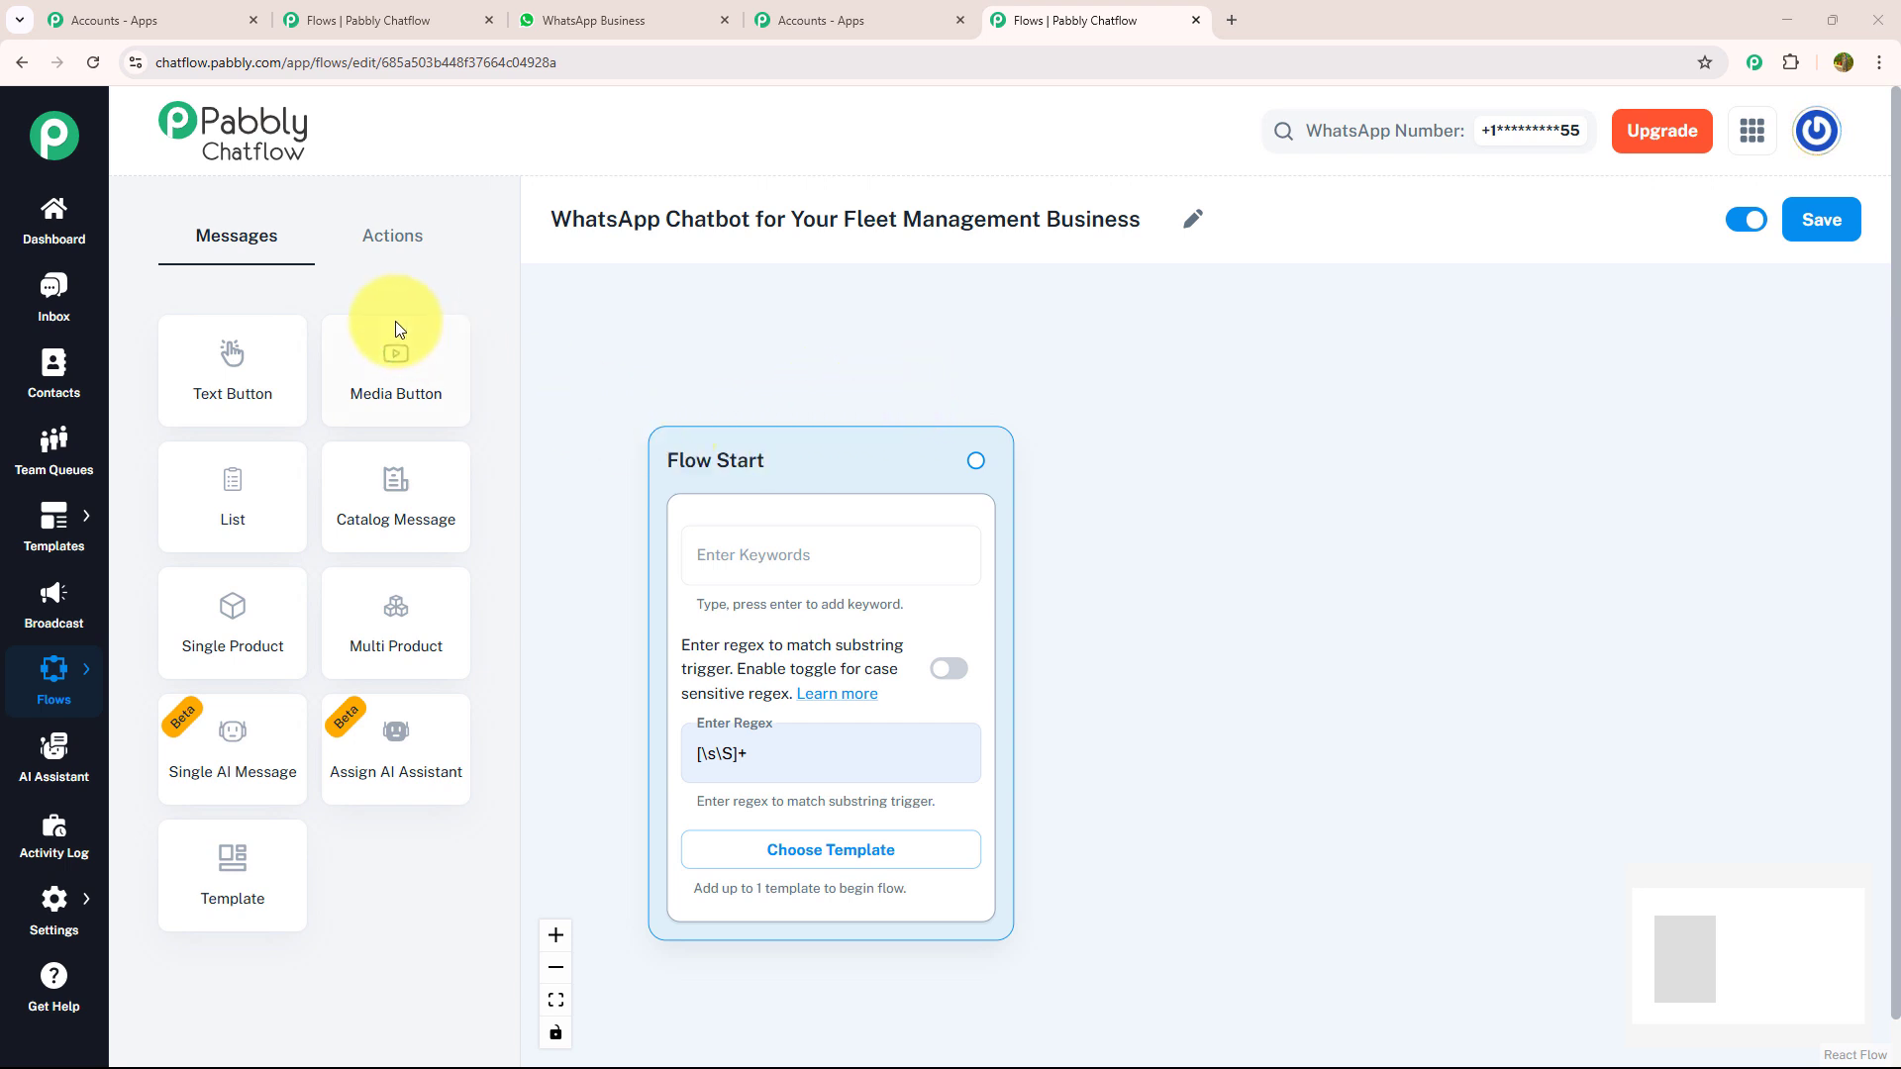
pyautogui.moveTo(370, 355); pyautogui.dragTo(1179, 420)
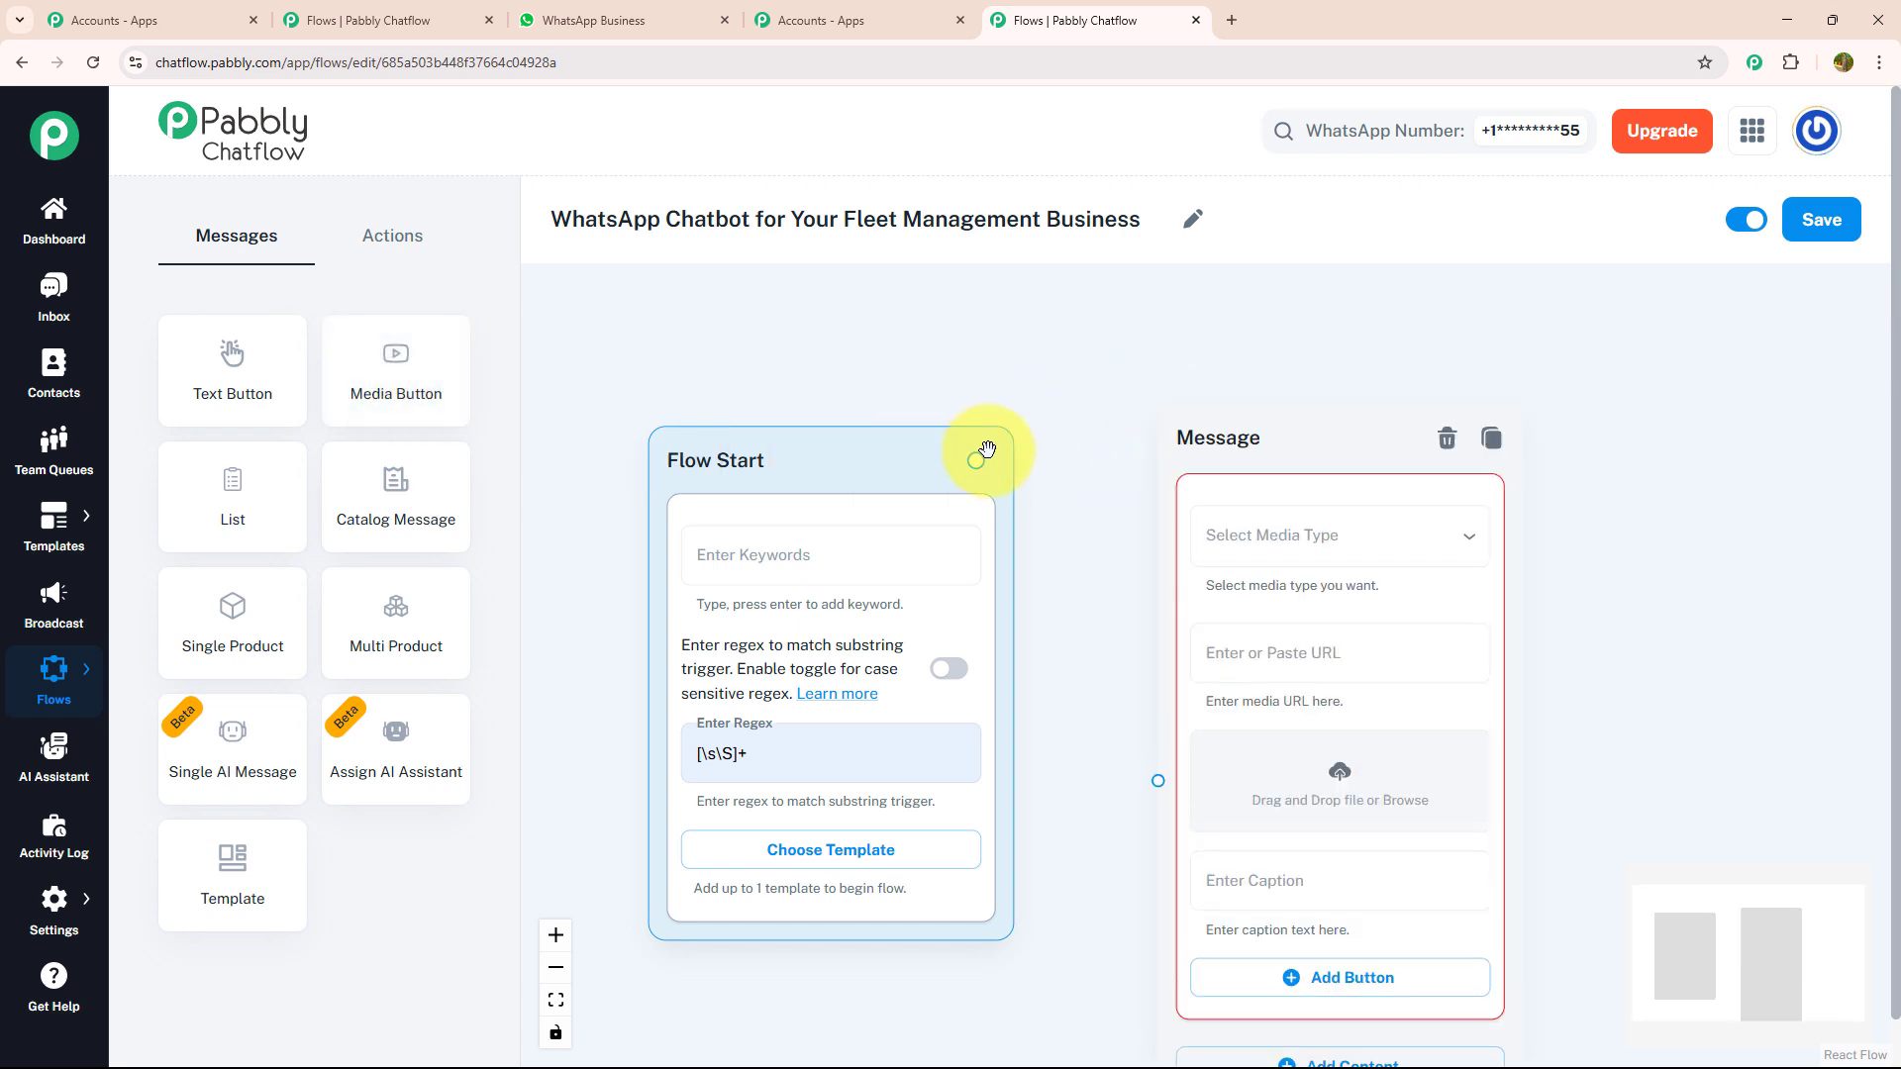
pyautogui.moveTo(979, 463); pyautogui.dragTo(1162, 778)
pyautogui.moveTo(1065, 603); pyautogui.dragTo(841, 259)
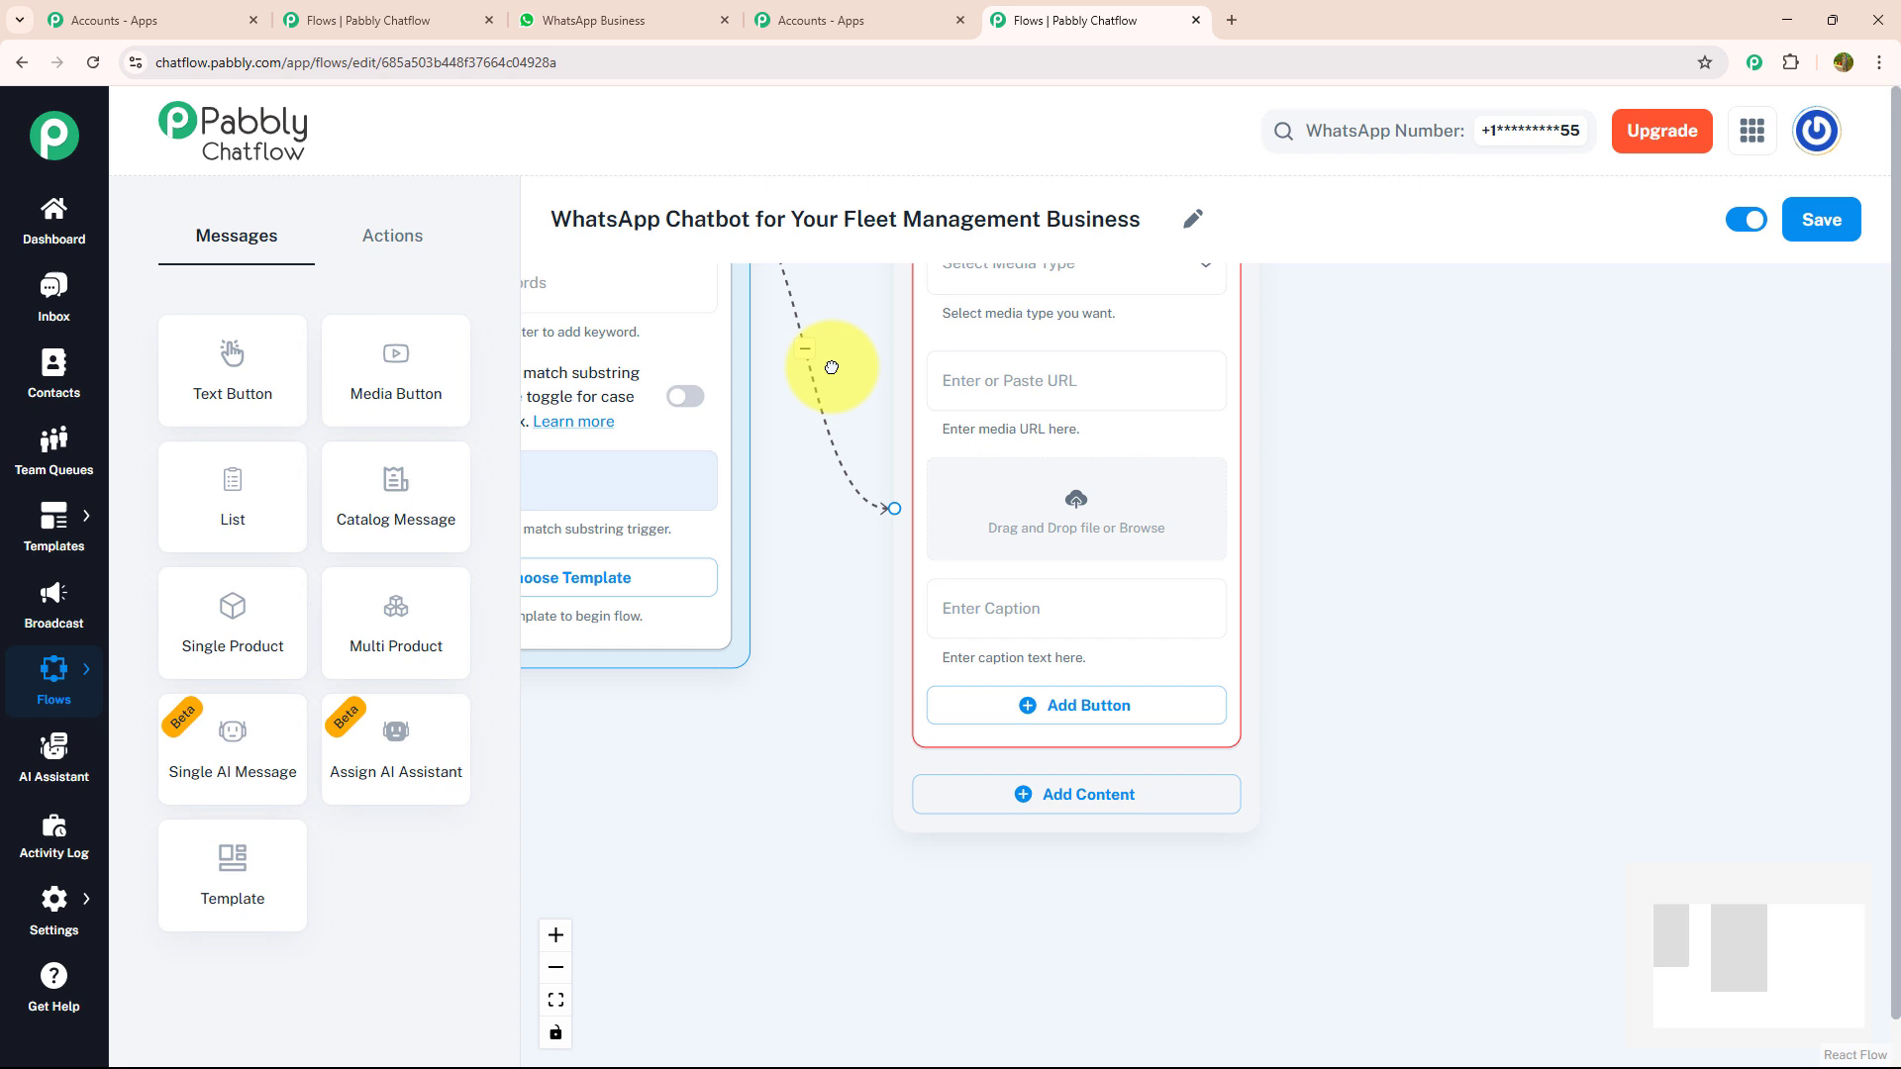
pyautogui.click(1046, 544)
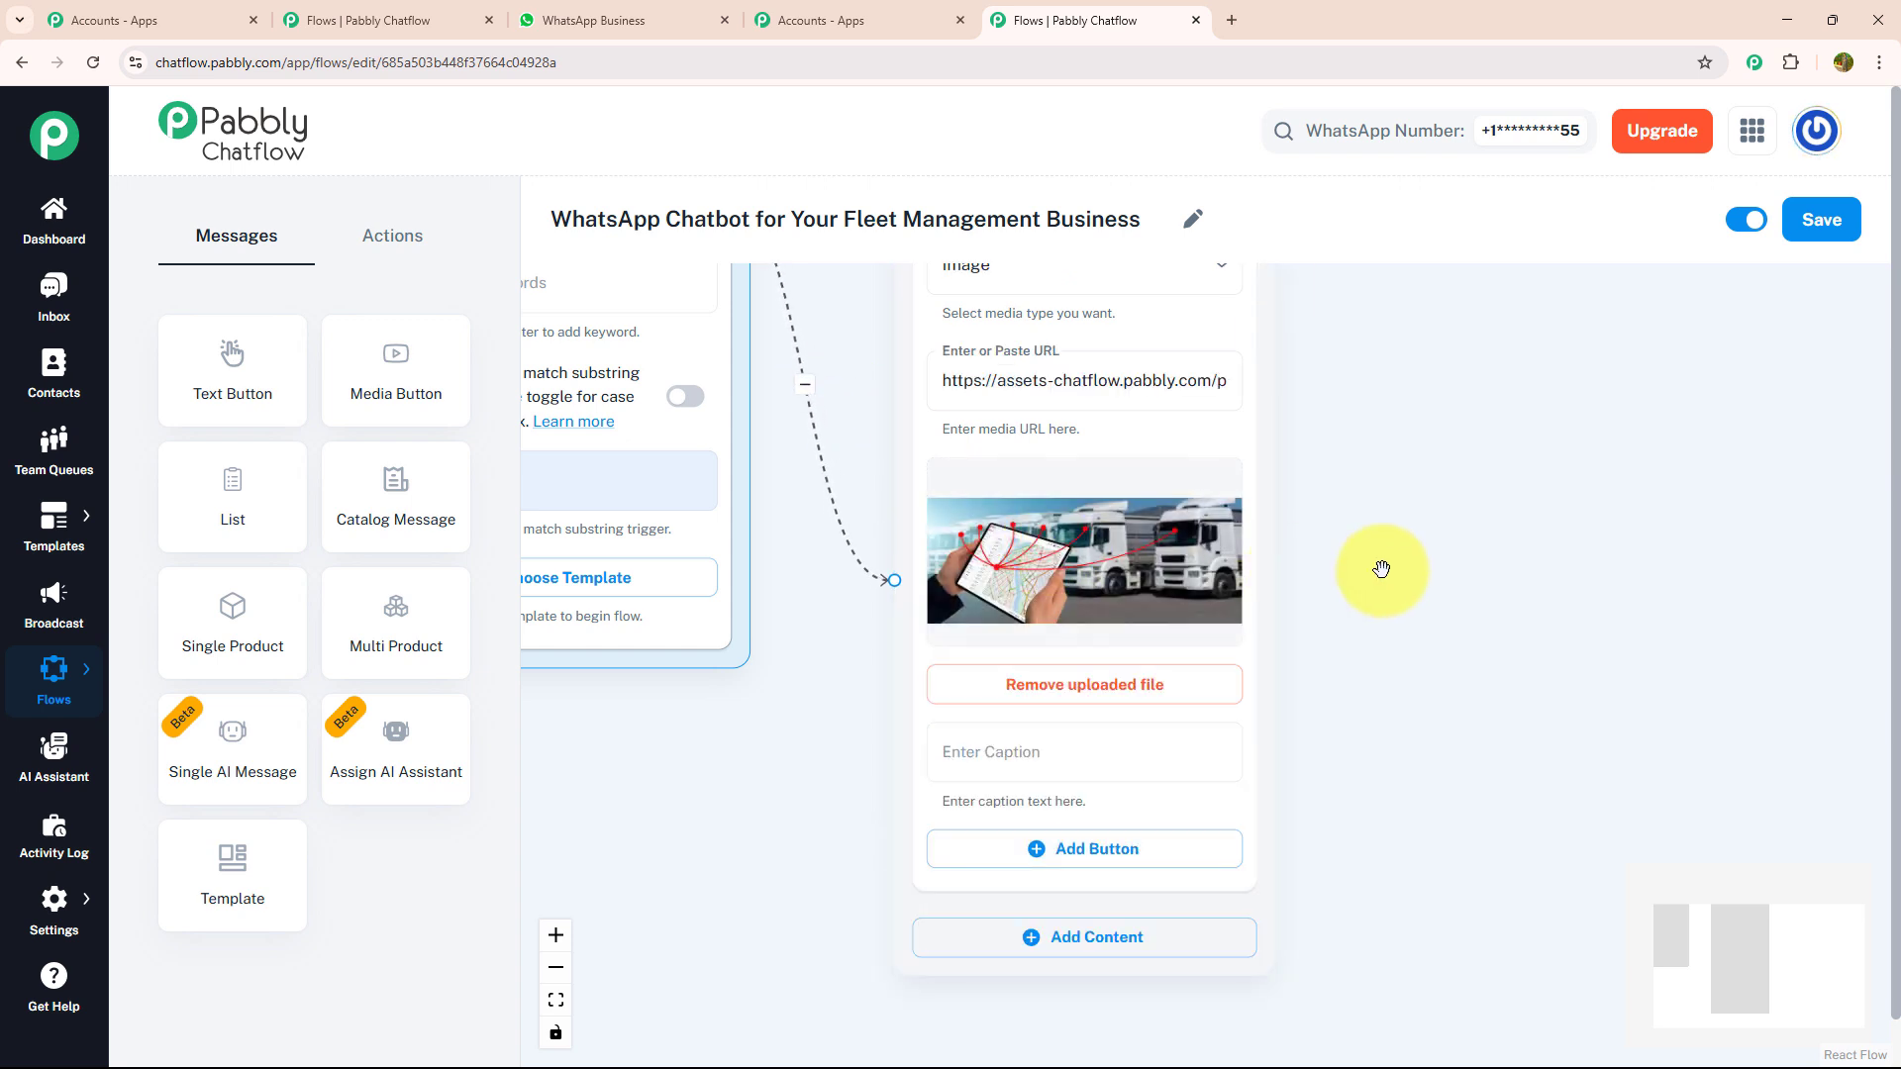
# - Add Text + Button content below the media with the "WELCOME TO TRACKNGO FLEET SOLUTIONS!" message and preview it
pyautogui.moveTo(1358, 541); pyautogui.dragTo(1320, 284)
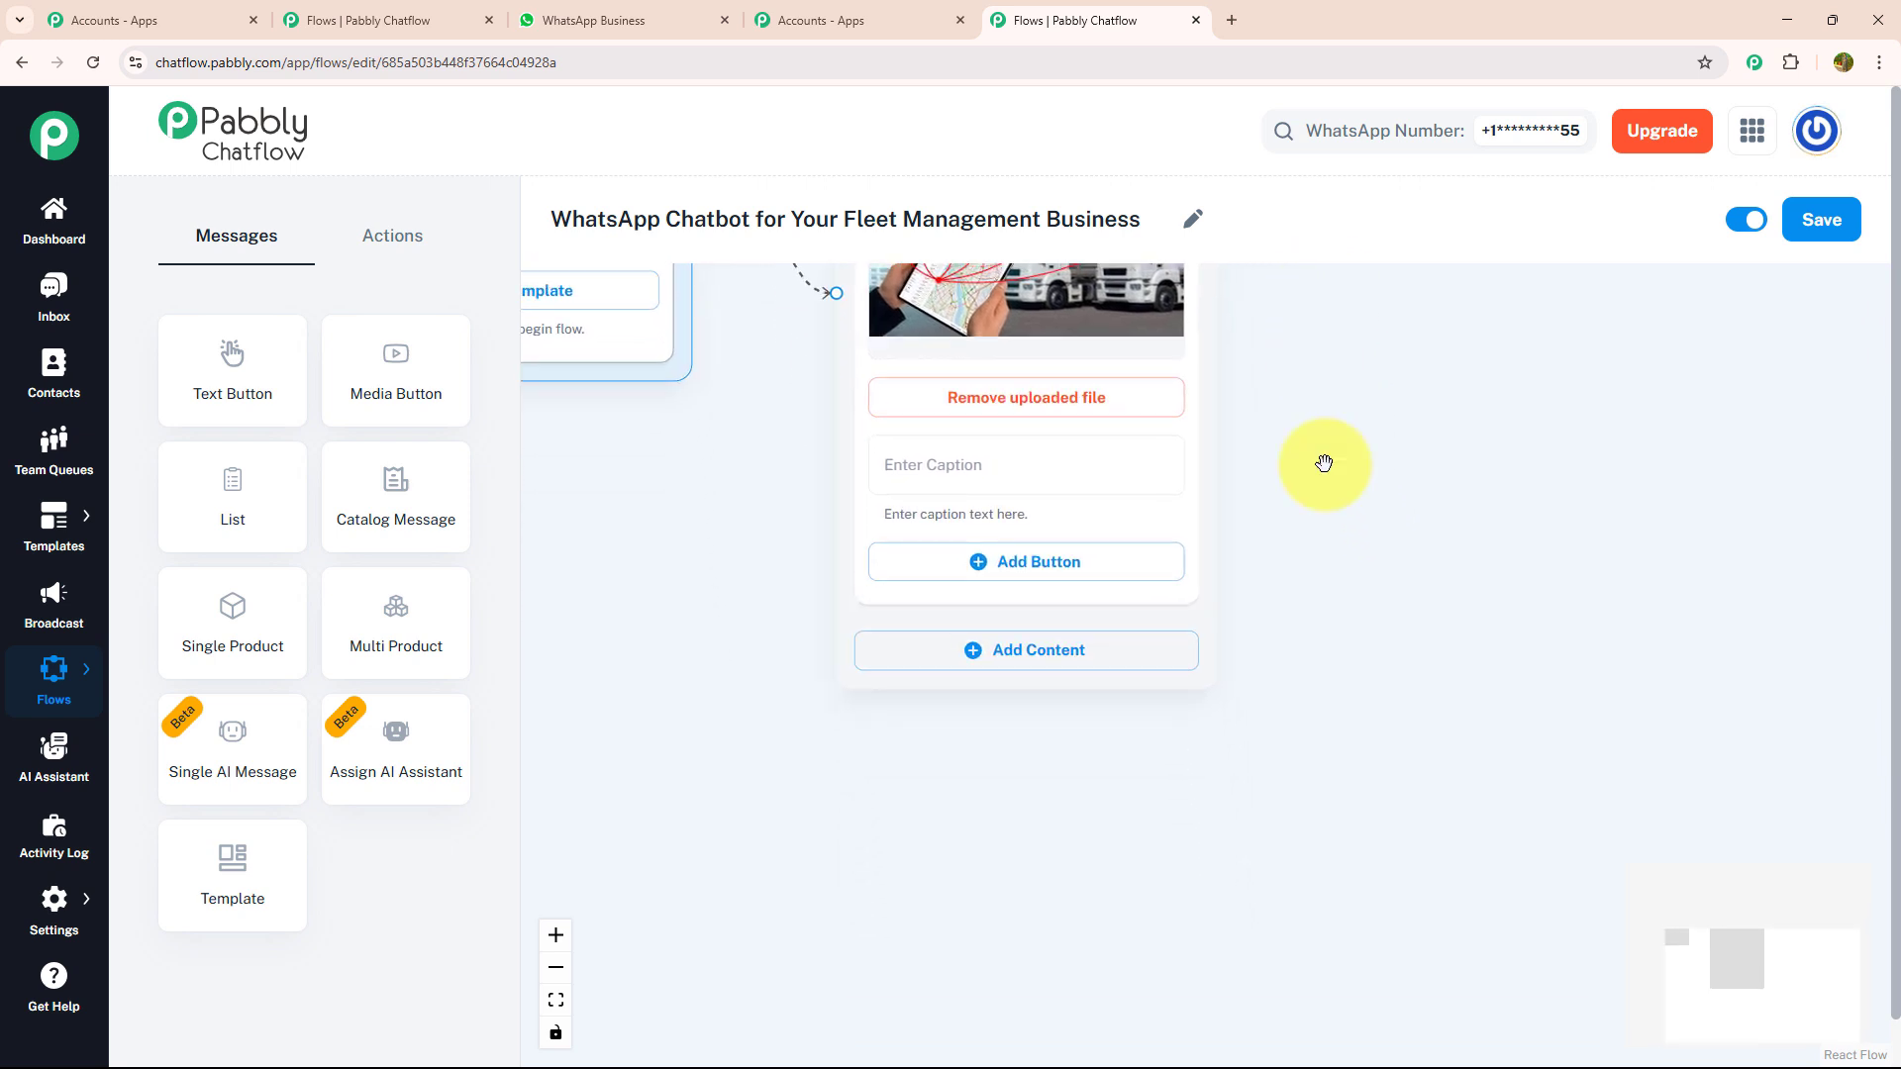
pyautogui.moveTo(1367, 607); pyautogui.dragTo(1326, 442)
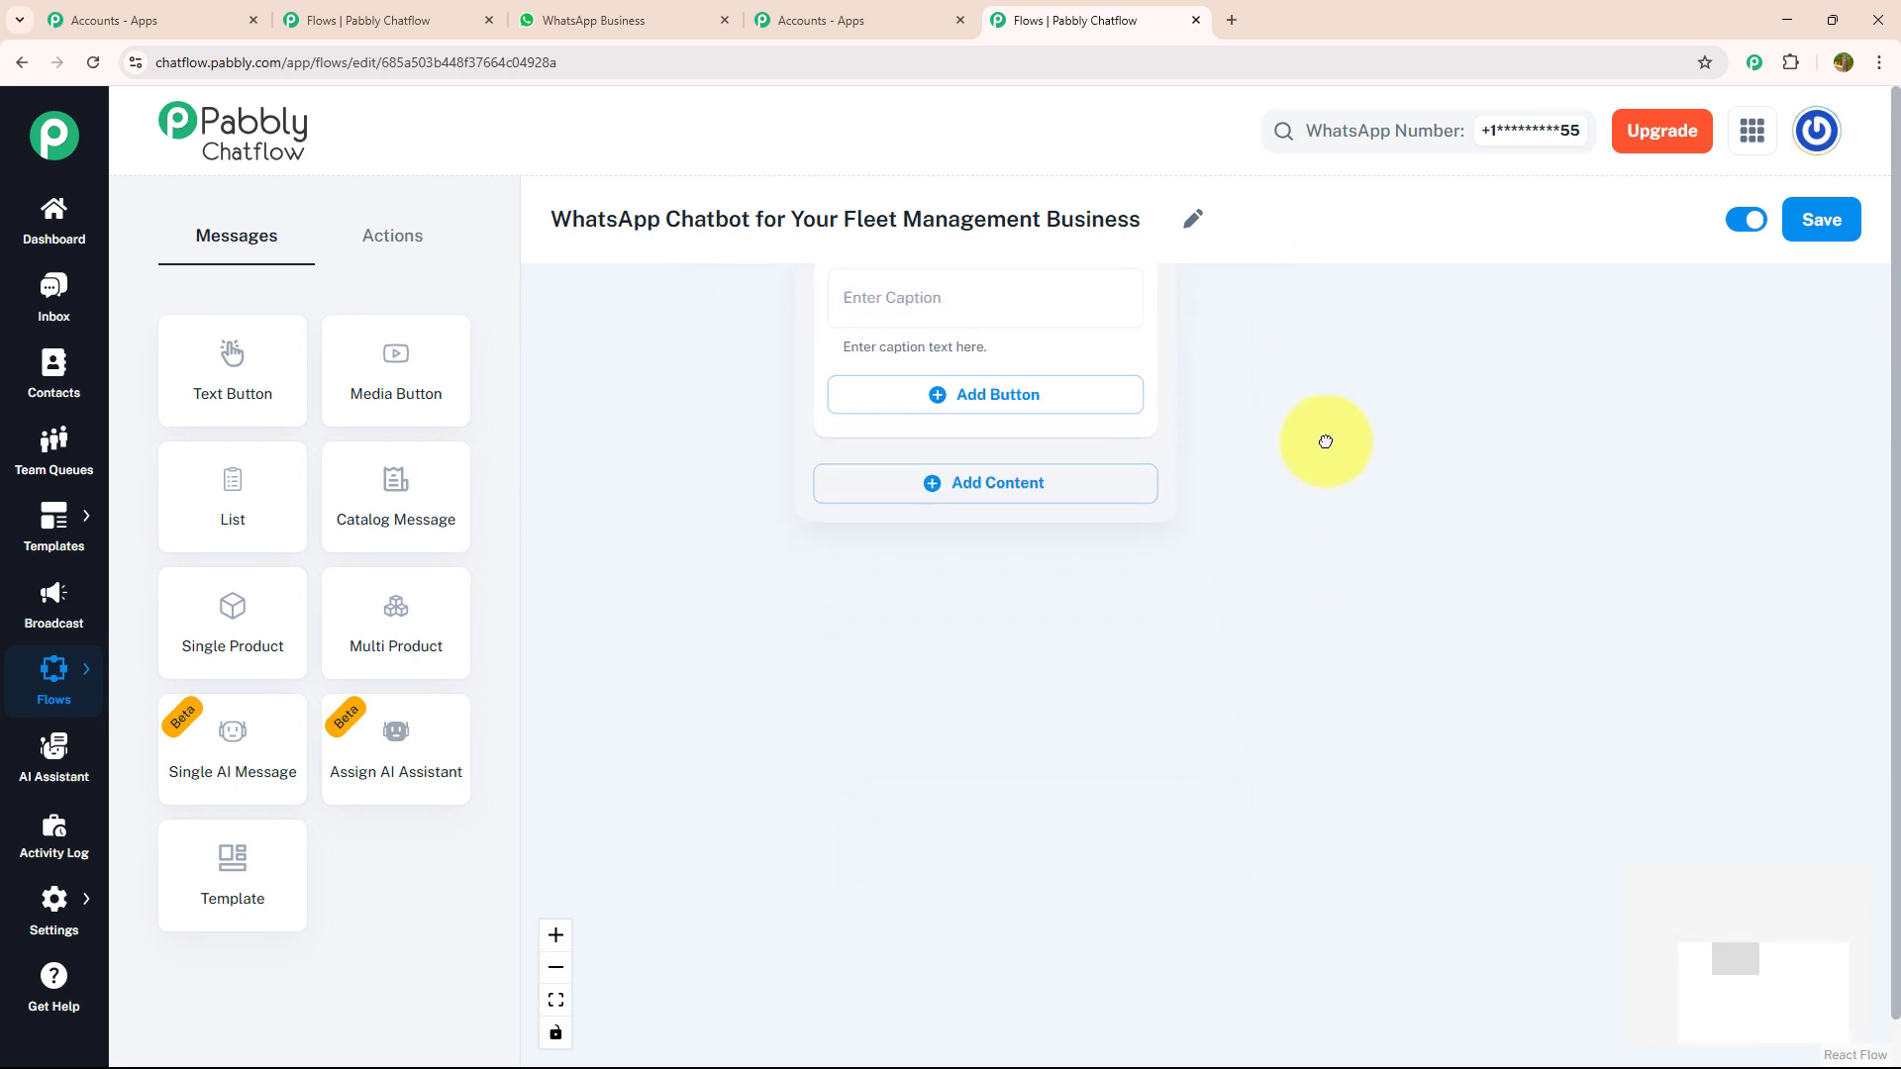
pyautogui.click(930, 482)
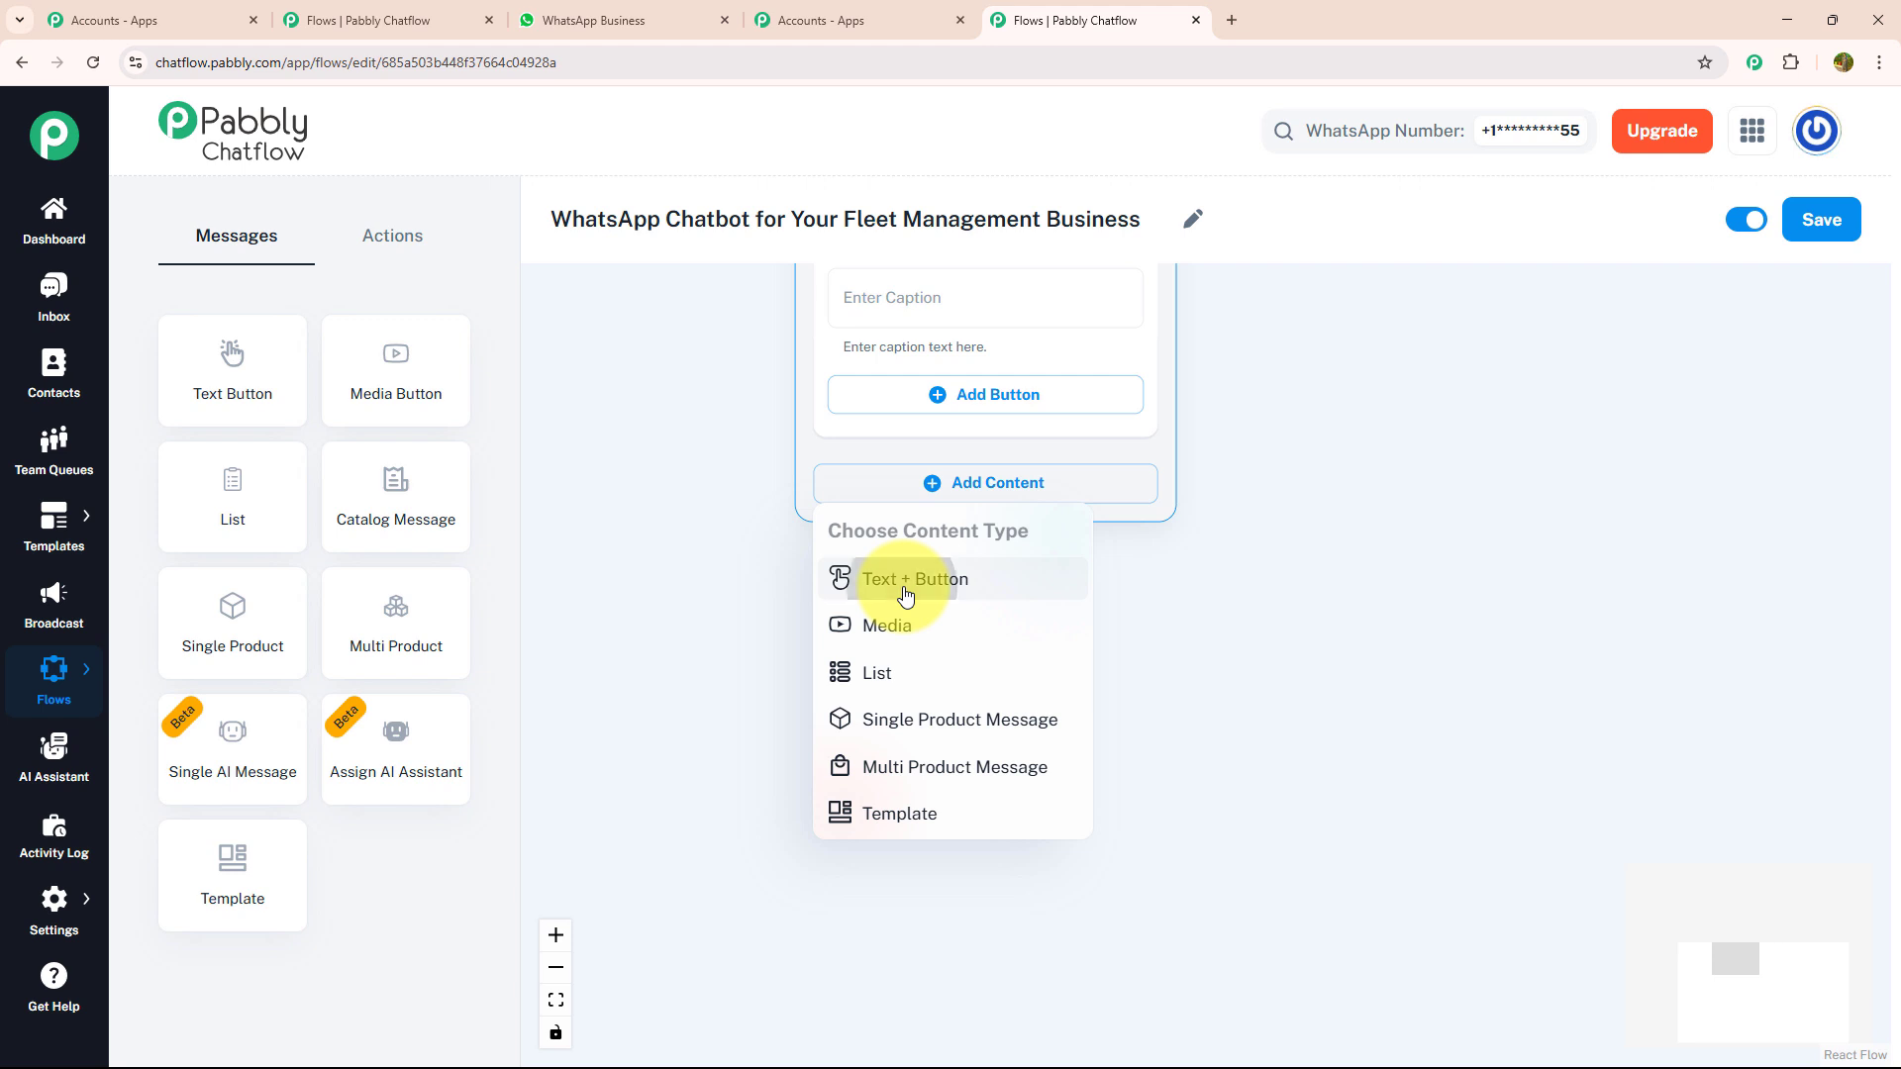
pyautogui.click(908, 585)
pyautogui.click(917, 541)
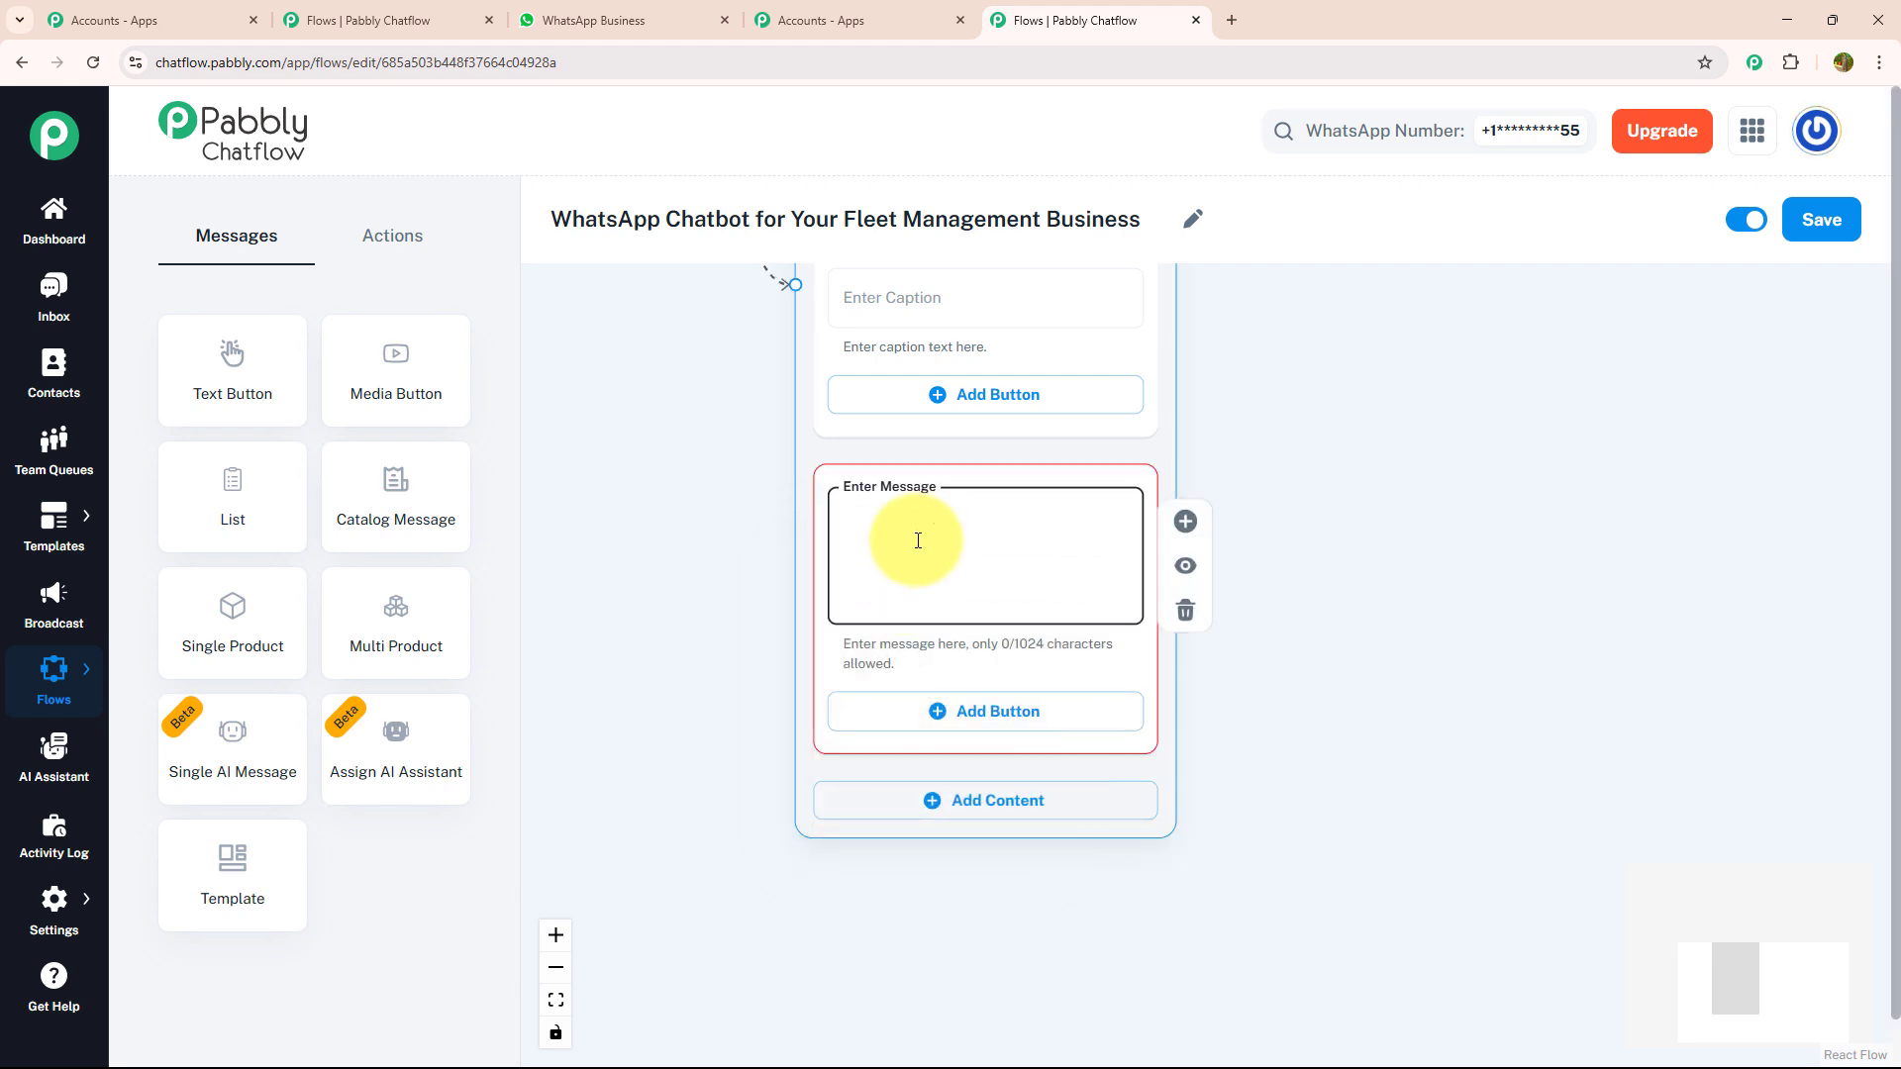
pyautogui.hotkey('ctrl', 'v')
pyautogui.click(1185, 566)
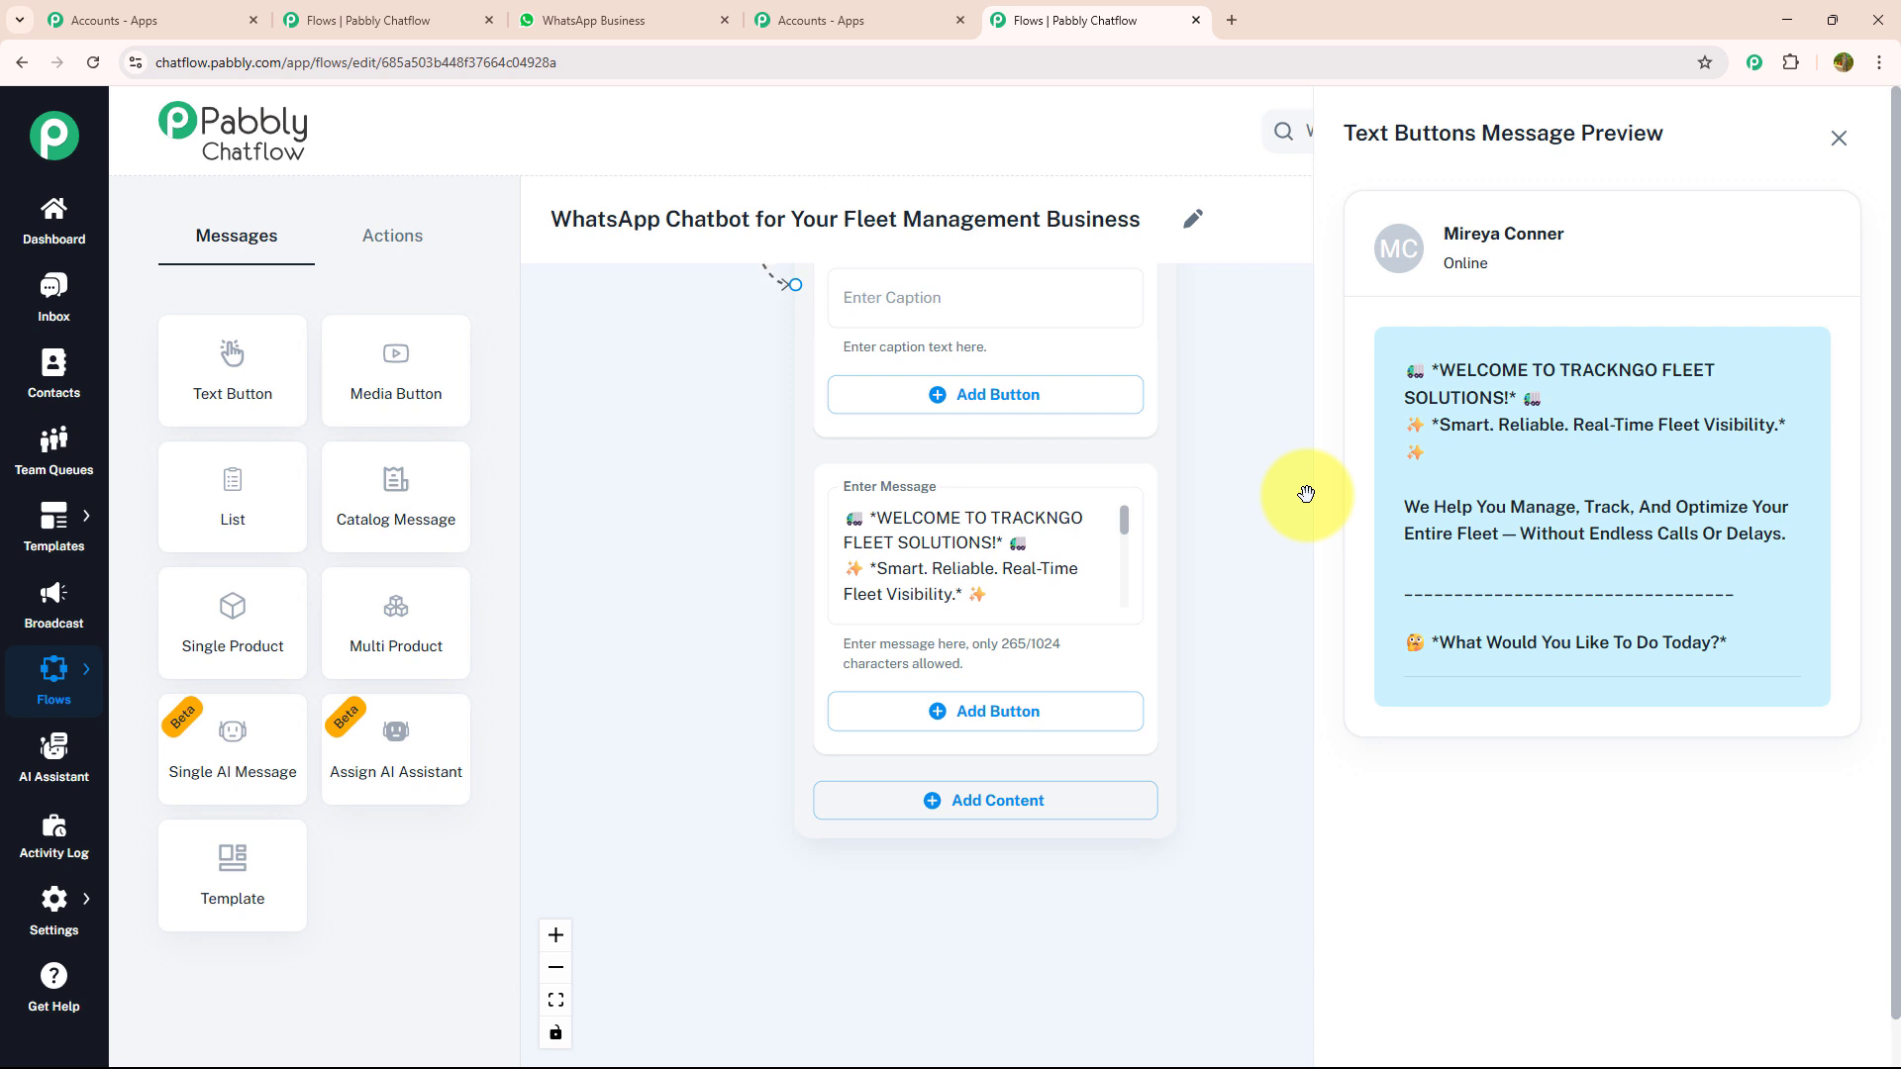
pyautogui.click(1838, 138)
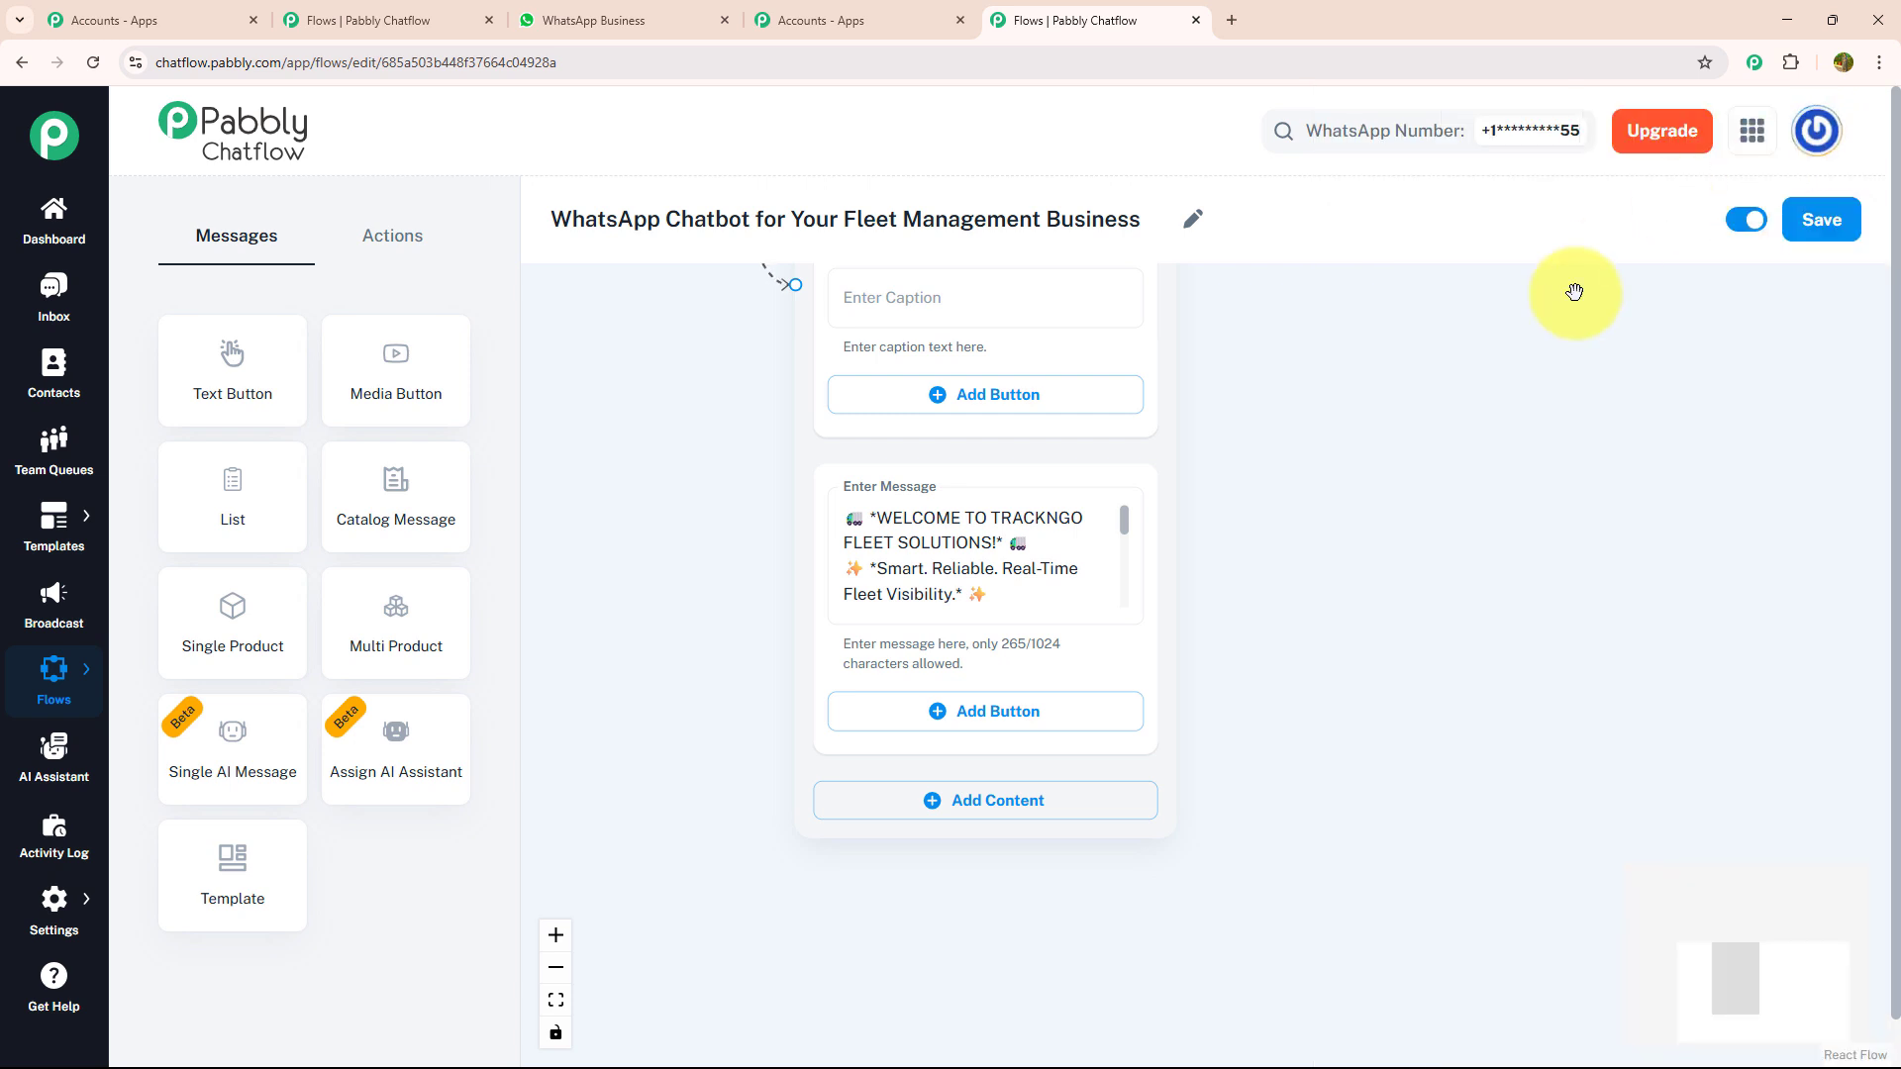
# - Add three buttons to the welcome message: "Get Alerts", "Log Vehicle Issue" and "Talk To Support"
pyautogui.moveTo(1283, 625); pyautogui.dragTo(1268, 459)
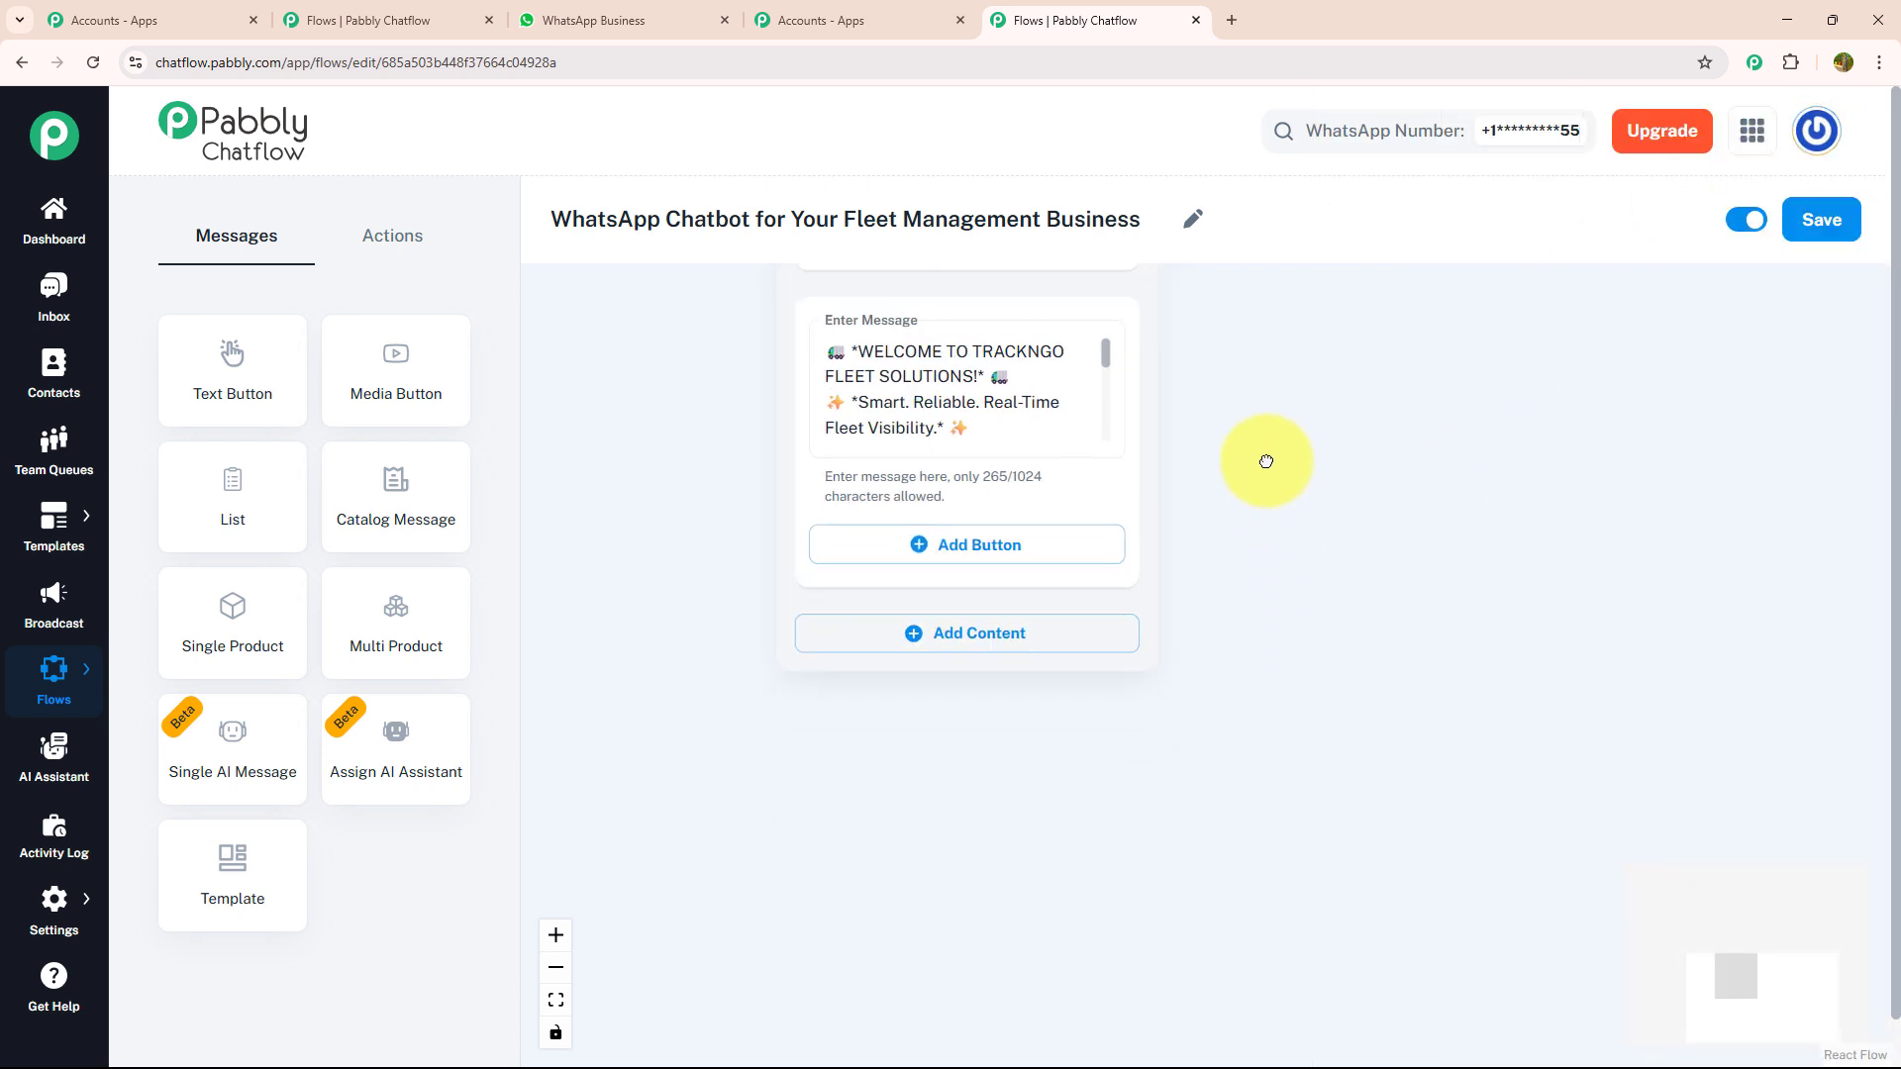
pyautogui.click(984, 552)
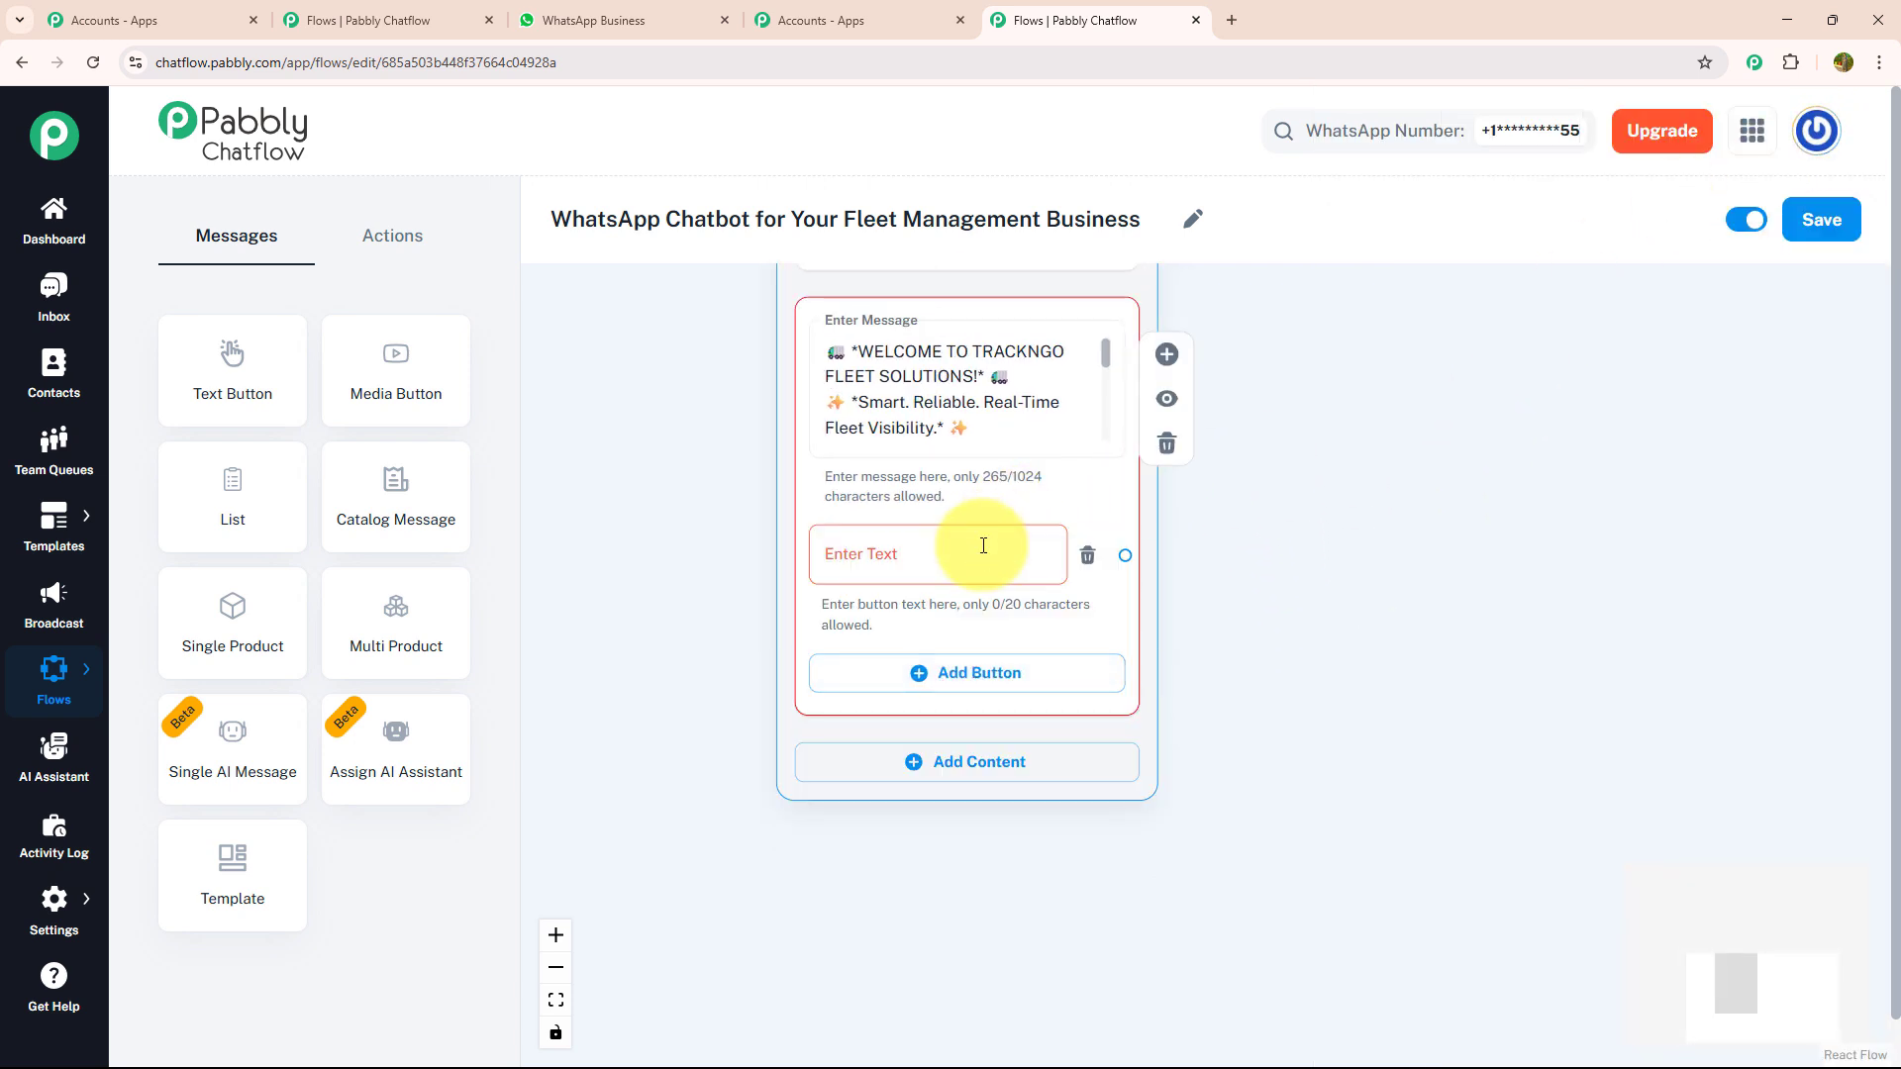
pyautogui.click(983, 546)
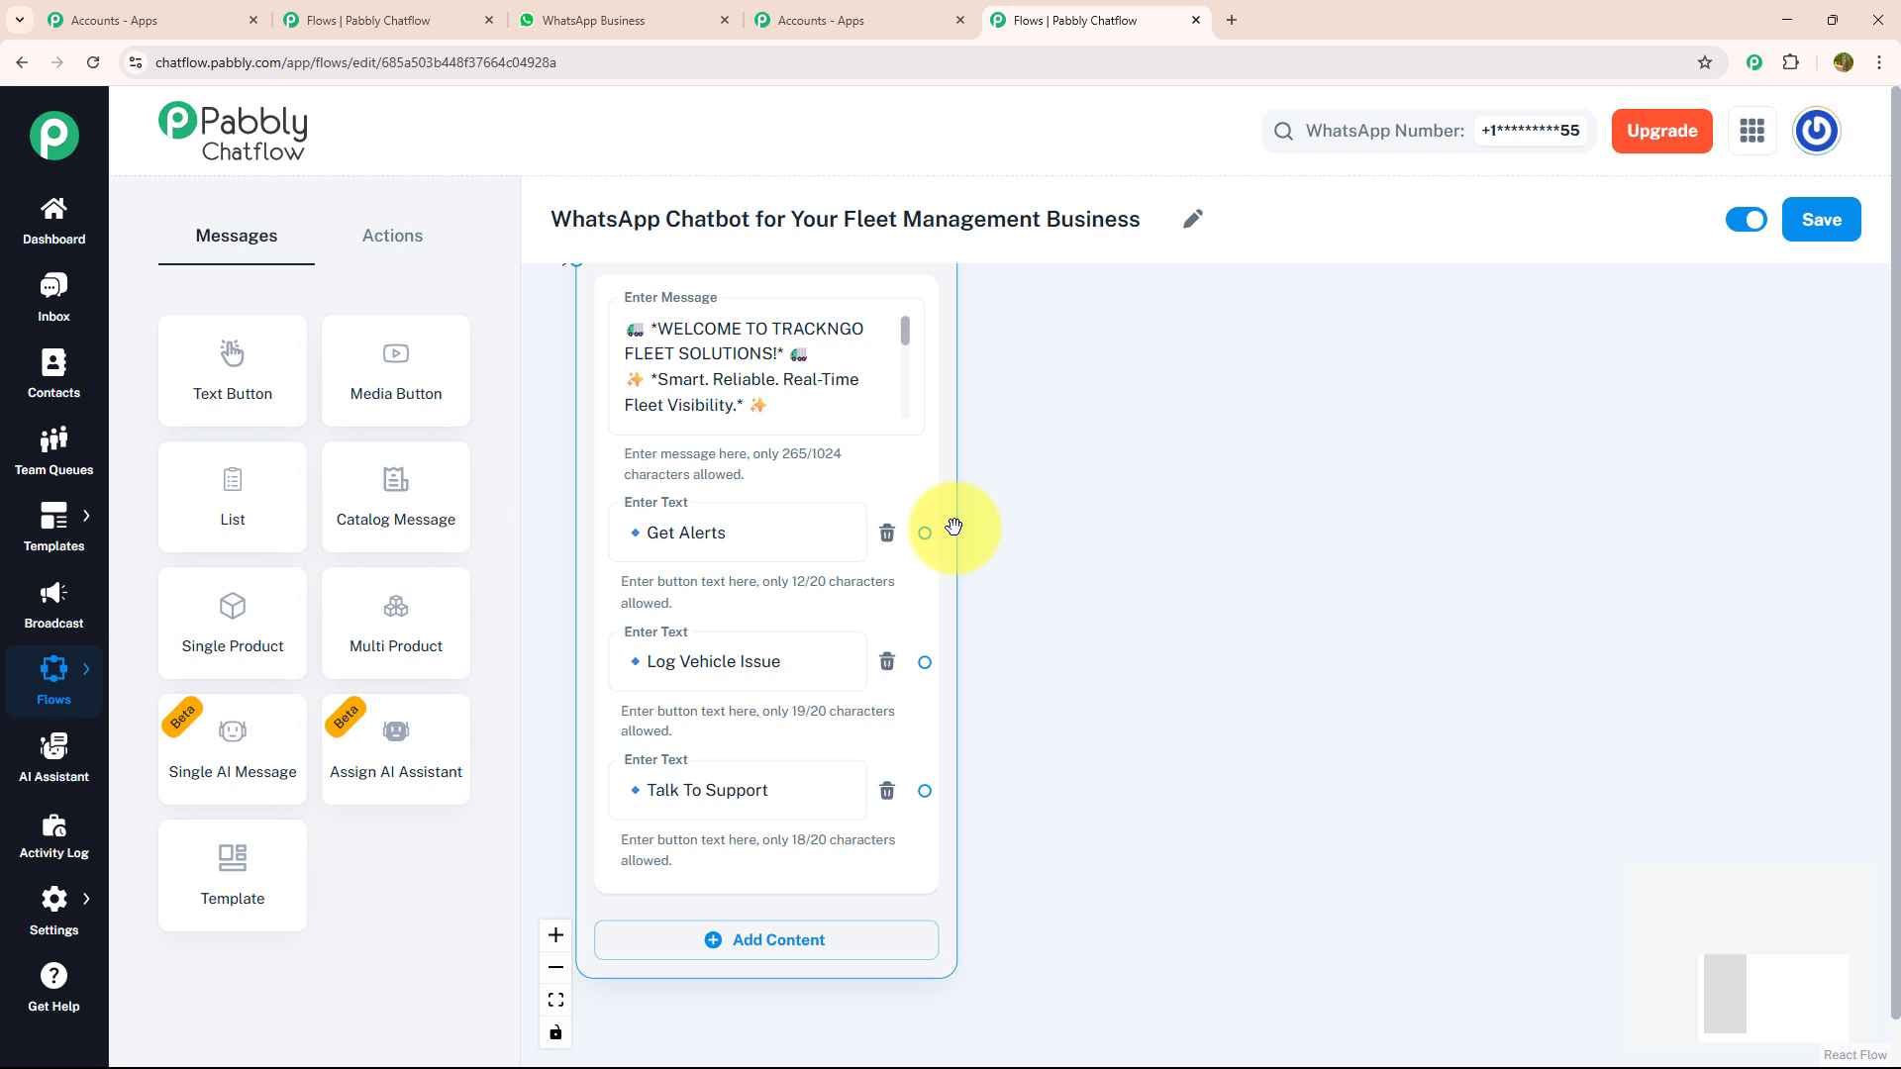
# - Add a List message beside the welcome message and connect the "Get Alerts" button to it
pyautogui.click(557, 505)
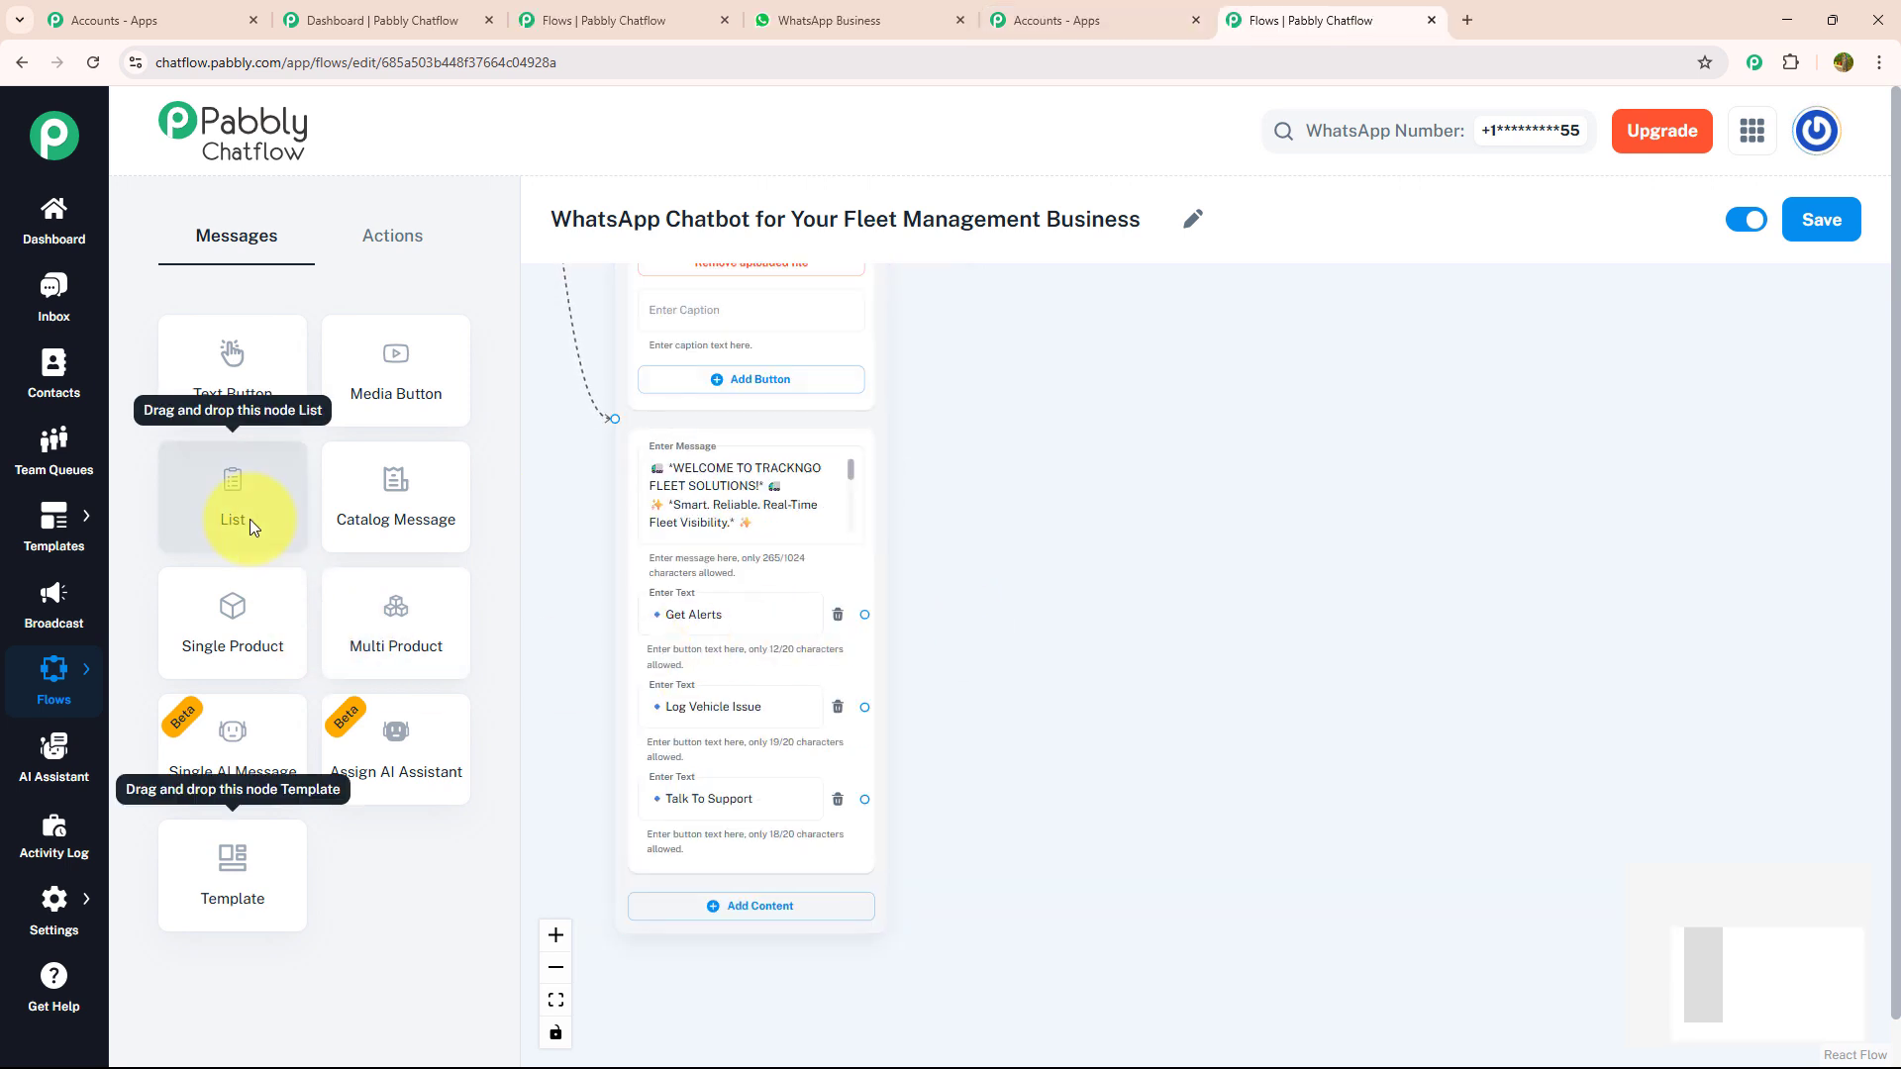
pyautogui.moveTo(250, 519); pyautogui.dragTo(1240, 416)
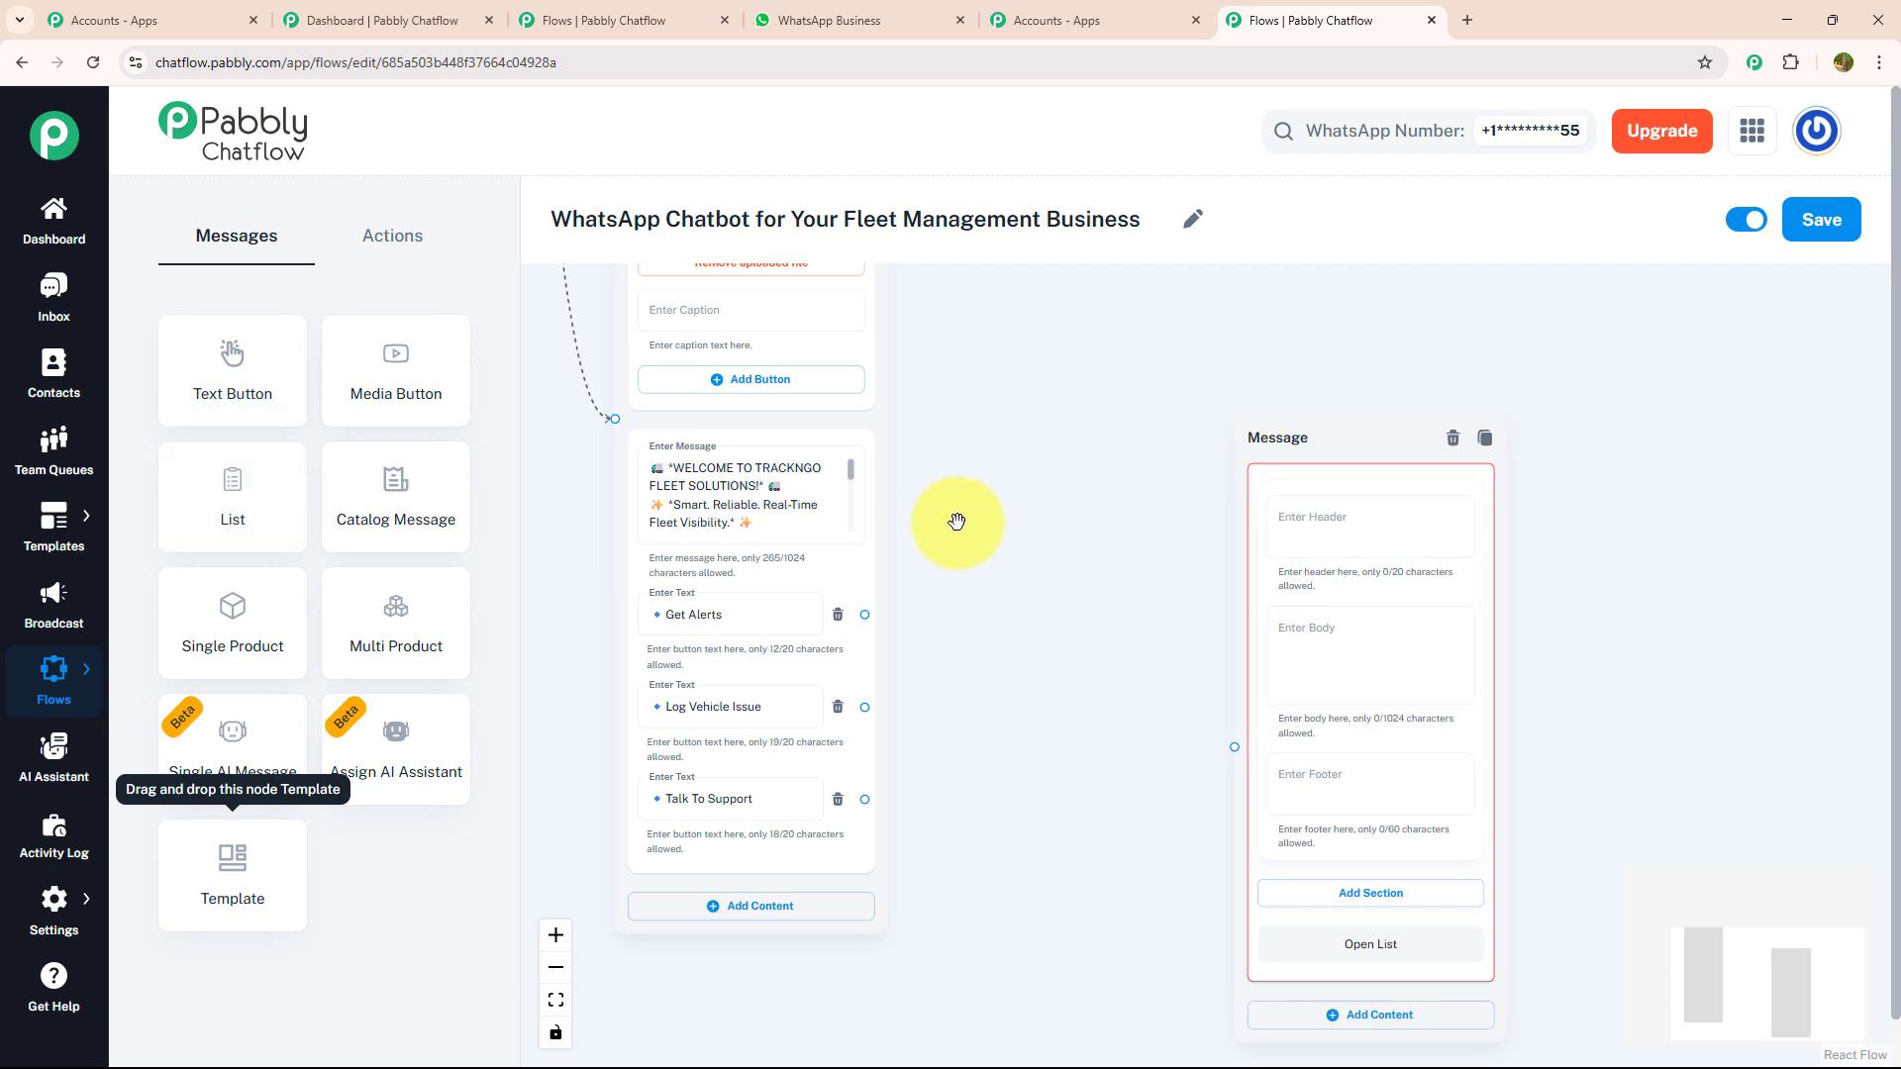
pyautogui.moveTo(862, 613); pyautogui.dragTo(1237, 746)
# - Fill in the list's header "Get Real-Time Alerts", the "Stay Notified On The Go." body and the footer "Choose The Alerts You Want To Subscribe To:", then preview it
pyautogui.moveTo(1095, 609); pyautogui.dragTo(777, 515)
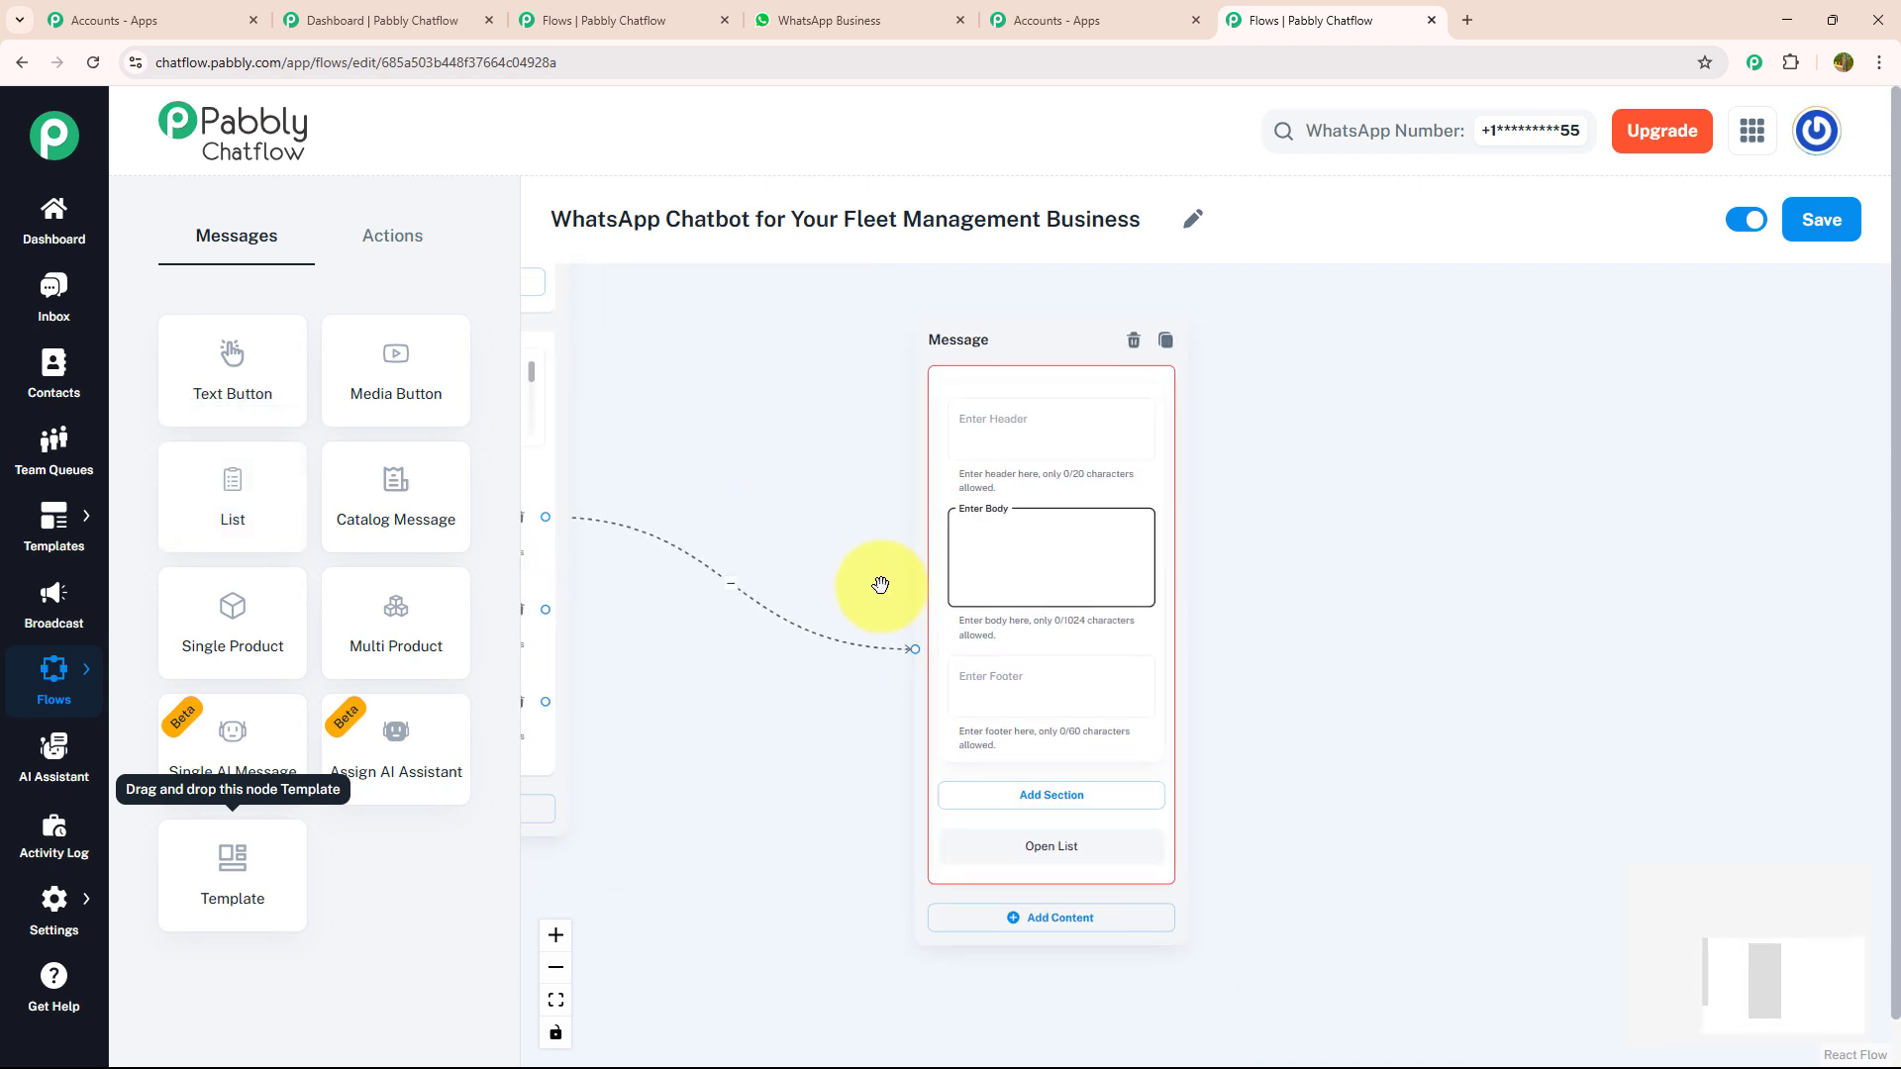
pyautogui.scroll(3, 895, 604)
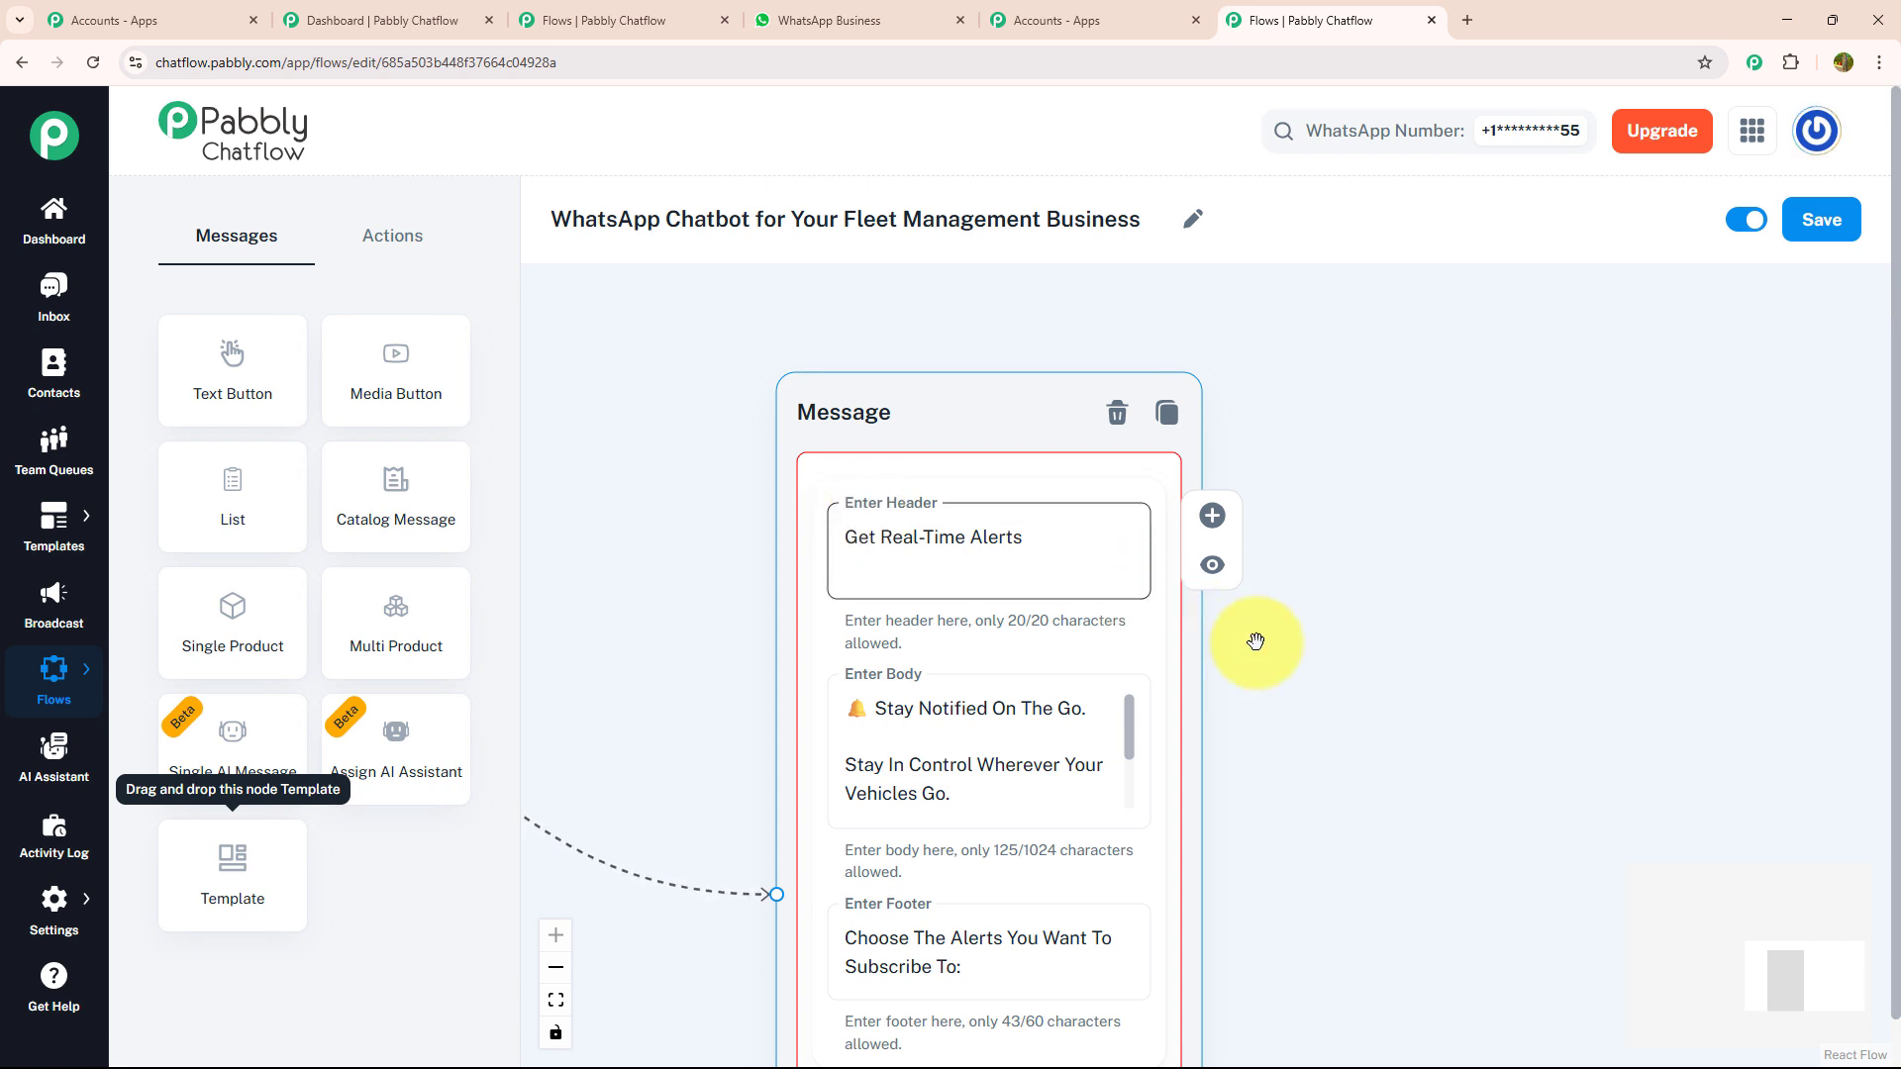
pyautogui.scroll(-3, 1324, 455)
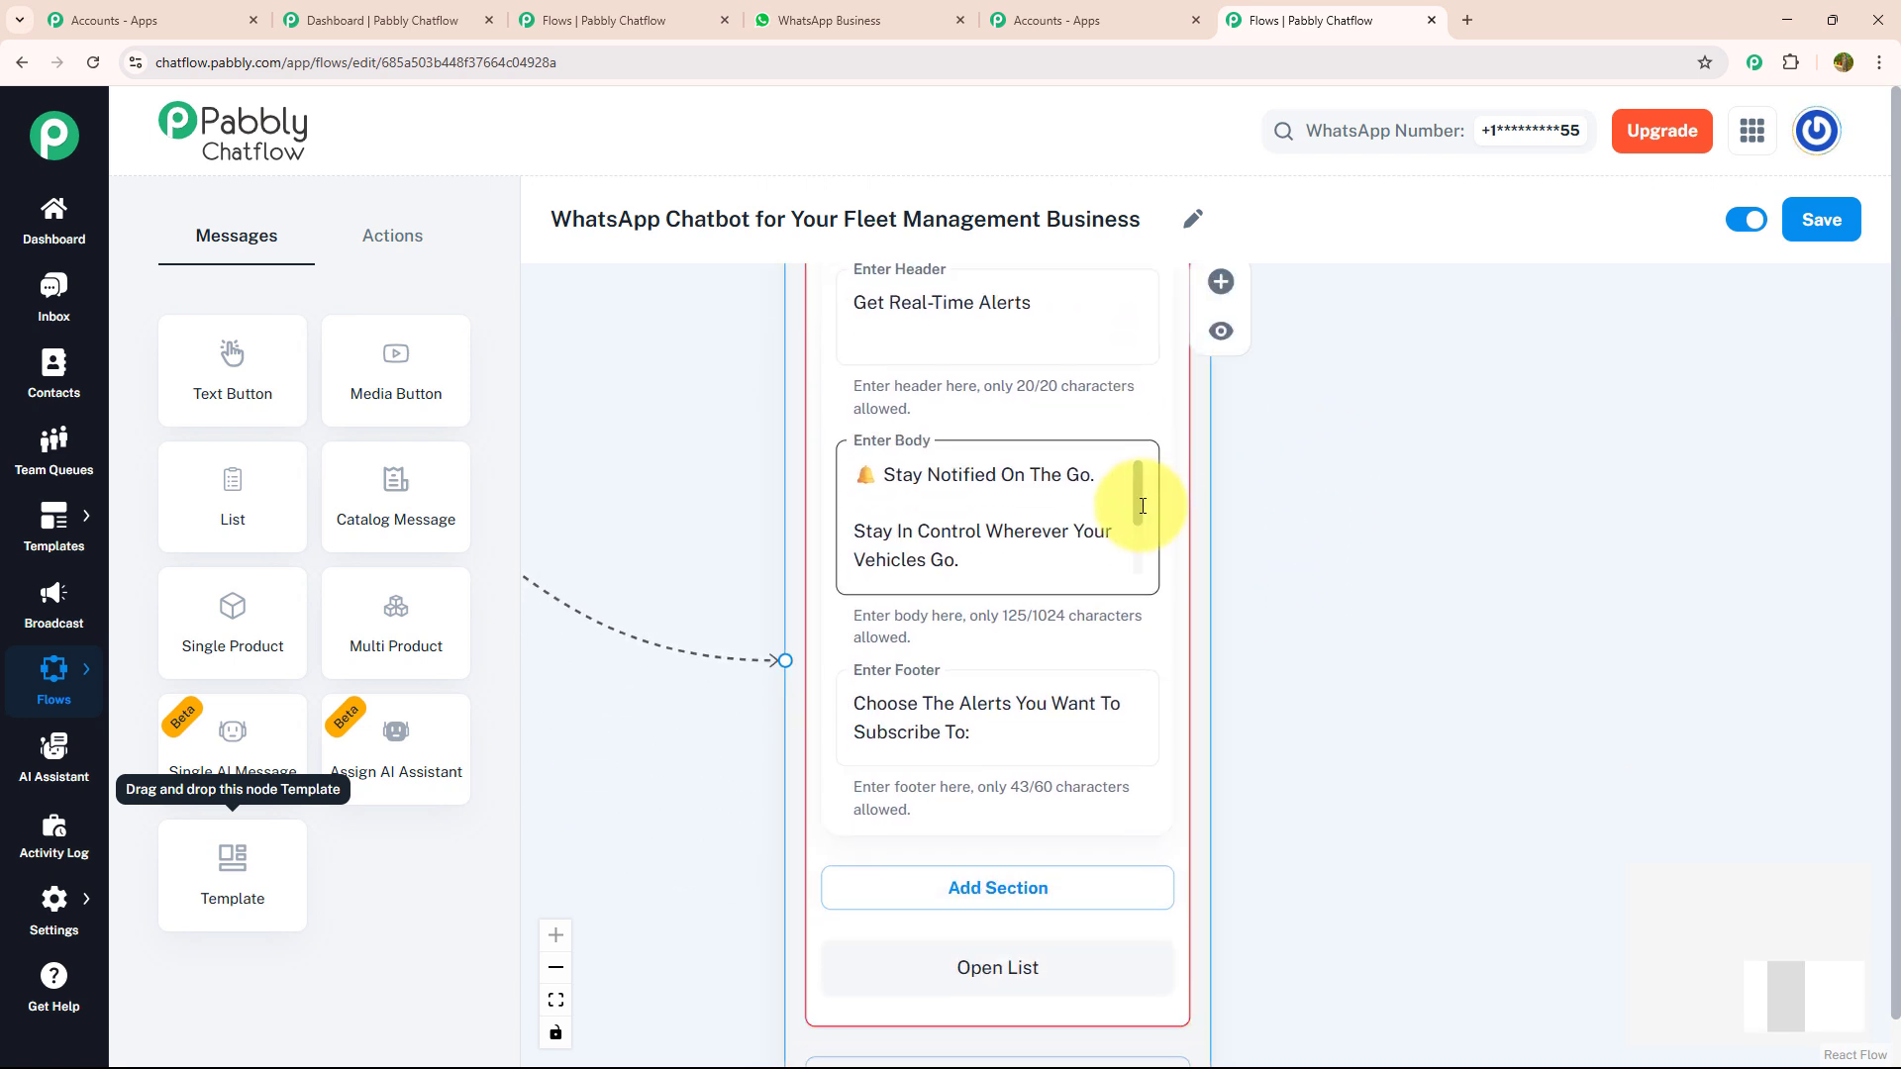
pyautogui.click(1221, 331)
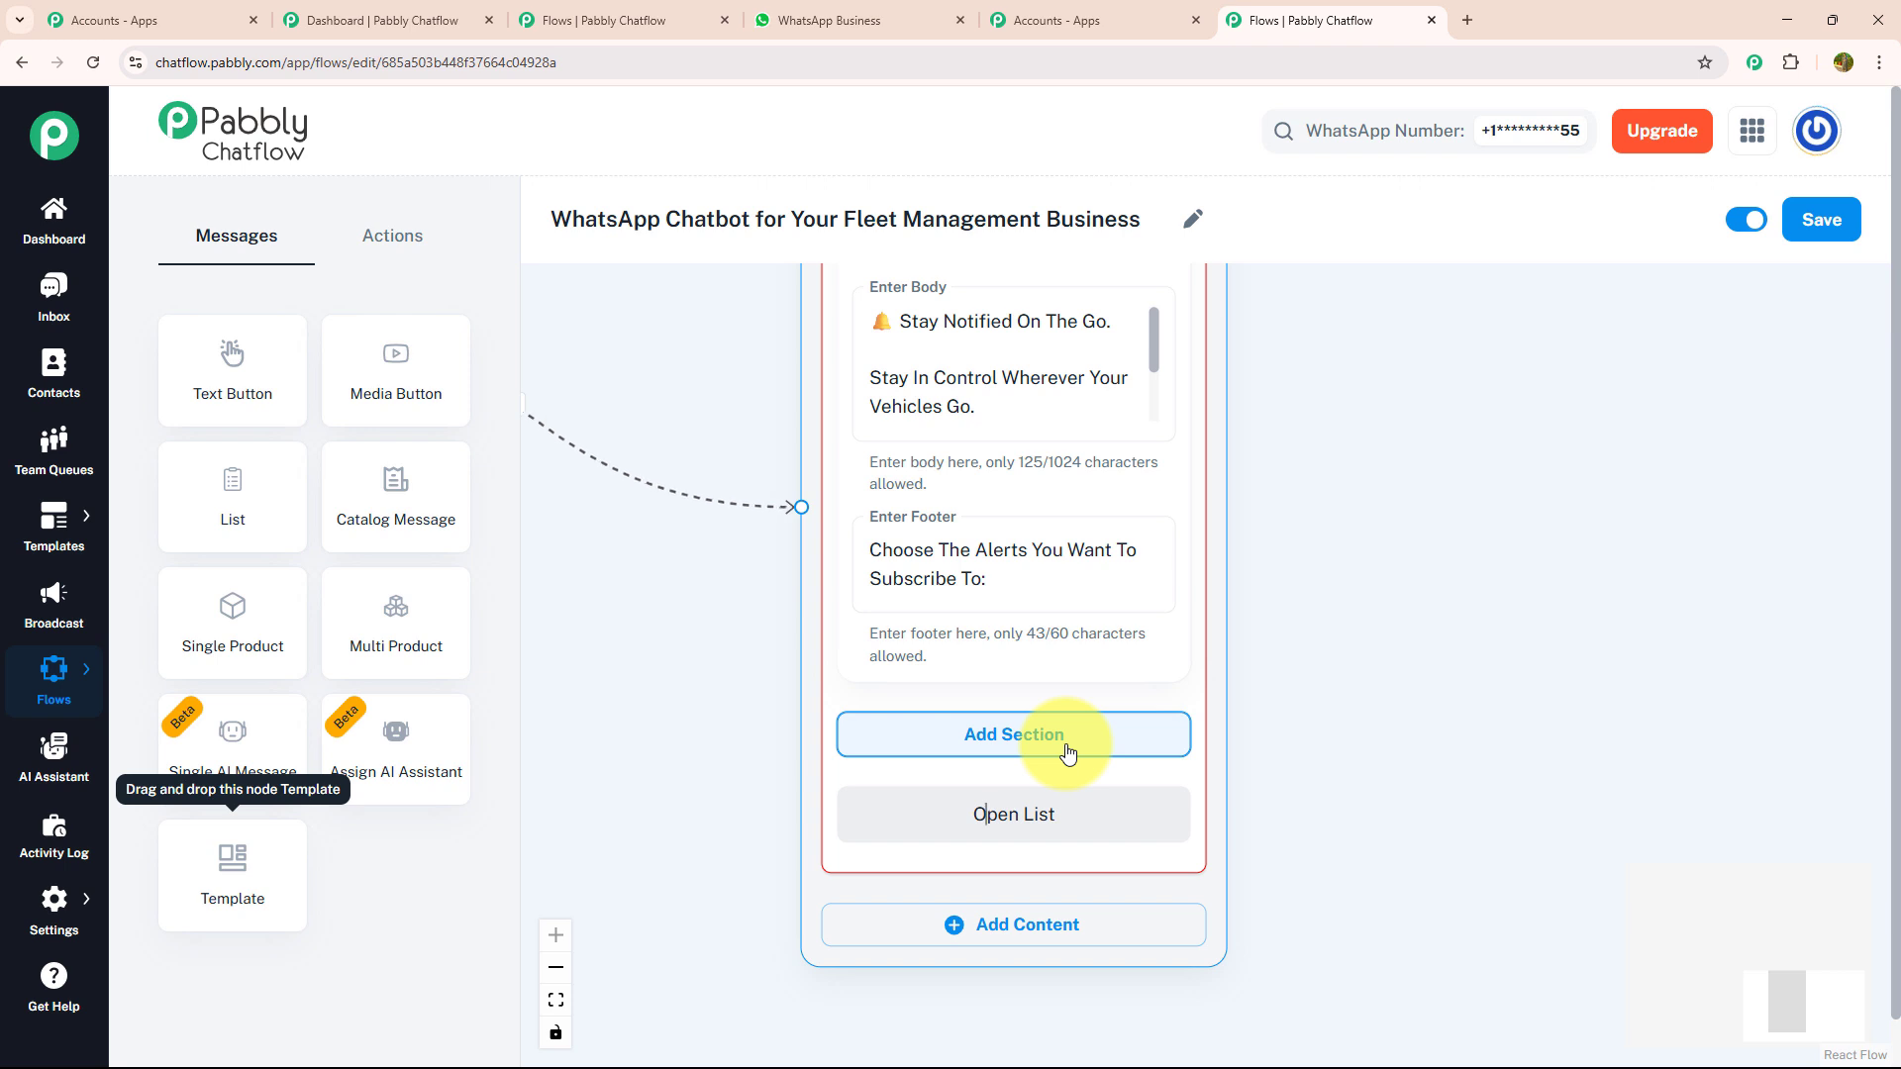
# - Add a section titled "Alerts" to the list message
pyautogui.click(1067, 754)
pyautogui.click(1042, 778)
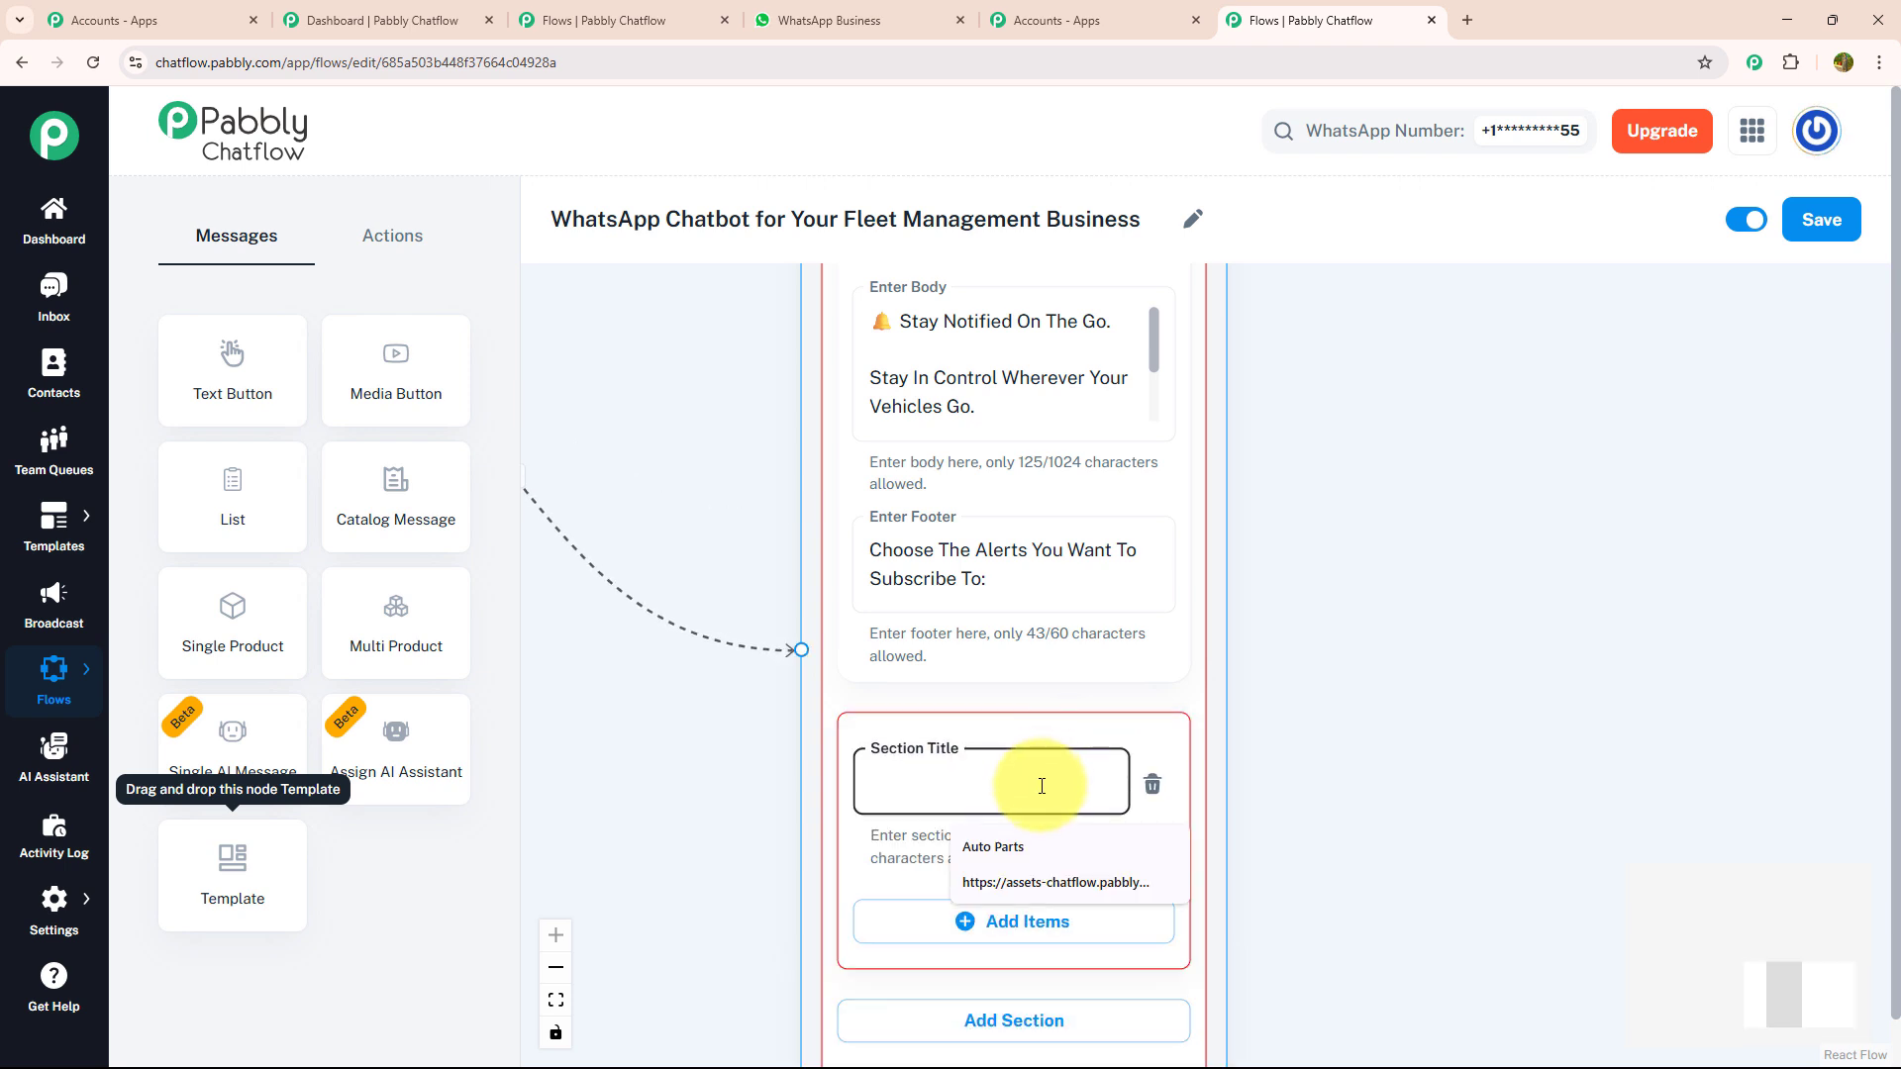
pyautogui.write('Alerts')
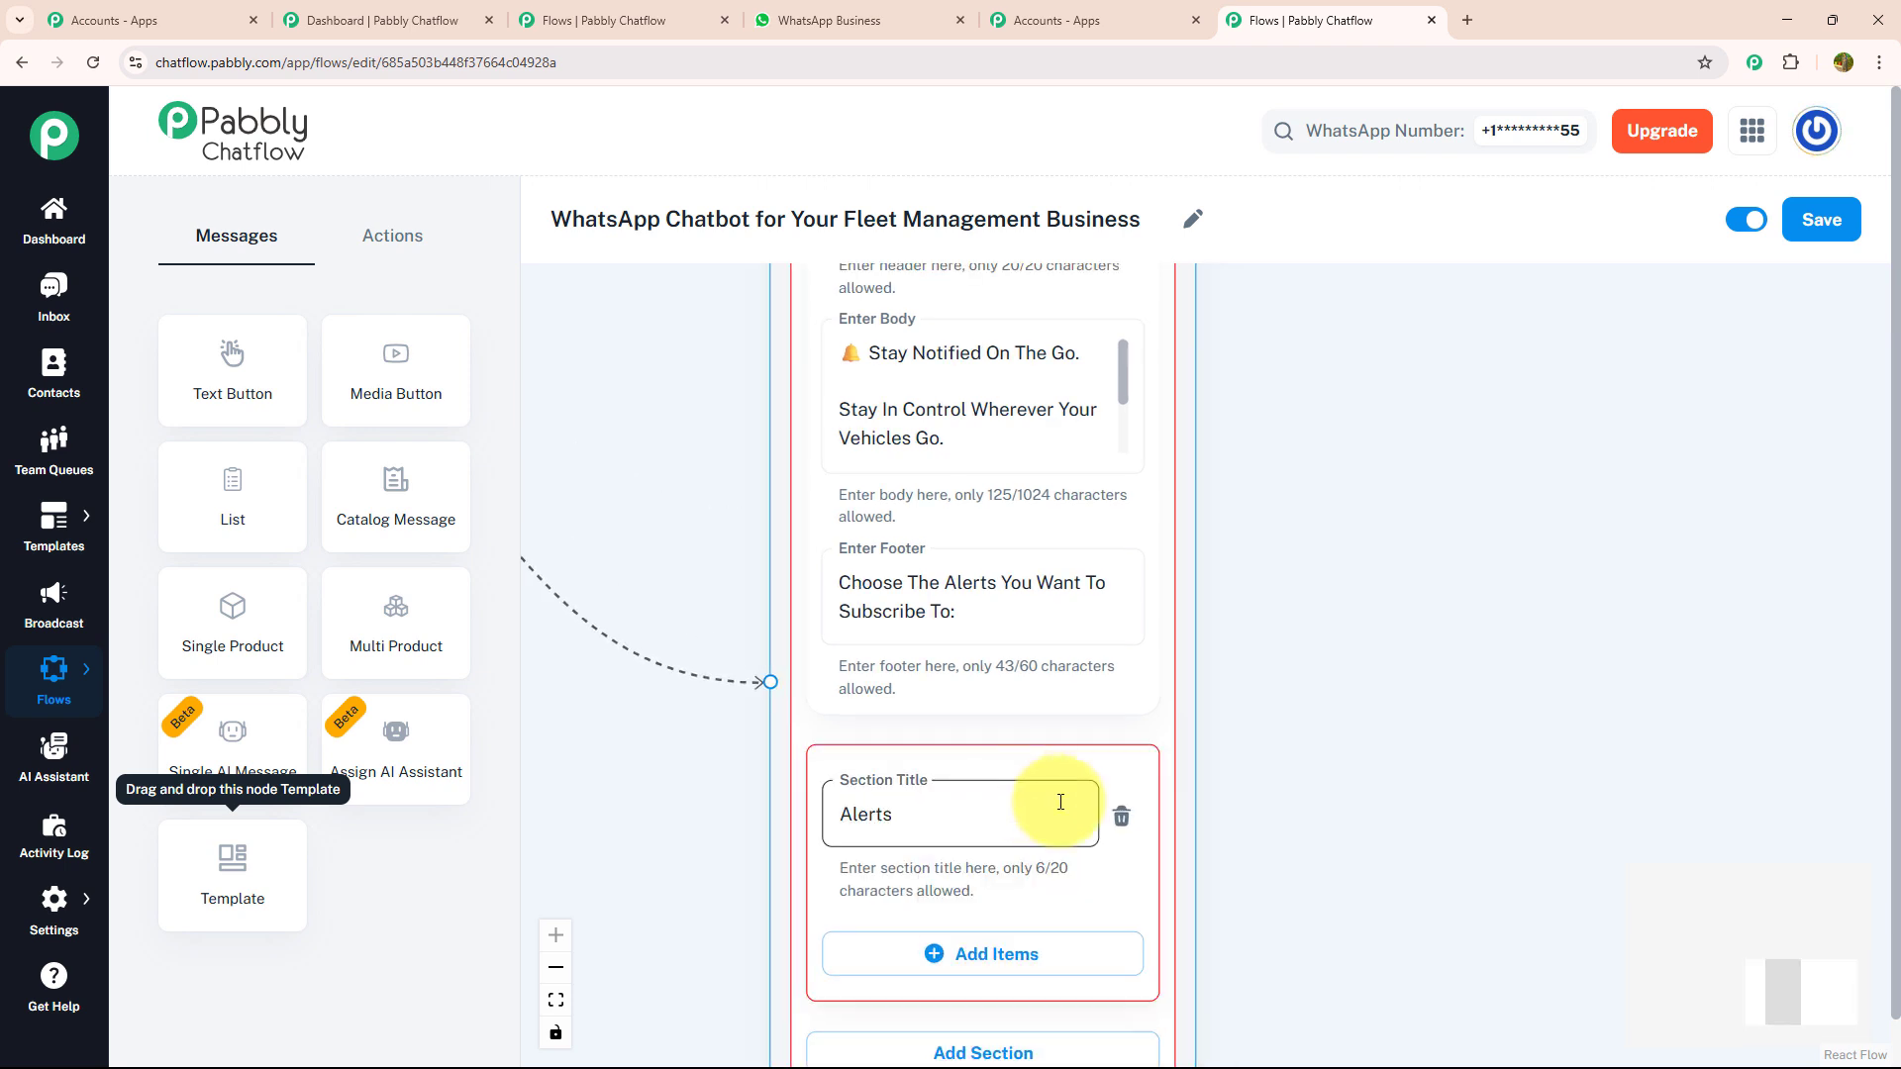
pyautogui.click(1239, 817)
pyautogui.moveTo(1240, 817); pyautogui.dragTo(1227, 655)
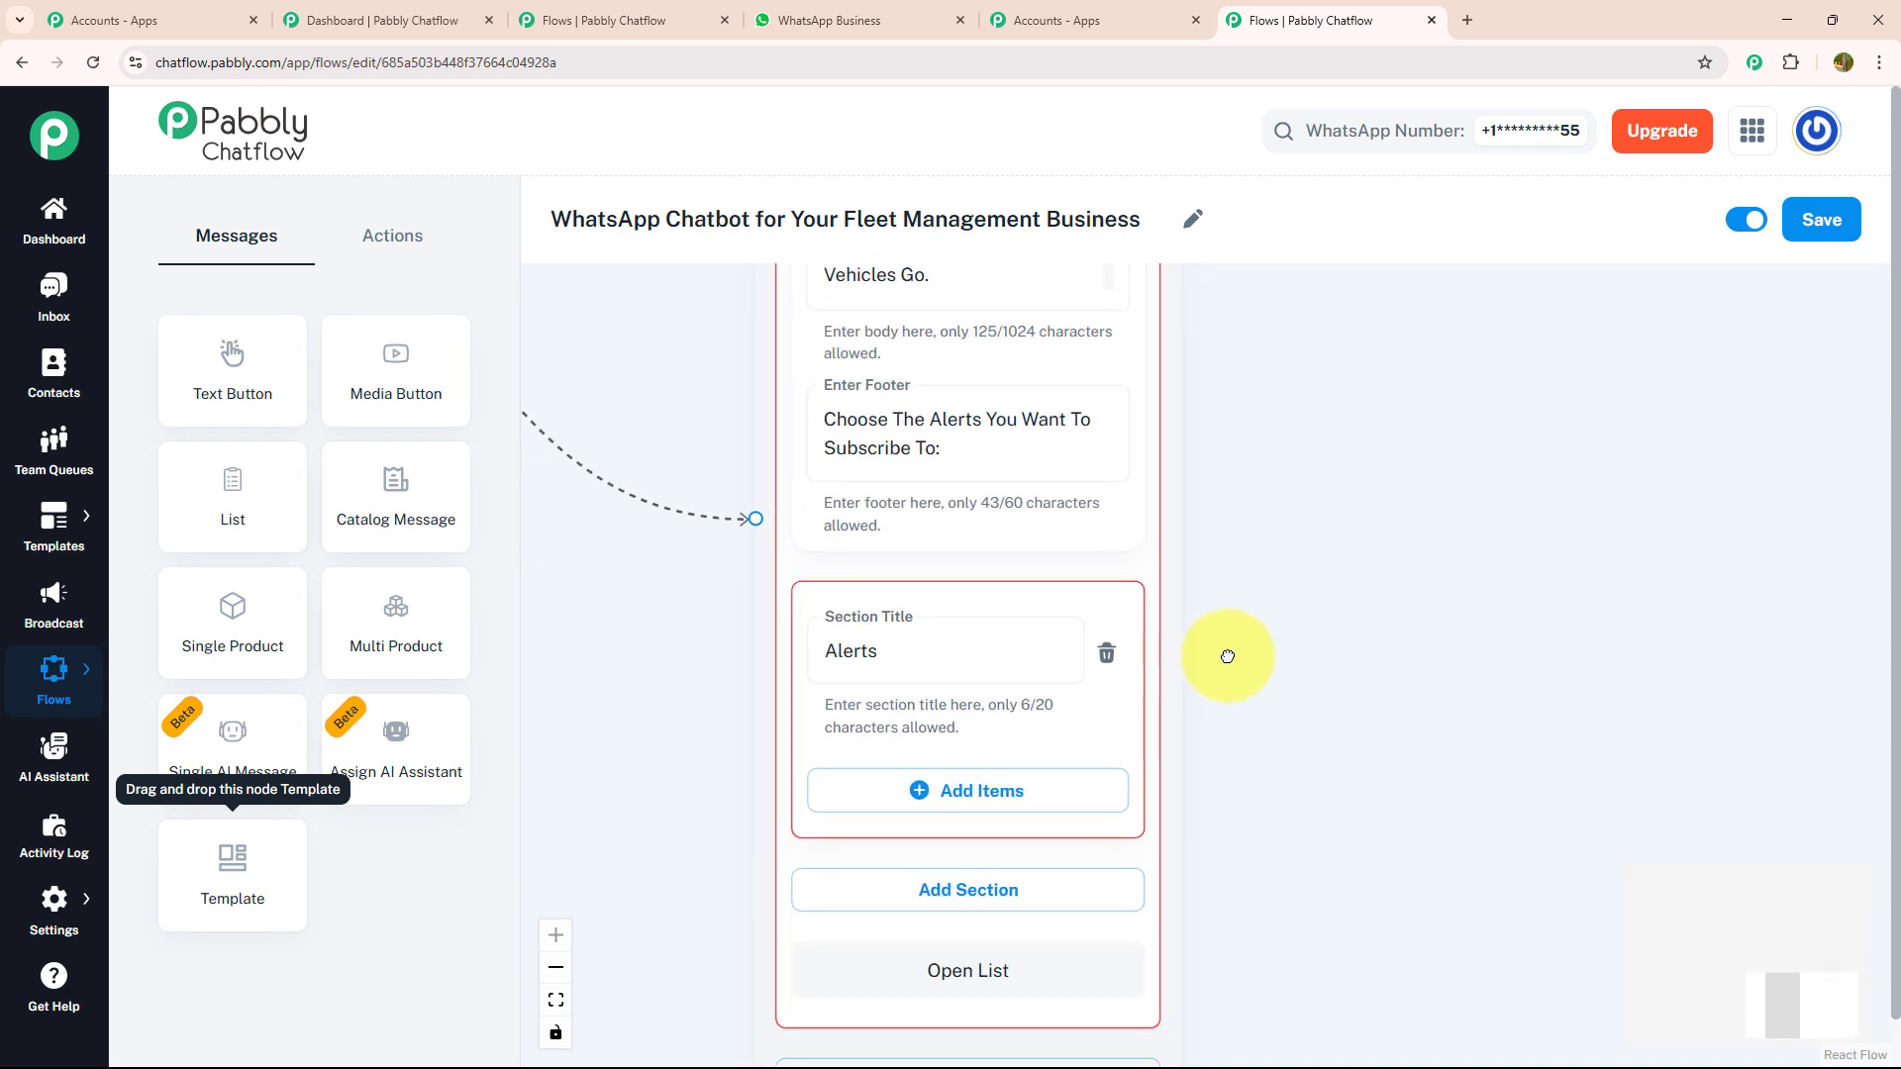
# - Add an "Overspeeding Alerts" item to the section with the description "Get Notified When Any Vehicle Exceeds The Speed Limit."
pyautogui.click(950, 810)
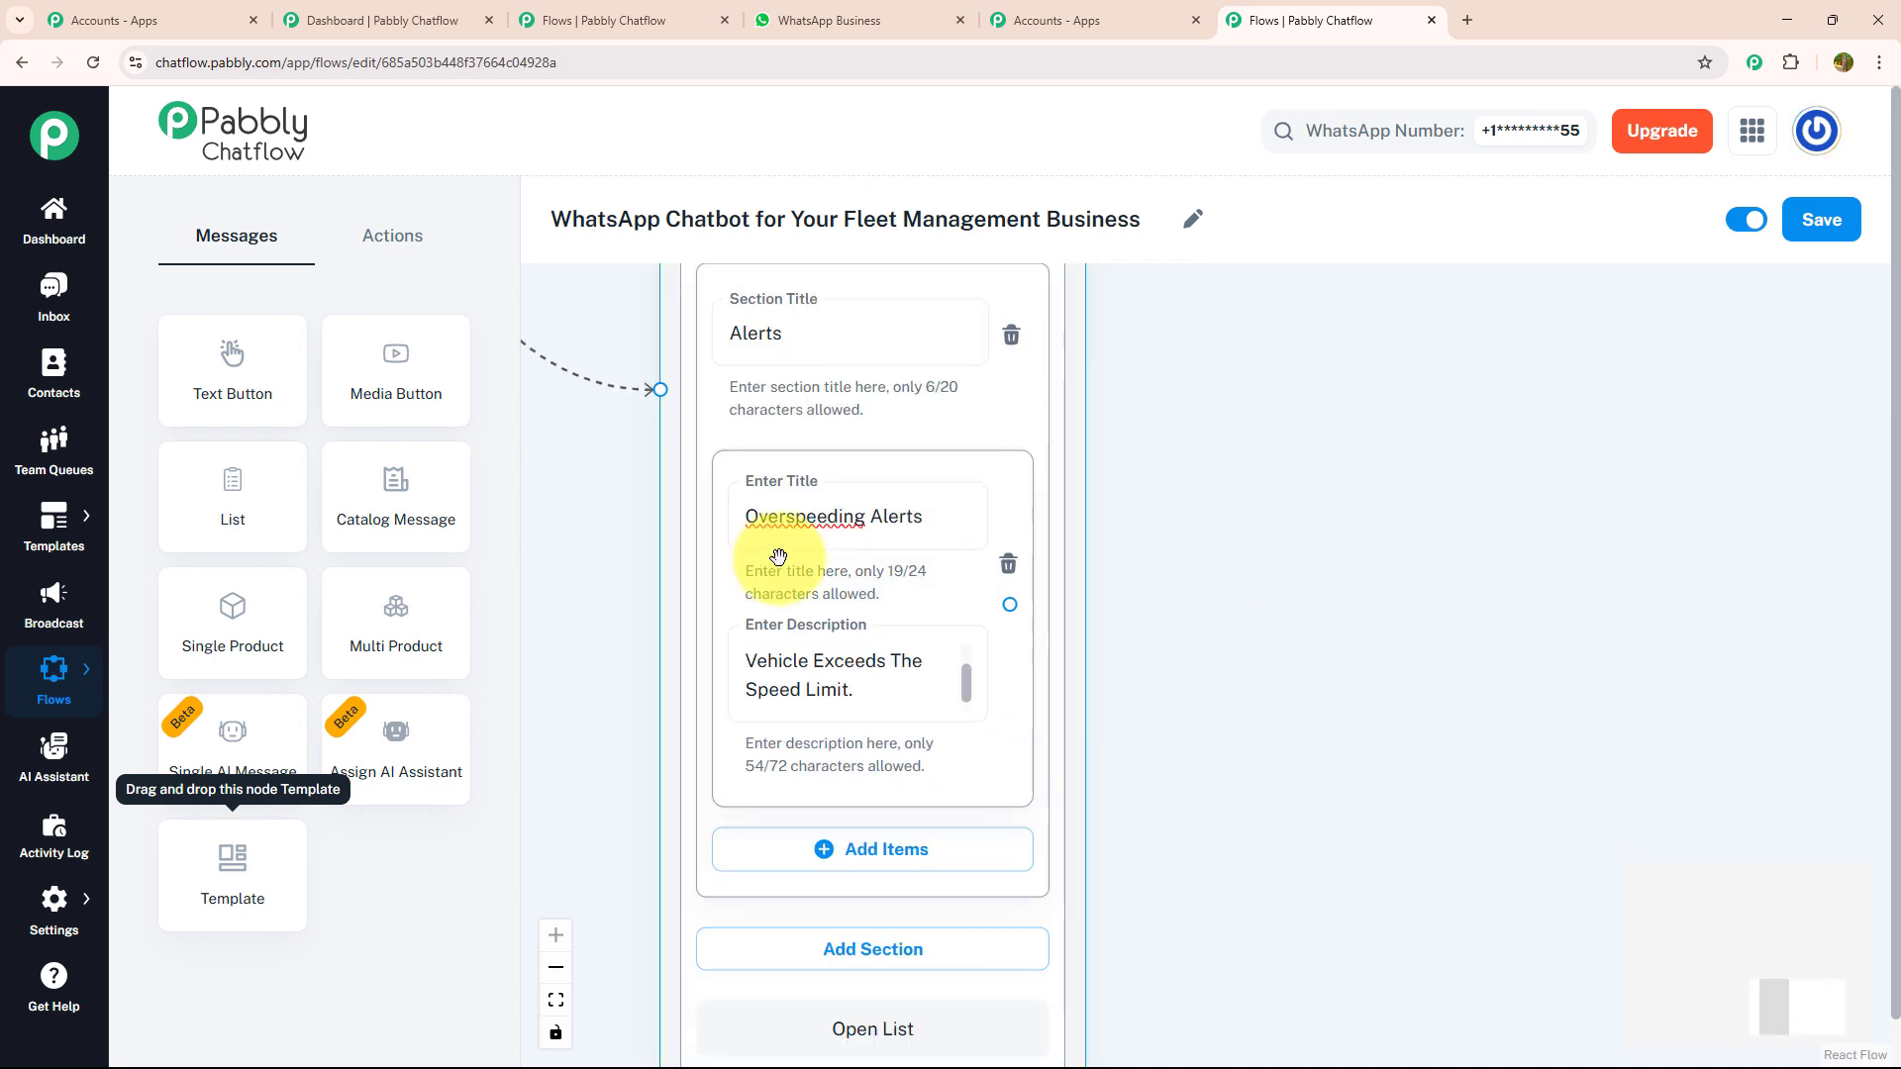
pyautogui.click(973, 693)
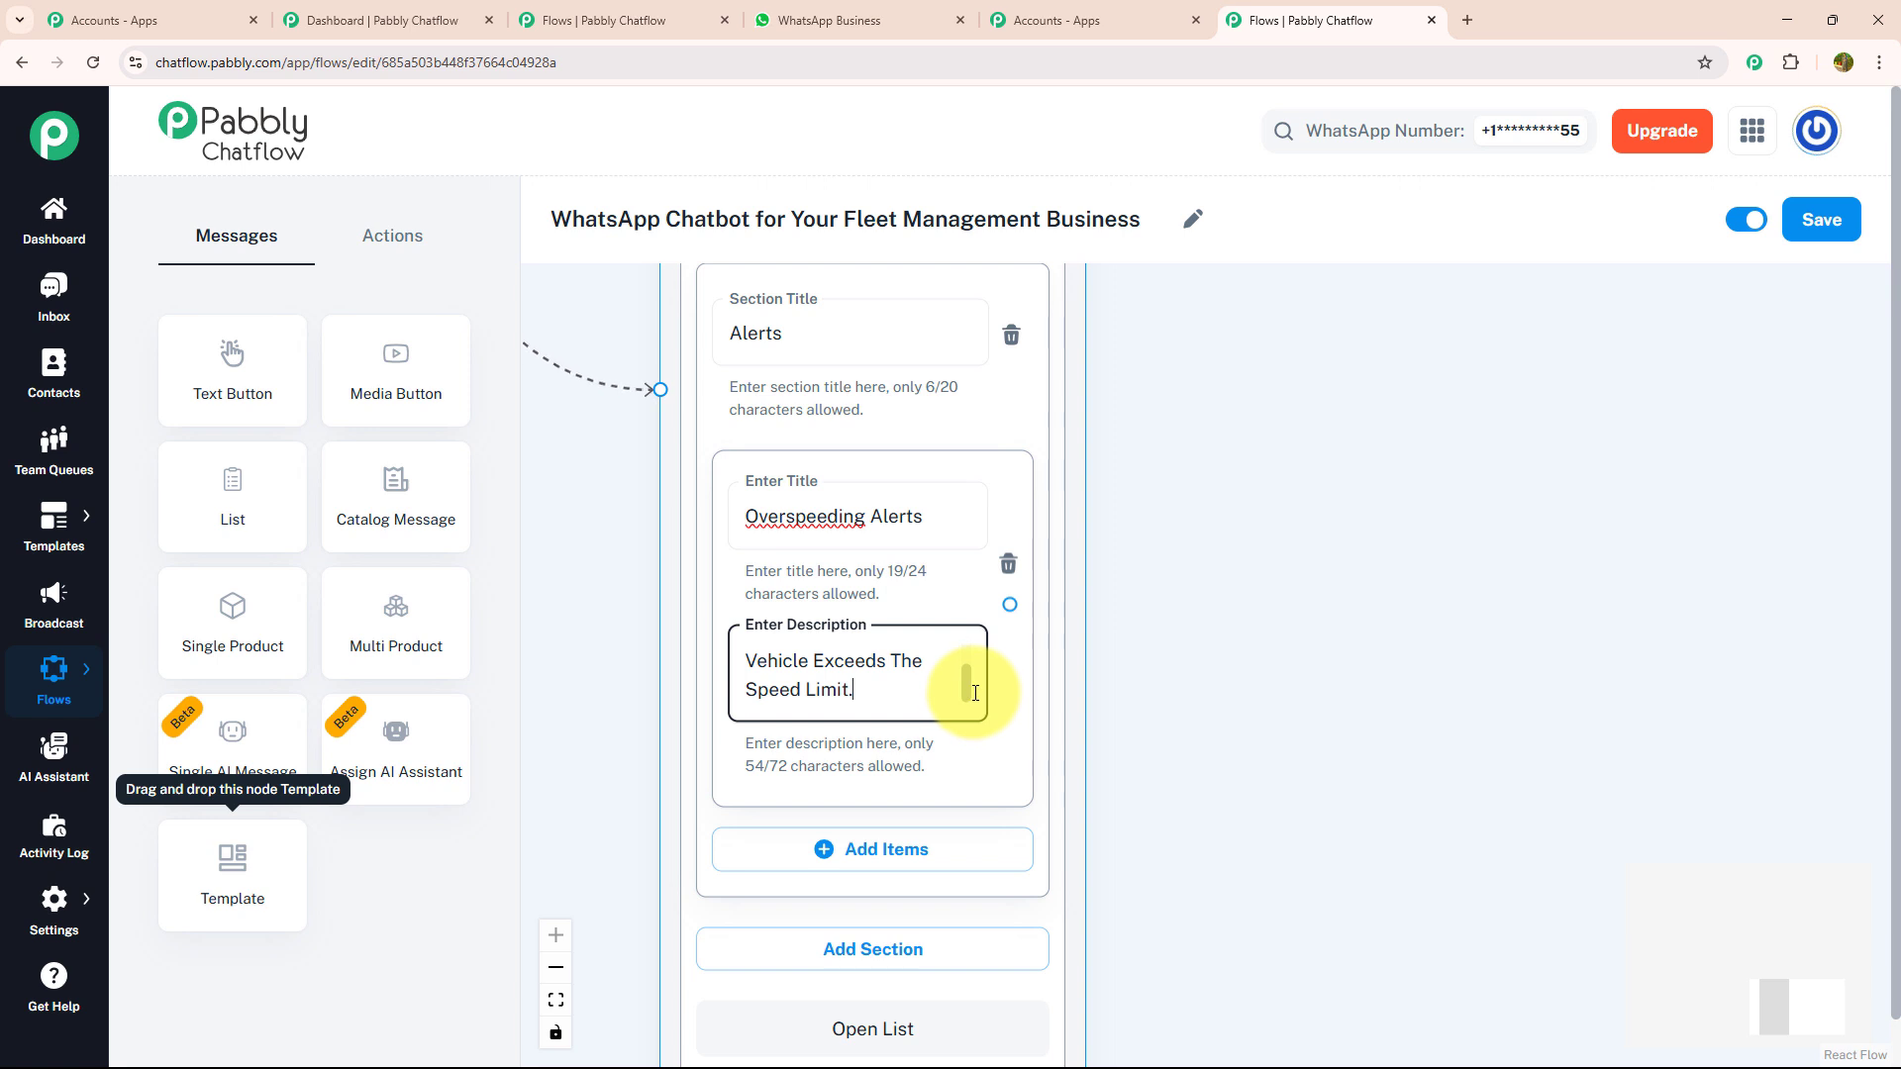
pyautogui.scroll(2, 983, 675)
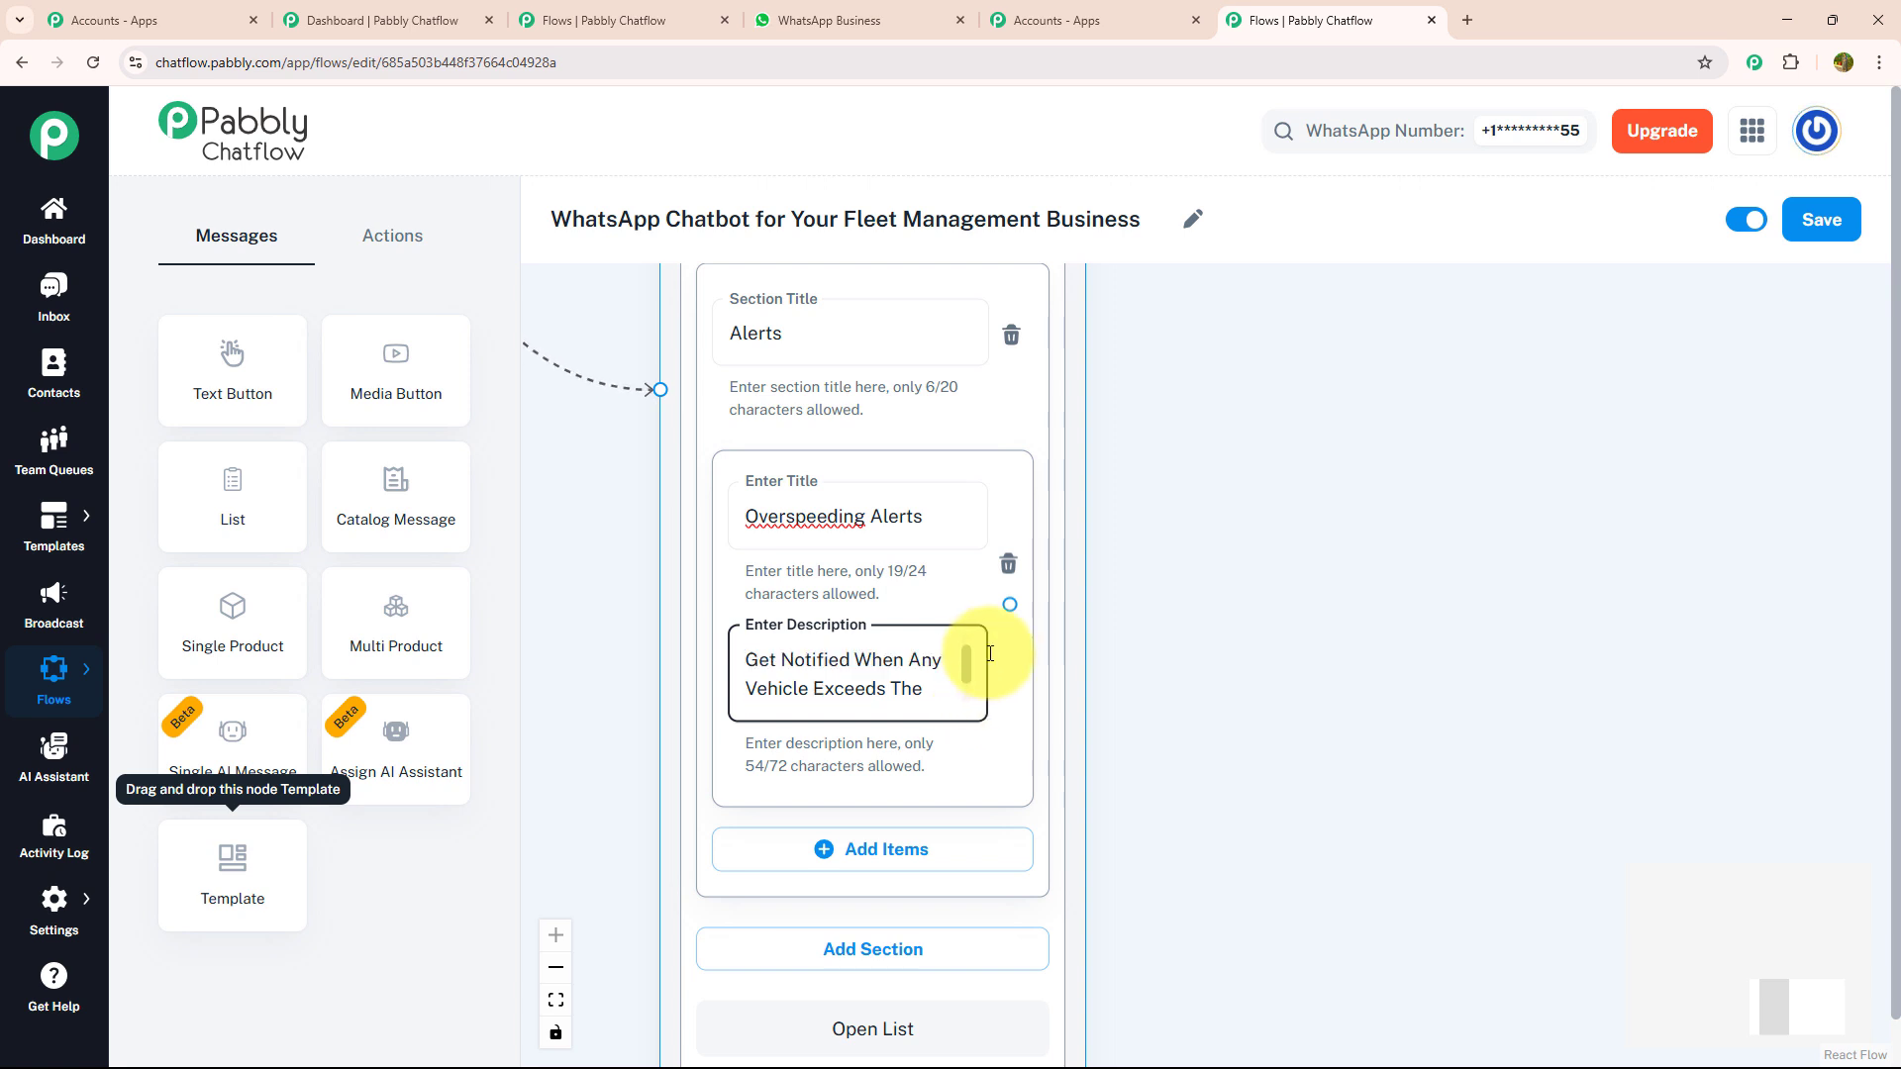
pyautogui.scroll(-2, 990, 660)
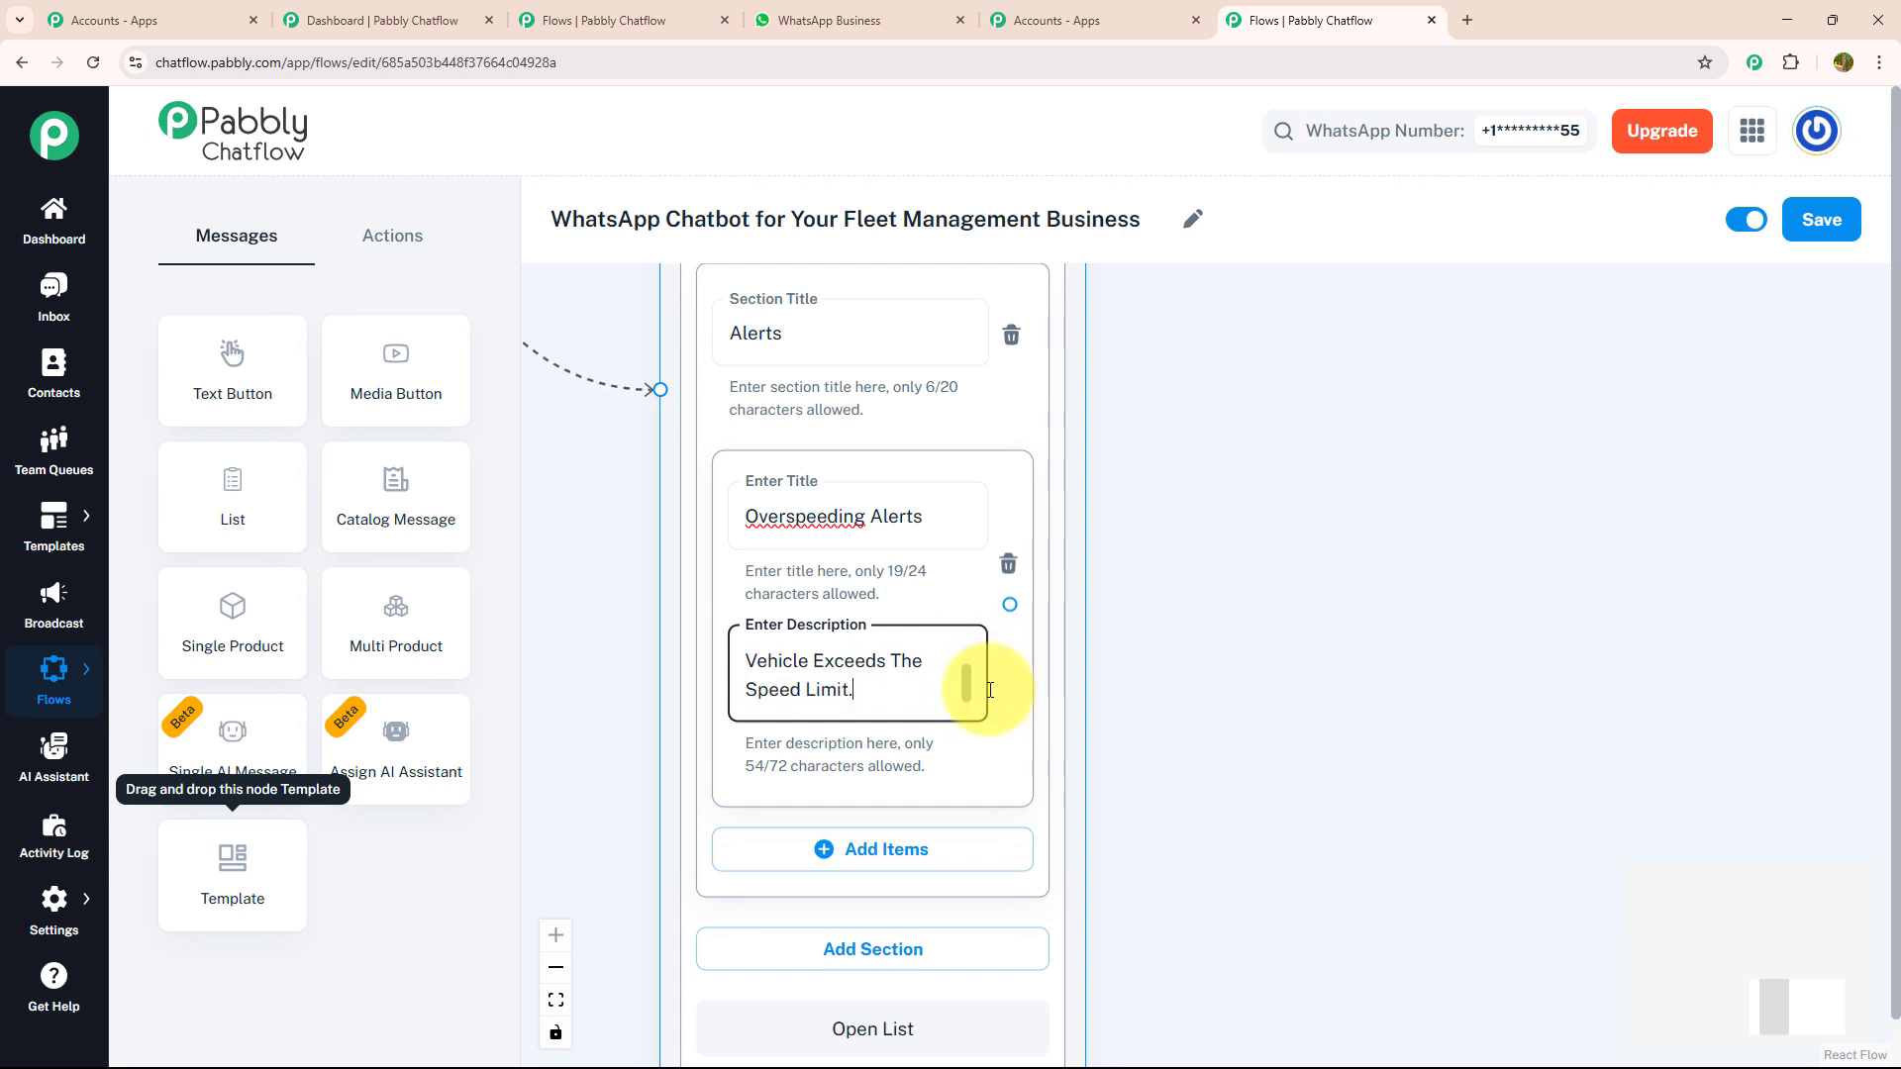
# - Add three more described items to the Alerts section: "Route Deviation Alerts", "Unauthorized Stop Alerts" and "Maintenance Due Alerts"
pyautogui.moveTo(1188, 750); pyautogui.dragTo(1134, 518)
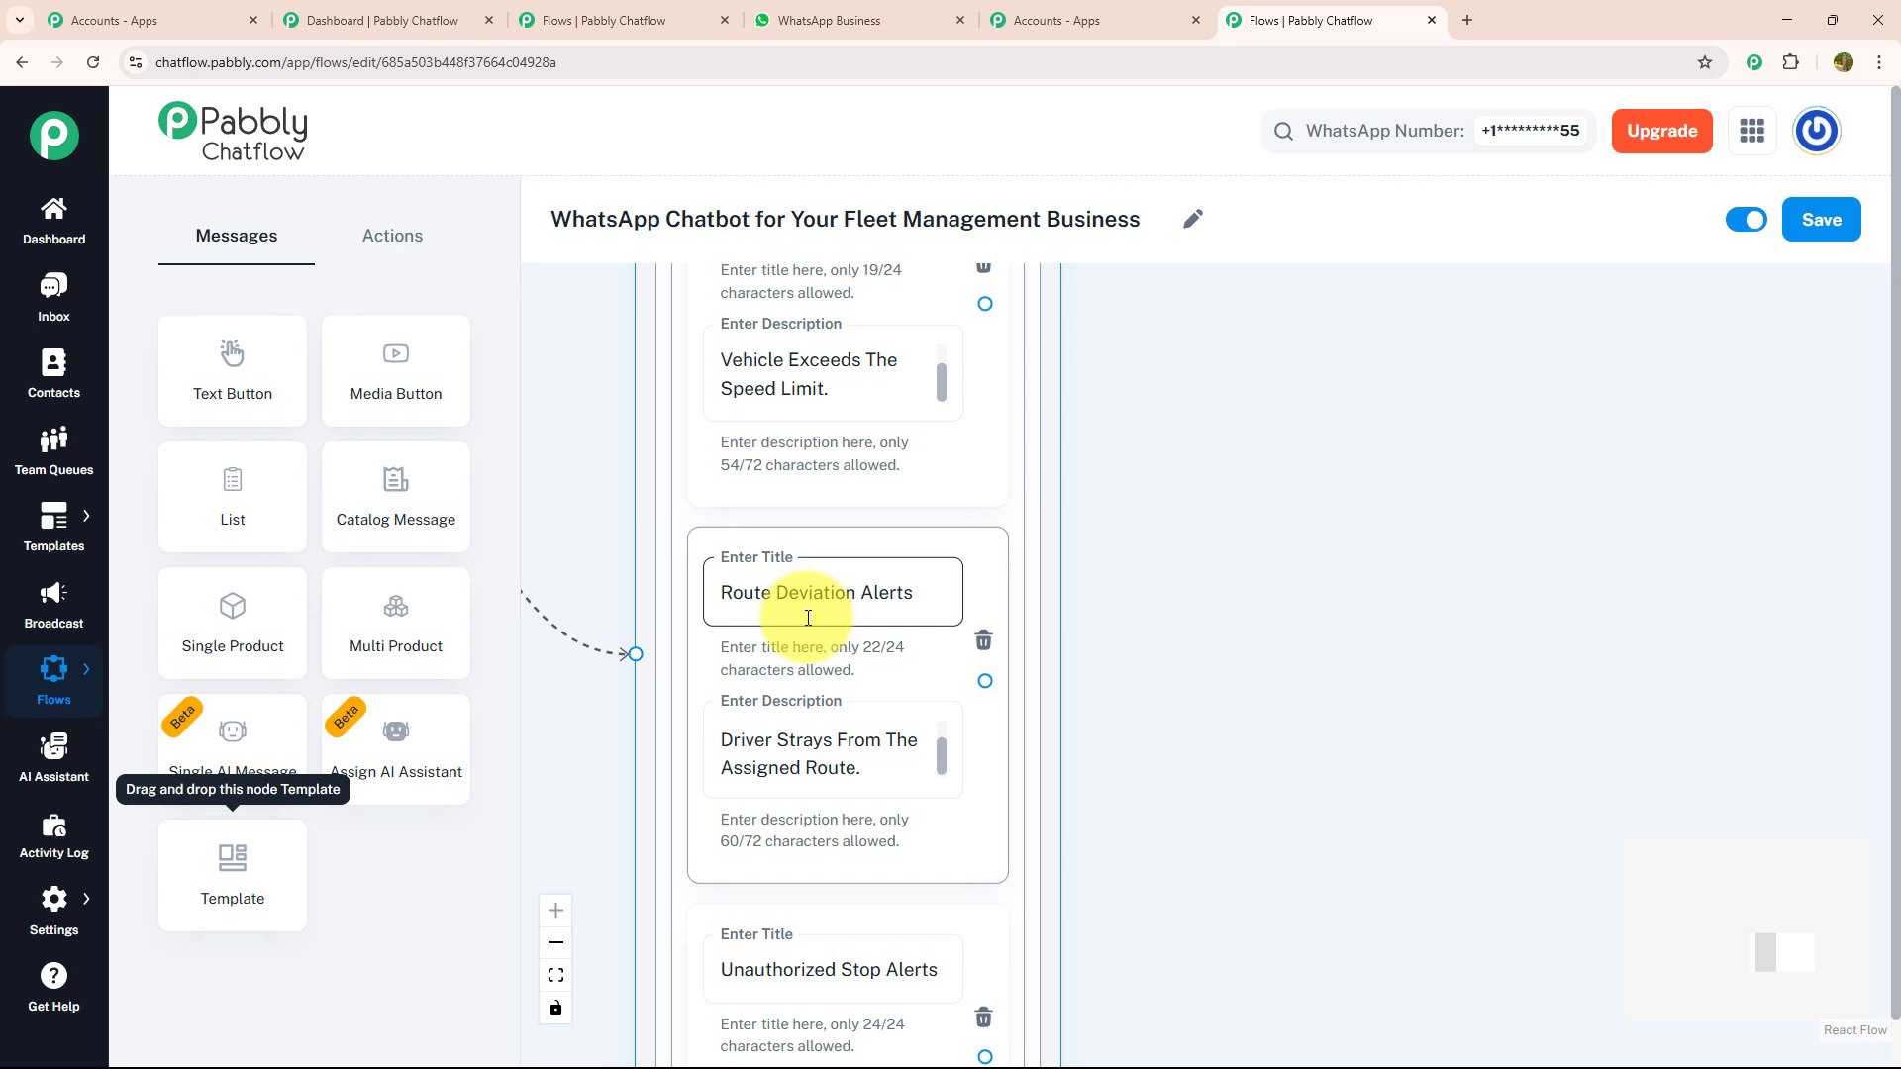
pyautogui.scroll(-4, 1137, 700)
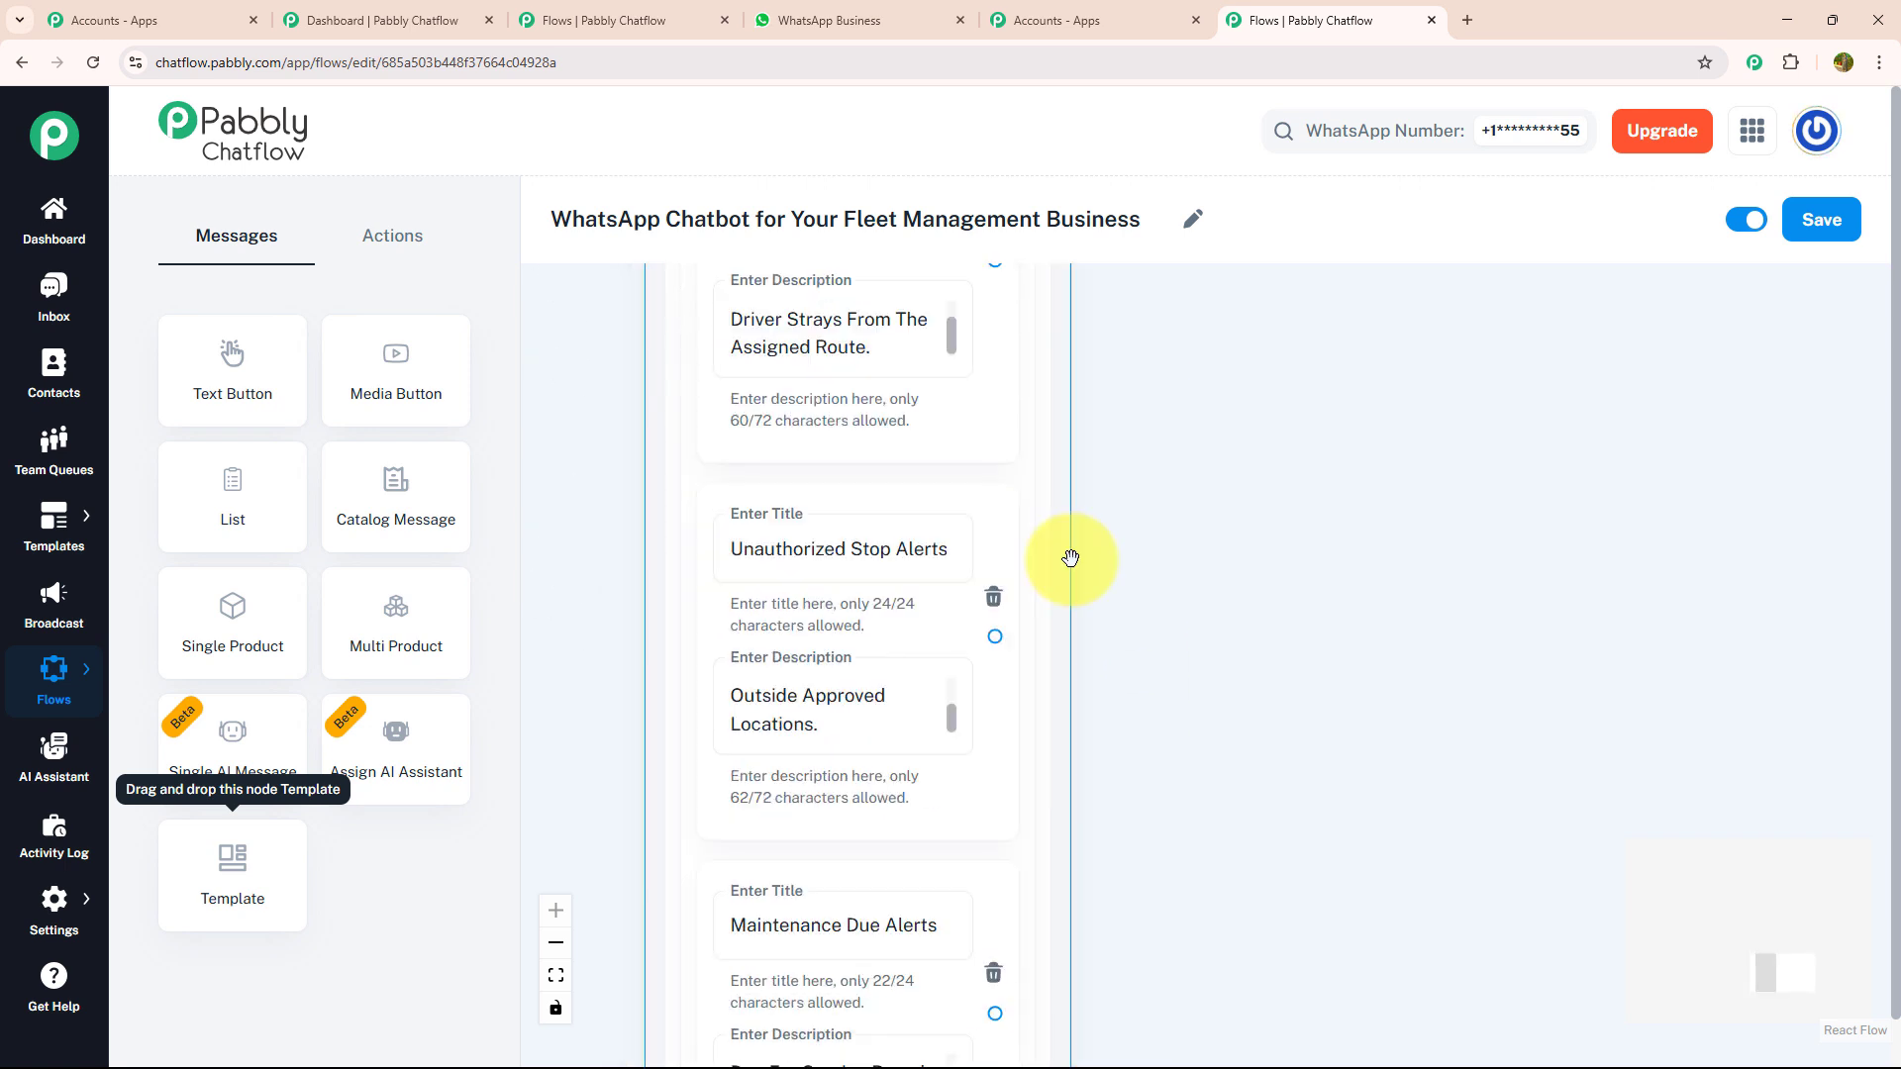
pyautogui.scroll(-2, 1099, 540)
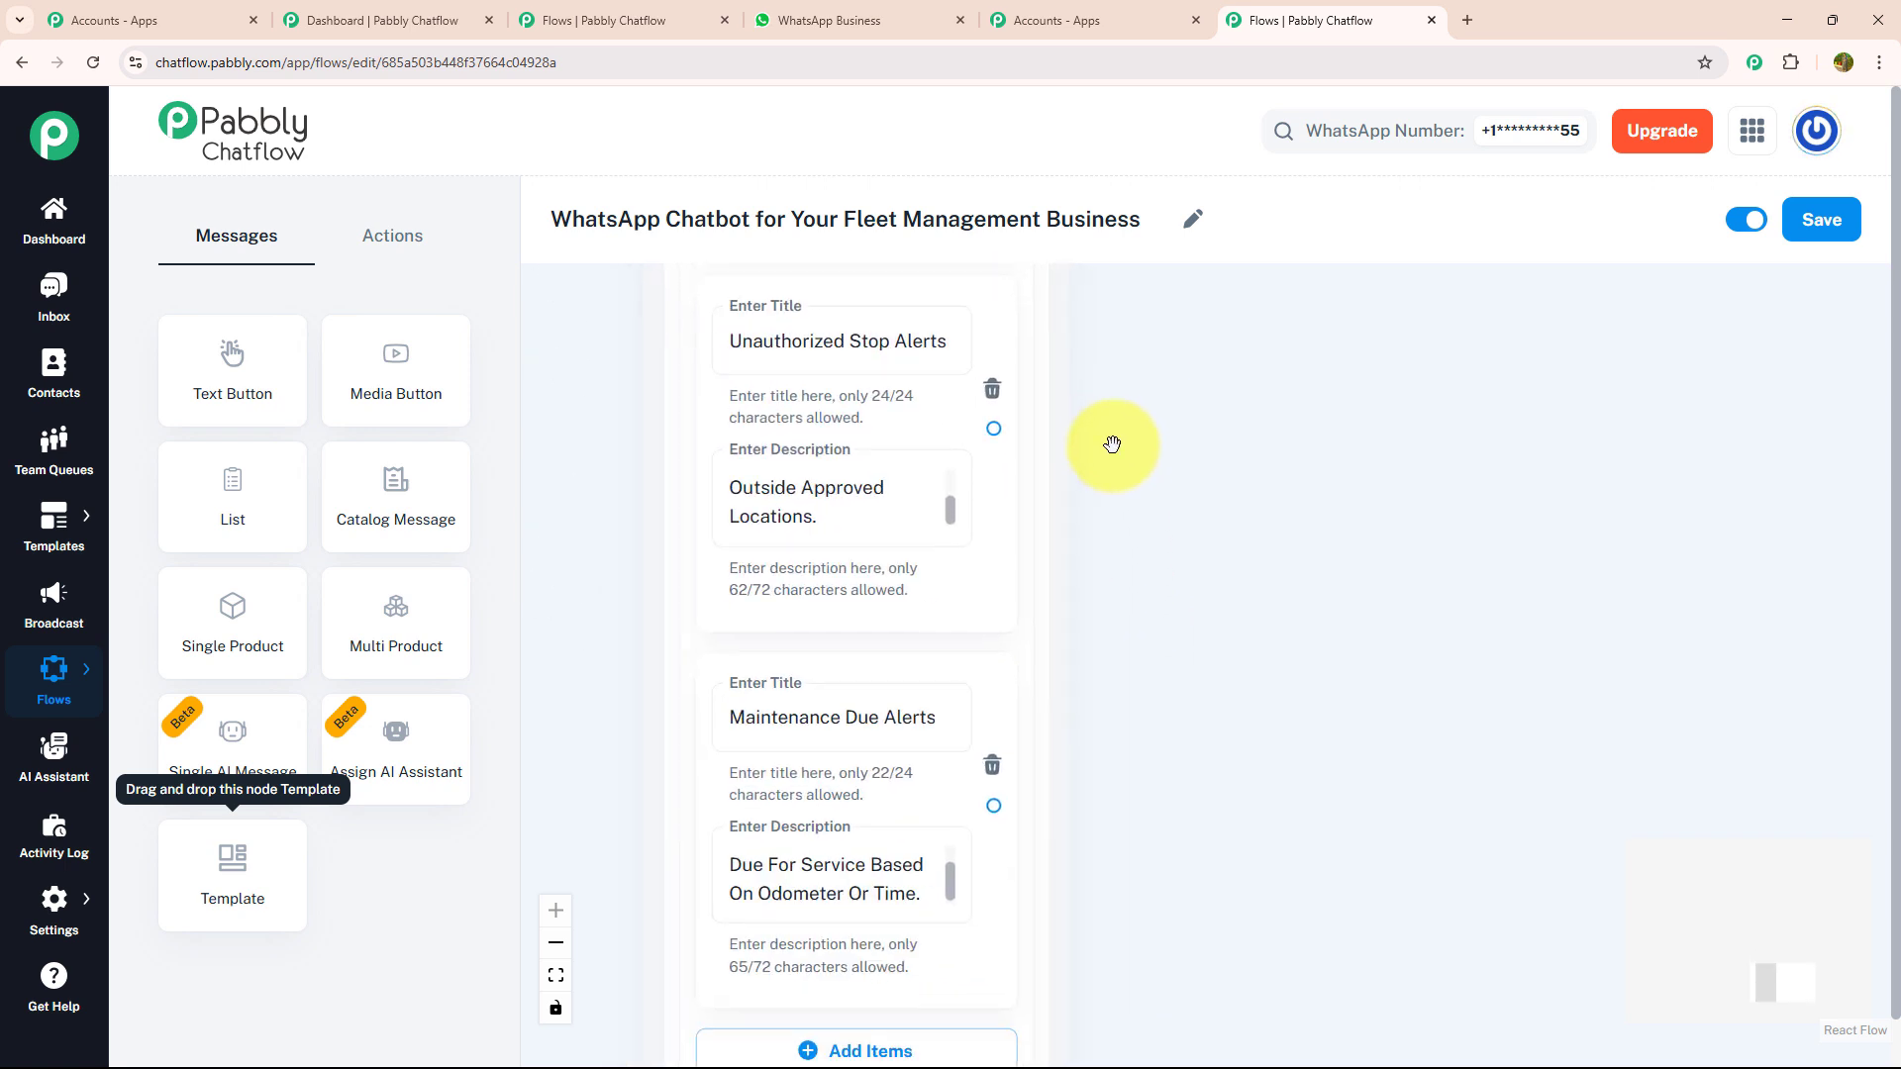
pyautogui.moveTo(1160, 661); pyautogui.dragTo(1177, 563)
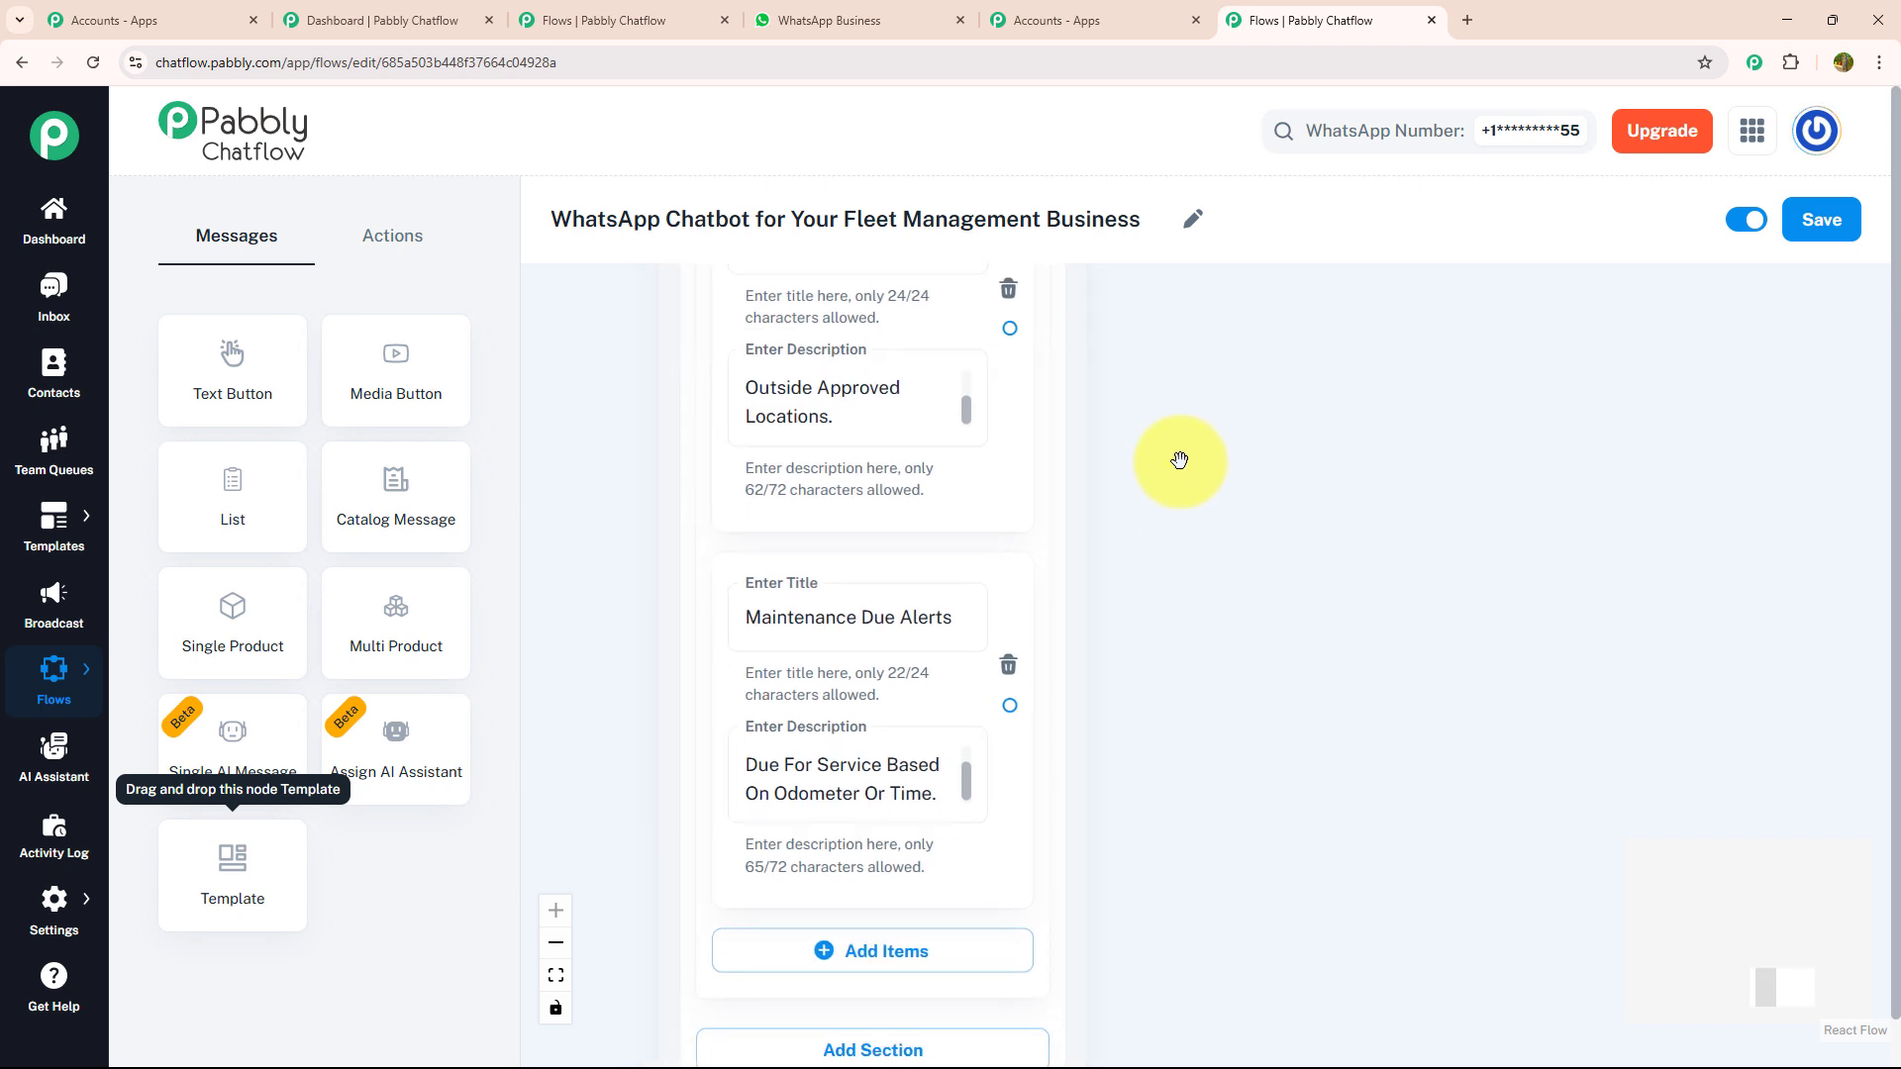
pyautogui.scroll(-3, 1180, 456)
# - Add an Ask Question node beside the list with the message "*To Activate Alerts, Please Share:* *Vehicle Number(s)*"
pyautogui.moveTo(1180, 458); pyautogui.dragTo(866, 859)
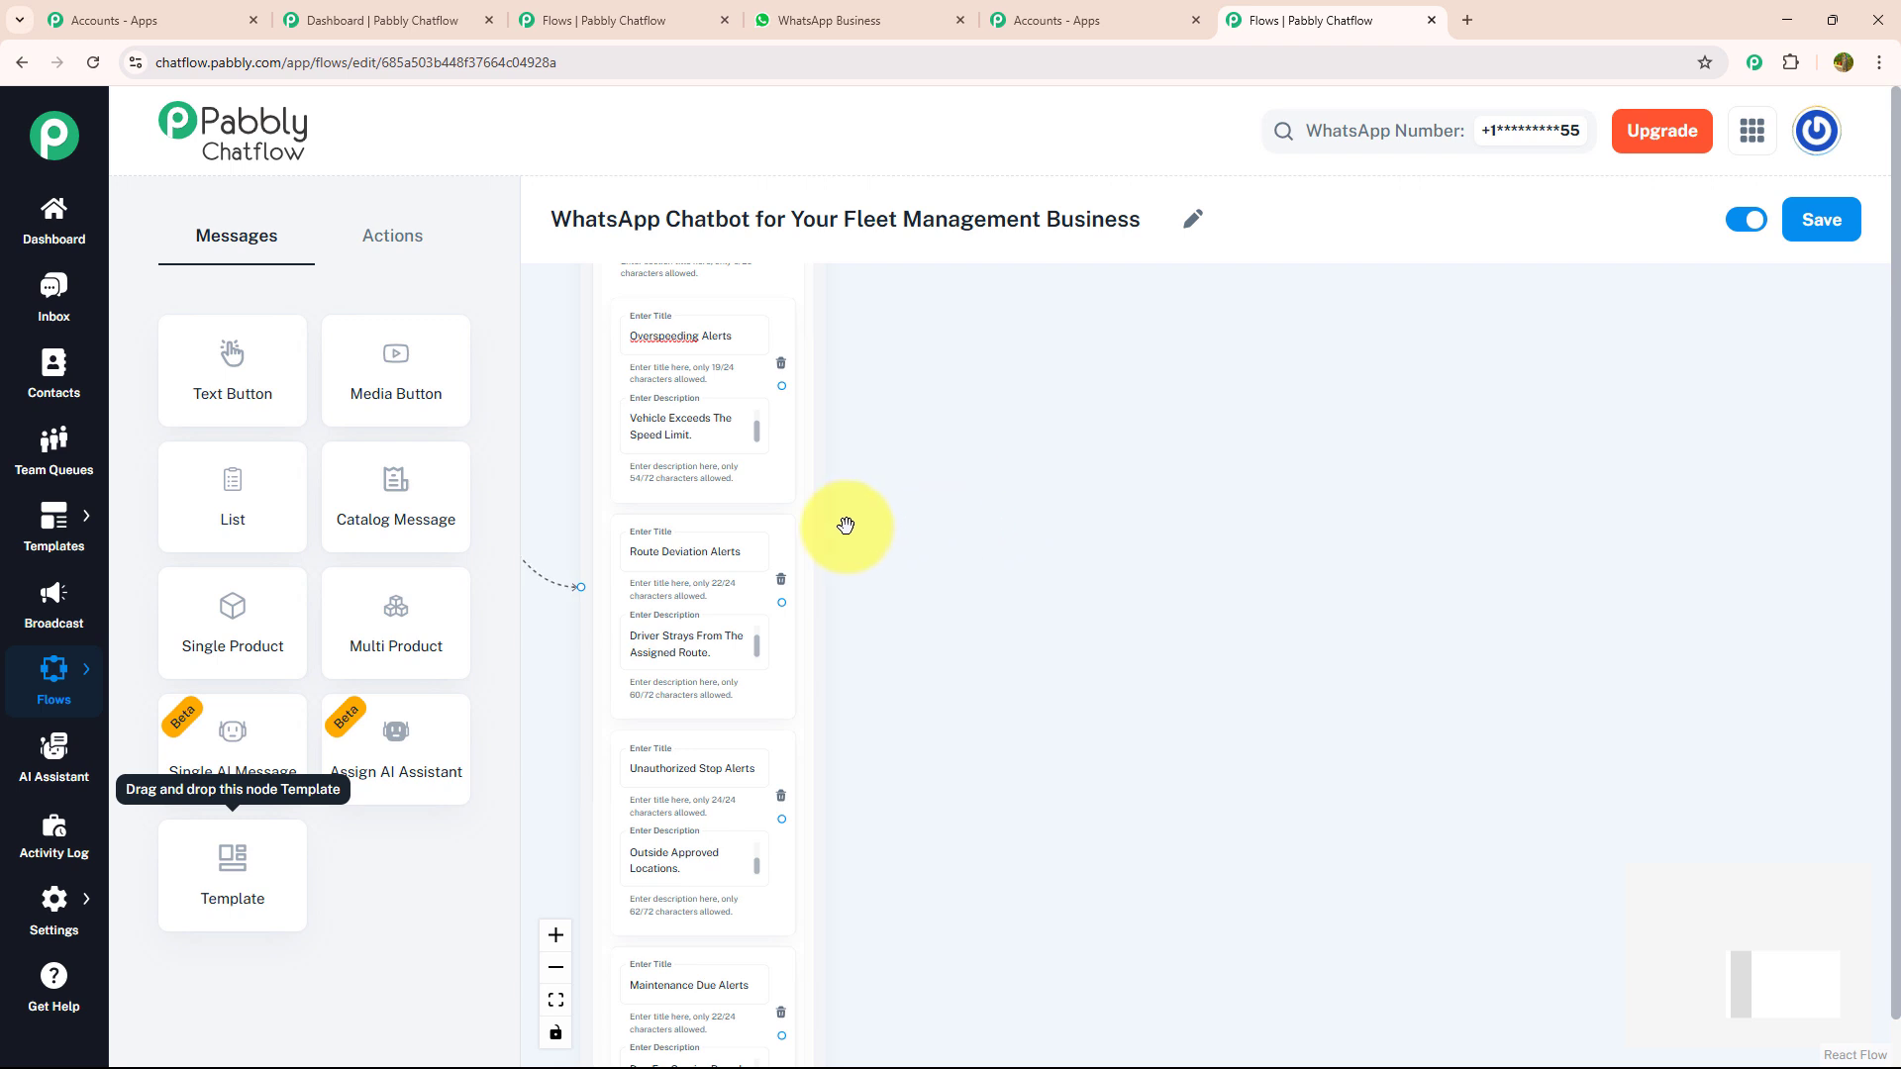
pyautogui.click(335, 234)
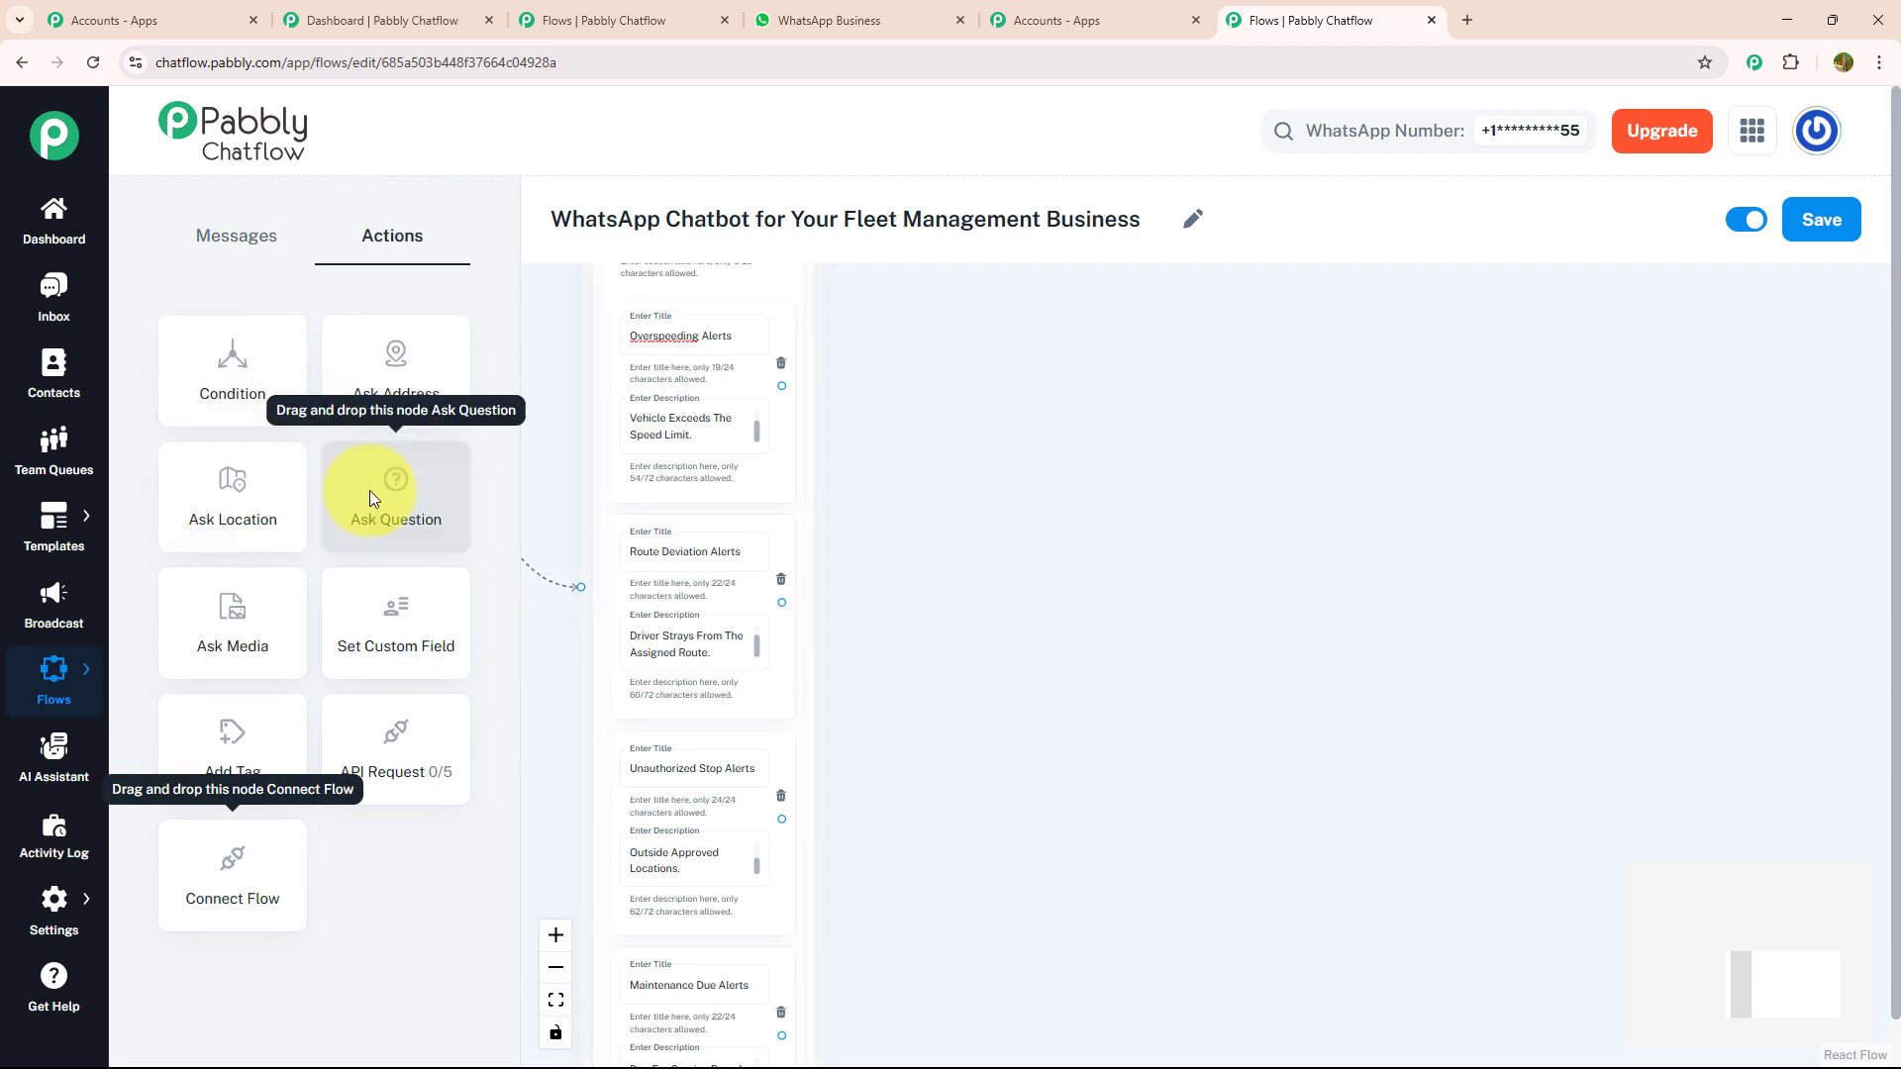
pyautogui.moveTo(370, 490); pyautogui.dragTo(1104, 391)
pyautogui.click(1180, 481)
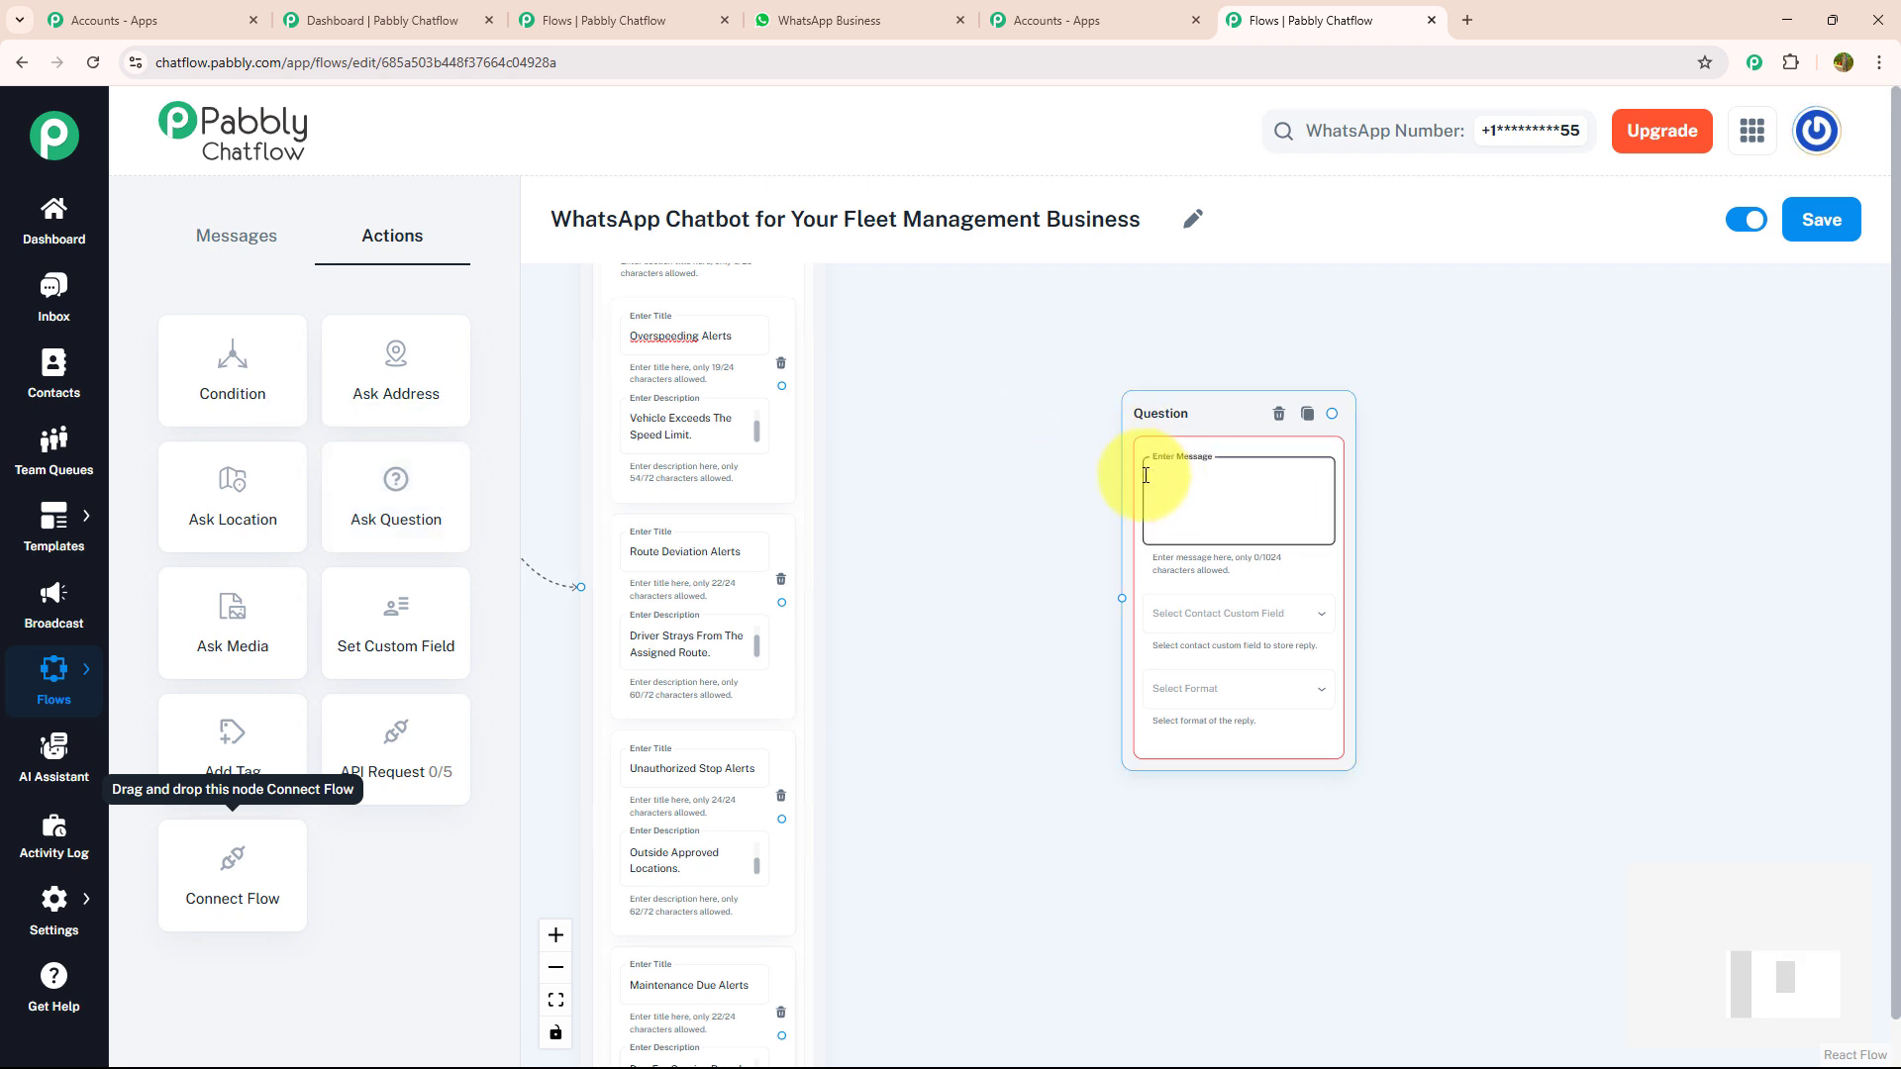
pyautogui.write('📝 *To Activate Alerts, Please Share:* 1️⃣ *Vehicle Number(s)*')
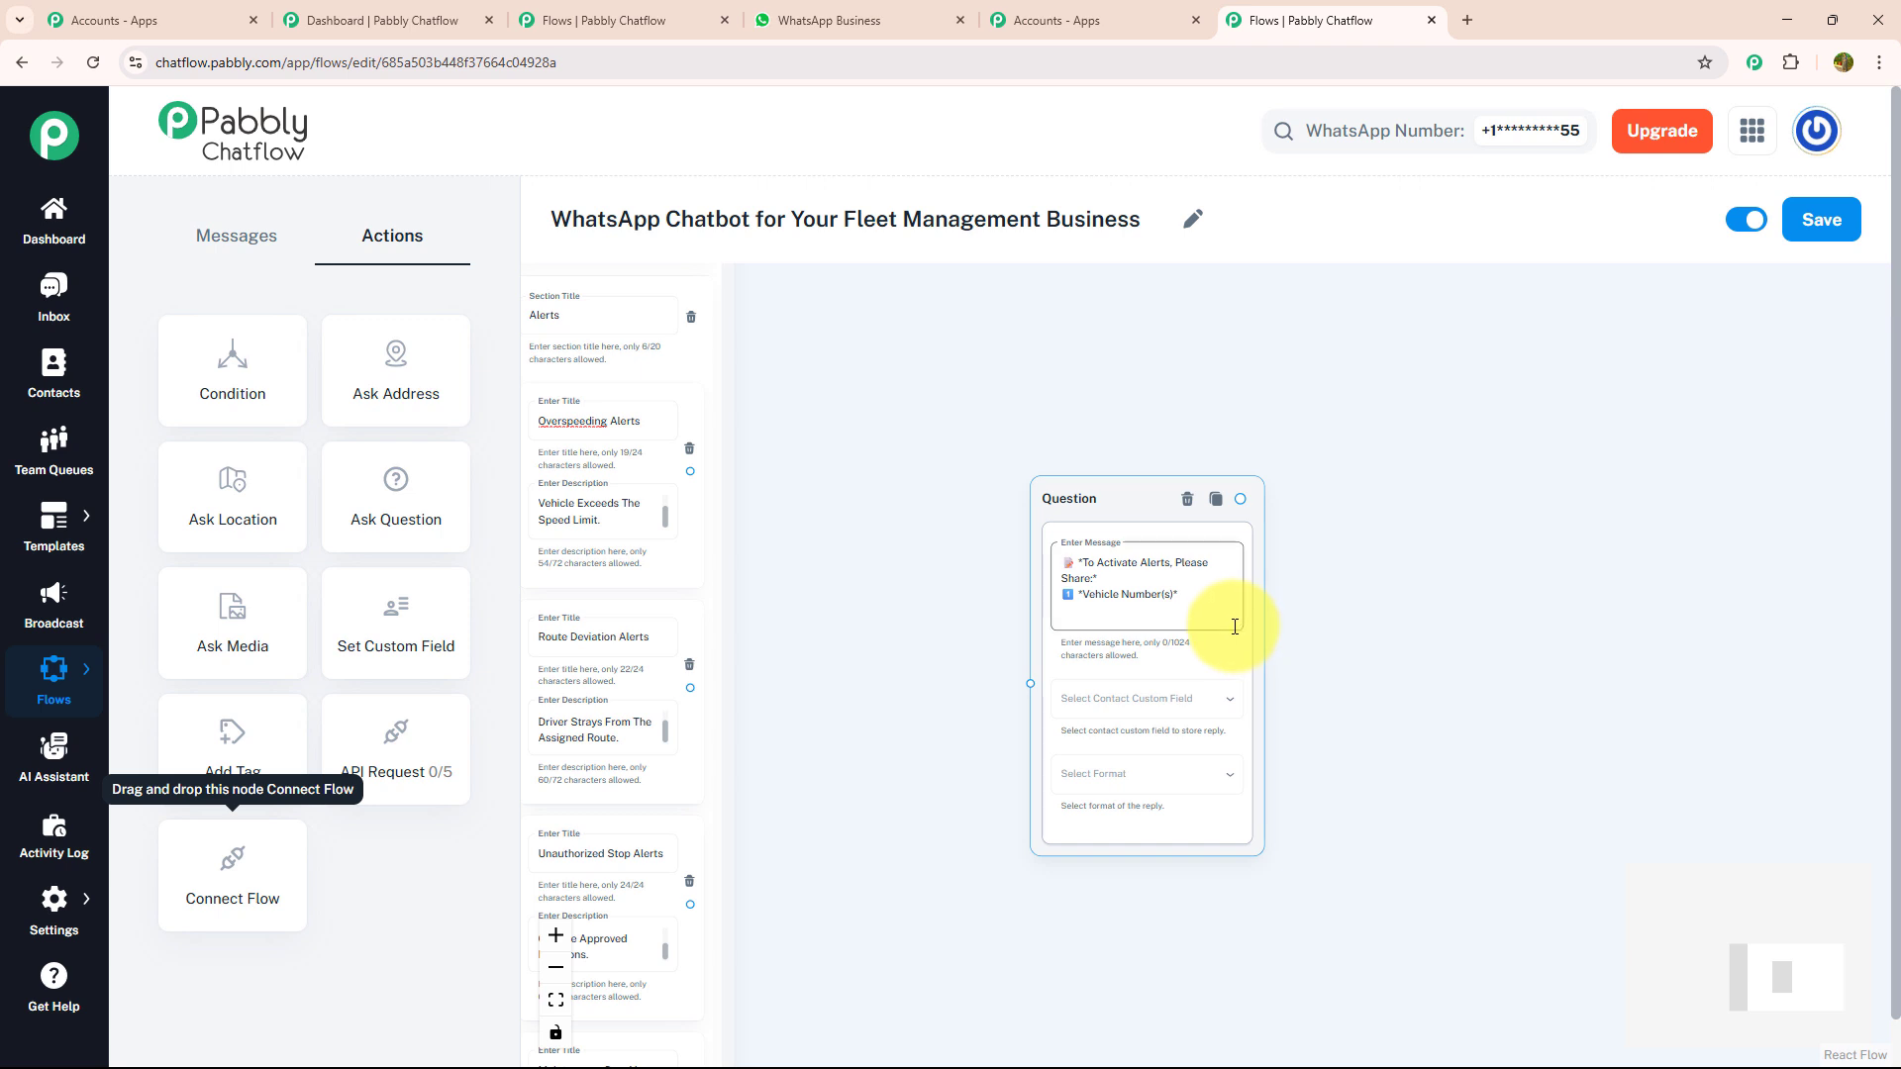
pyautogui.click(1005, 549)
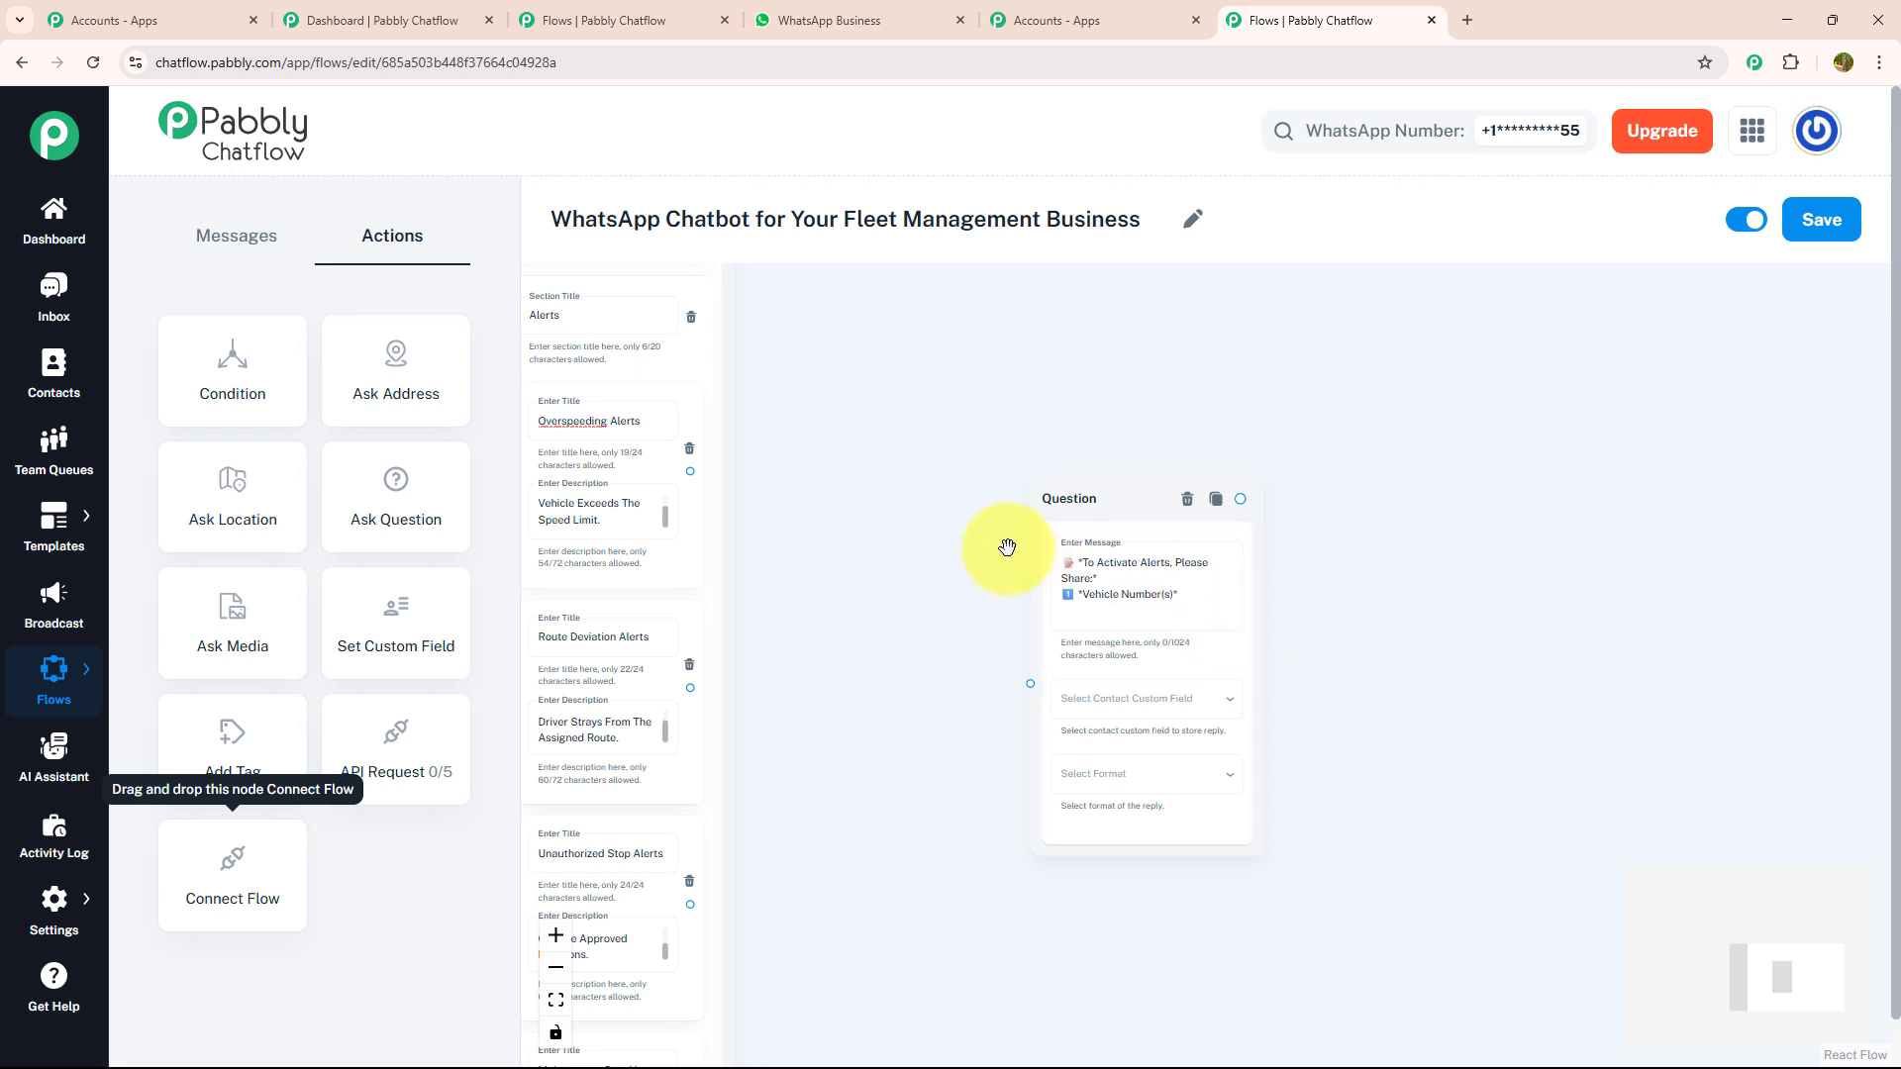
# - Connect all four items of the Alerts list to the vehicle number question
pyautogui.scroll(-1, 861, 456)
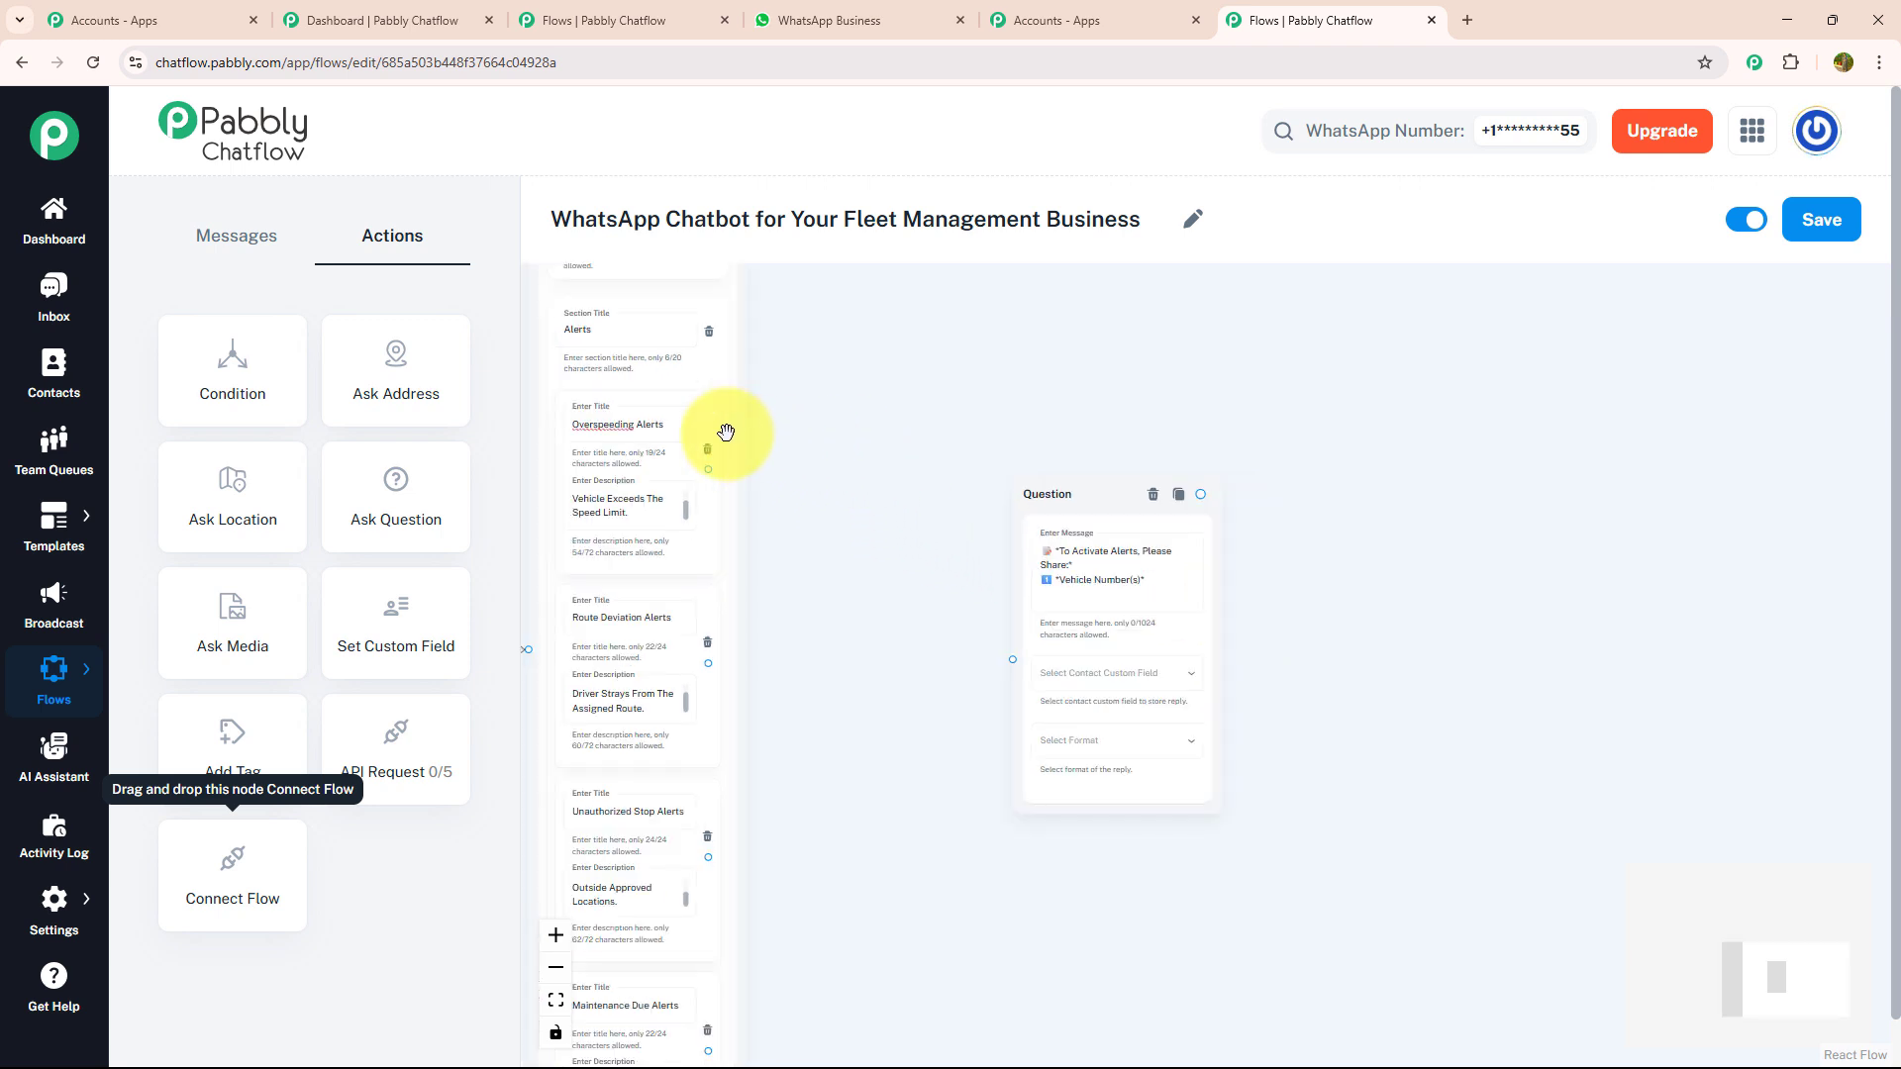
pyautogui.scroll(-2, 833, 428)
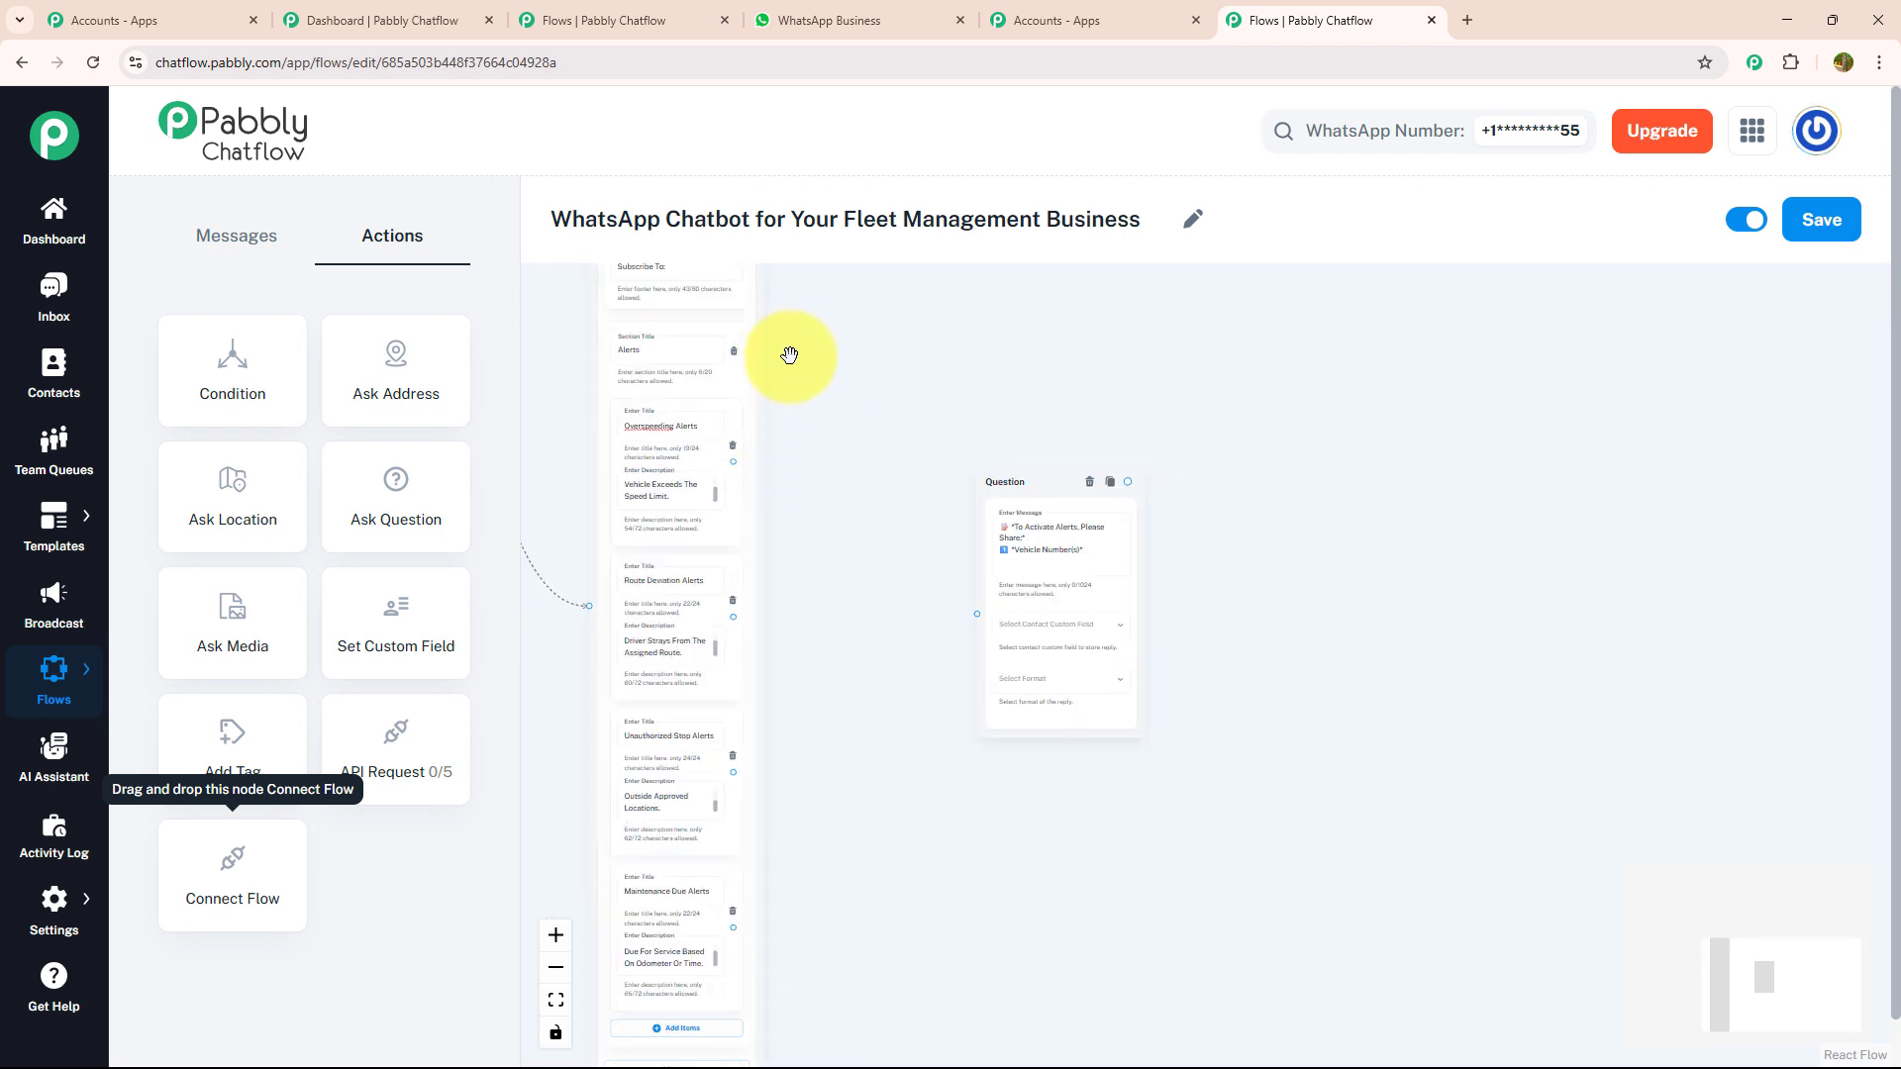
pyautogui.moveTo(789, 353); pyautogui.dragTo(852, 471)
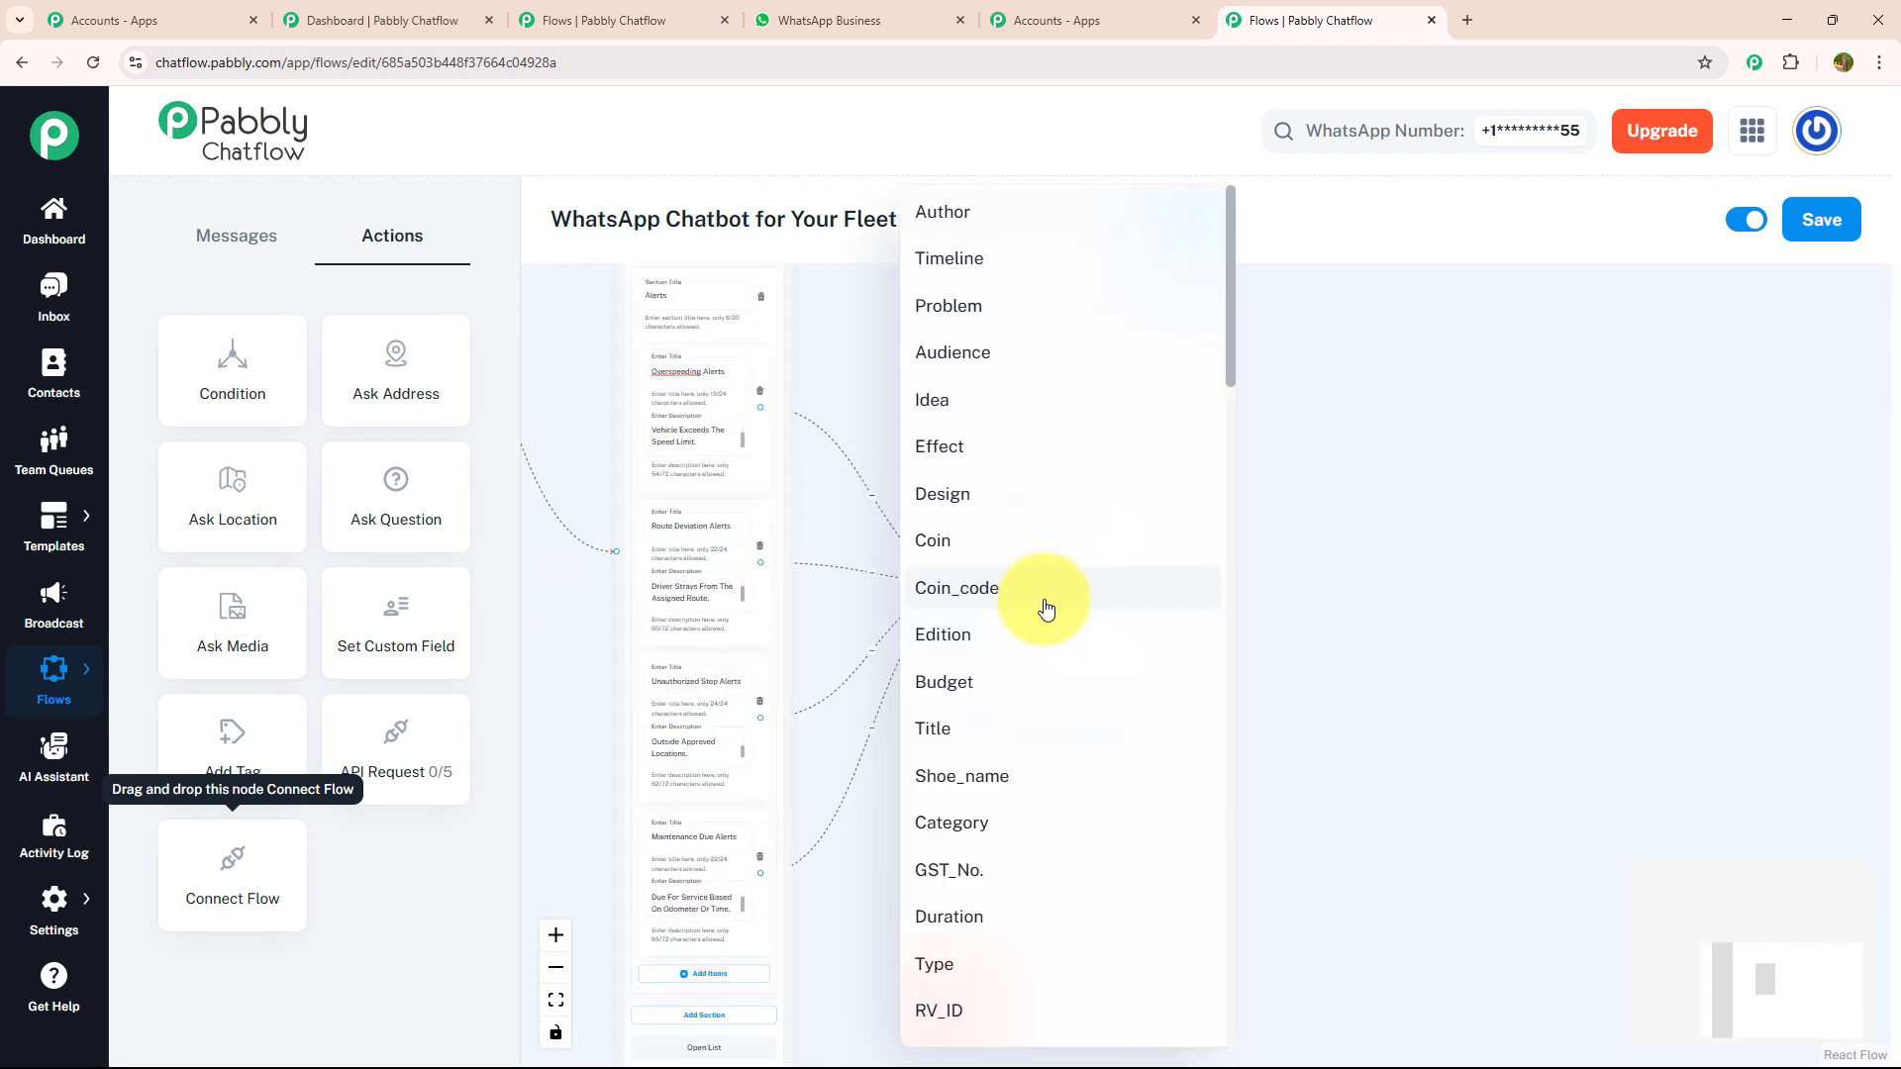
# - Store the vehicle number question's reply in the Details custom field with the format Any
pyautogui.scroll(-20, 1045, 600)
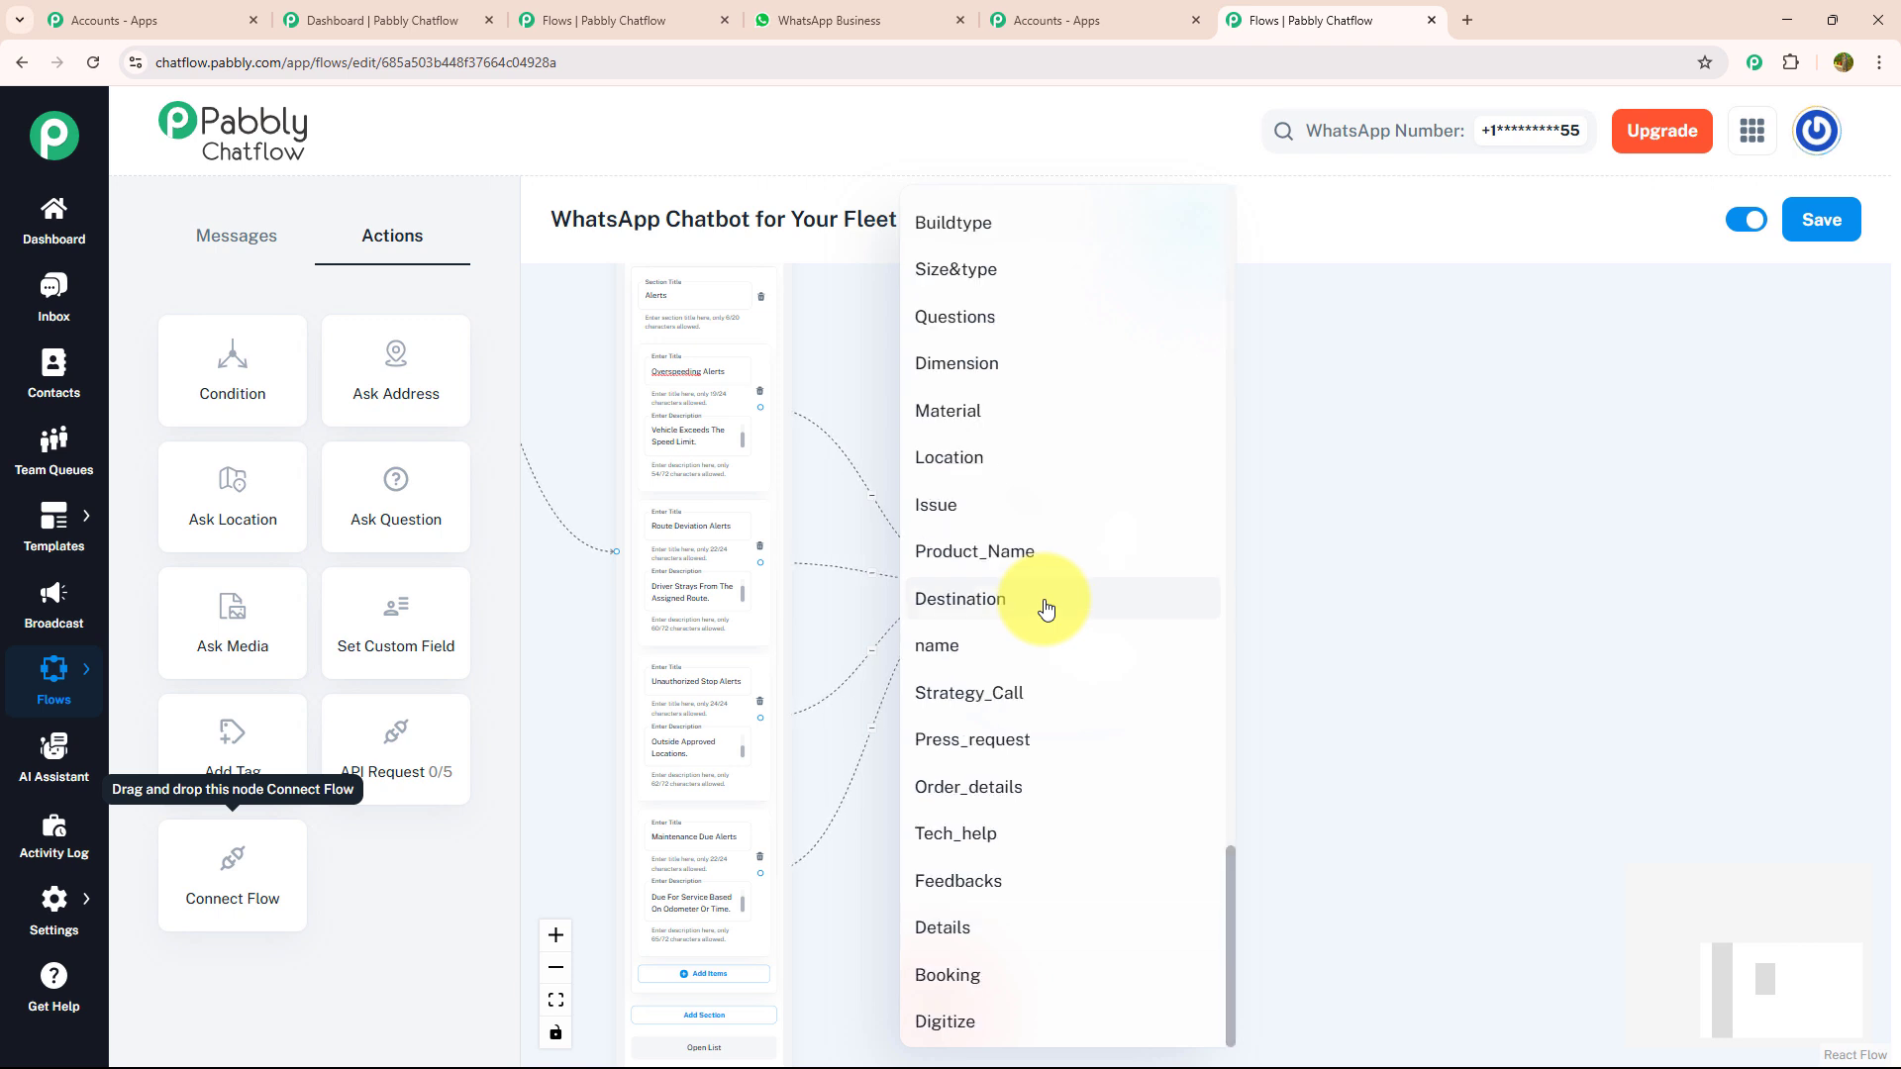
pyautogui.click(1020, 927)
pyautogui.click(1031, 650)
pyautogui.click(1011, 684)
pyautogui.moveTo(1231, 467); pyautogui.dragTo(1227, 510)
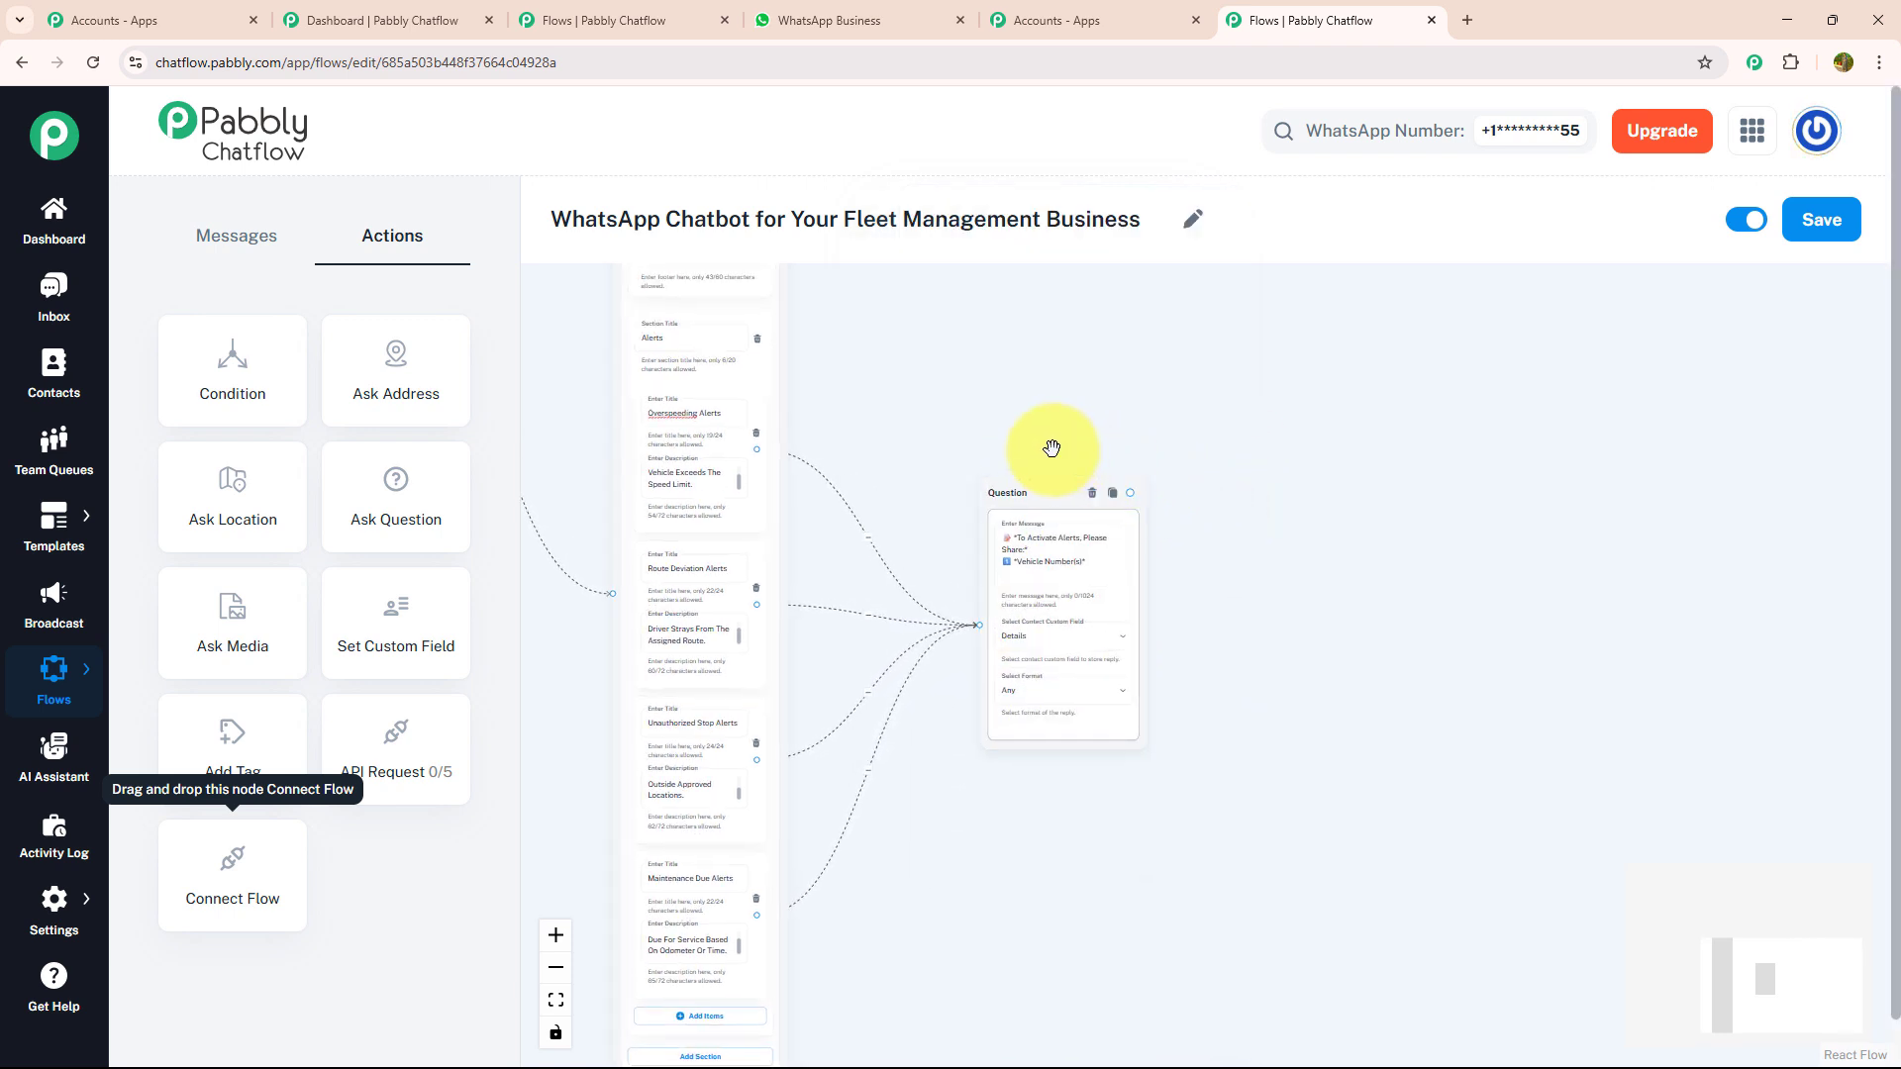
# - Link a Text Button message after the question: "Alerts Will Be Delivered Right Here On WhatsApp, In Real Time! *TrackNGo – Stay Alert, Stay Ahead.*"
pyautogui.moveTo(1131, 492); pyautogui.dragTo(1425, 432)
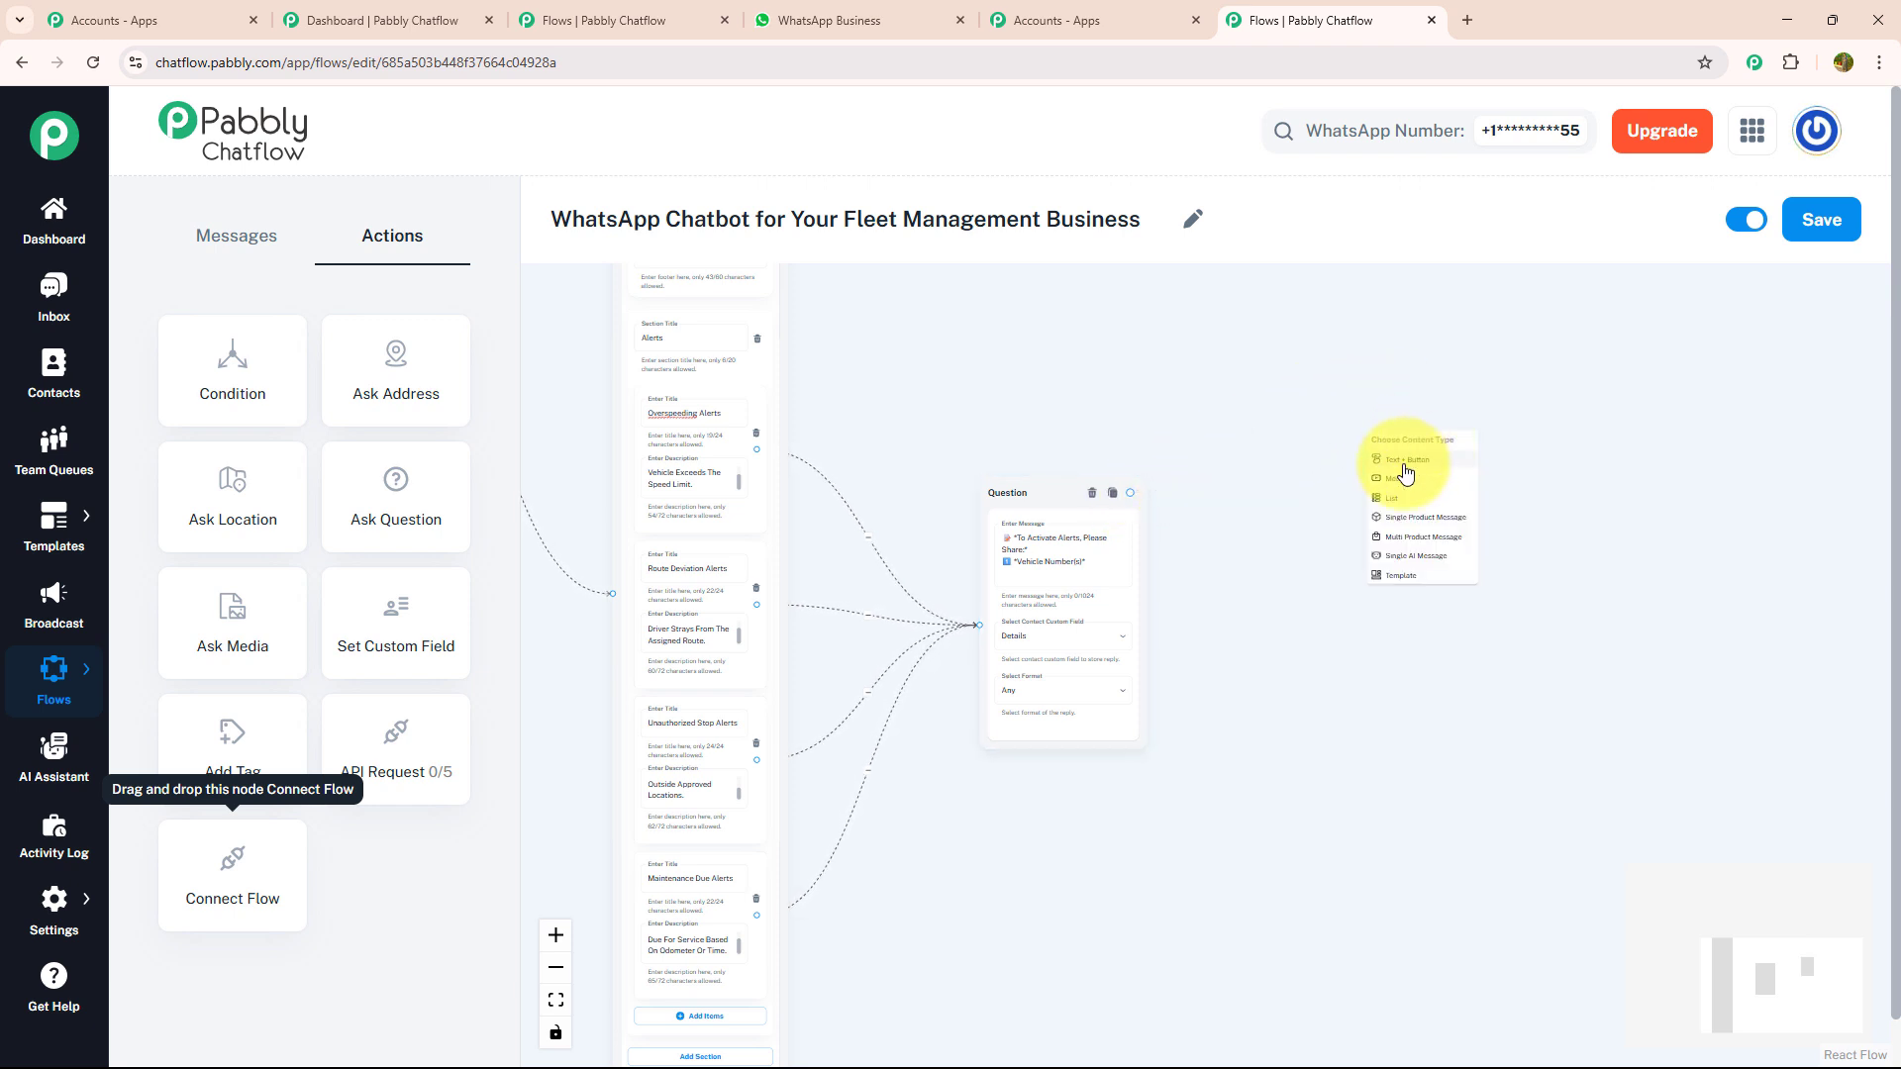
pyautogui.click(1396, 461)
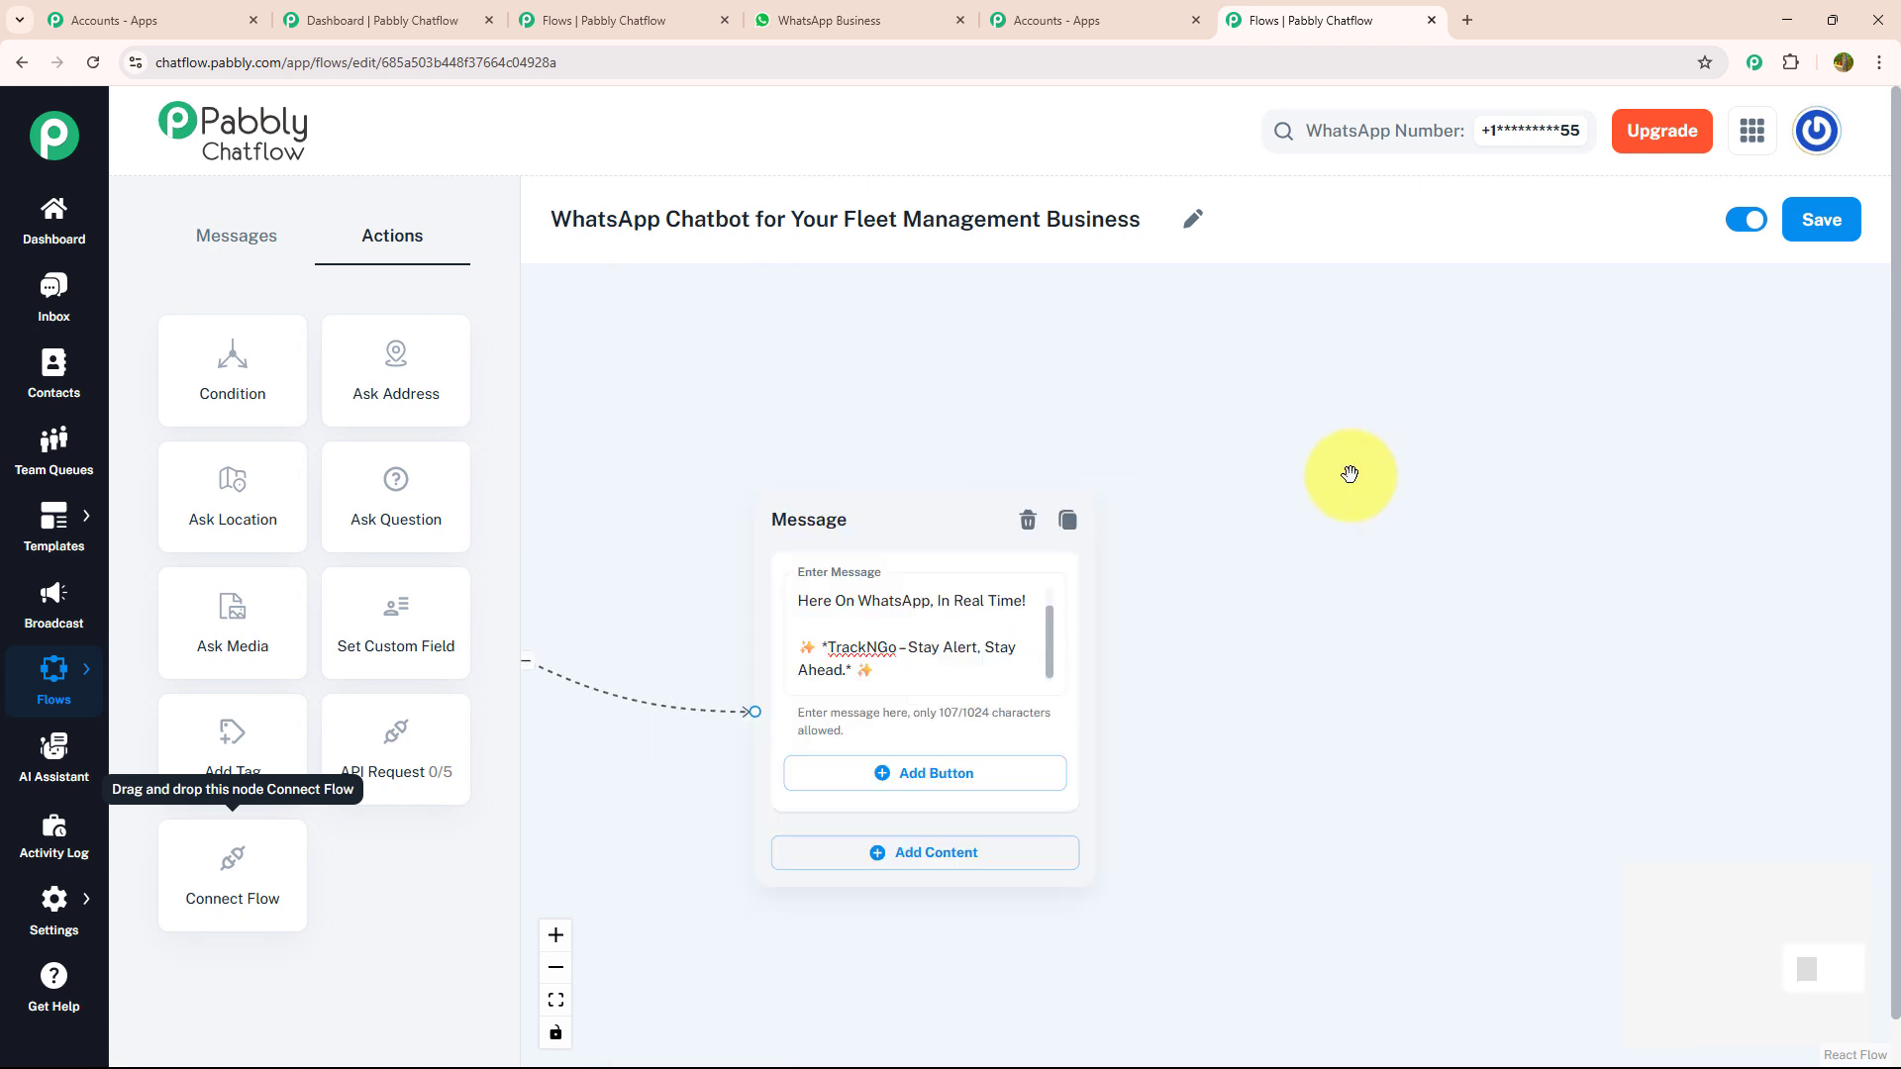
pyautogui.click(1104, 644)
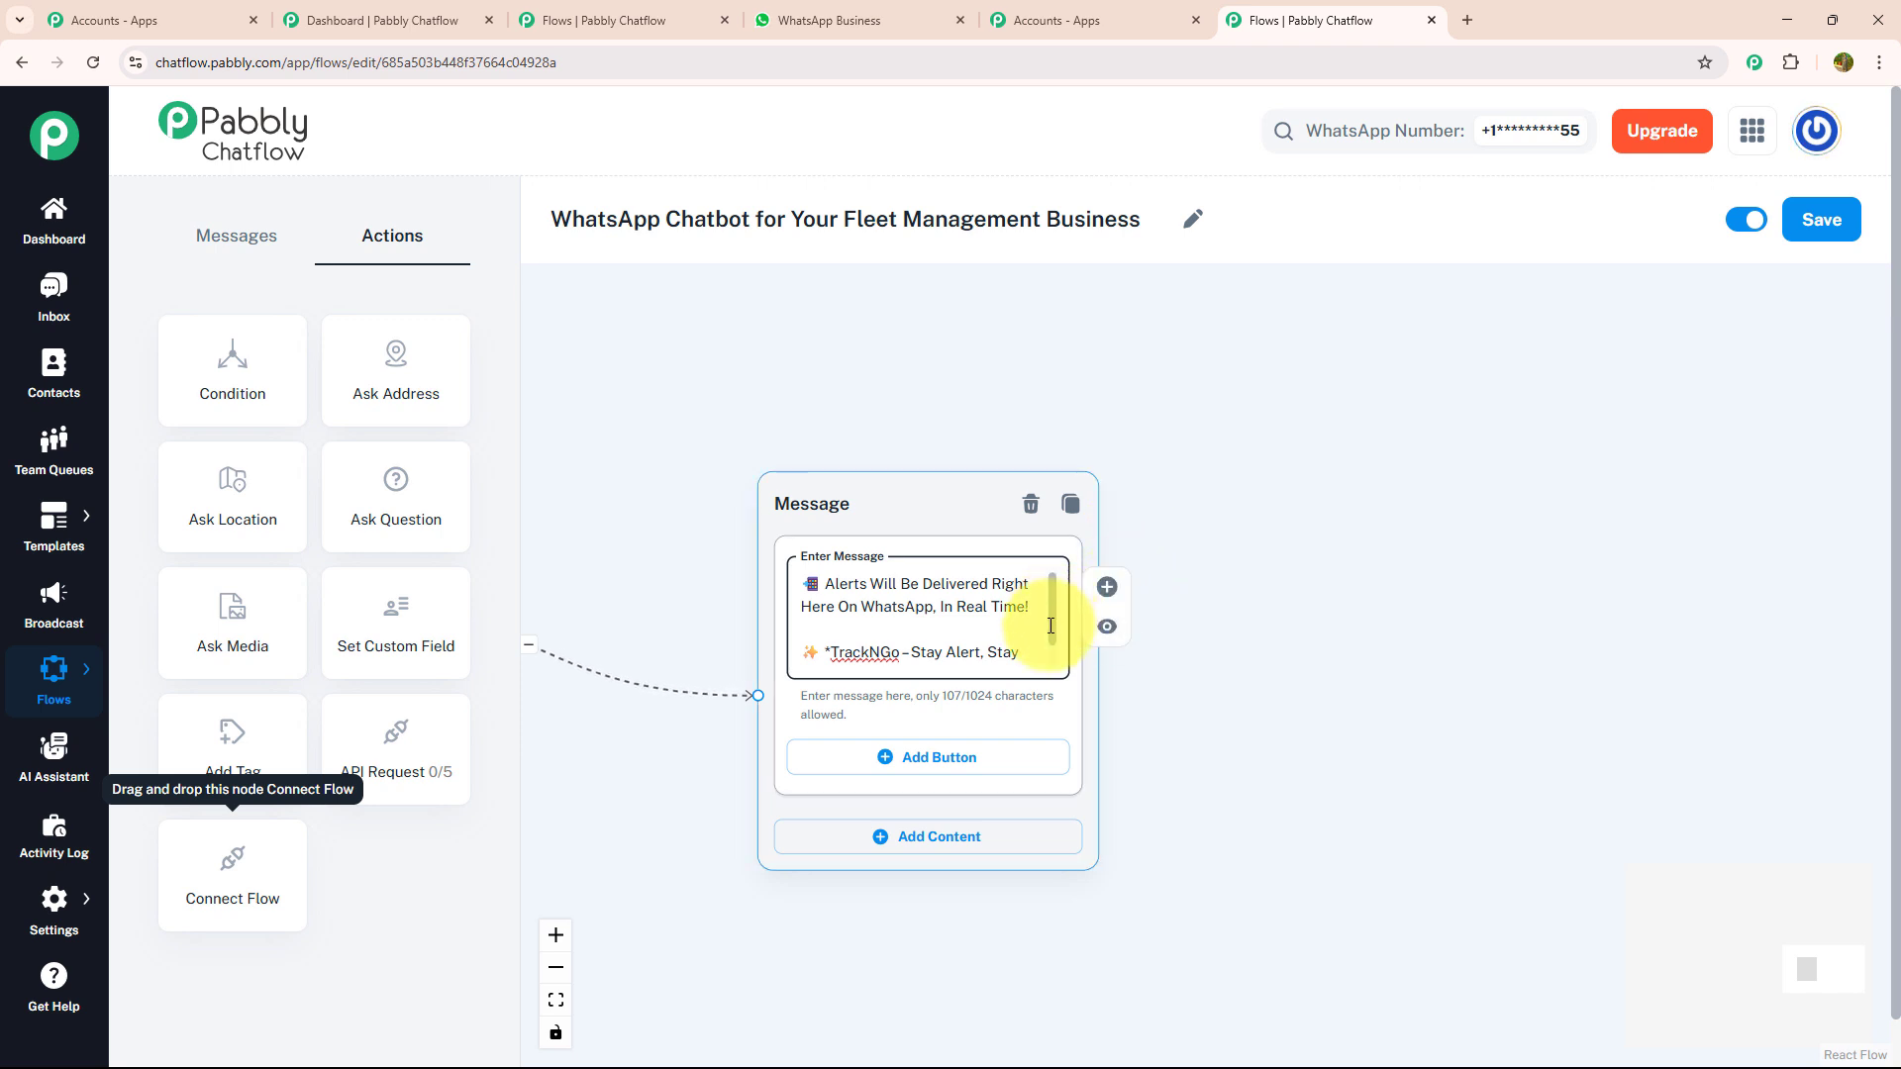
pyautogui.moveTo(1051, 626); pyautogui.dragTo(1051, 639)
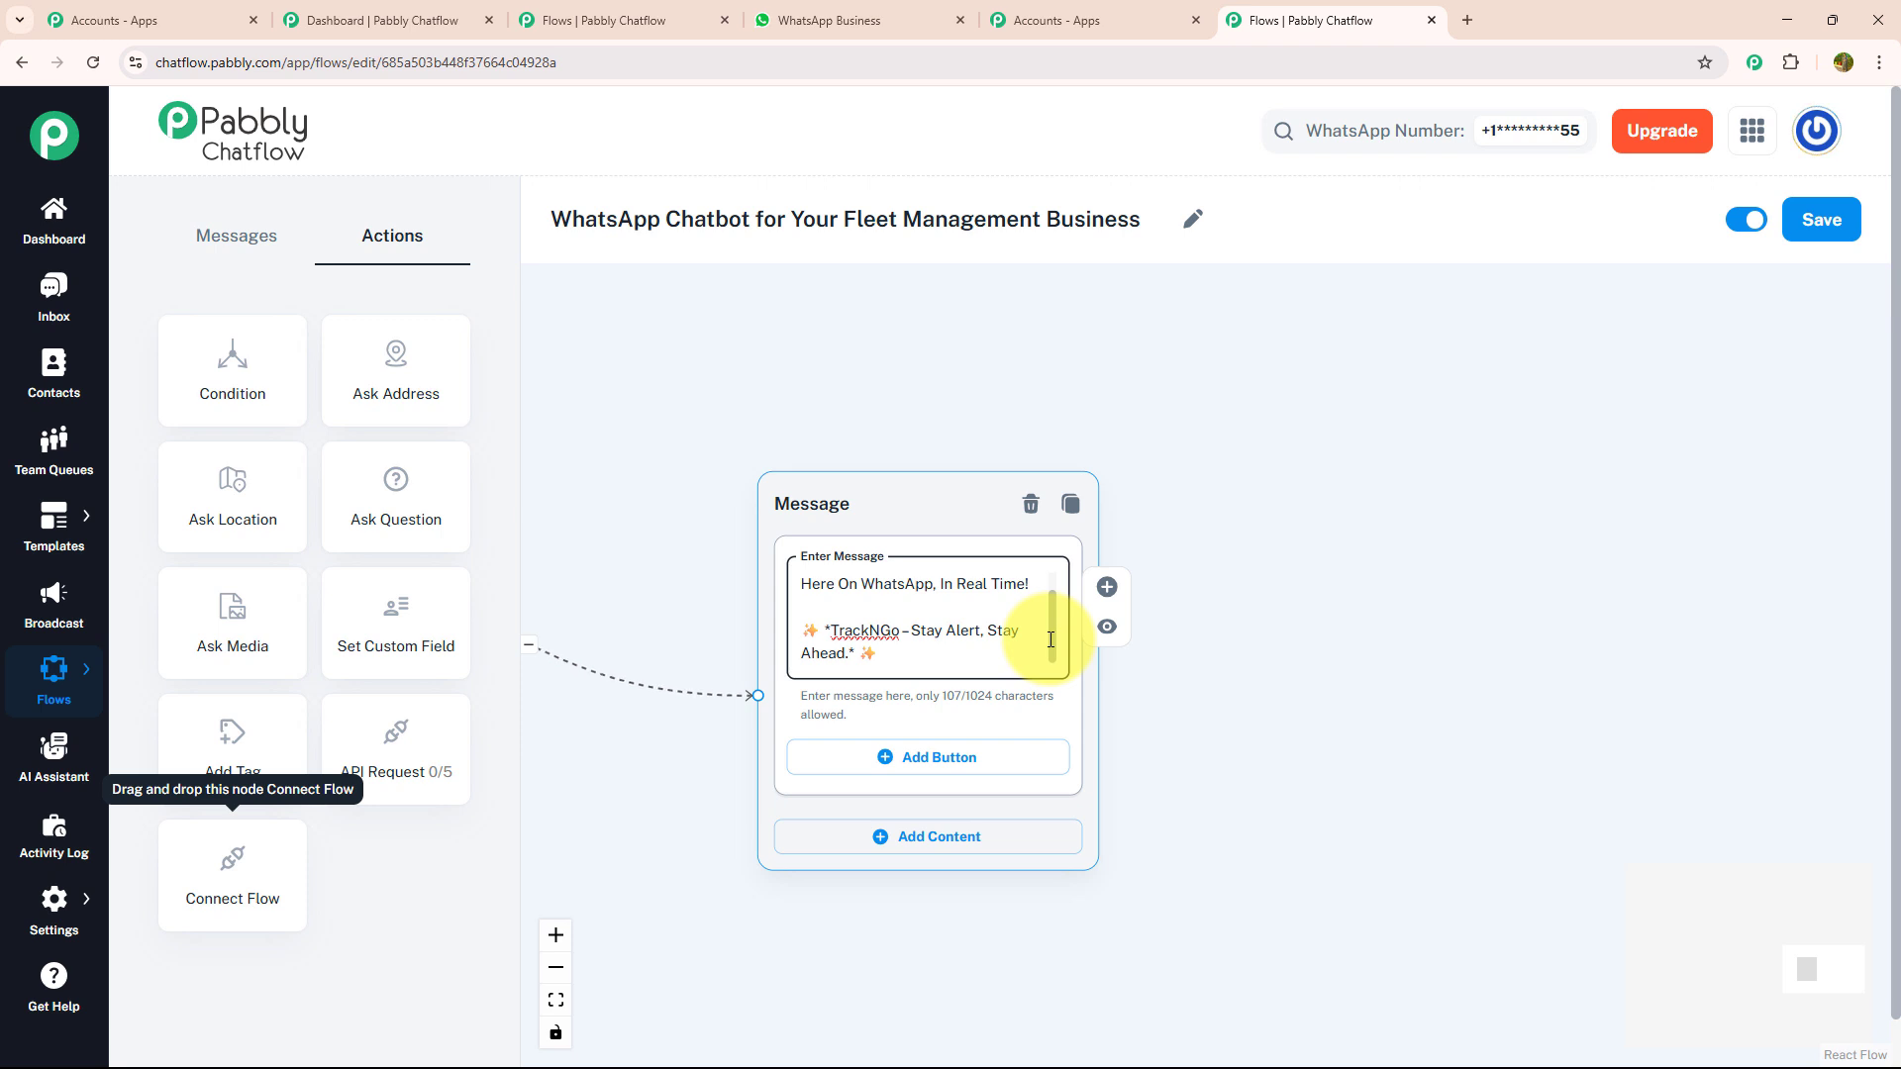
pyautogui.scroll(-3, 1053, 627)
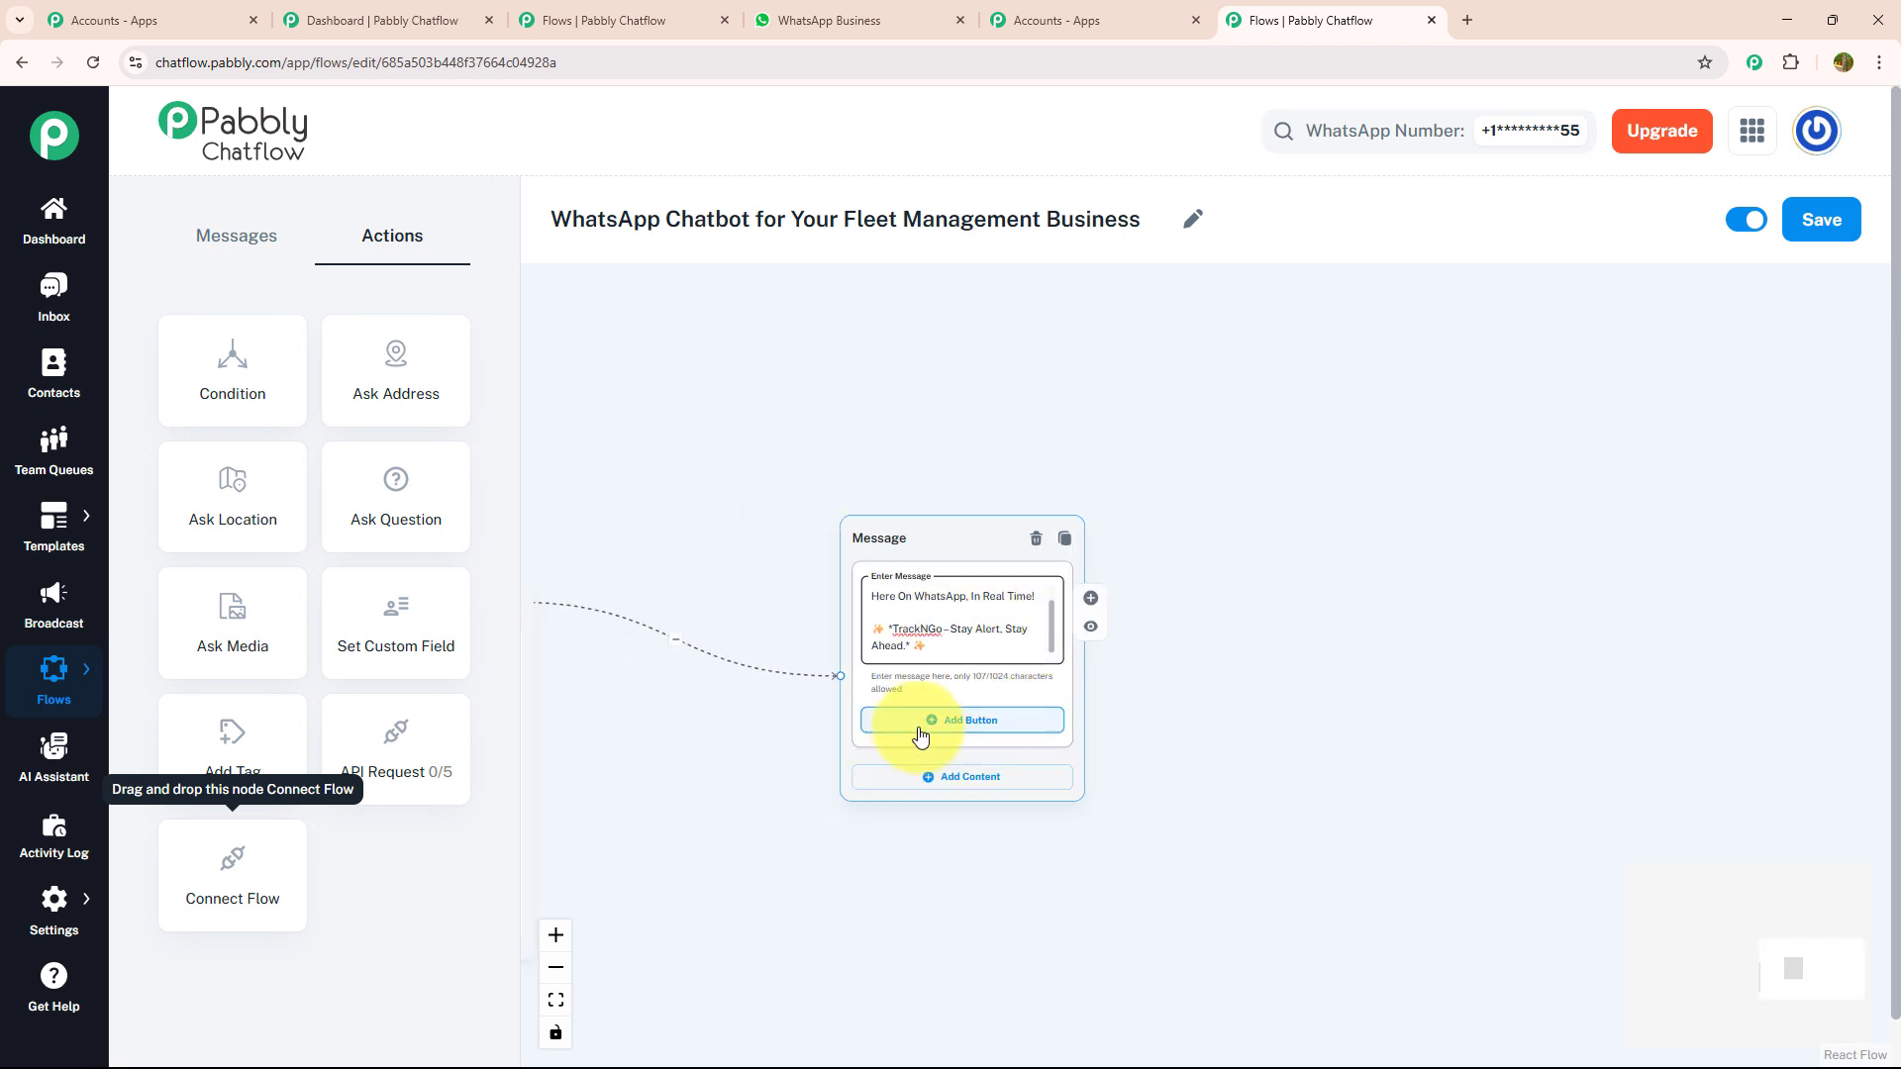
# - Add a "Menu" button to the alert confirmation message and connect it back to the welcome message
pyautogui.click(919, 734)
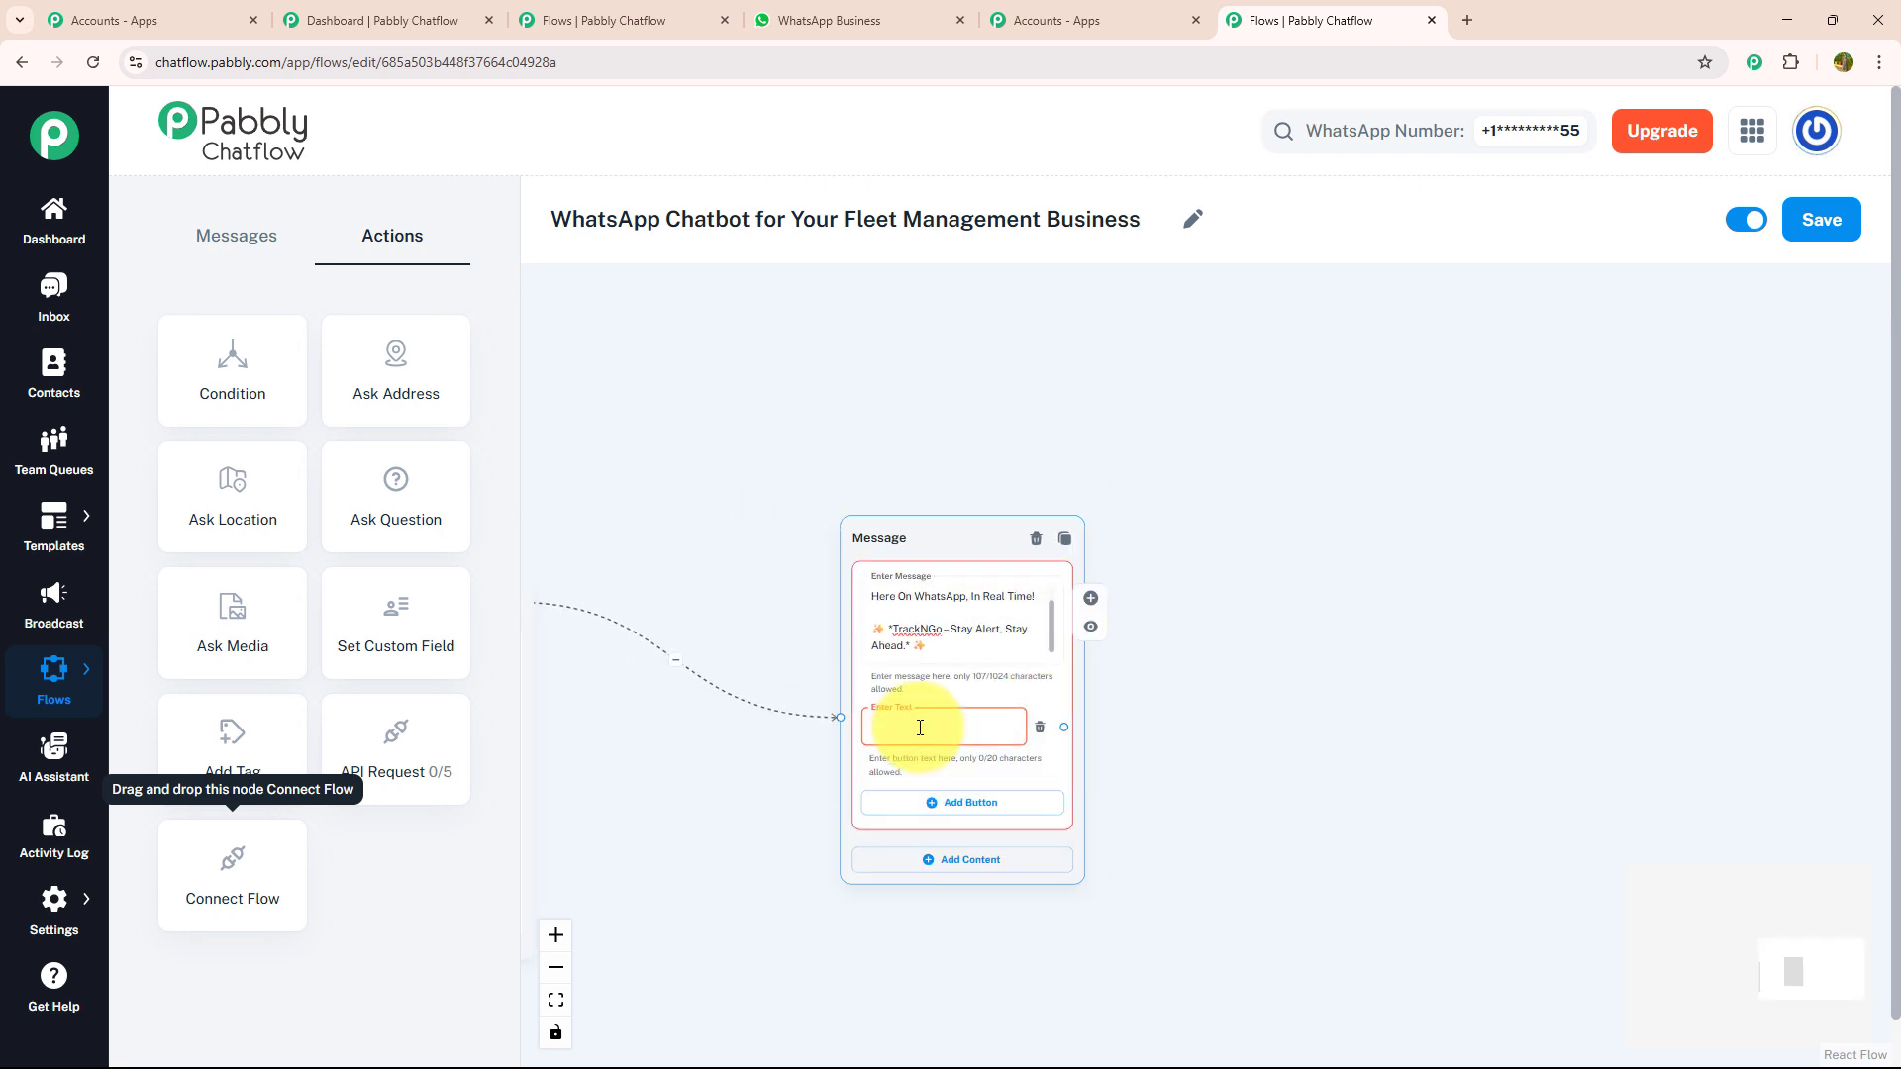
pyautogui.scroll(-2, 1069, 727)
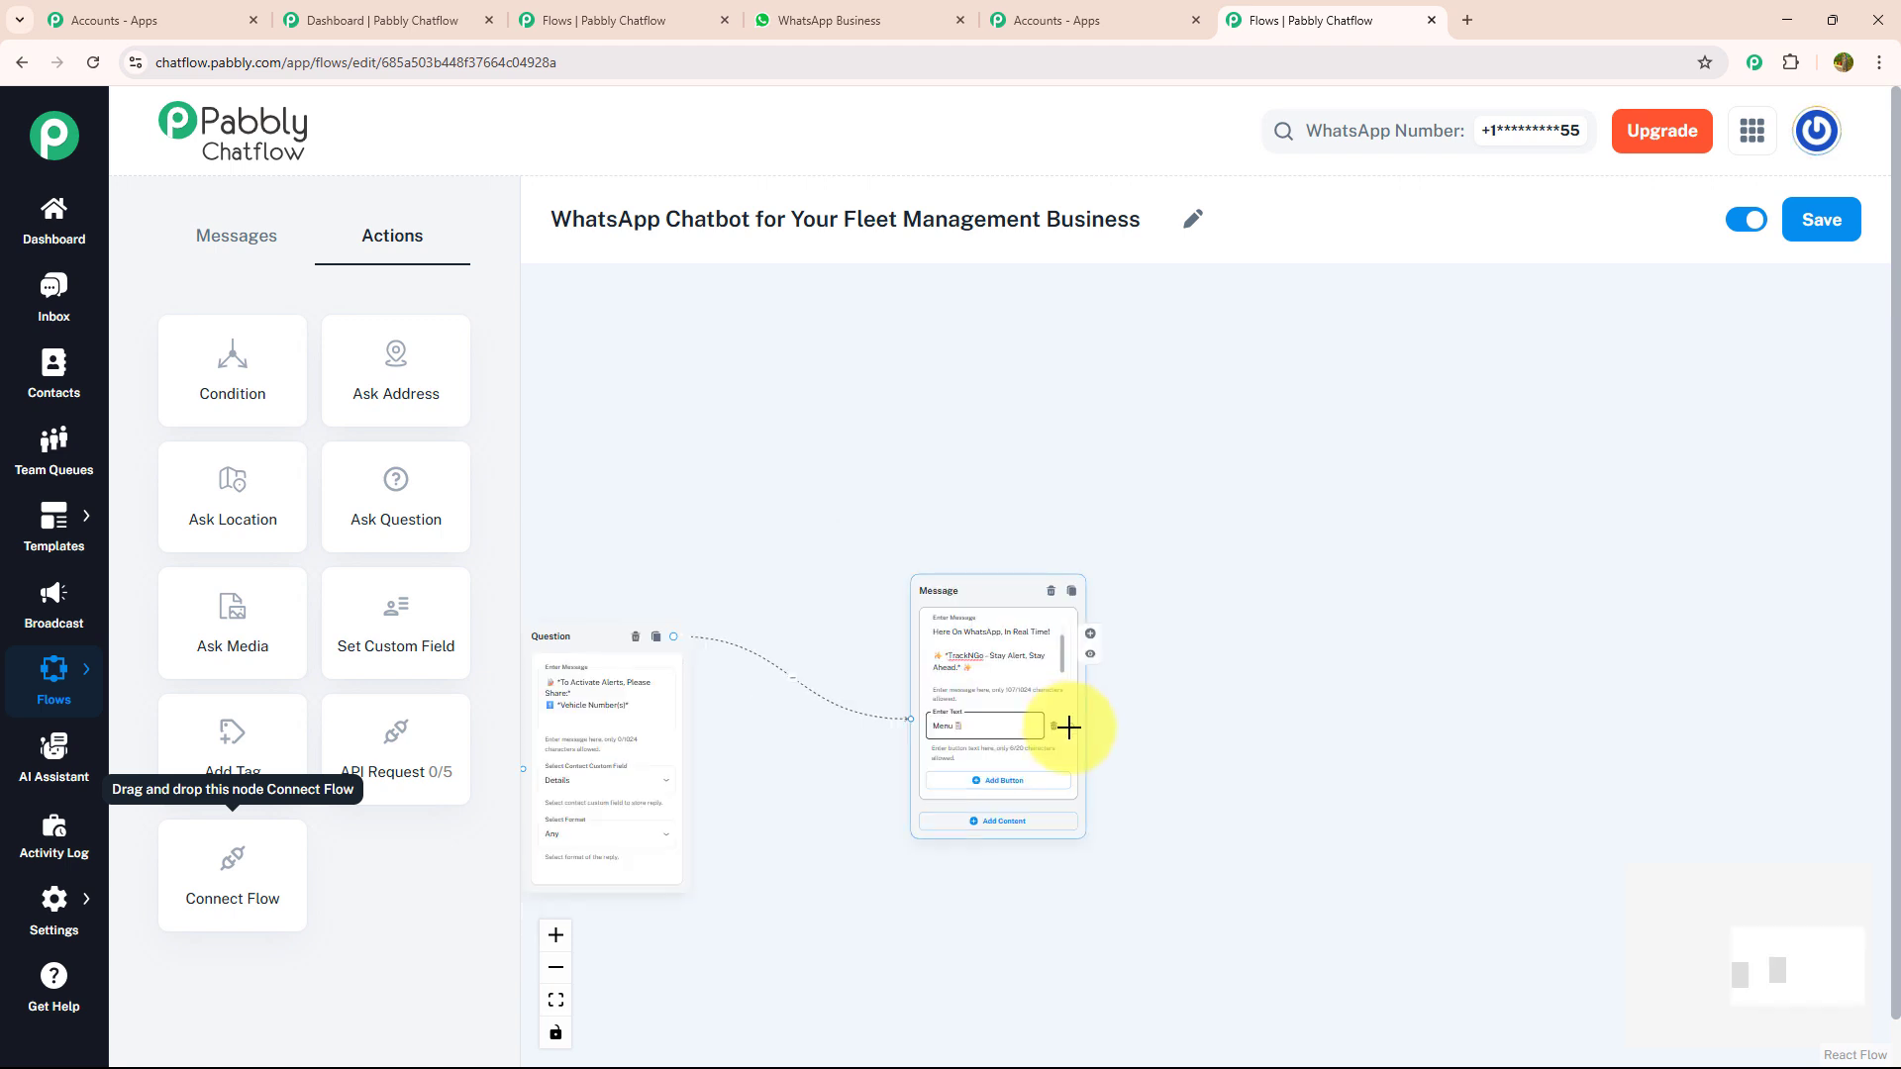
pyautogui.moveTo(1069, 728); pyautogui.dragTo(730, 415)
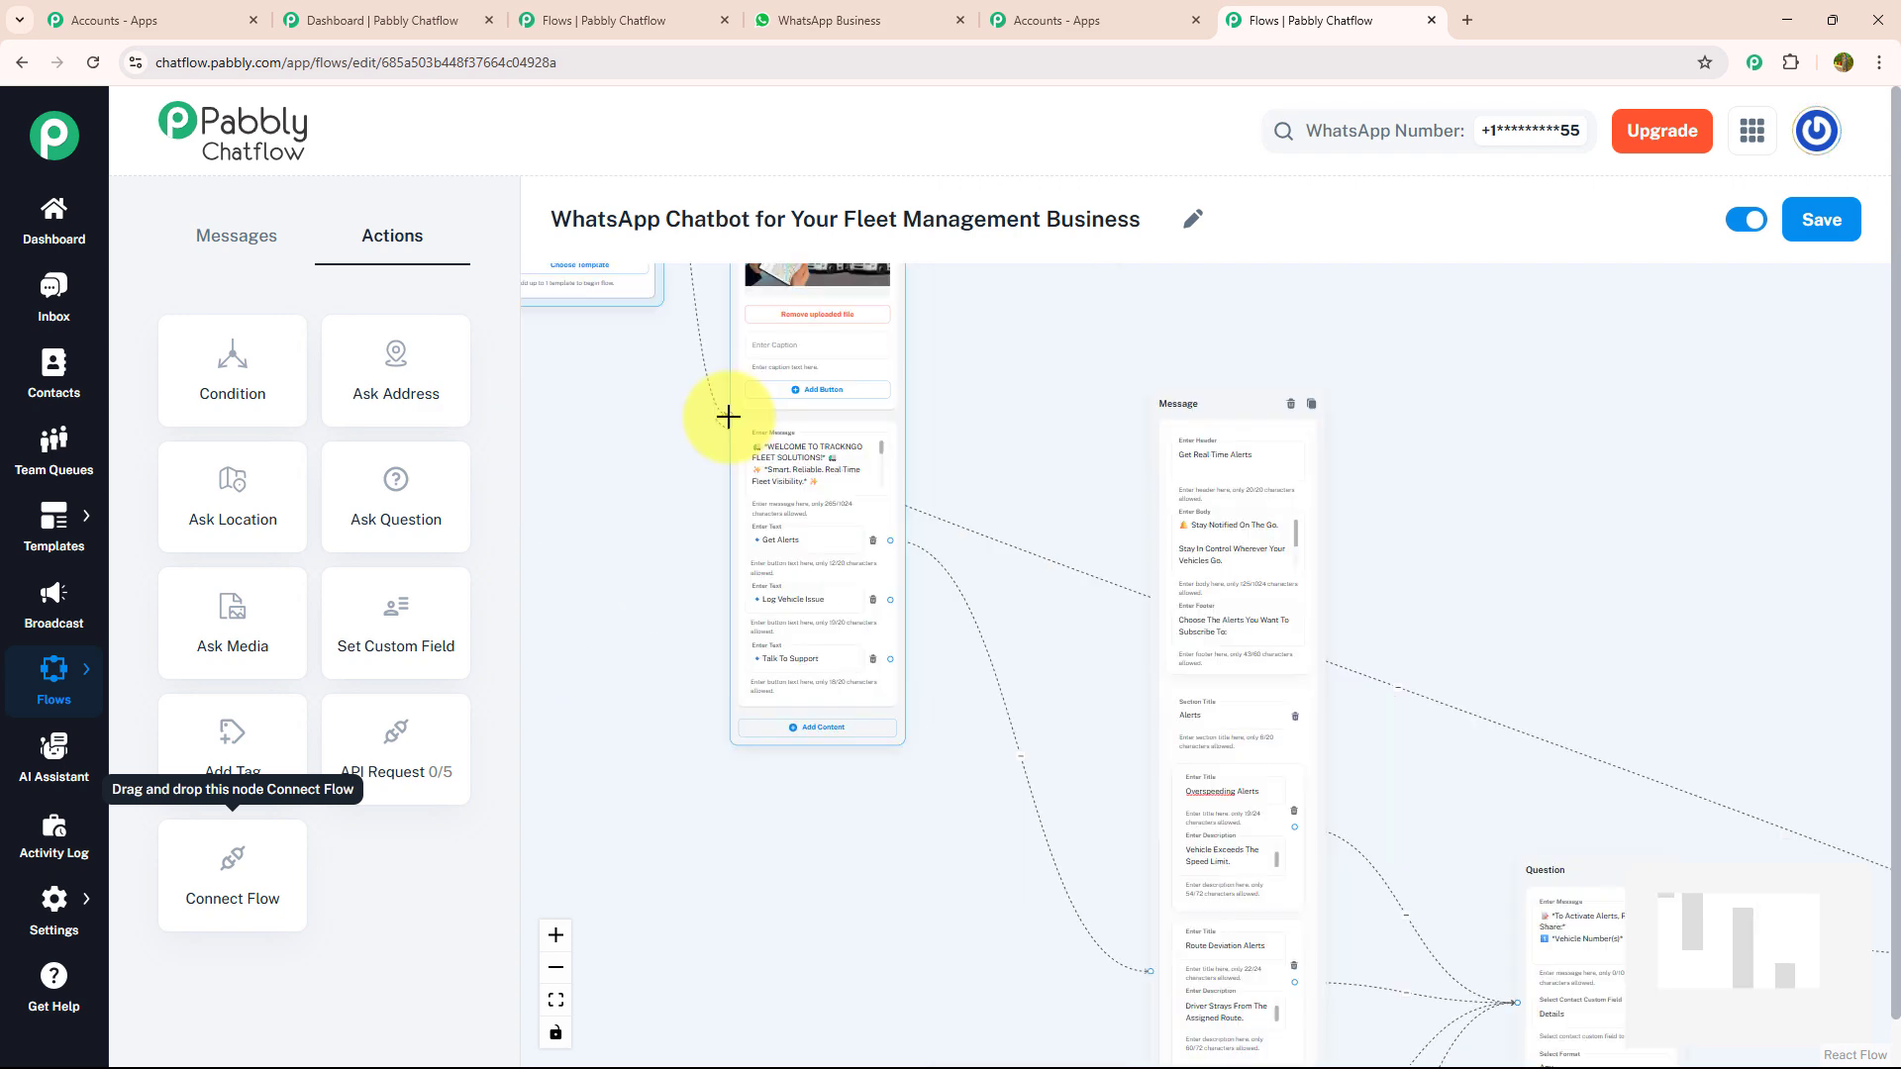
# - Add an Ask Question node near the welcome message and connect the "Log Vehicle Issue" button to it
pyautogui.moveTo(1200, 407); pyautogui.dragTo(1131, 354)
pyautogui.moveTo(1358, 522); pyautogui.dragTo(1197, 306)
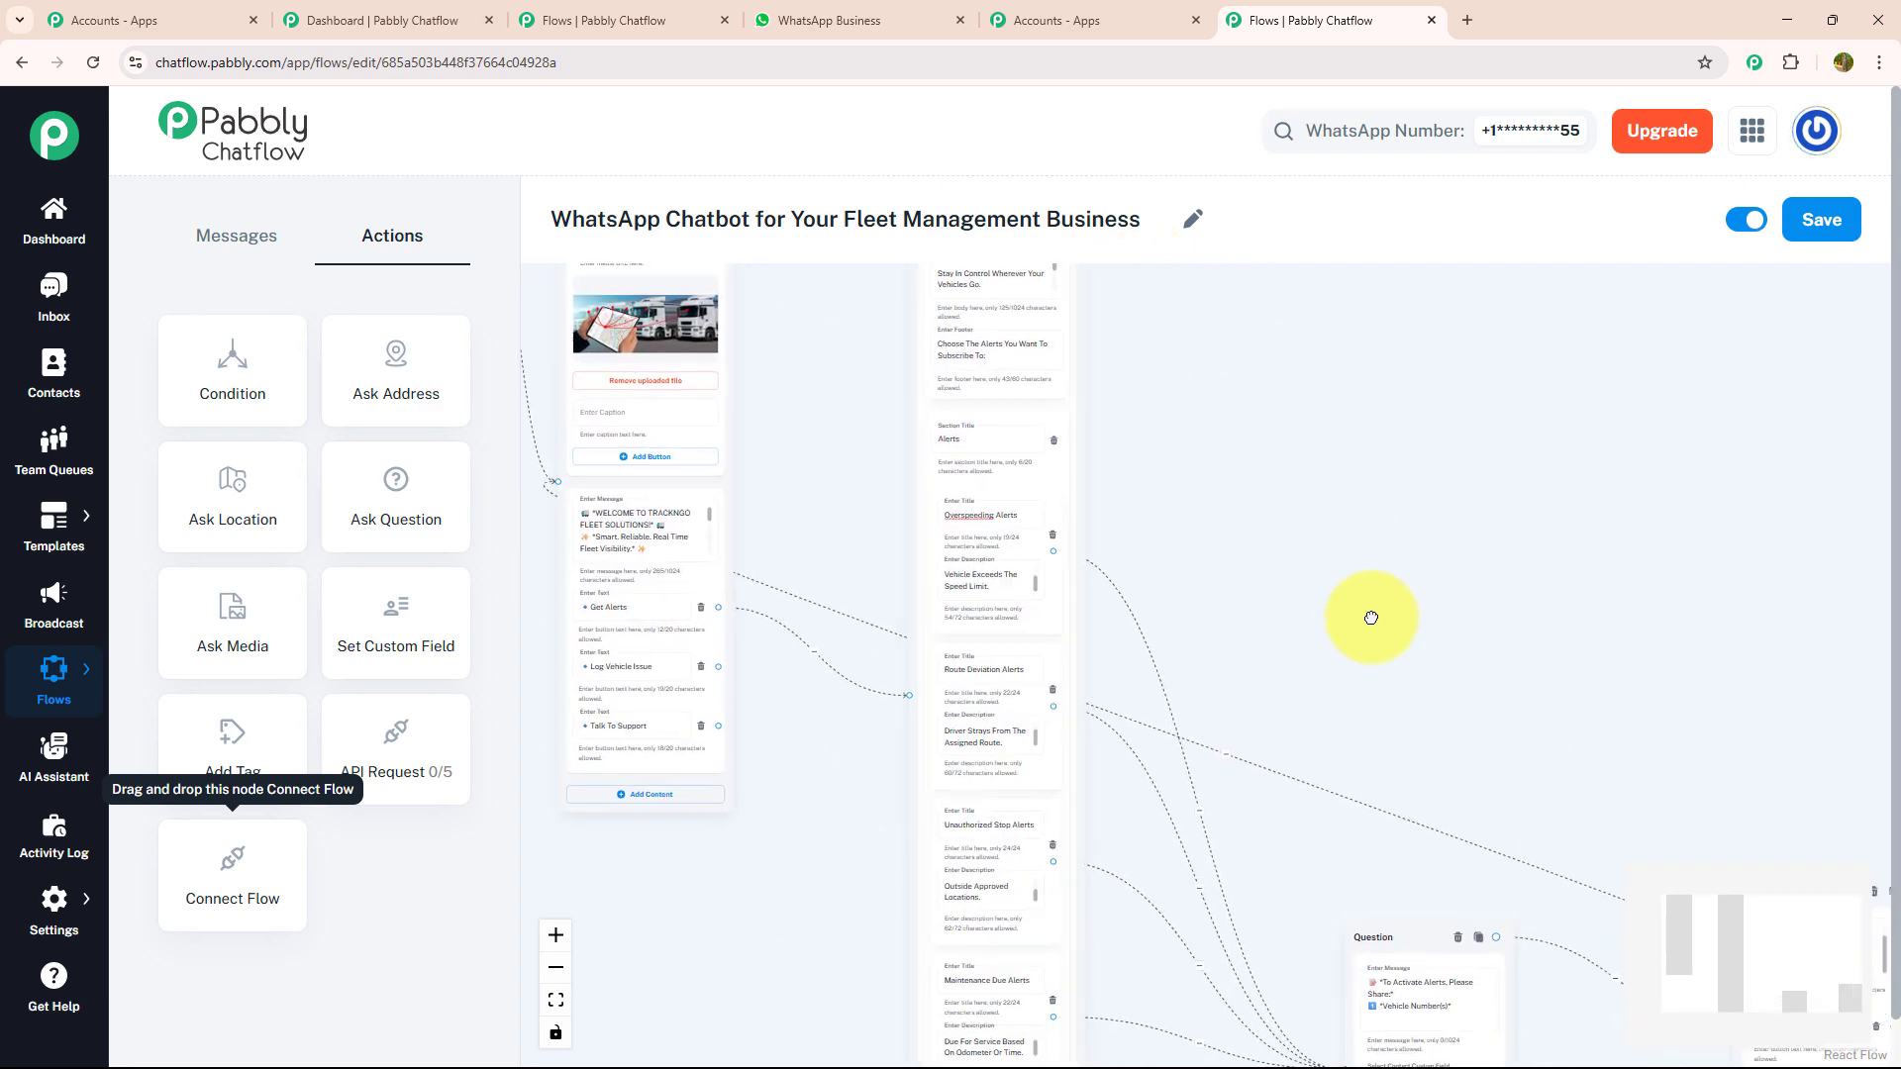
pyautogui.moveTo(1371, 620); pyautogui.dragTo(1222, 406)
pyautogui.scroll(3, 1001, 644)
pyautogui.moveTo(1006, 564); pyautogui.dragTo(1192, 849)
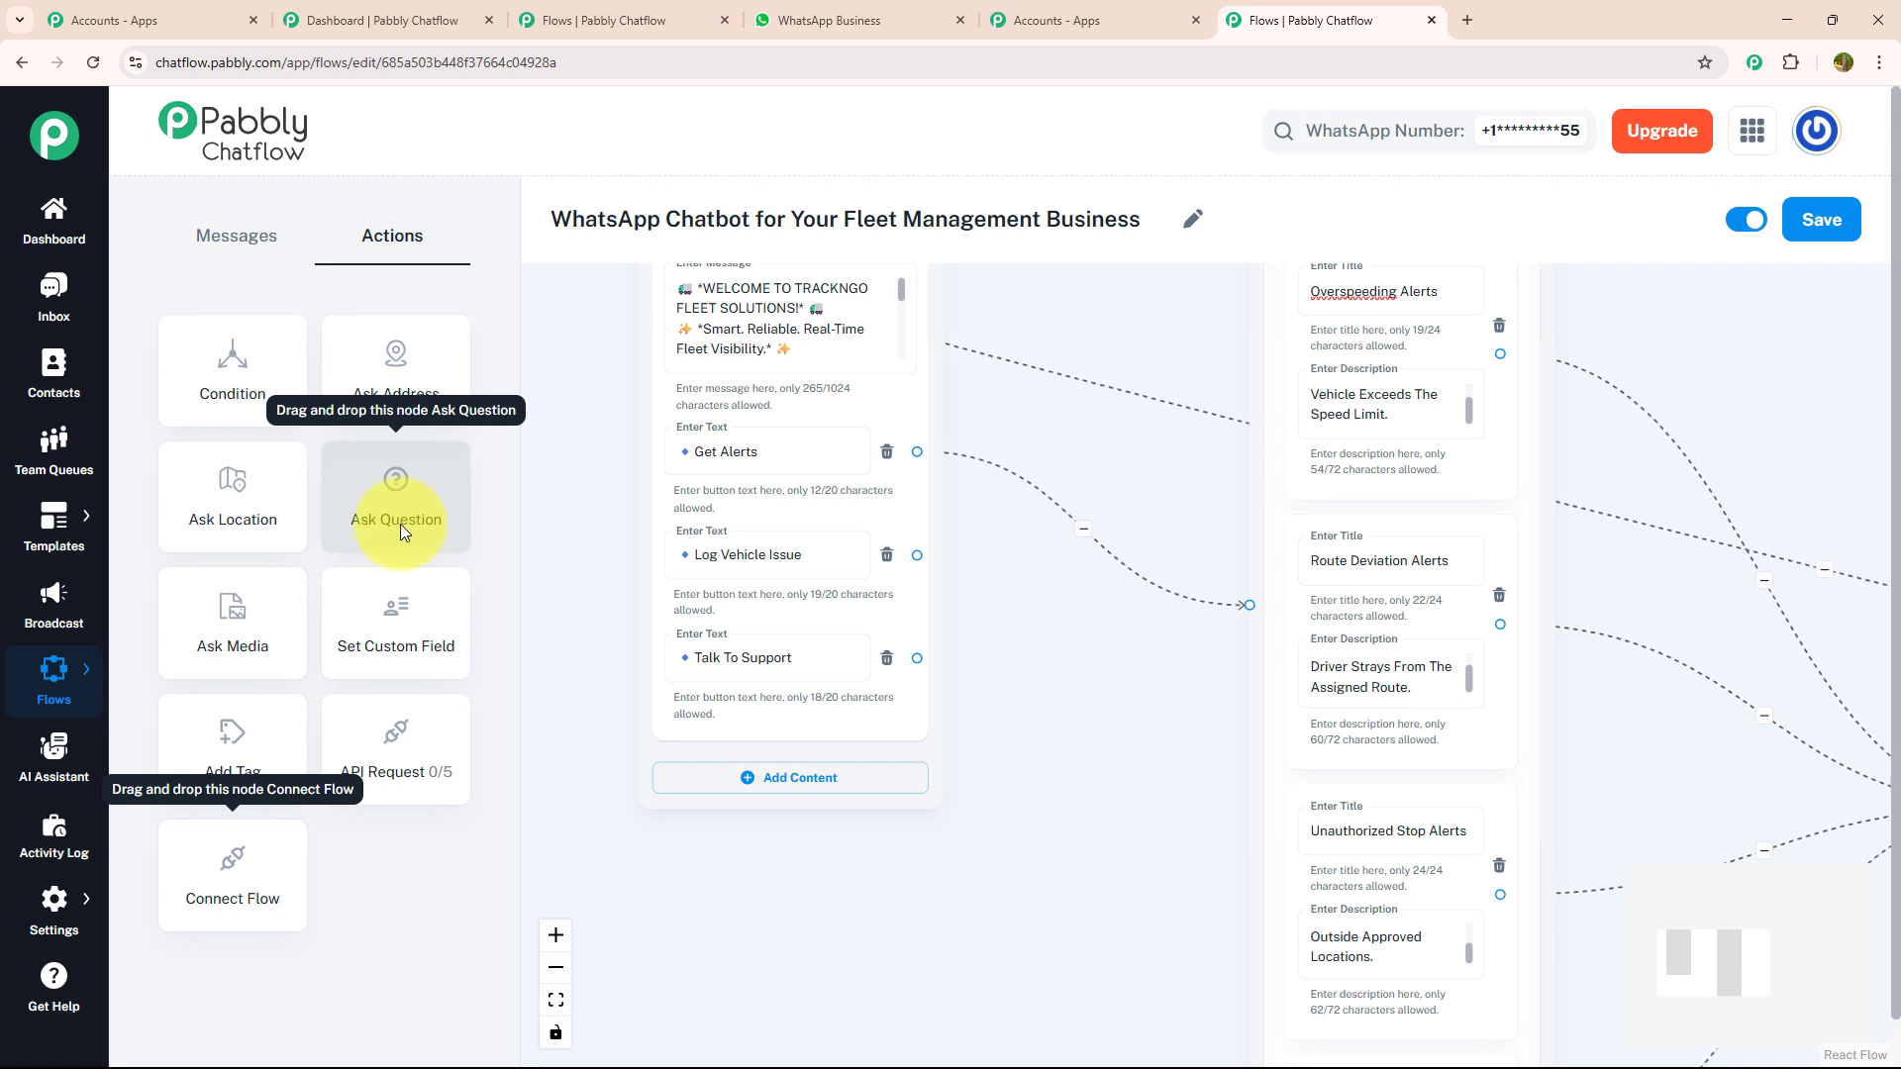
pyautogui.moveTo(390, 515); pyautogui.dragTo(1141, 671)
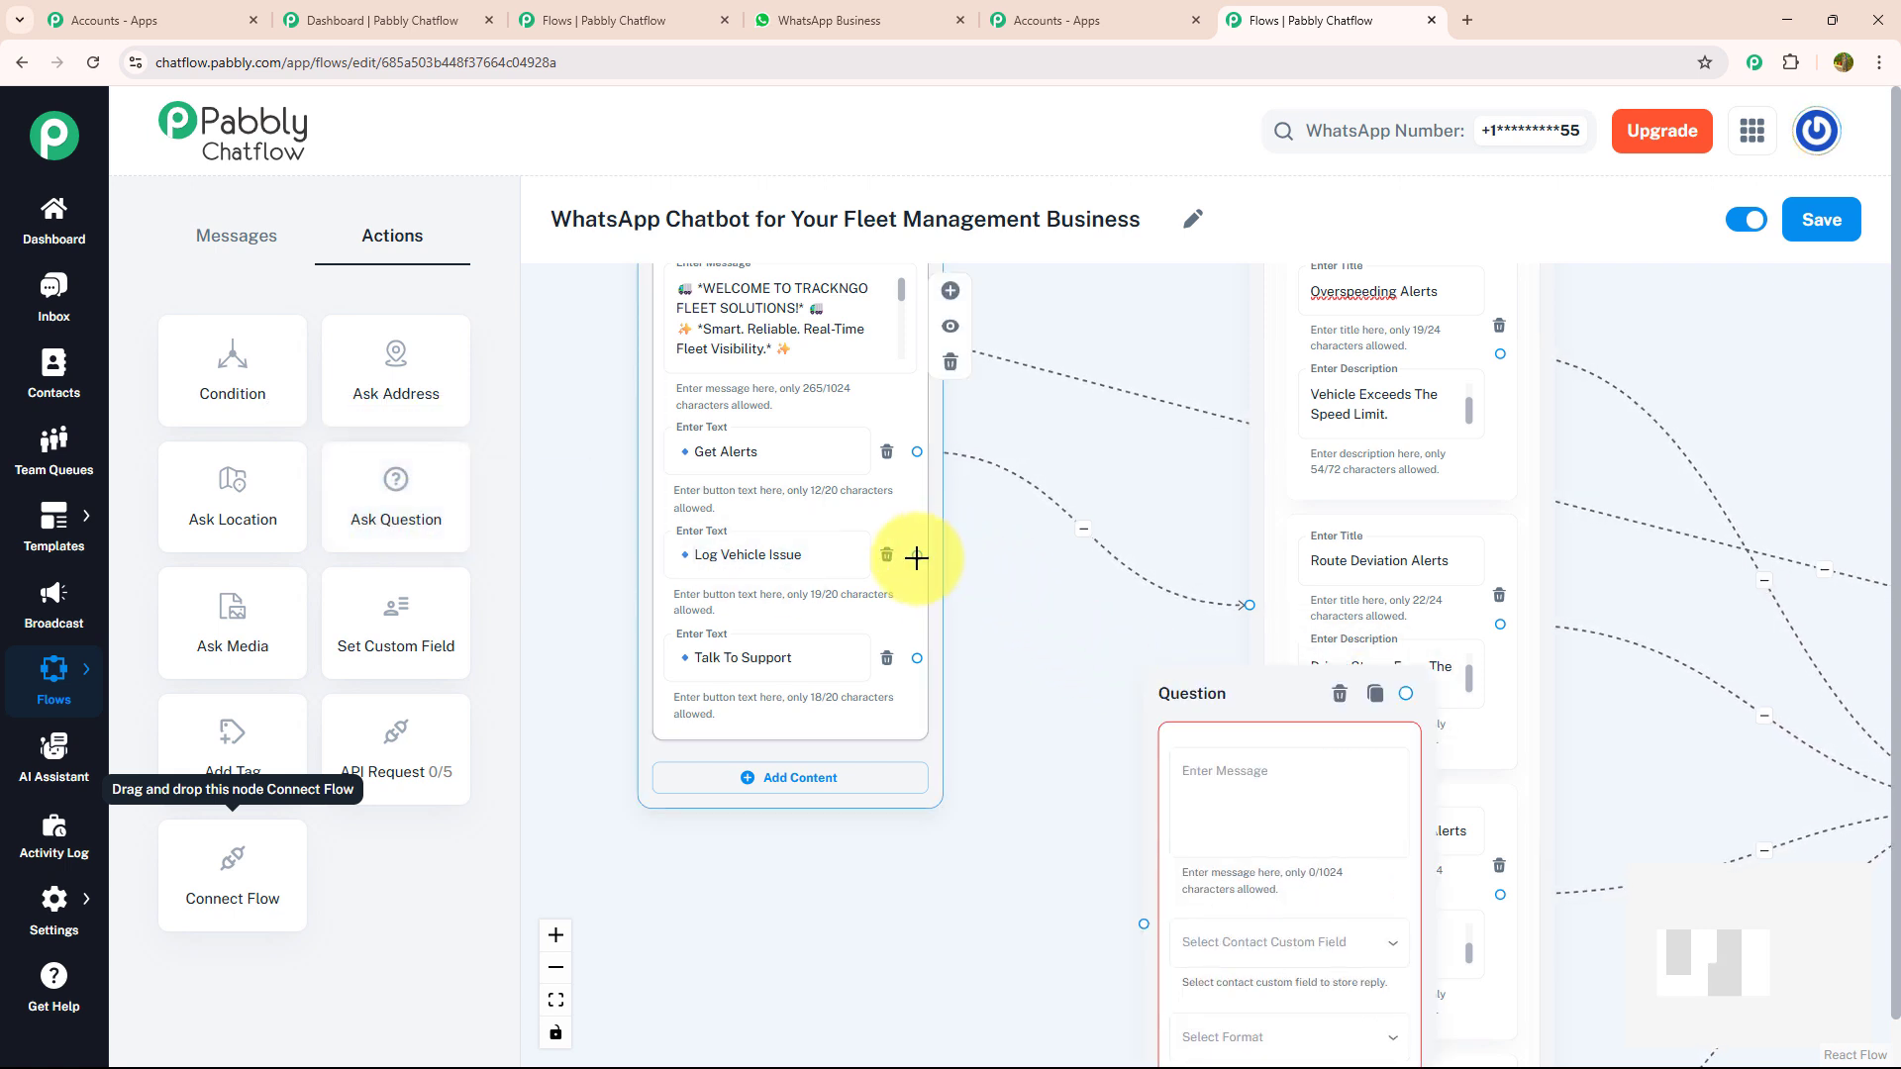
pyautogui.moveTo(917, 558); pyautogui.dragTo(1144, 924)
# - Enter the question message "Found A Problem? Let Us Know Right Away: Please Share: *Vehicle Number / Tracker ID*"
pyautogui.click(1239, 775)
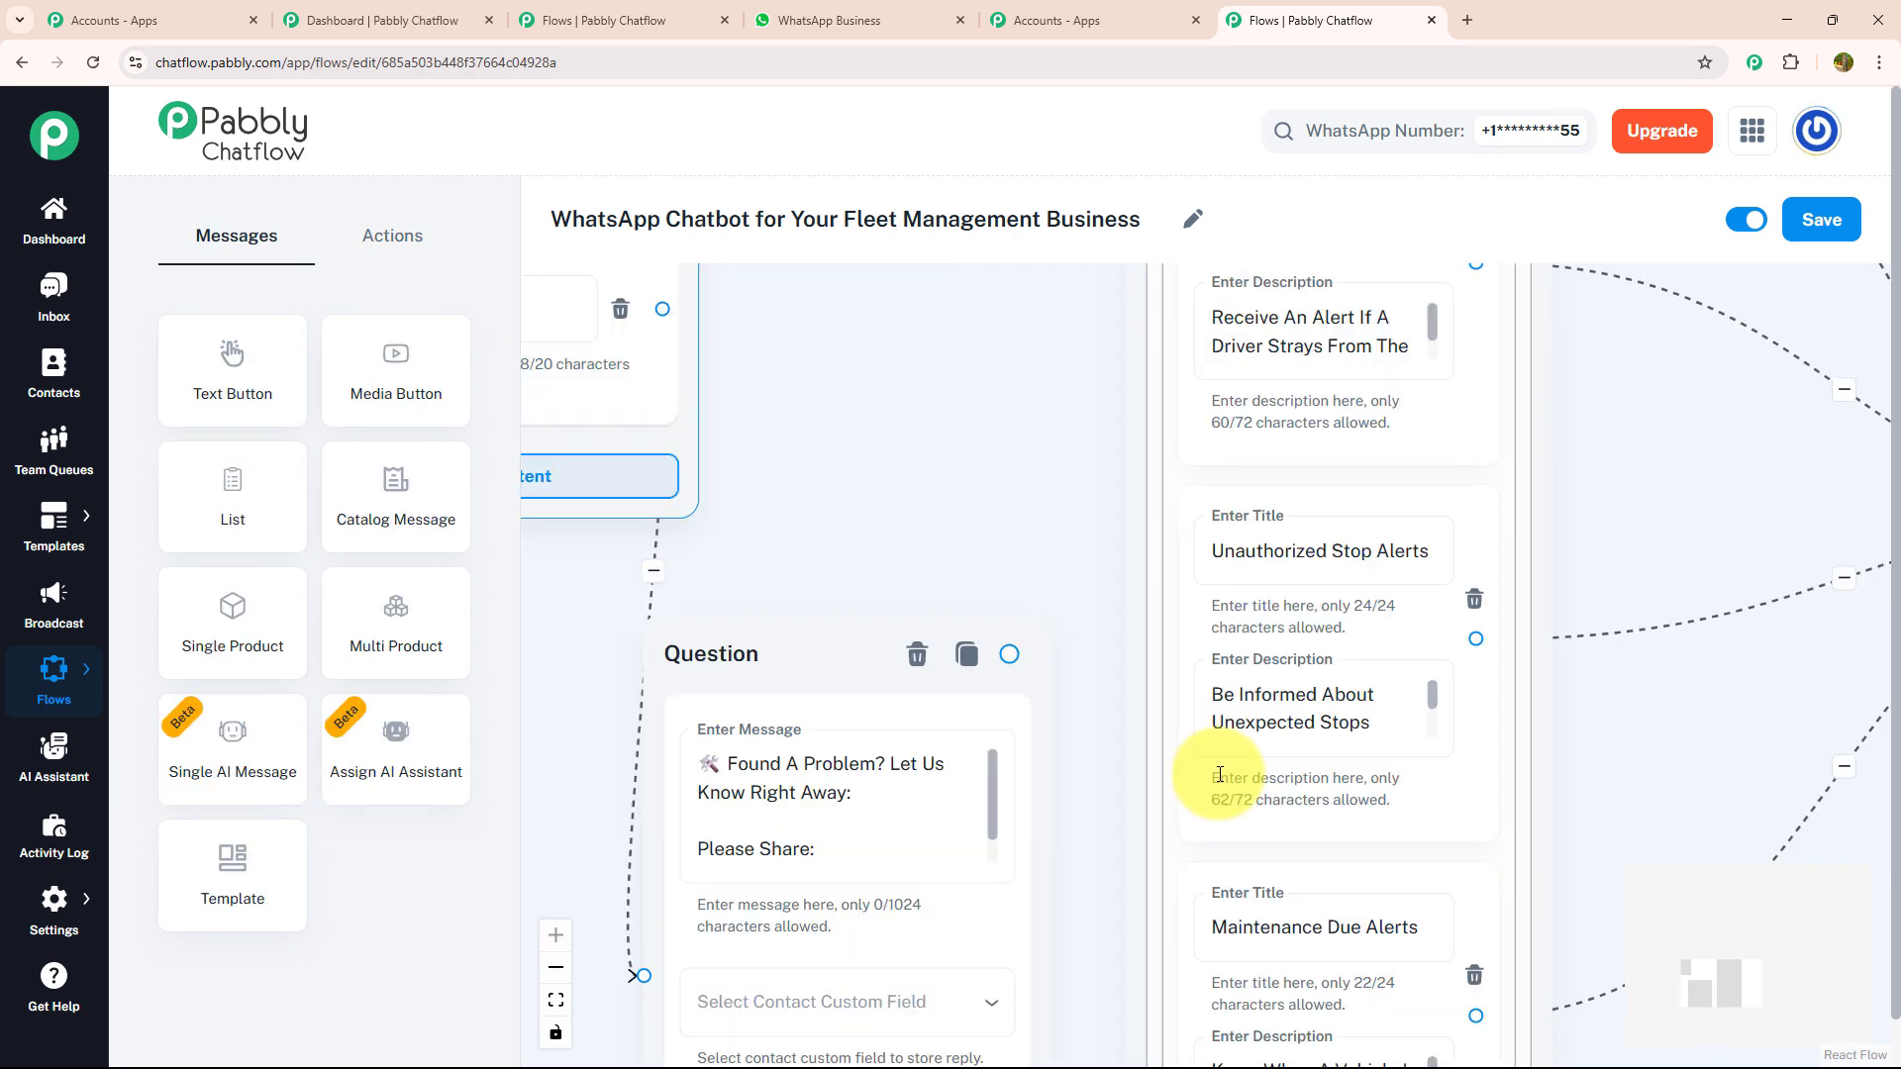
pyautogui.click(1217, 772)
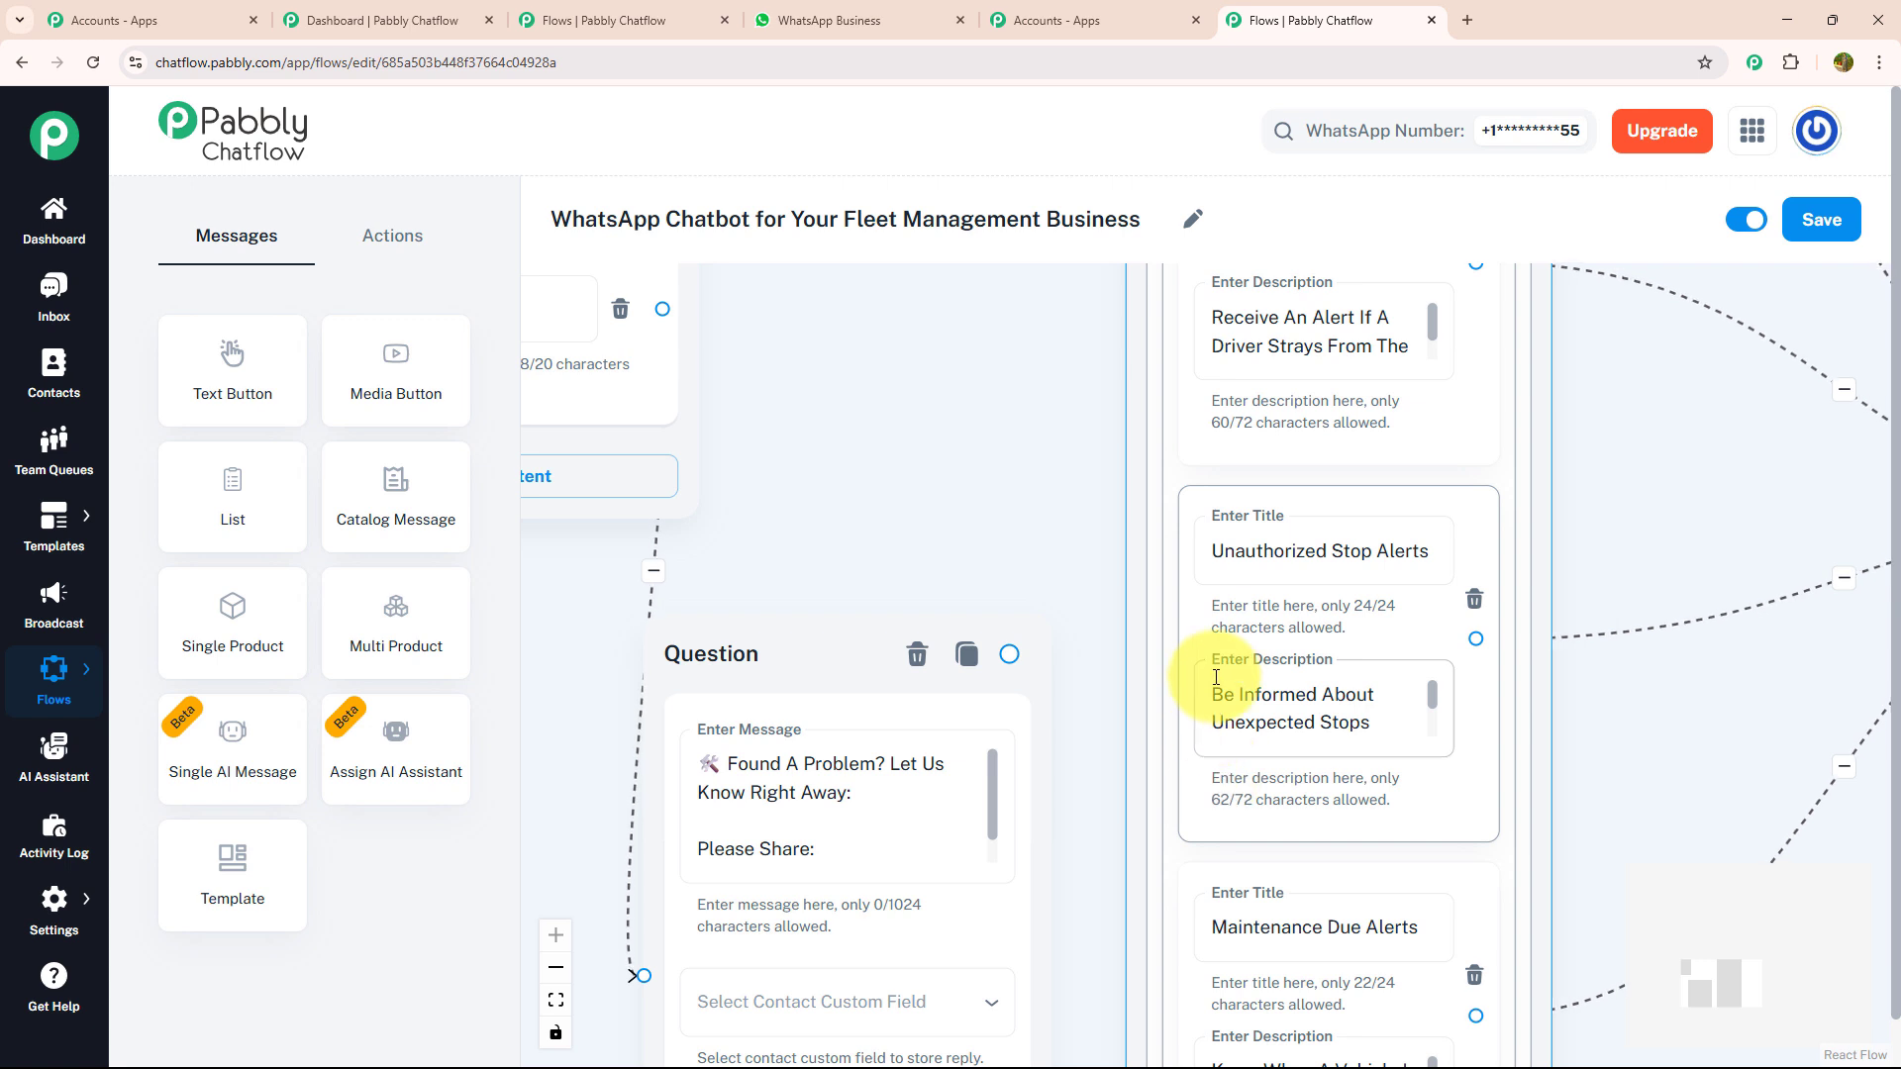
pyautogui.click(982, 654)
pyautogui.click(990, 833)
pyautogui.click(997, 851)
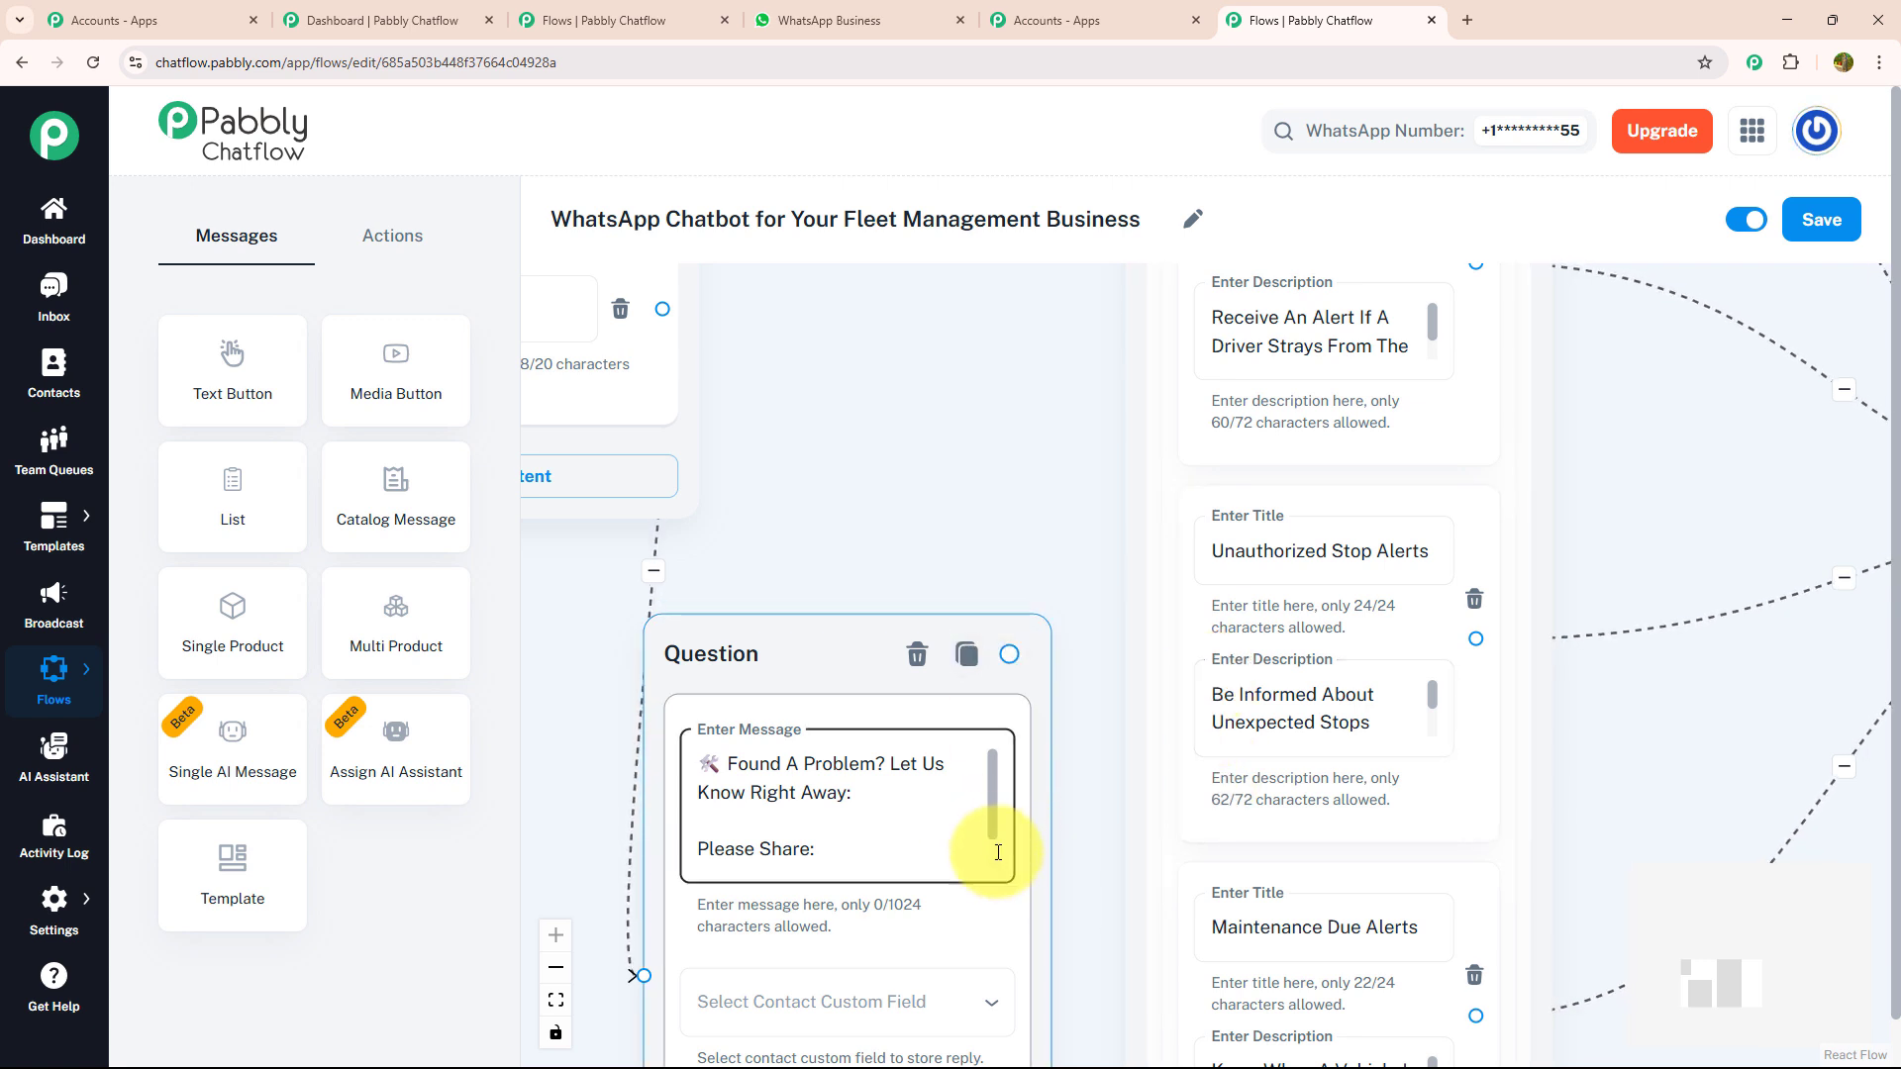
pyautogui.scroll(-1, 1000, 856)
pyautogui.moveTo(1057, 773); pyautogui.dragTo(1107, 501)
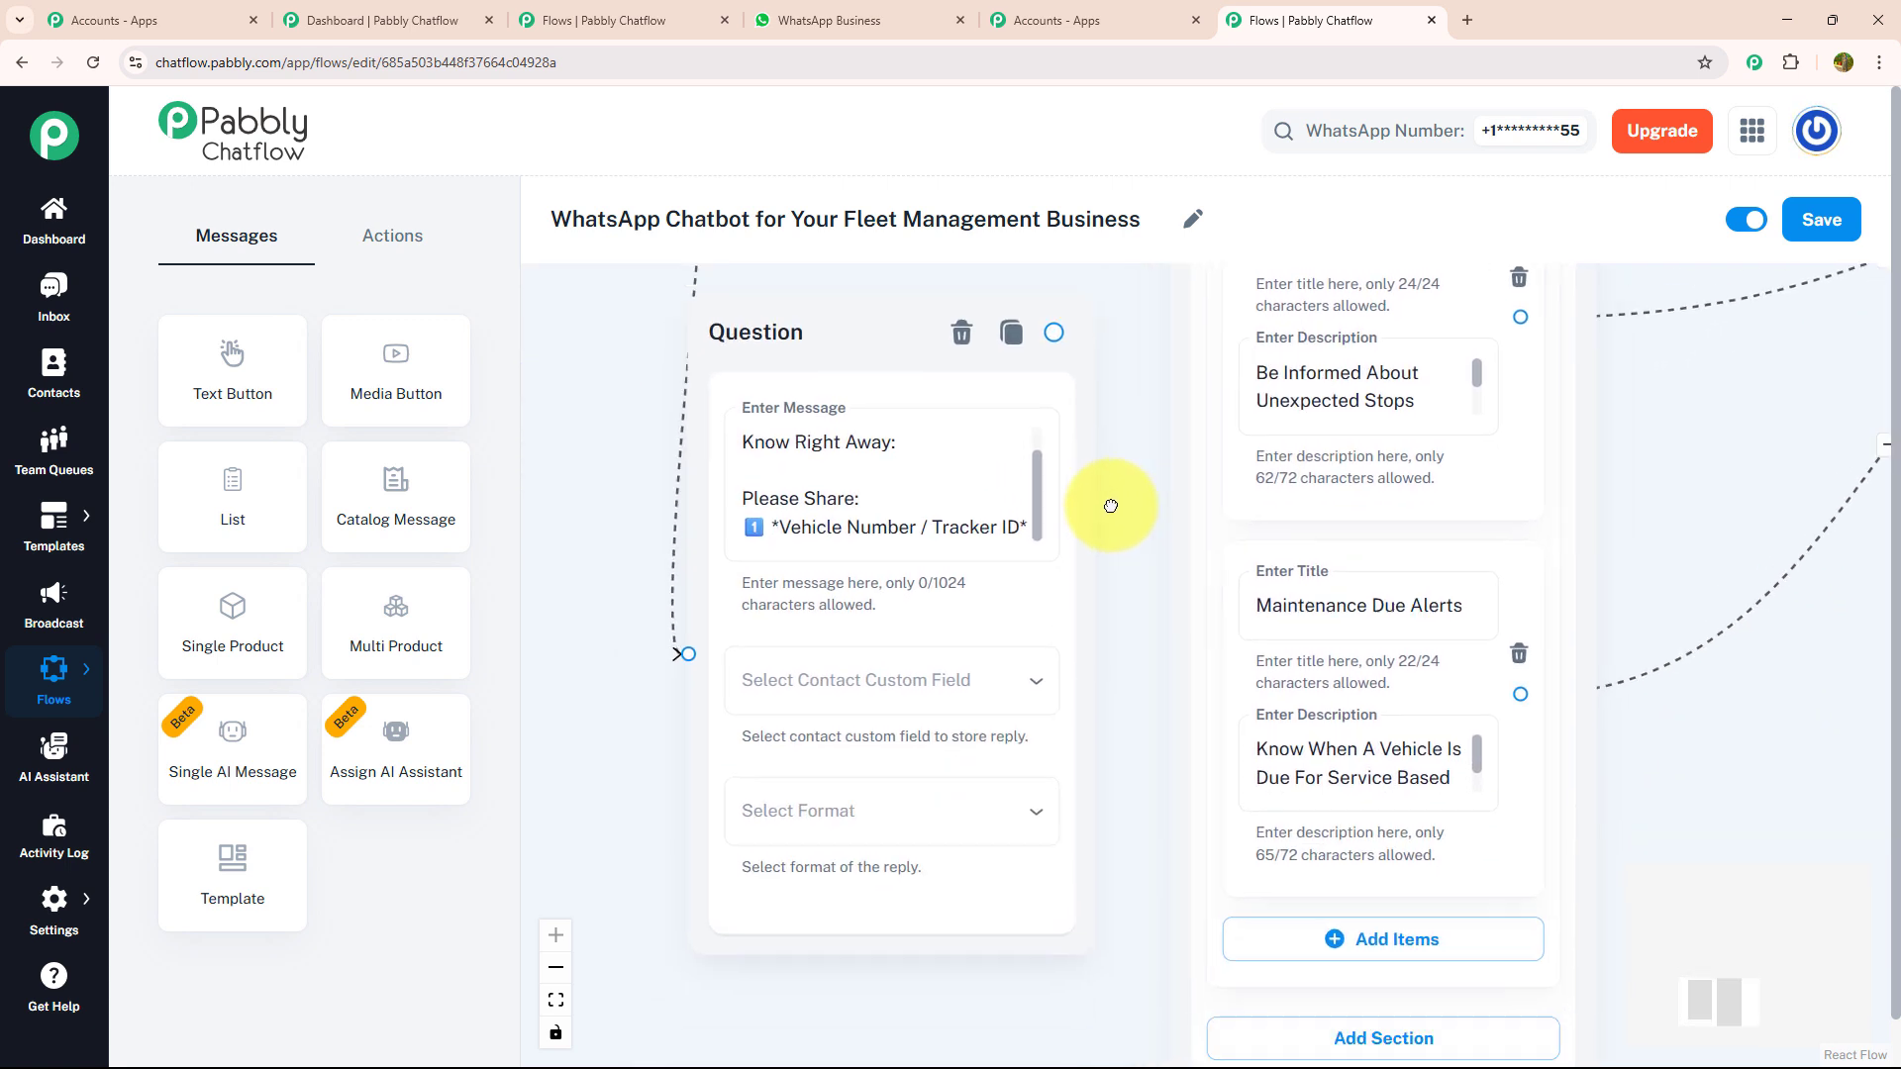
# - Store the tracker ID question's reply in Vehicle_no with the format Any, and move the node further down the canvas
pyautogui.click(1032, 626)
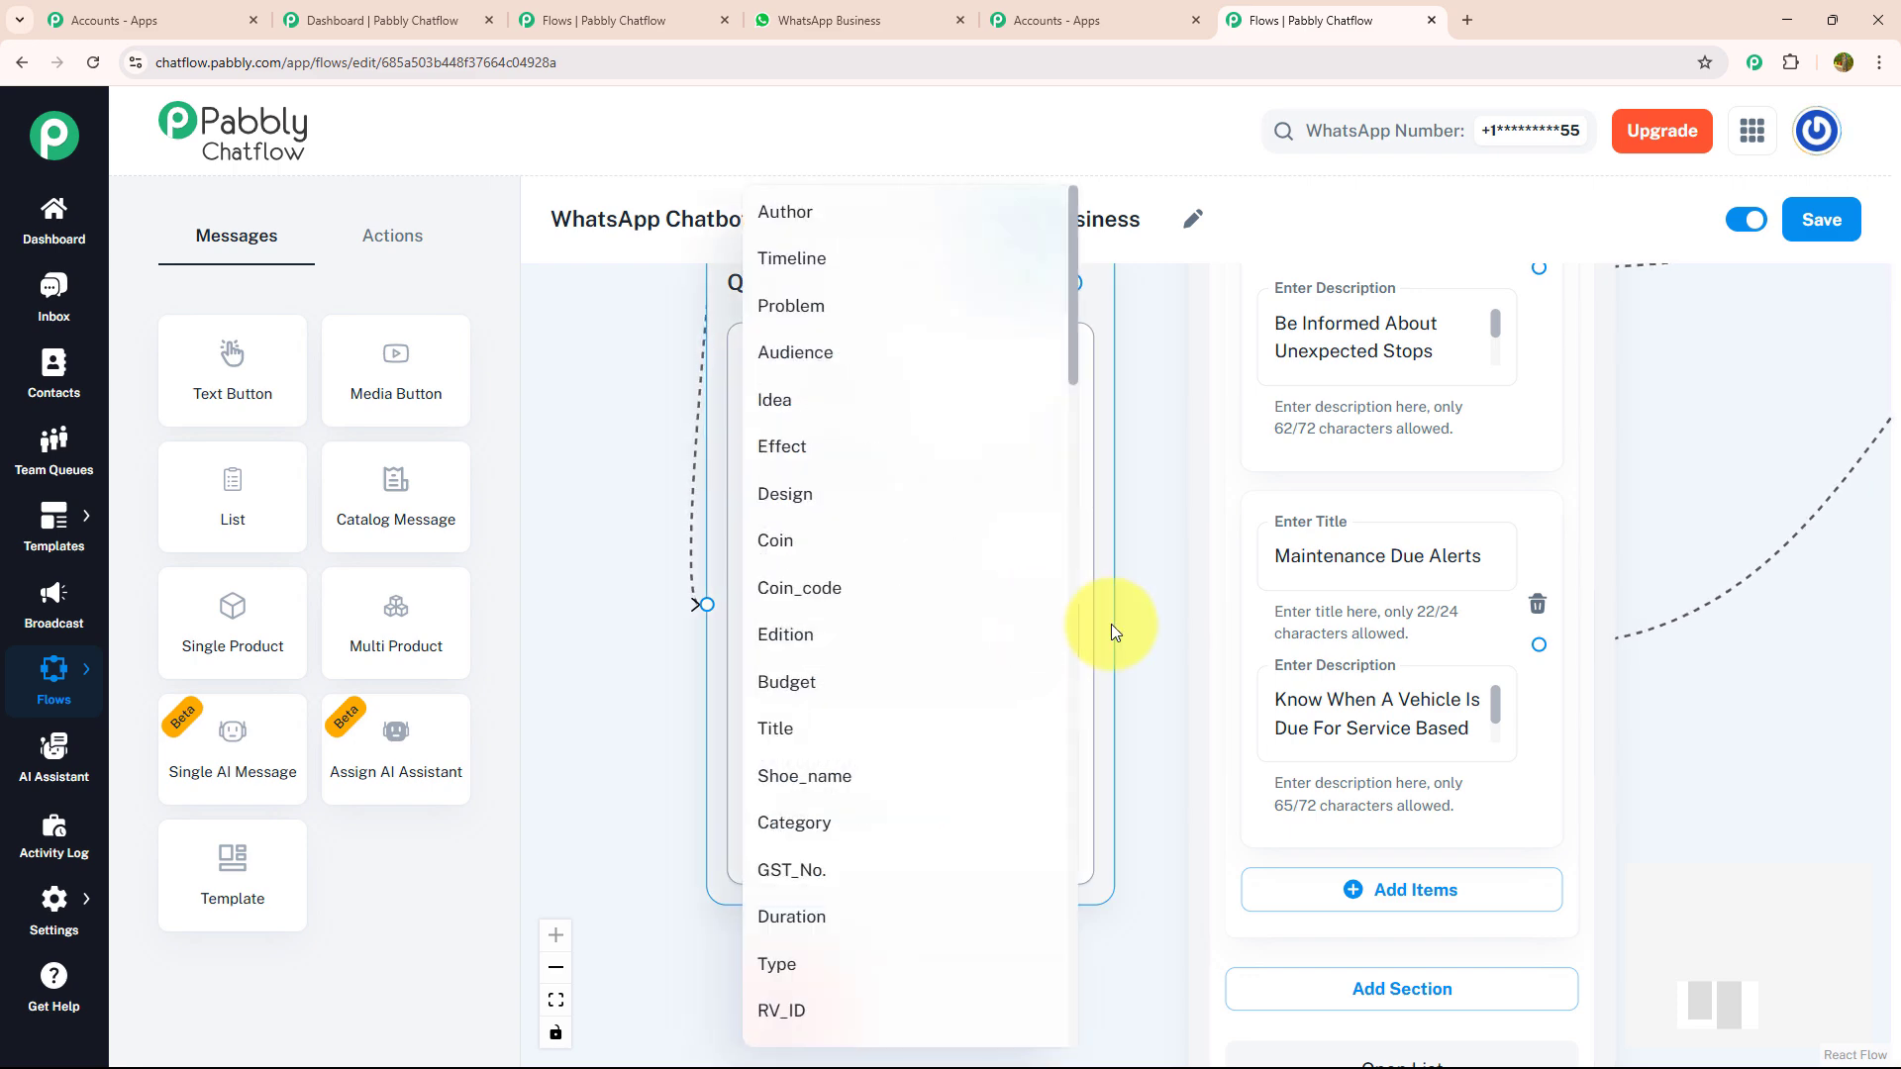
pyautogui.scroll(-8, 906, 609)
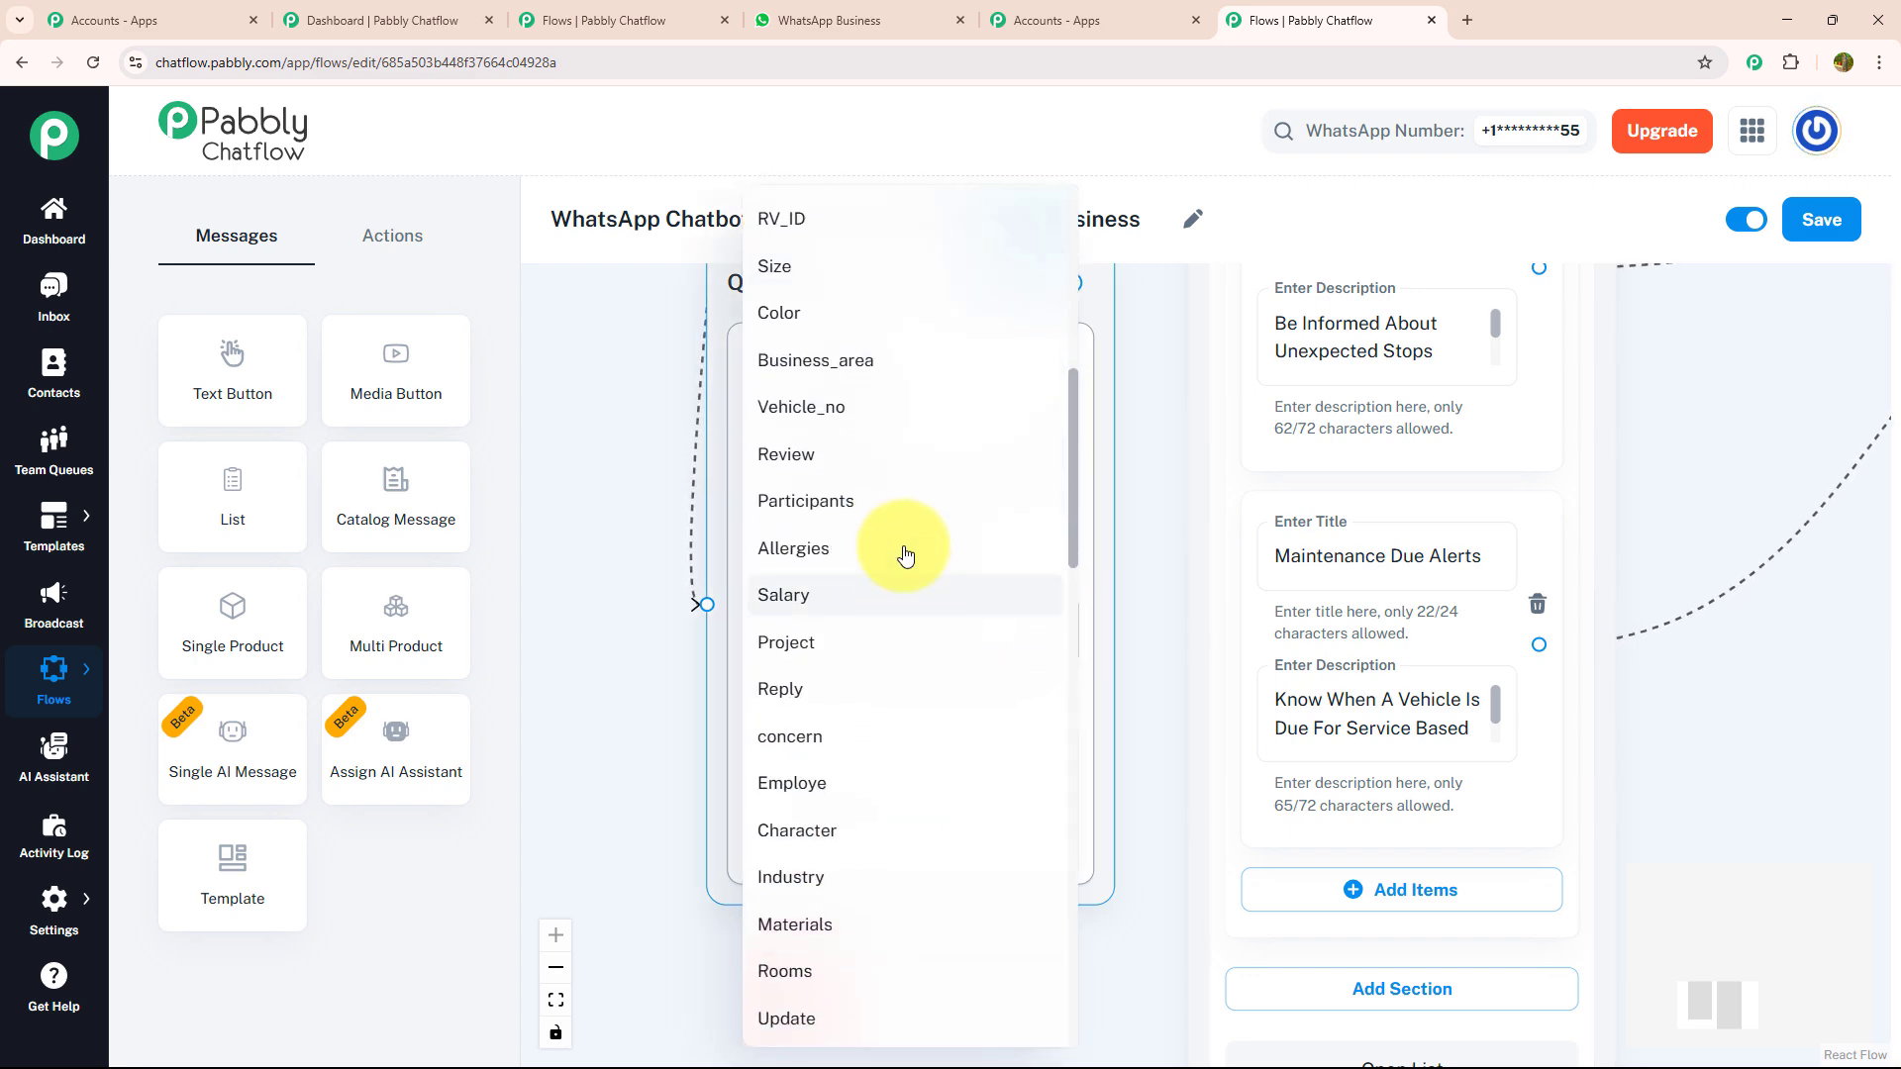
pyautogui.click(882, 407)
pyautogui.click(1017, 765)
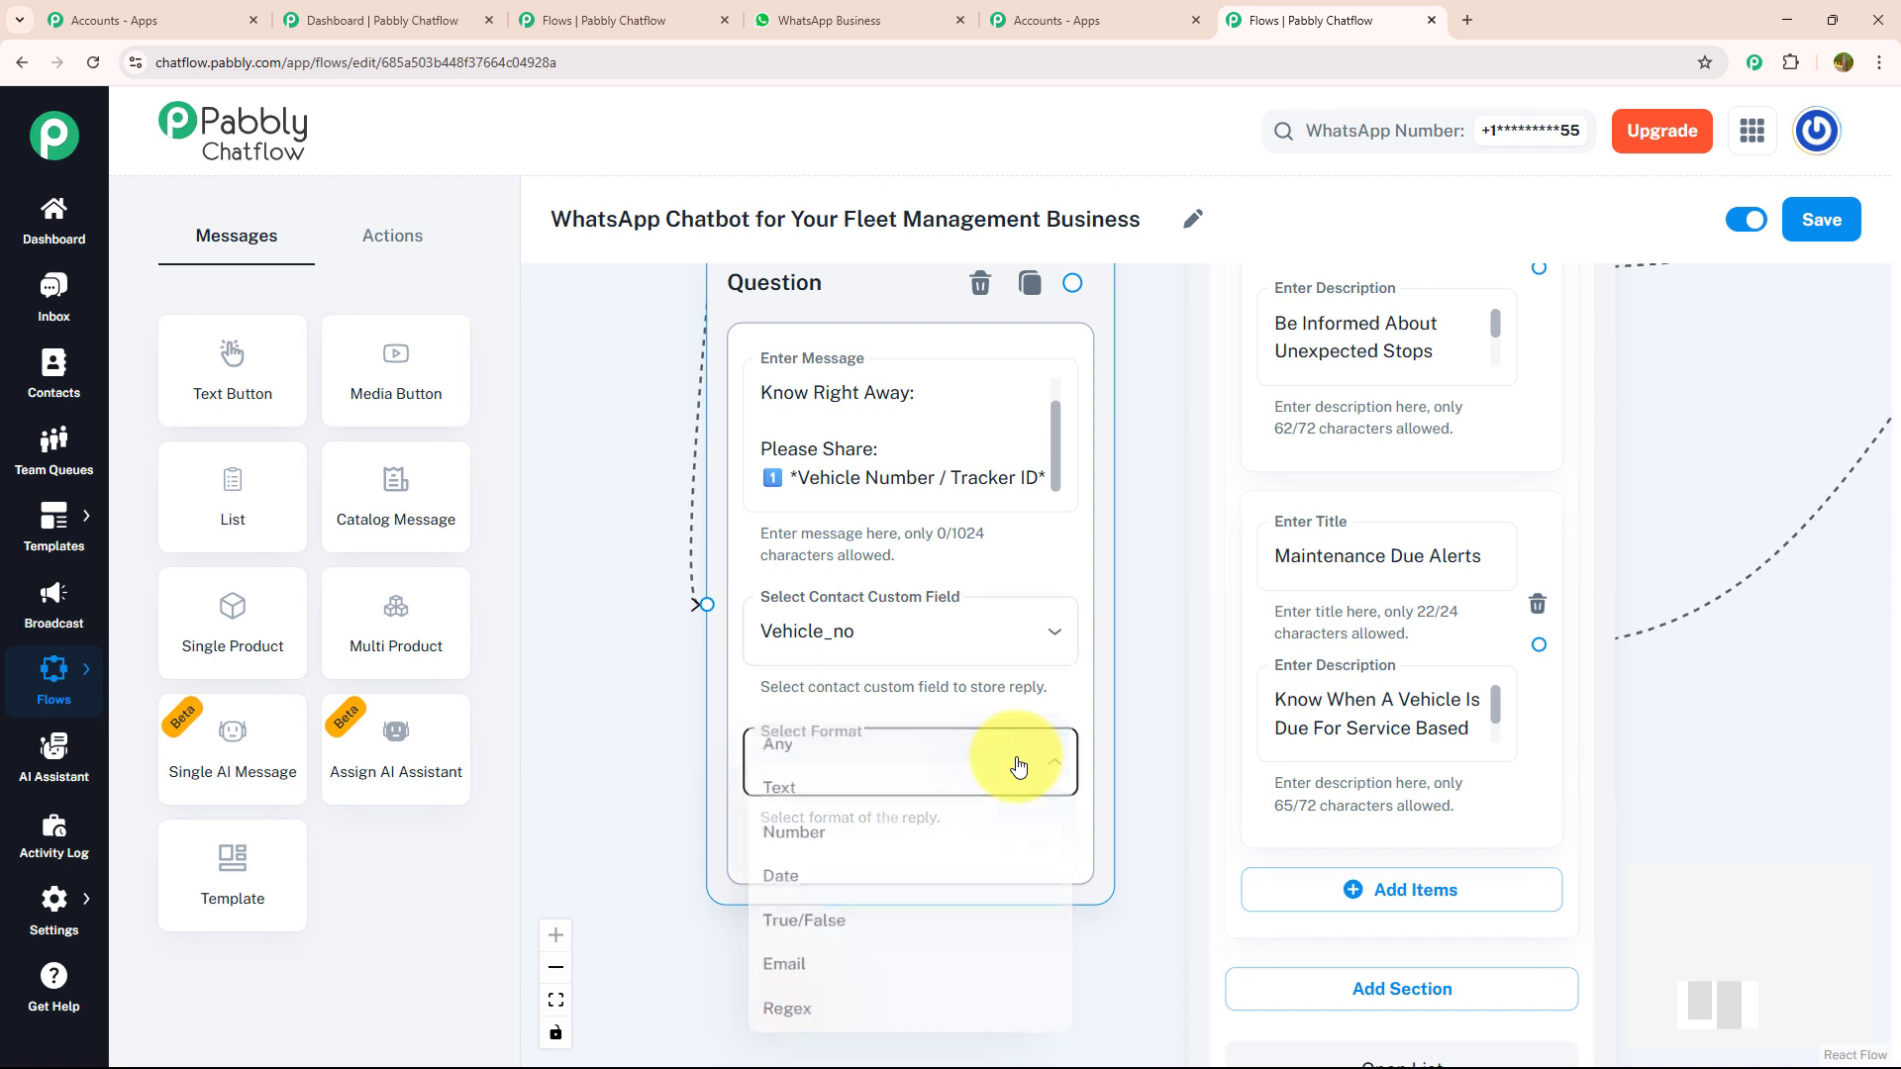
pyautogui.click(968, 750)
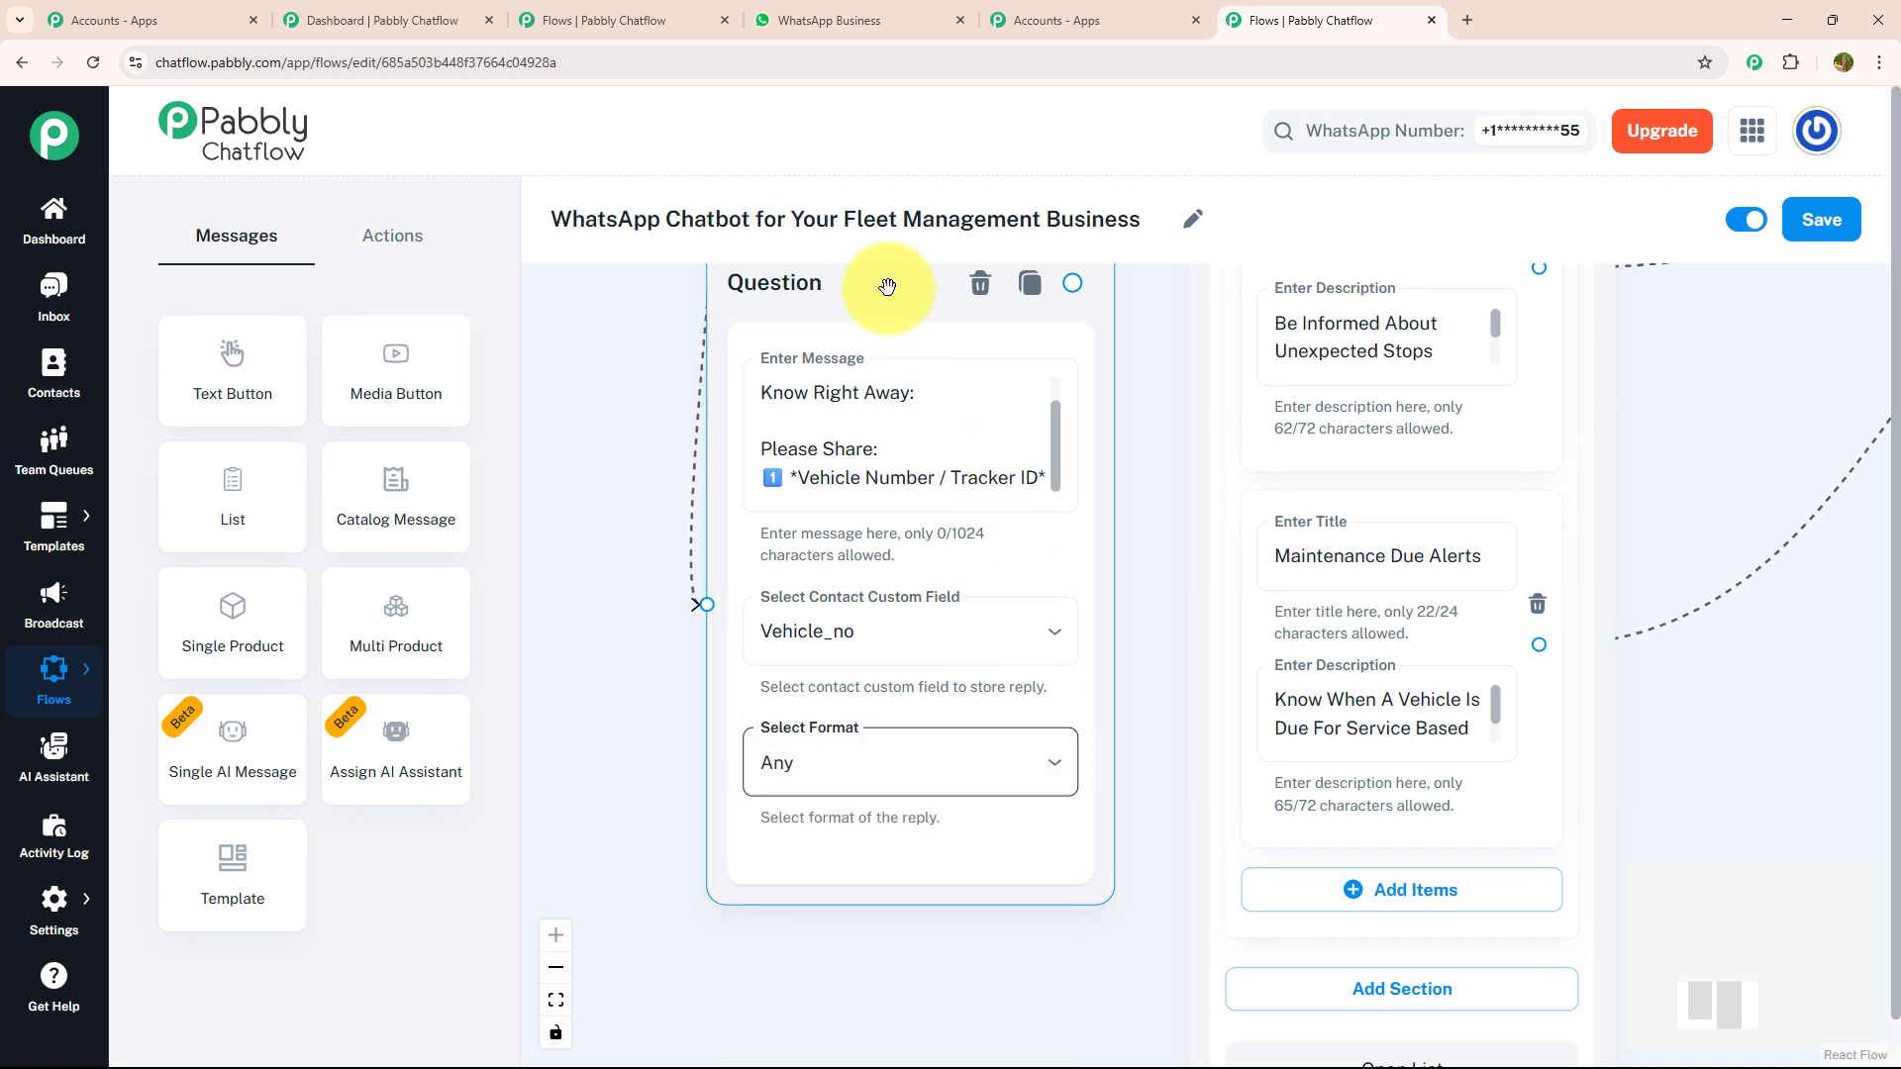
pyautogui.moveTo(887, 288); pyautogui.dragTo(907, 575)
pyautogui.moveTo(905, 427); pyautogui.dragTo(802, 141)
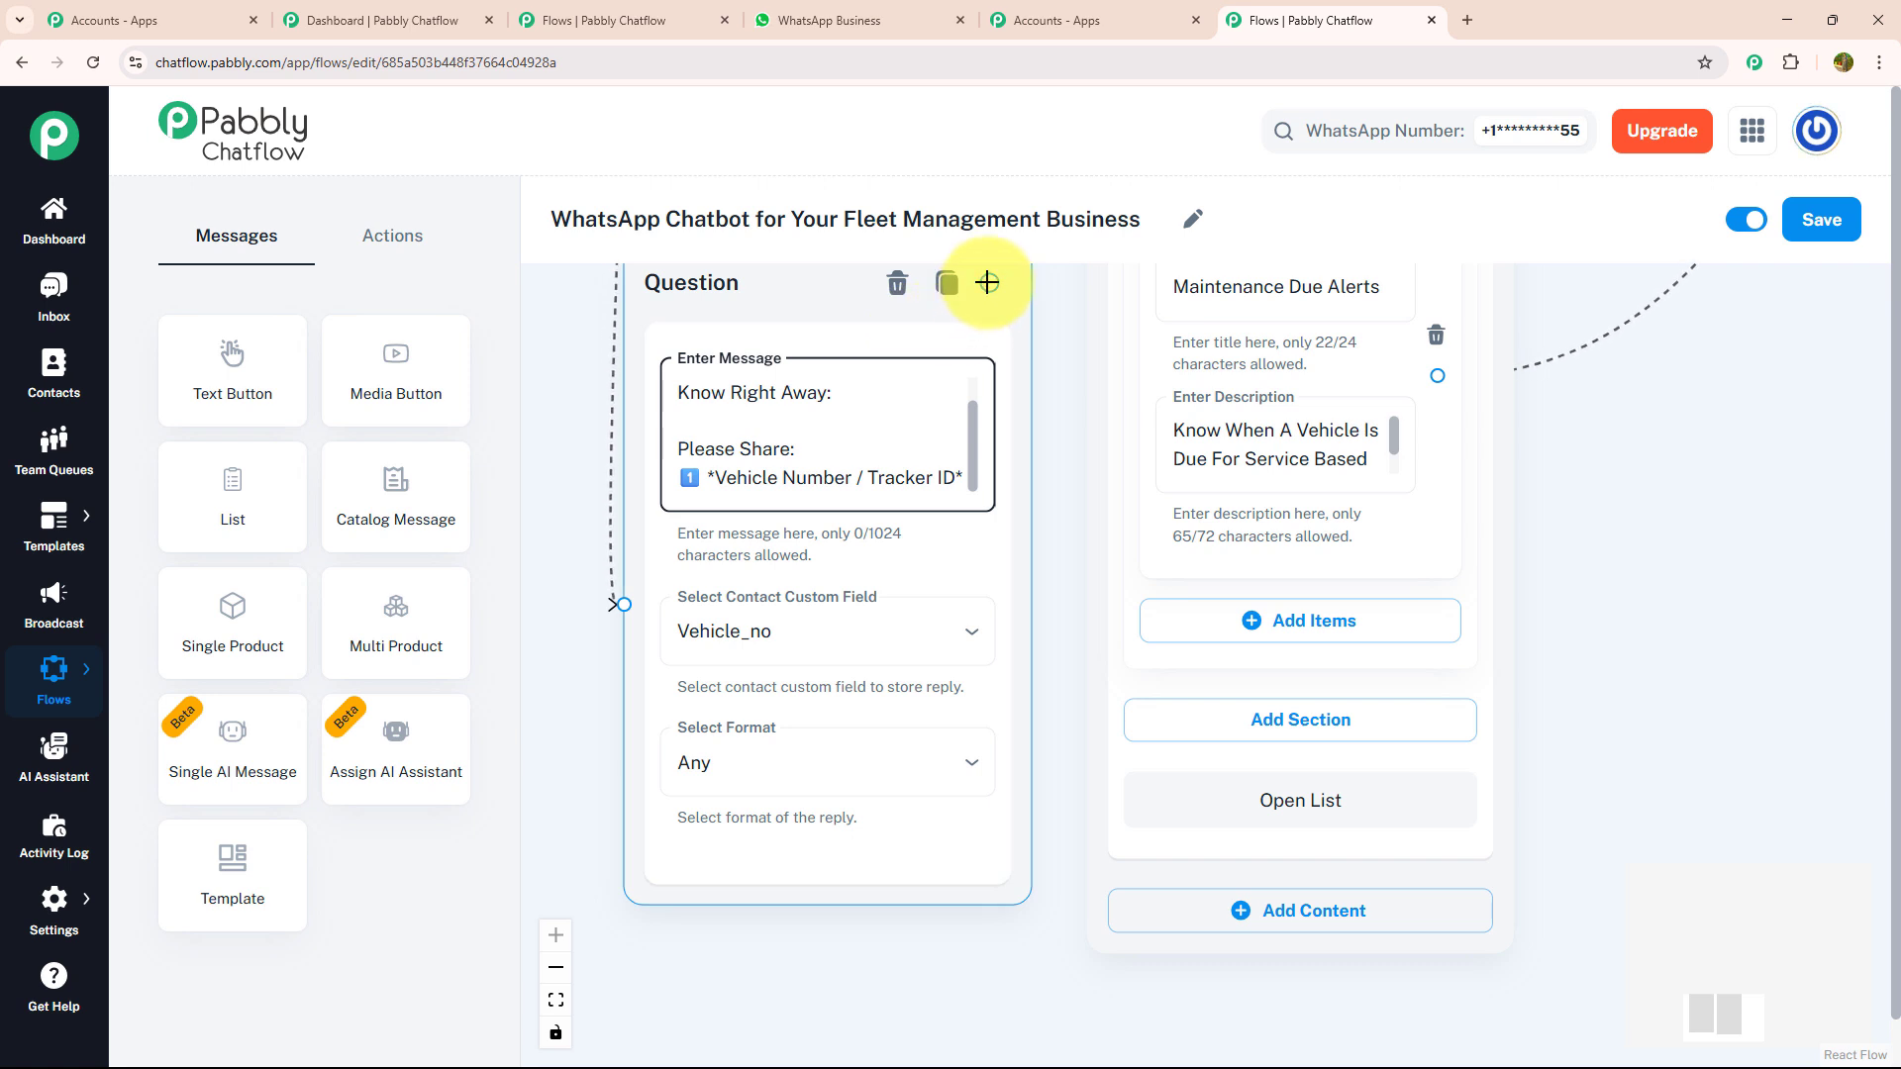
# - Link a new Ask Question node after the tracker ID question with the message "*Type Of Issue (Engine / Brake / GPS / AC / Others)*"
pyautogui.moveTo(987, 283); pyautogui.dragTo(988, 365)
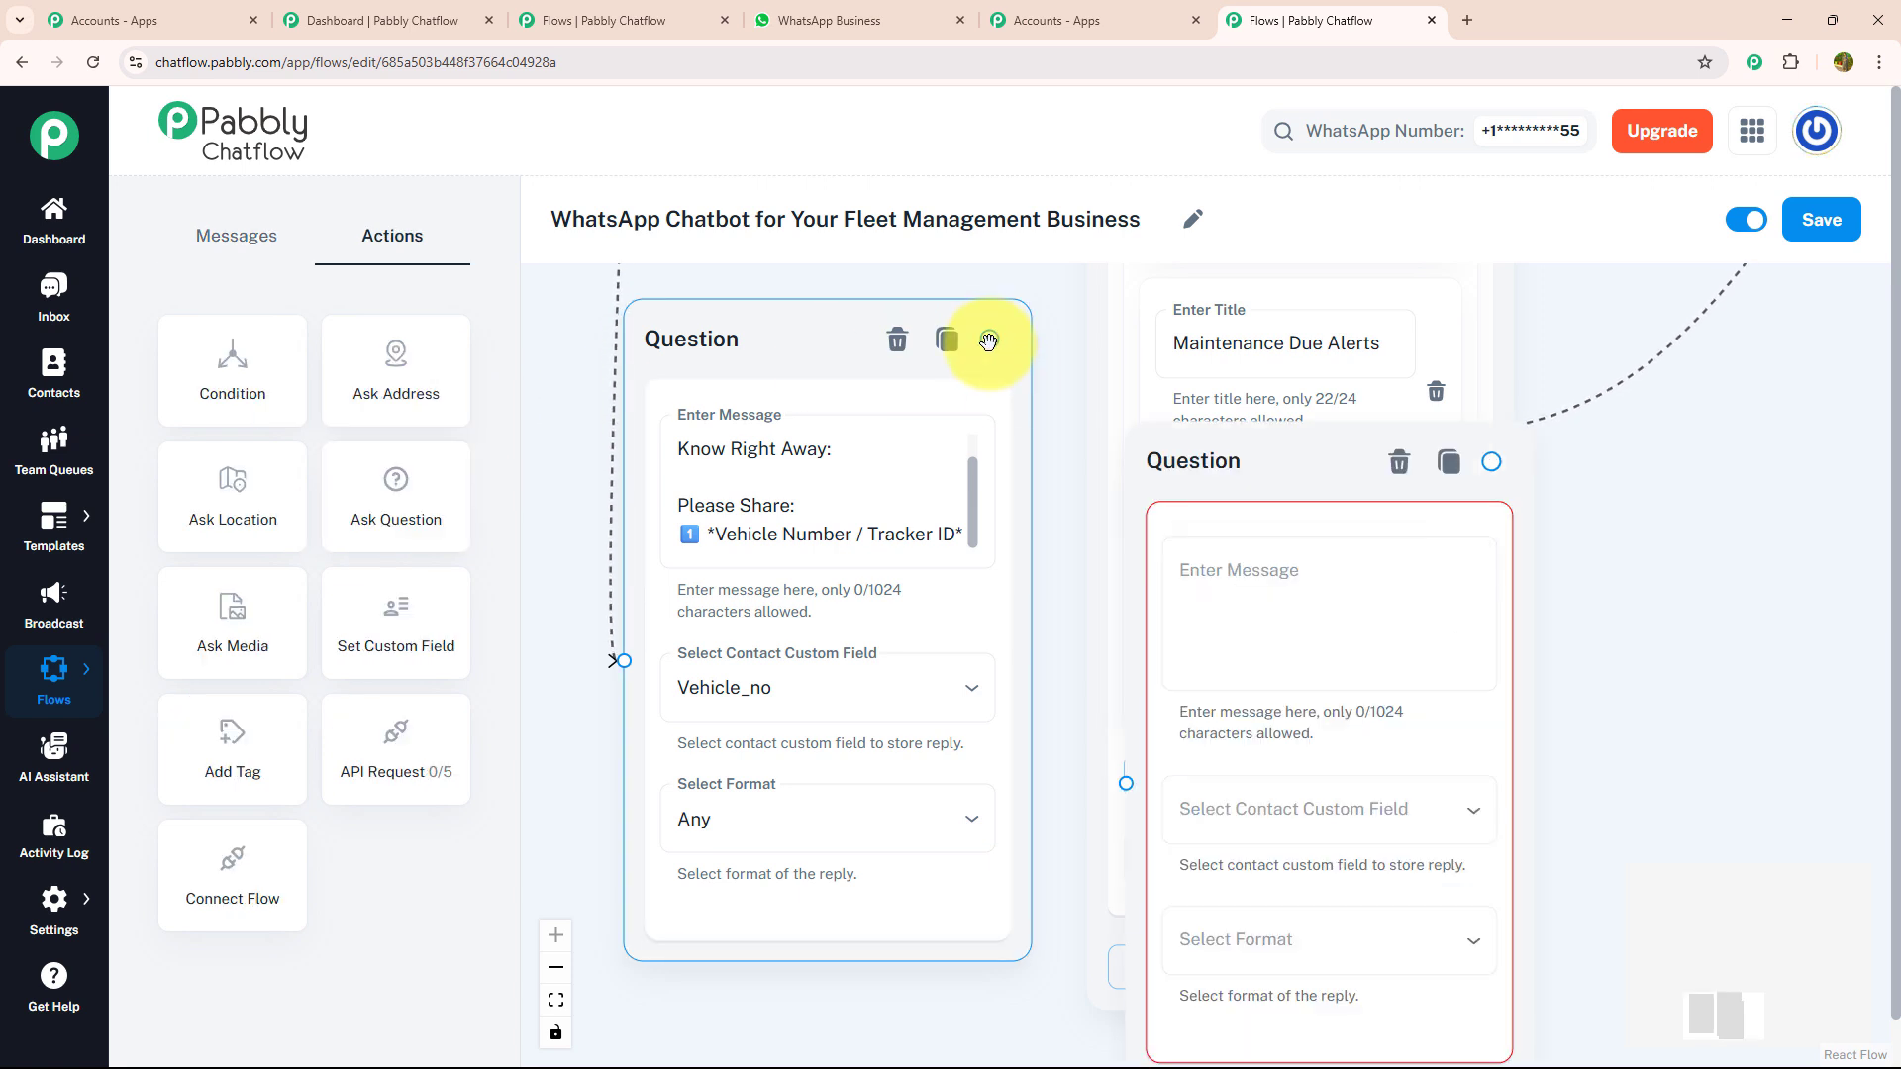
pyautogui.moveTo(989, 340); pyautogui.dragTo(1126, 783)
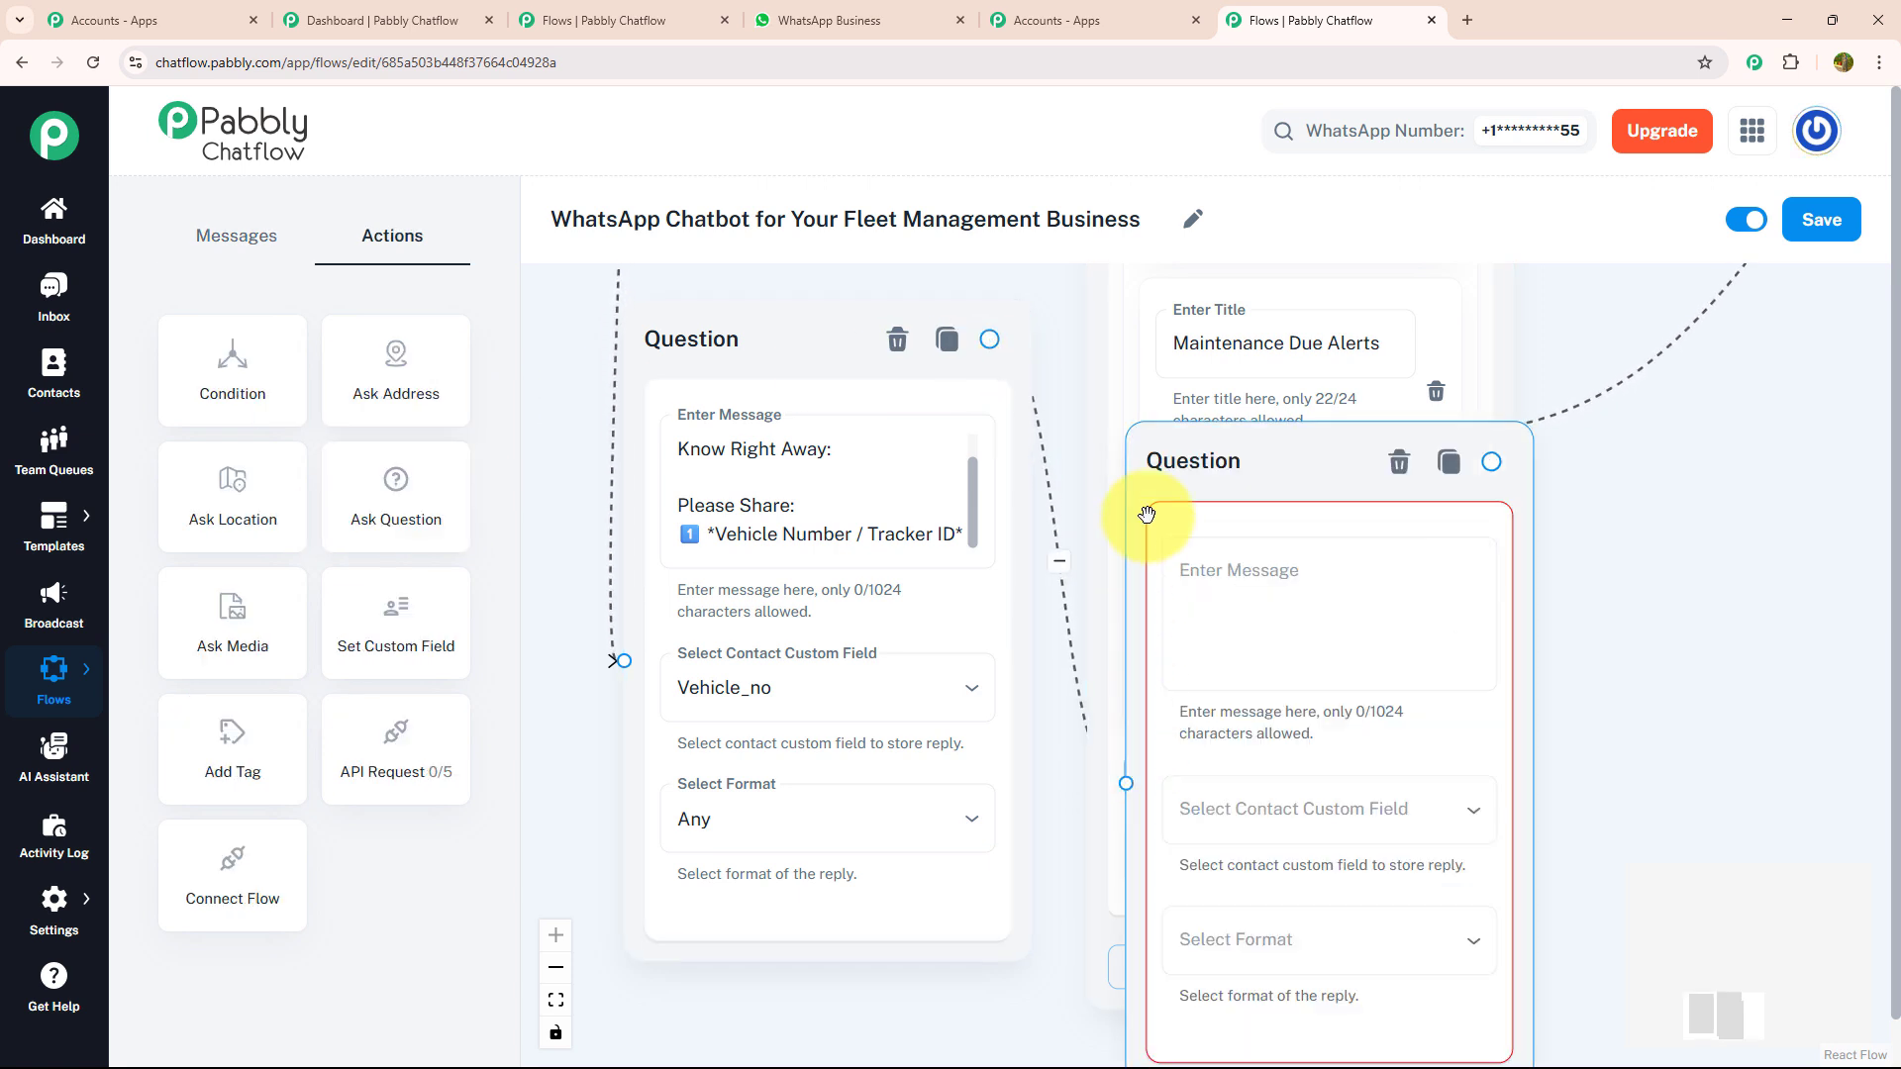
pyautogui.click(1204, 561)
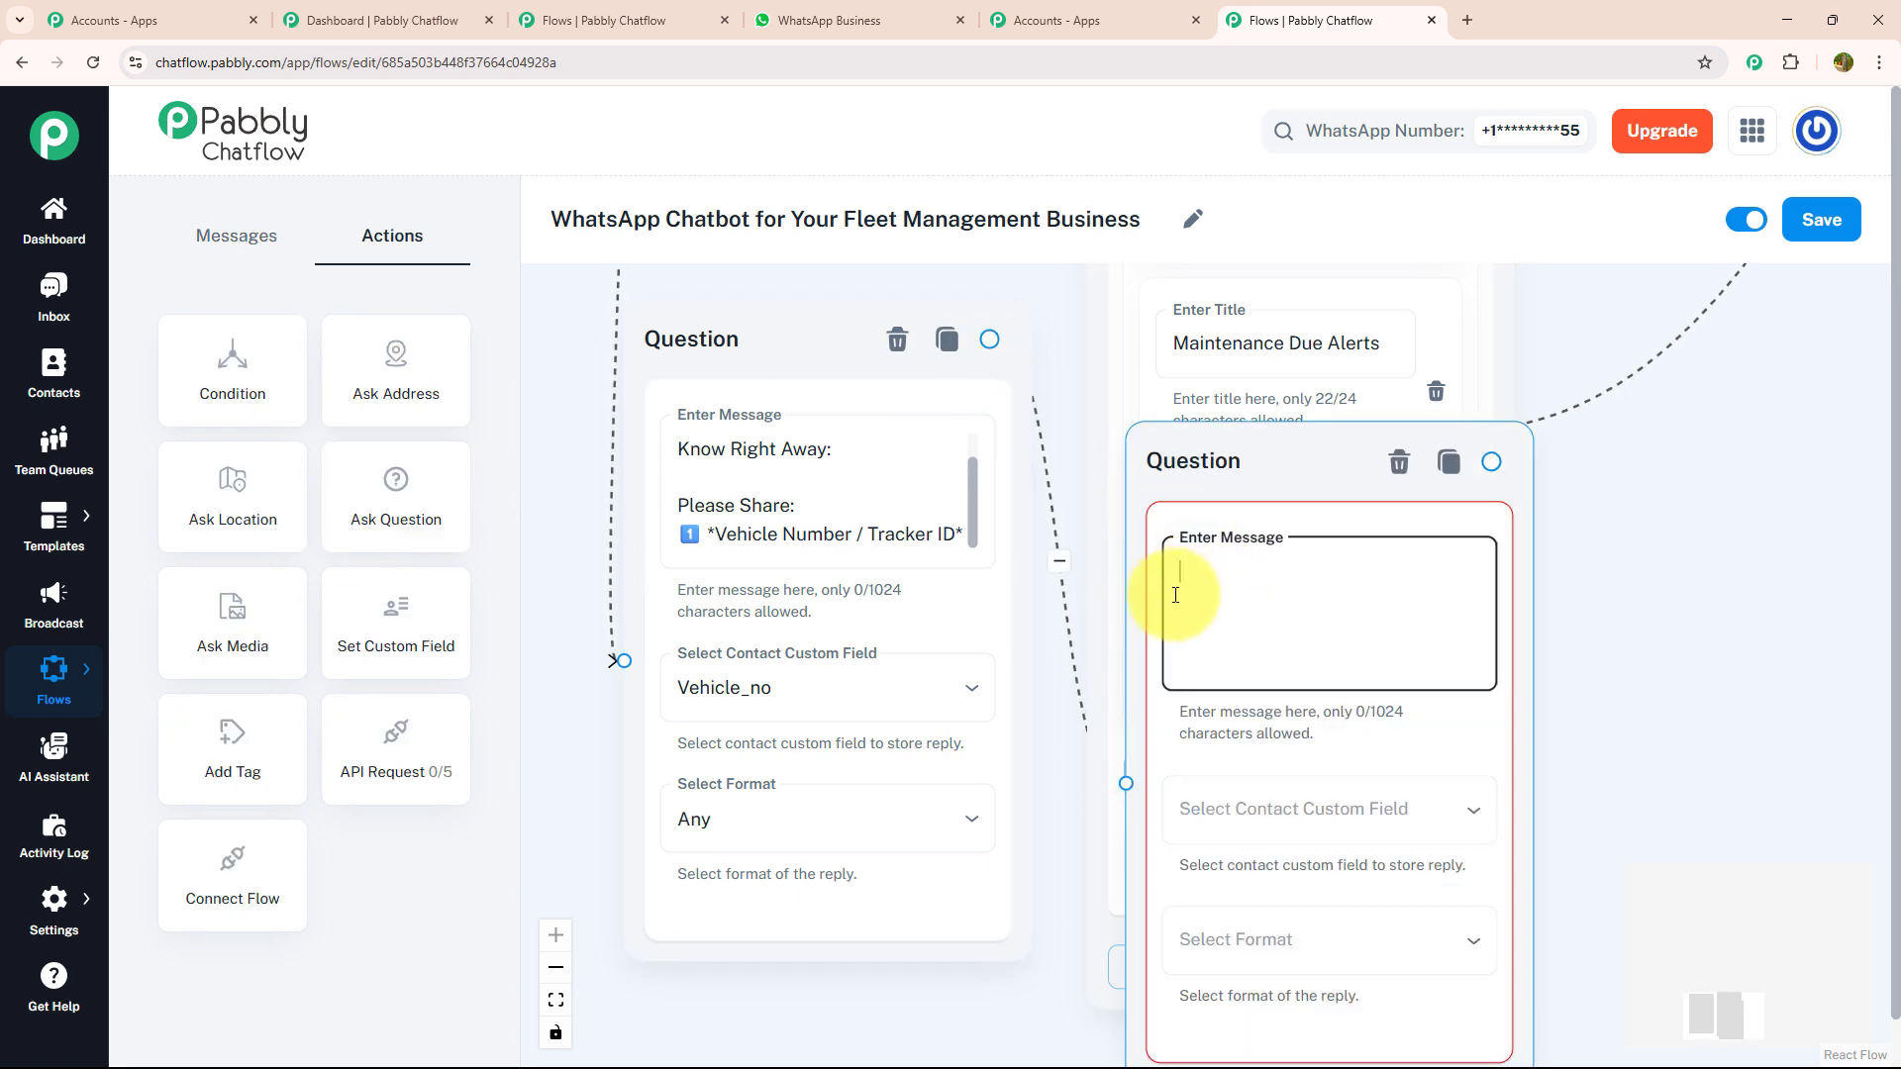
pyautogui.click(807, 606)
pyautogui.write('2️⃣ *Type Of Issue (Engine / Brake / GPS / AC / Others)*')
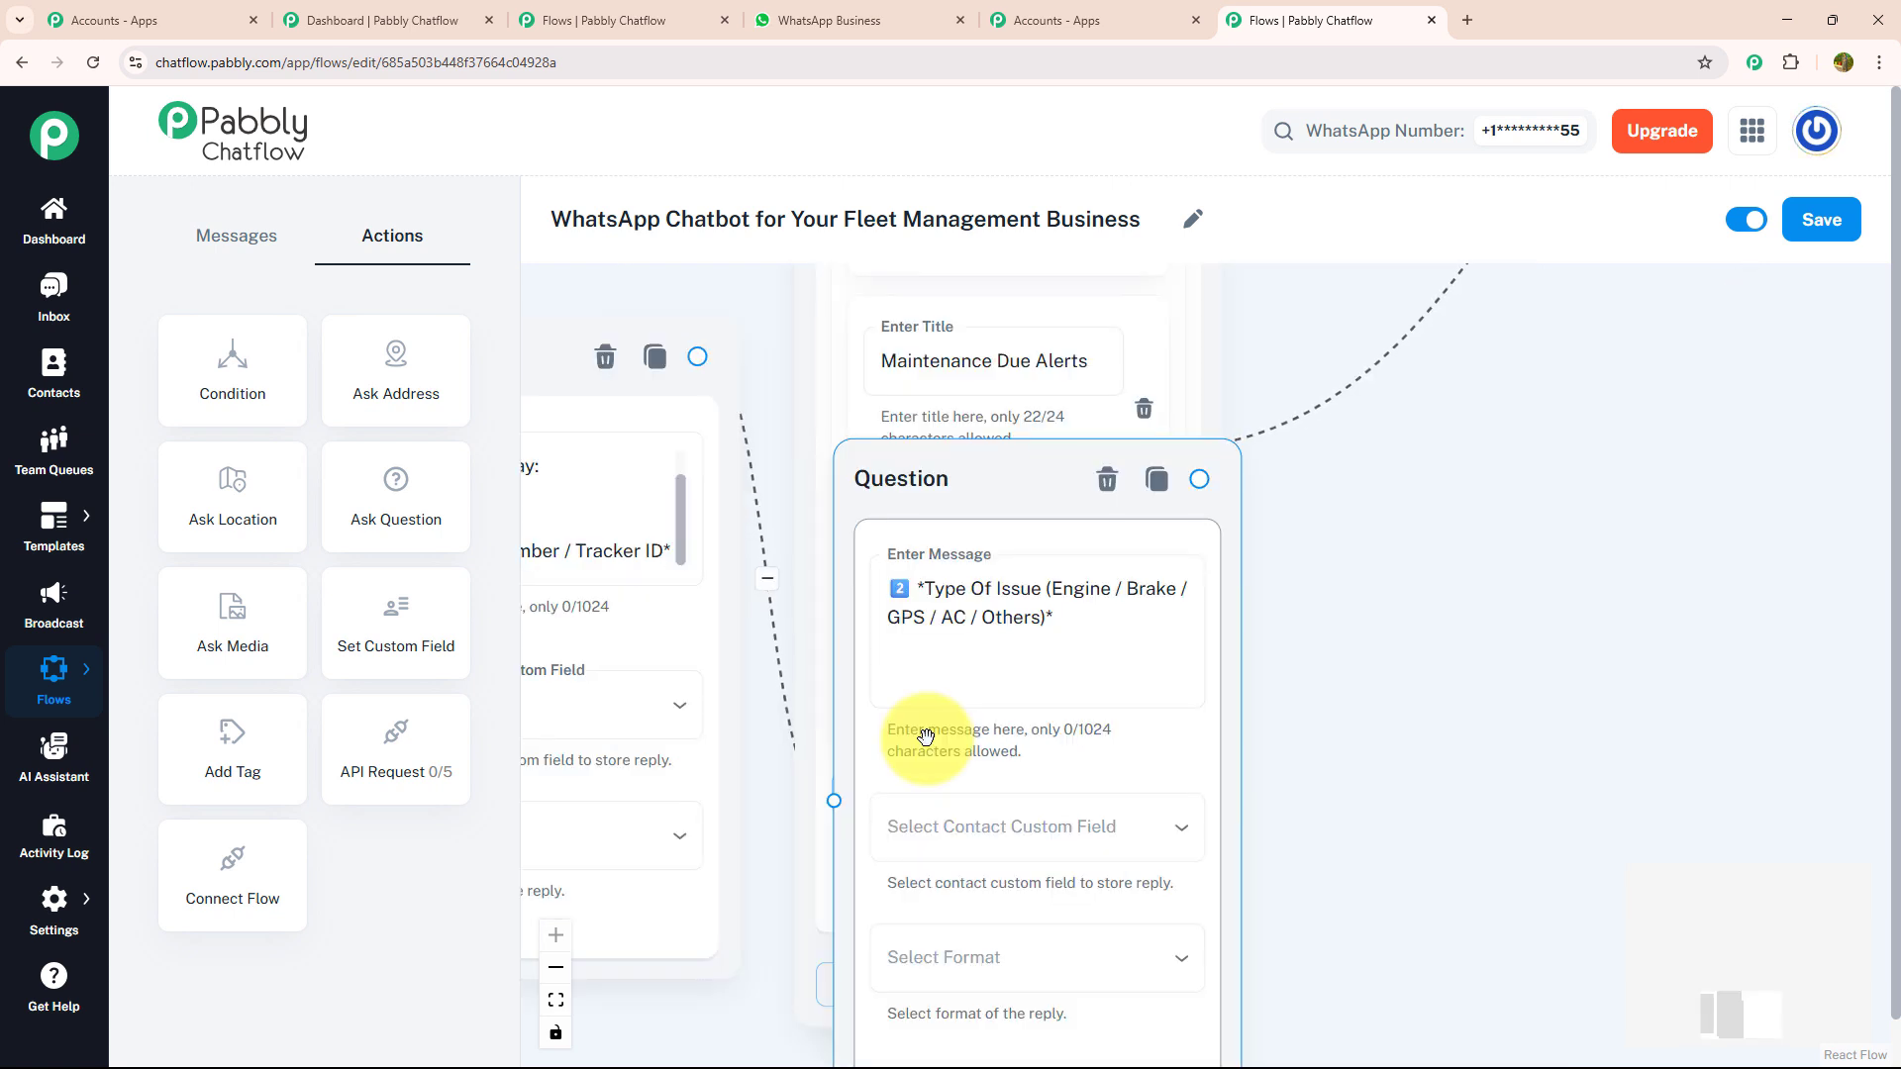
# - Store the issue type reply in the Issue field with the format Any, and move the node below the alerts list
pyautogui.click(953, 816)
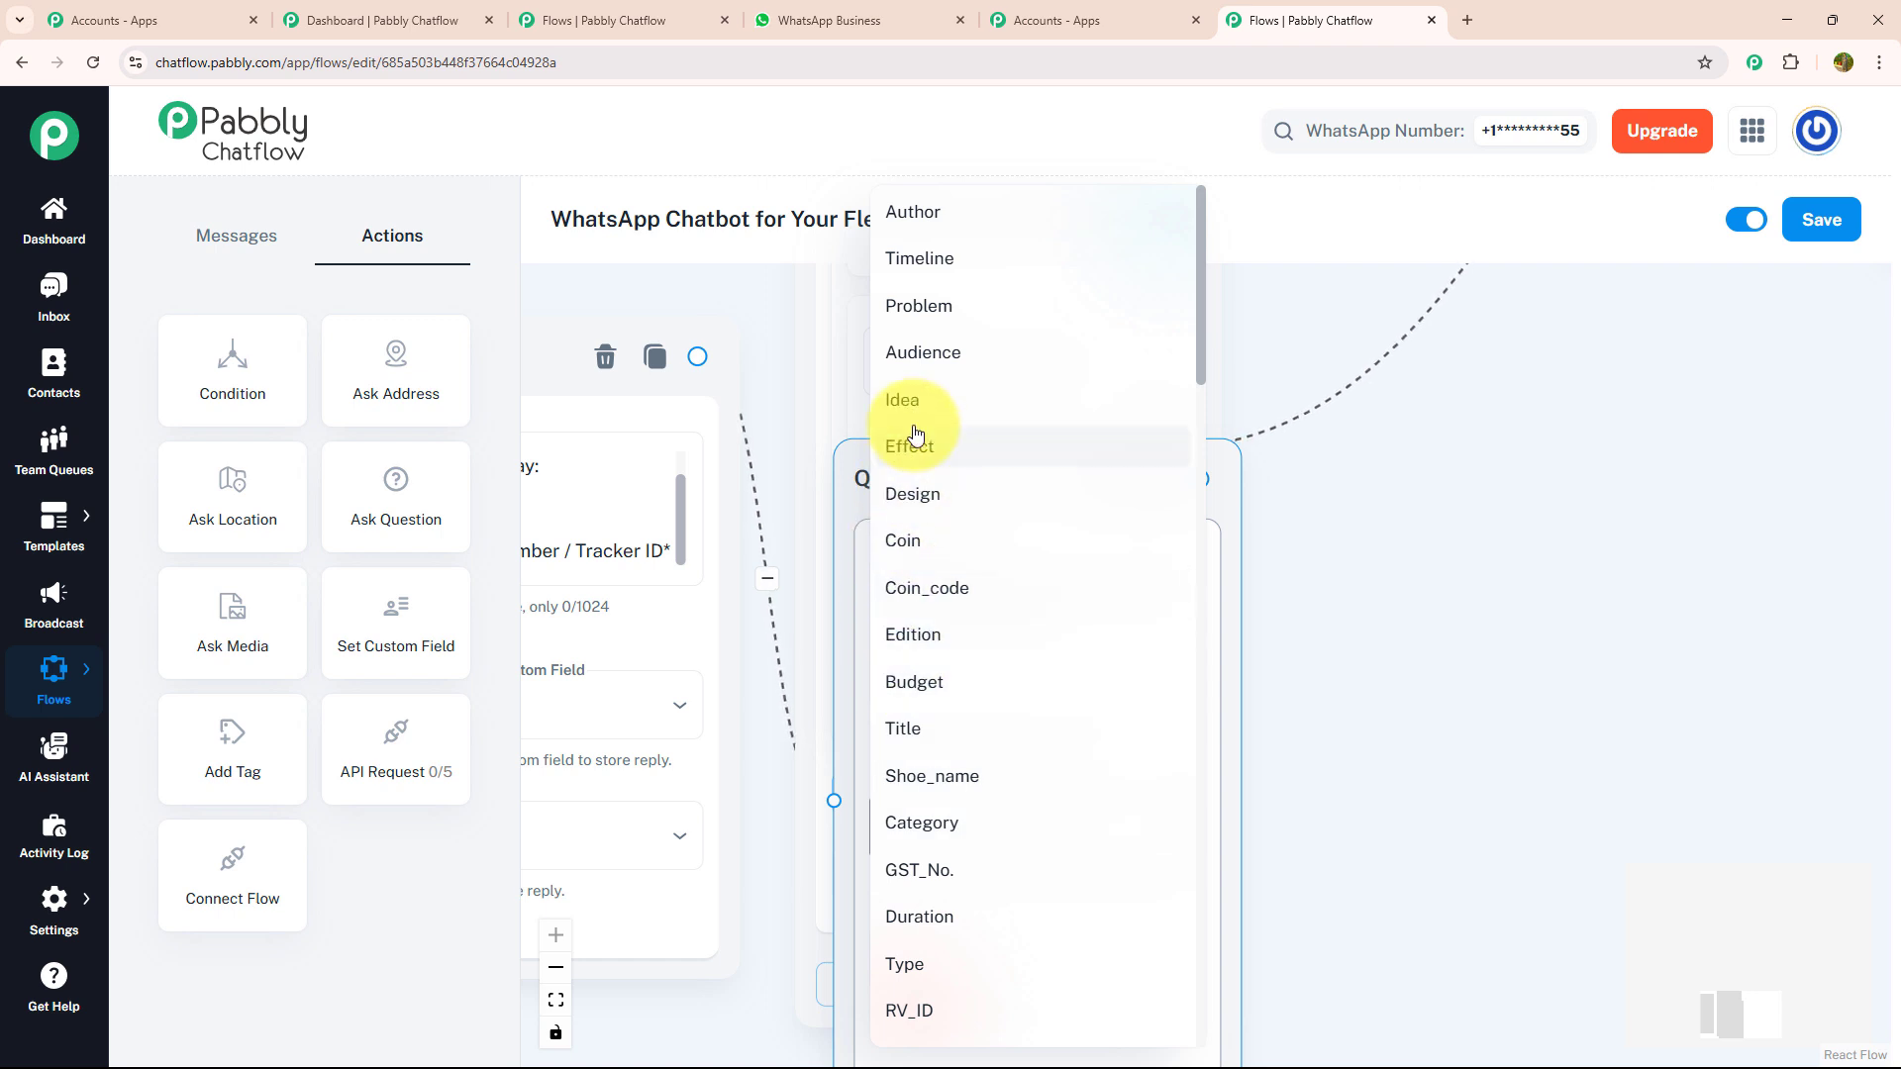
pyautogui.scroll(-7, 947, 455)
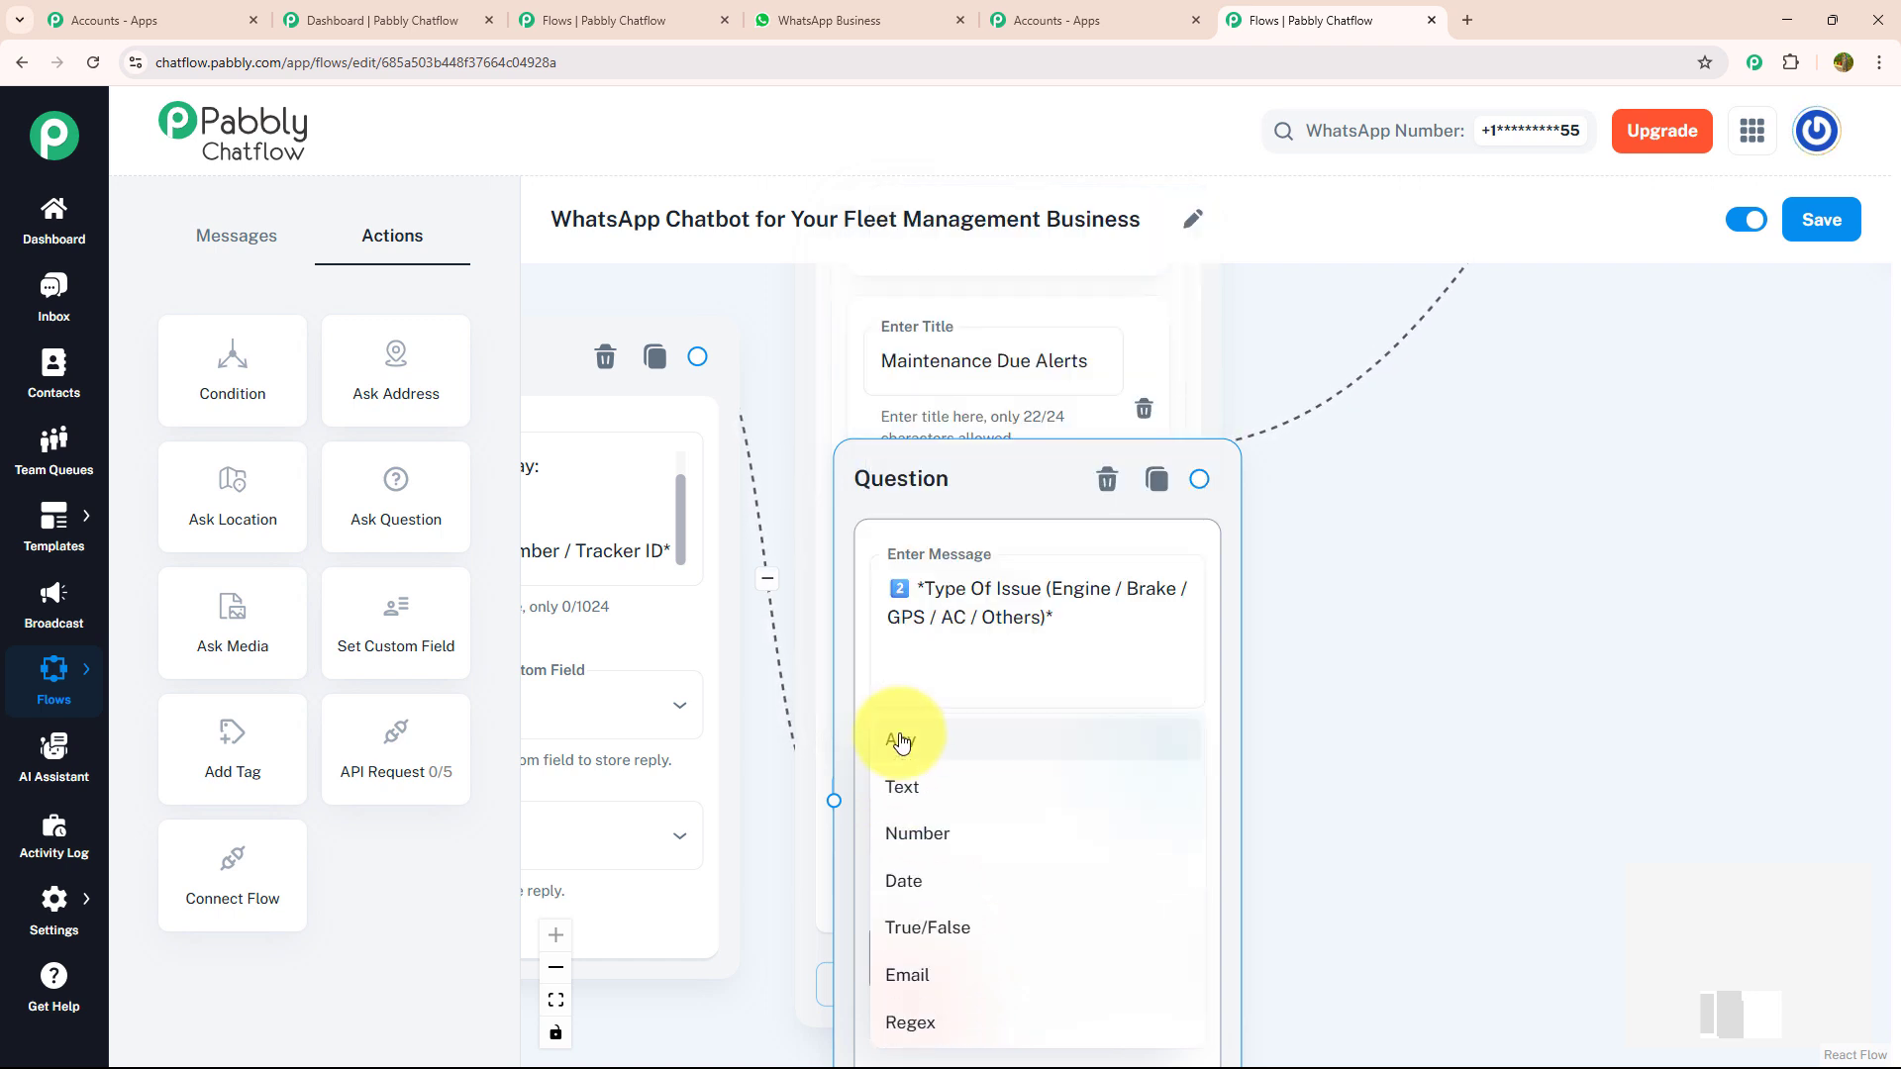
pyautogui.click(899, 734)
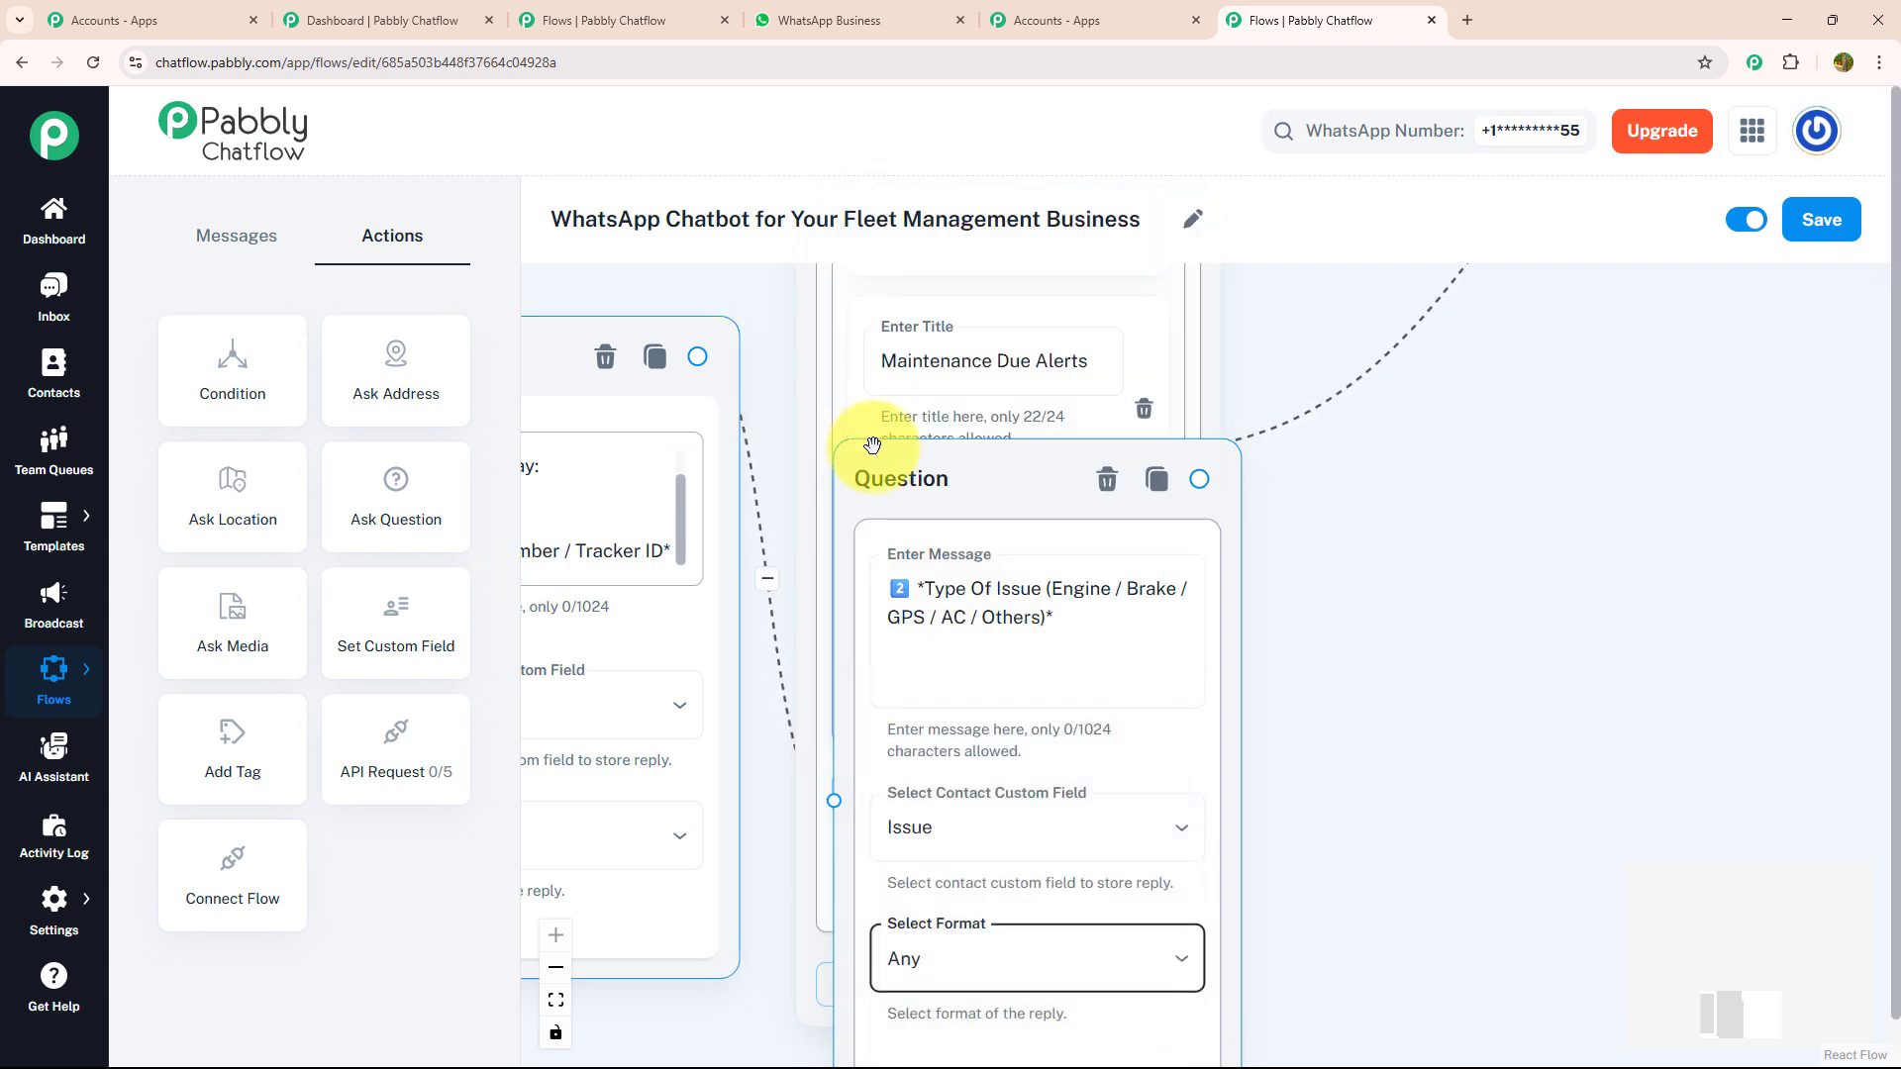
pyautogui.moveTo(896, 493); pyautogui.dragTo(821, 789)
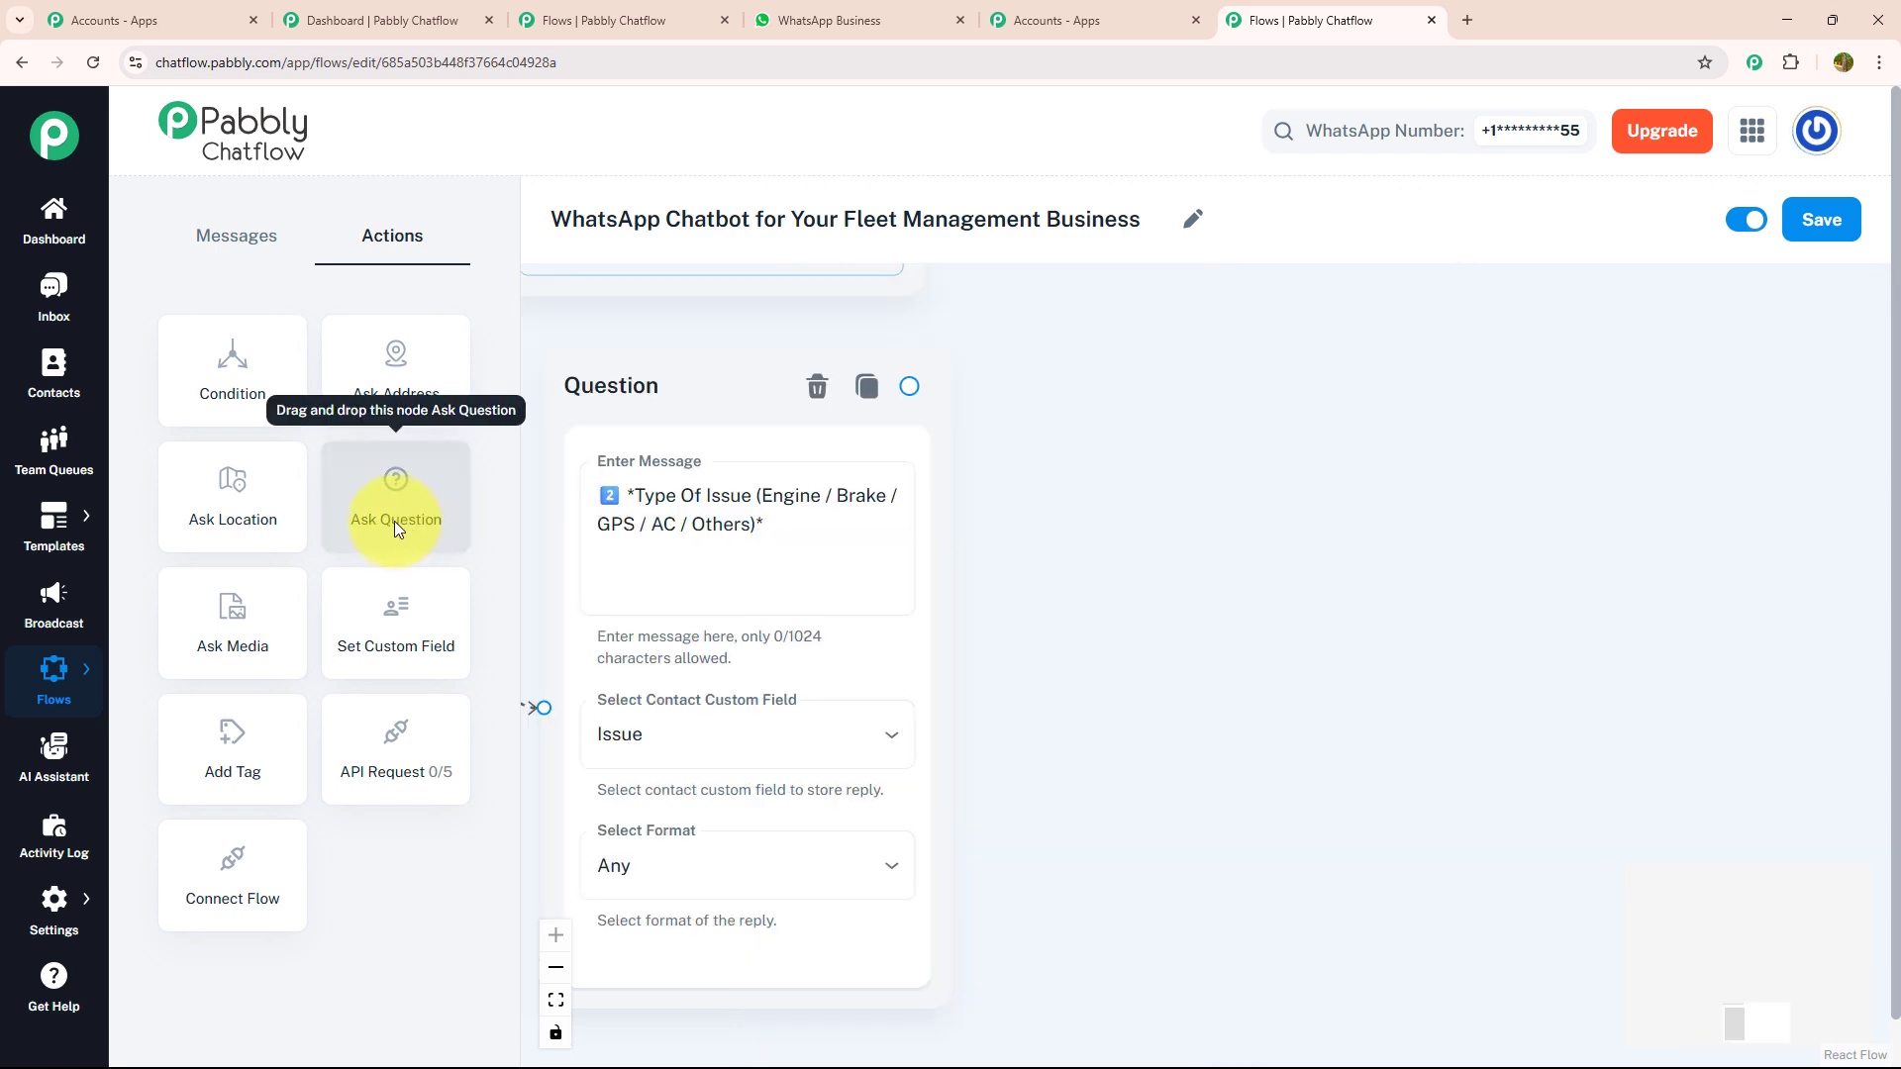
# - Link another Ask Question node after the issue type question with the message "*Brief Description*"
pyautogui.moveTo(394, 521); pyautogui.dragTo(1344, 479)
pyautogui.moveTo(909, 386); pyautogui.dragTo(1334, 831)
pyautogui.click(1443, 731)
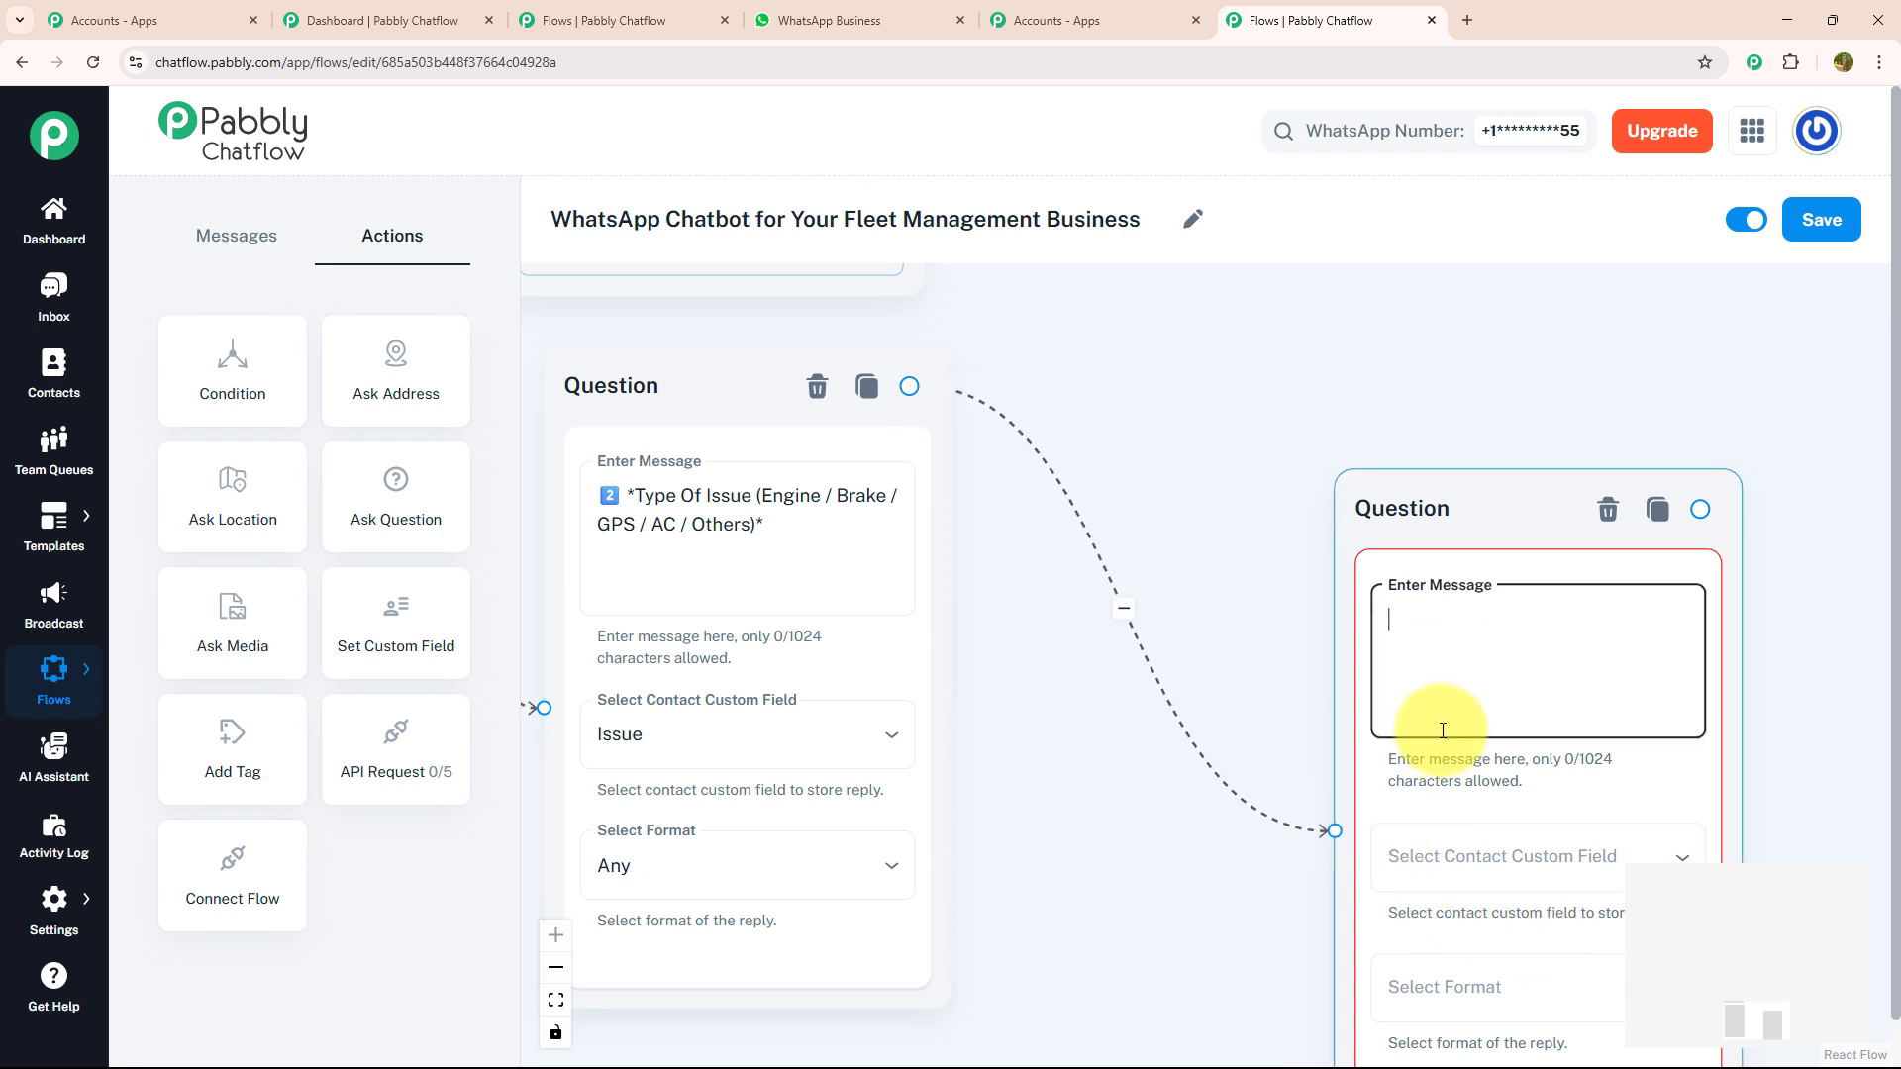
pyautogui.write('3️⃣ *Brief Description*')
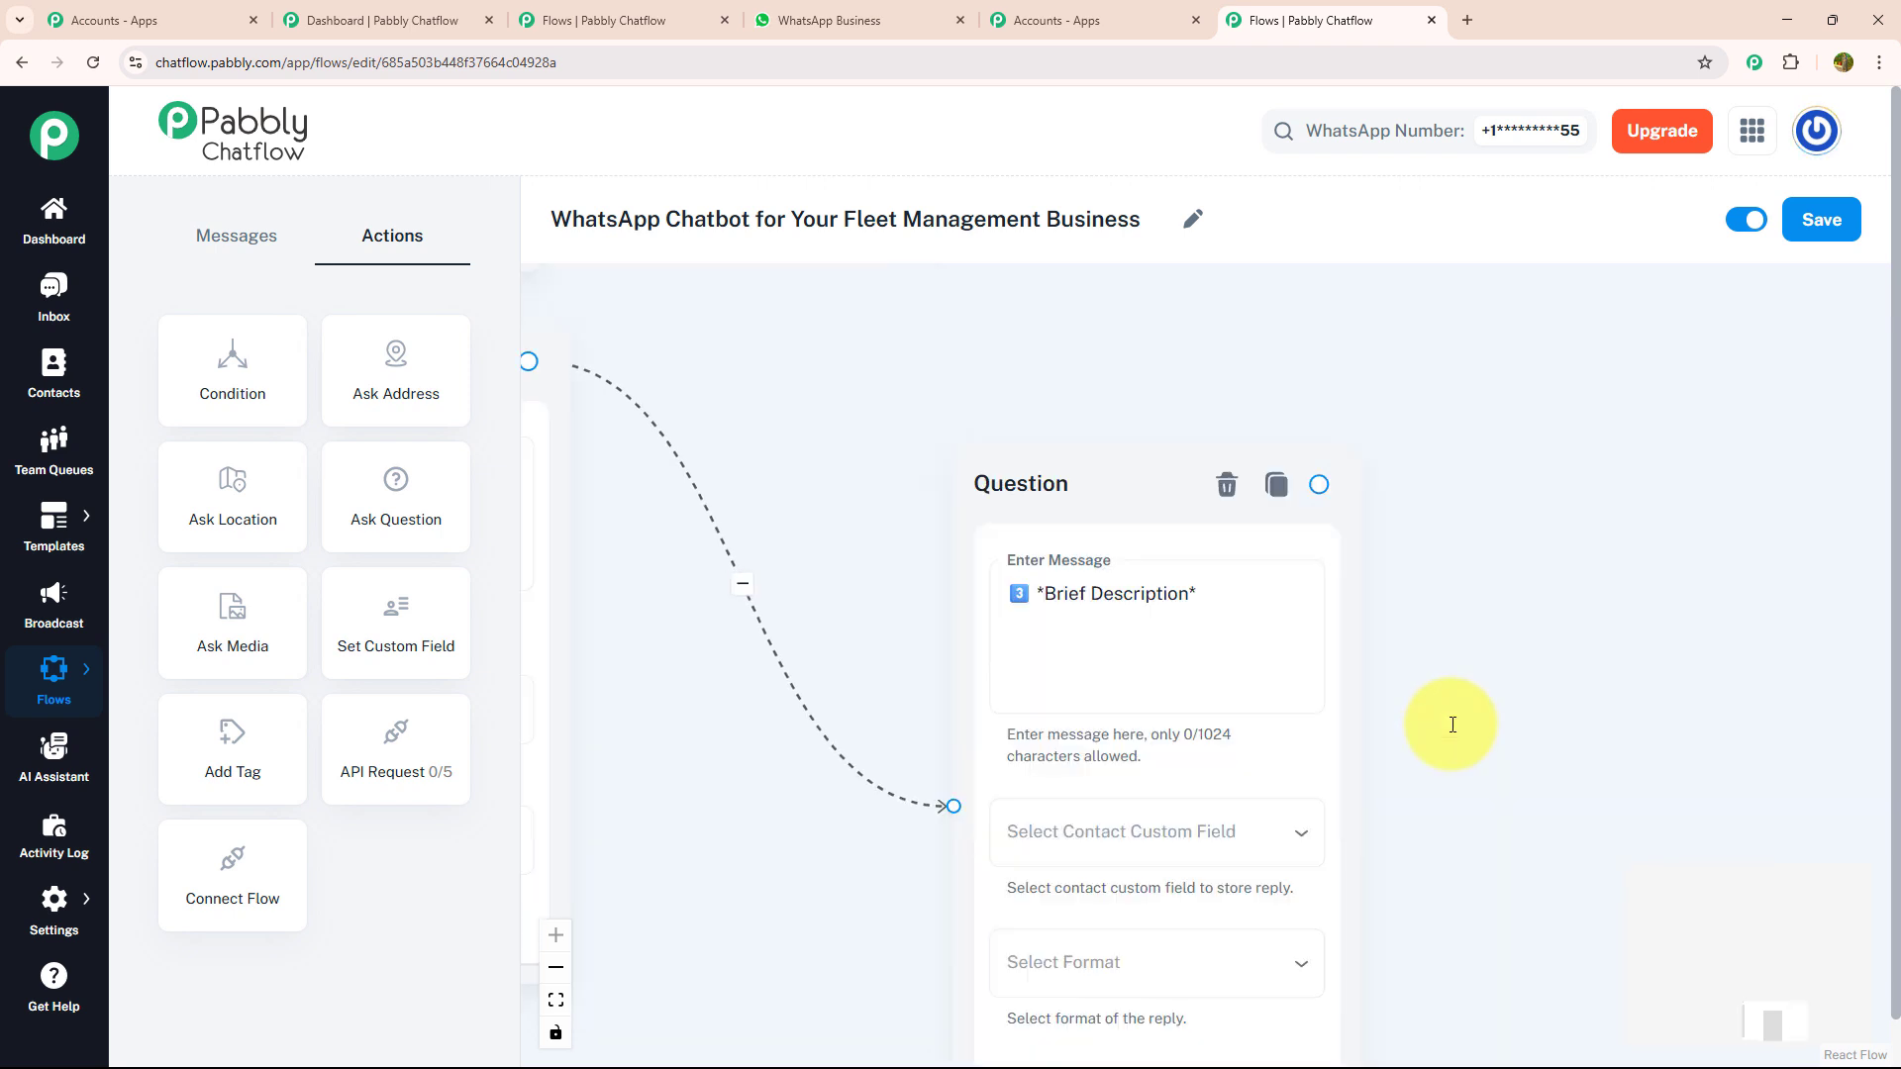
# - Store the brief description question's reply in the Details field with the format Any
pyautogui.click(1247, 832)
pyautogui.scroll(-15, 1231, 811)
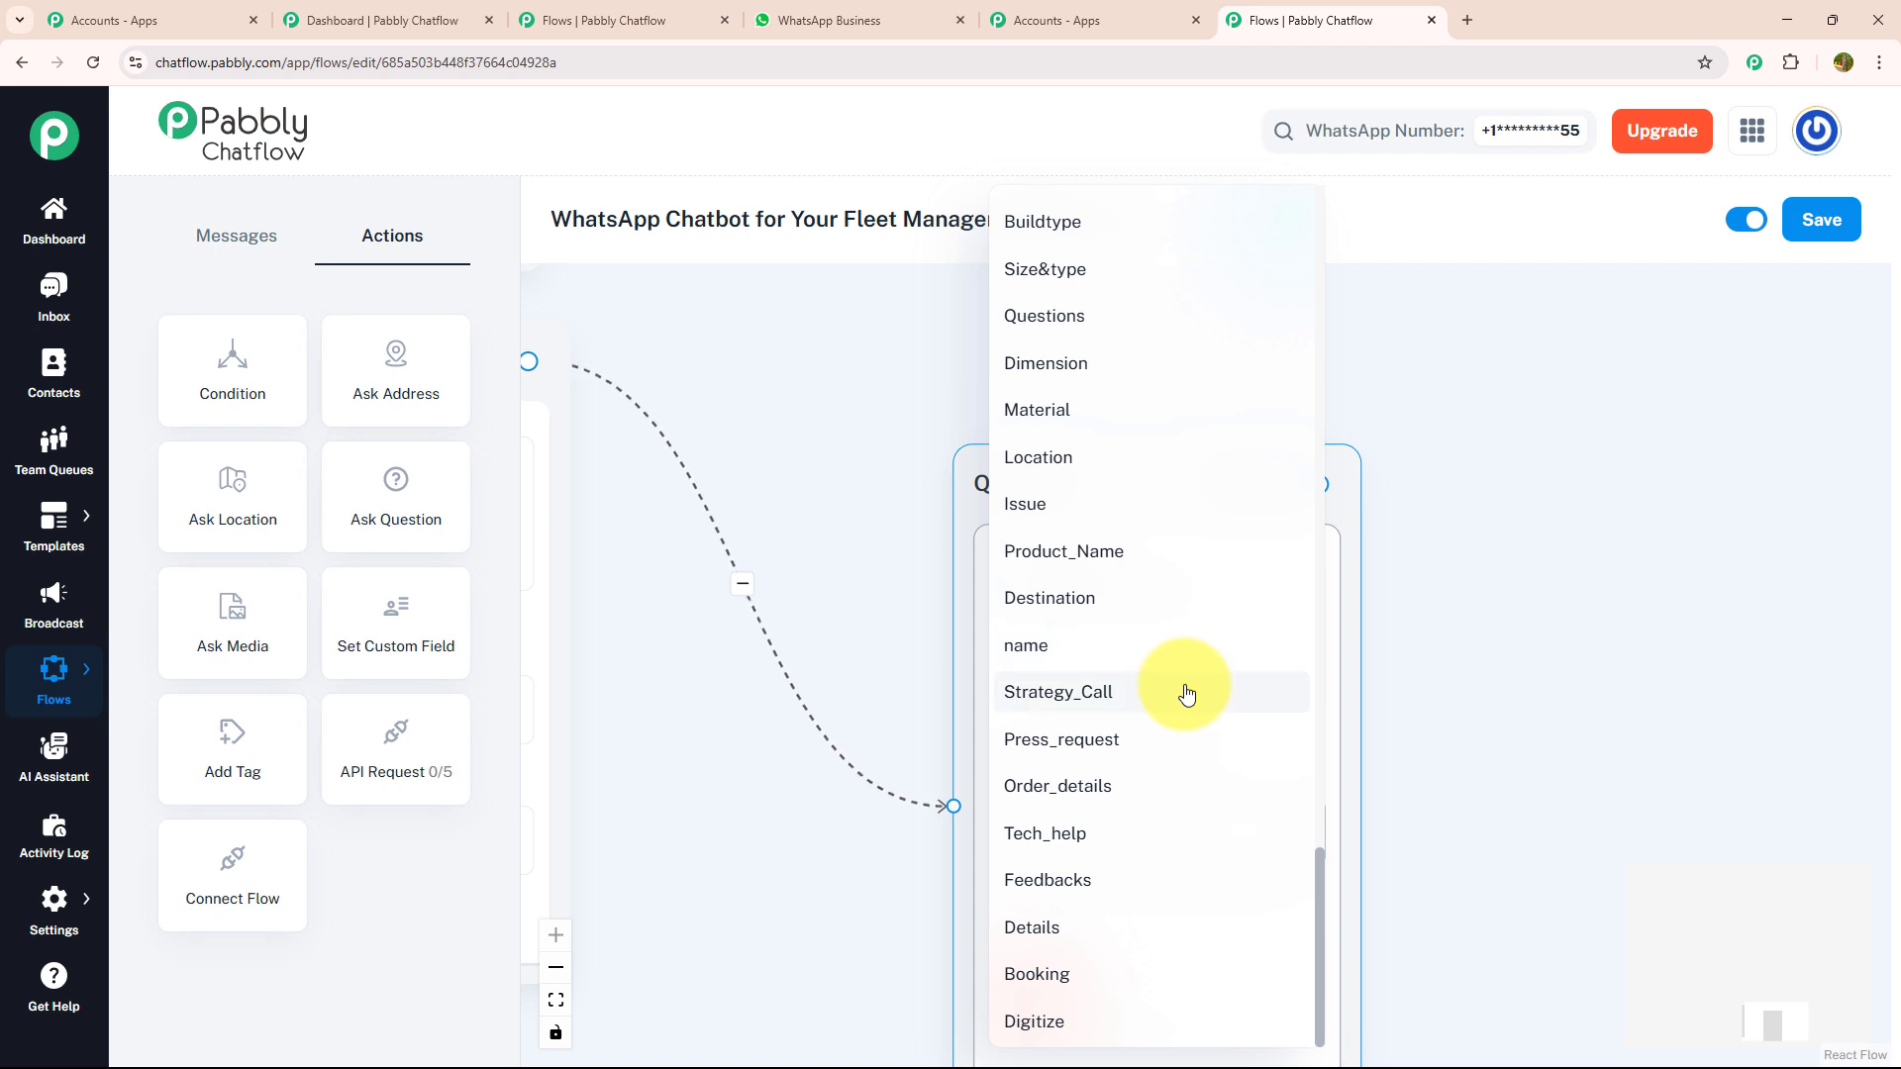
pyautogui.click(1168, 928)
pyautogui.click(1148, 965)
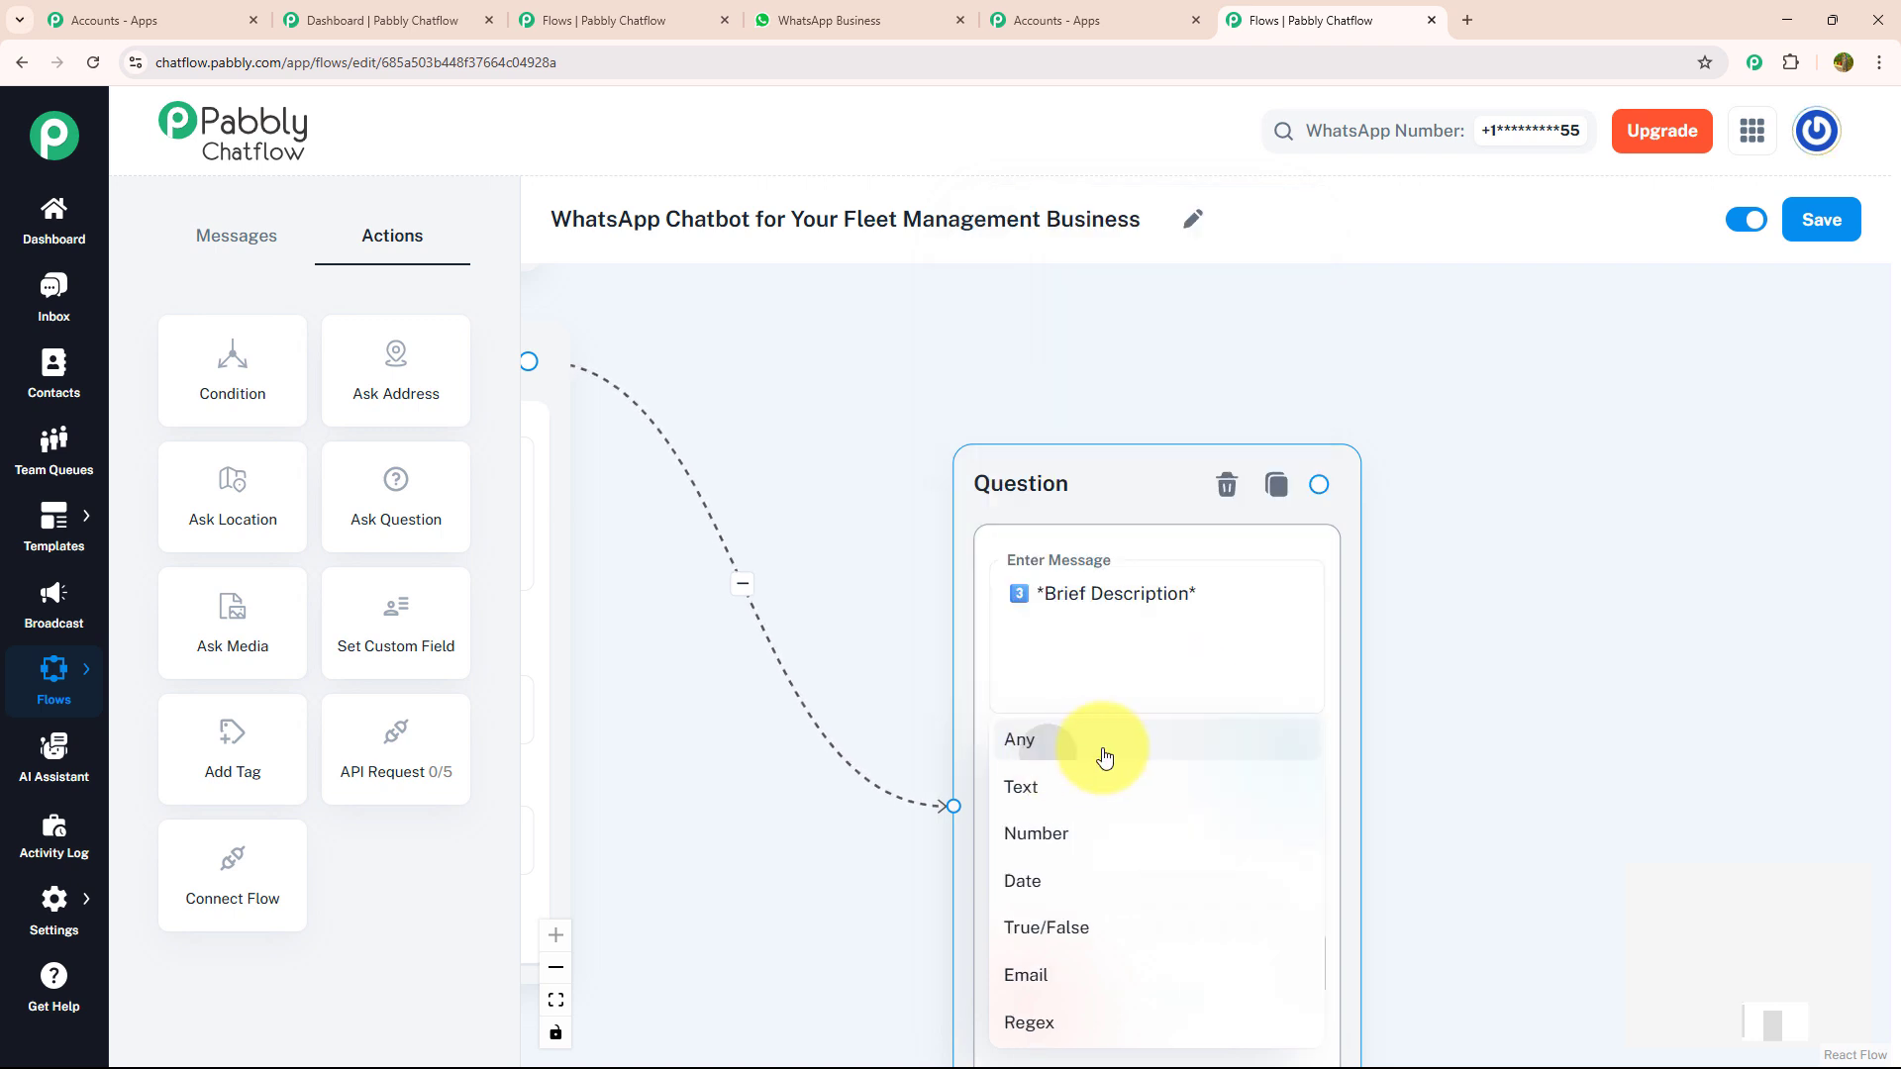
pyautogui.click(1103, 748)
# - Link a Text + Button message after the description question: "Your Ticket Will Be Logged & A Technician Will Be Assigned Within *30 Minutes*."
pyautogui.moveTo(1572, 649); pyautogui.dragTo(1025, 728)
pyautogui.scroll(-2, 1363, 639)
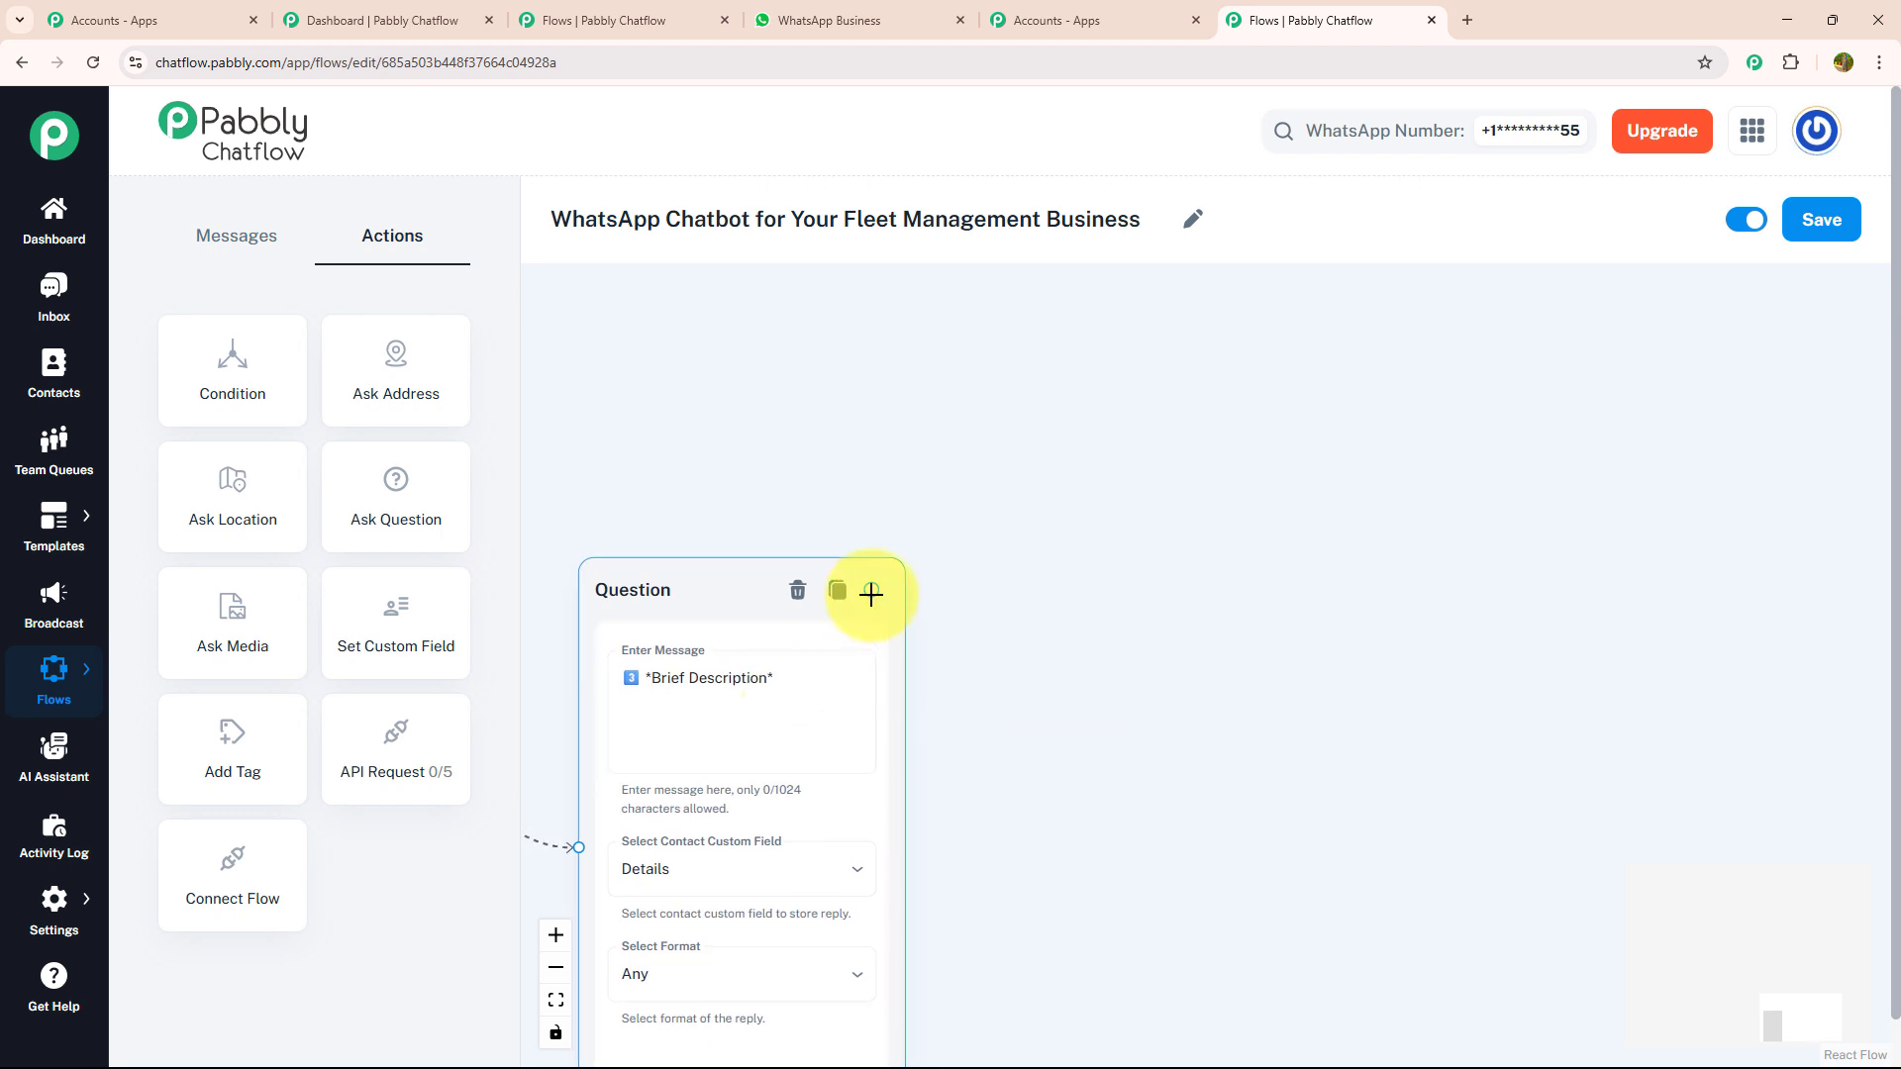
pyautogui.moveTo(872, 594); pyautogui.dragTo(1196, 410)
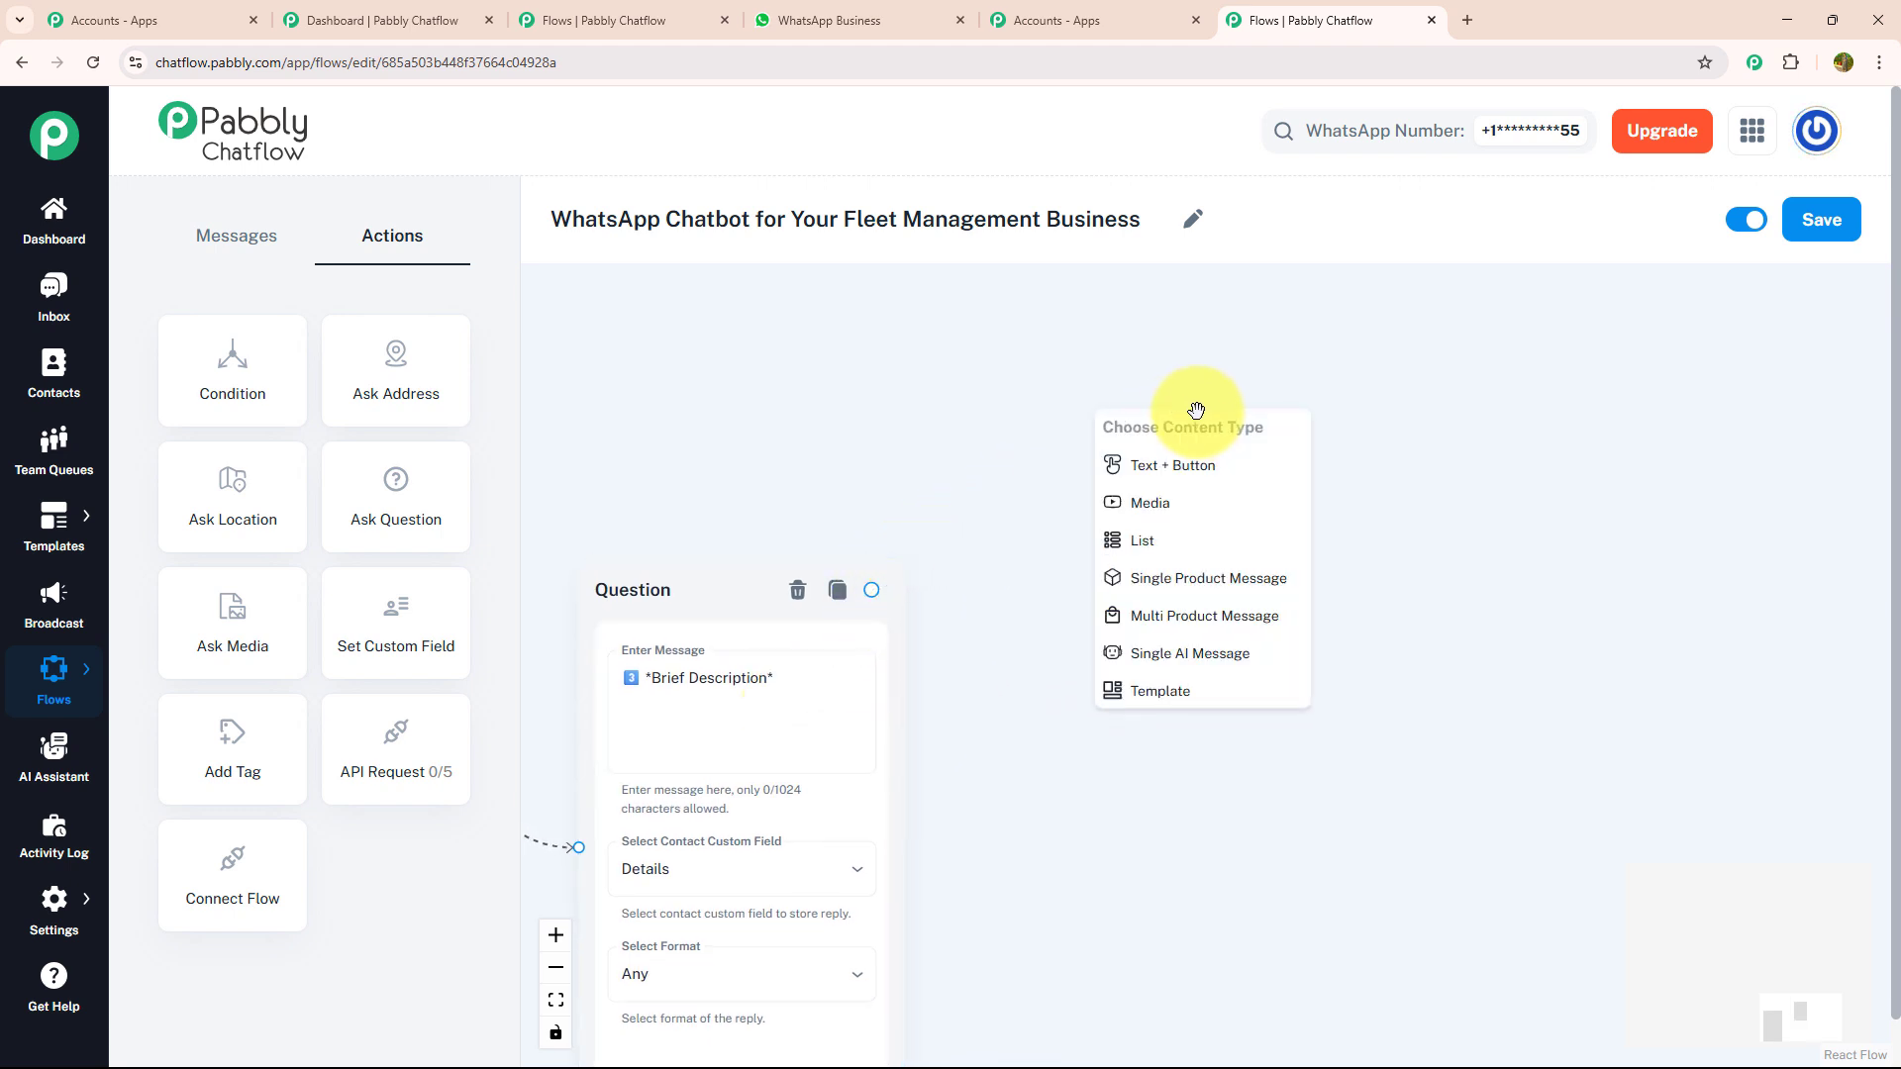
pyautogui.click(1177, 470)
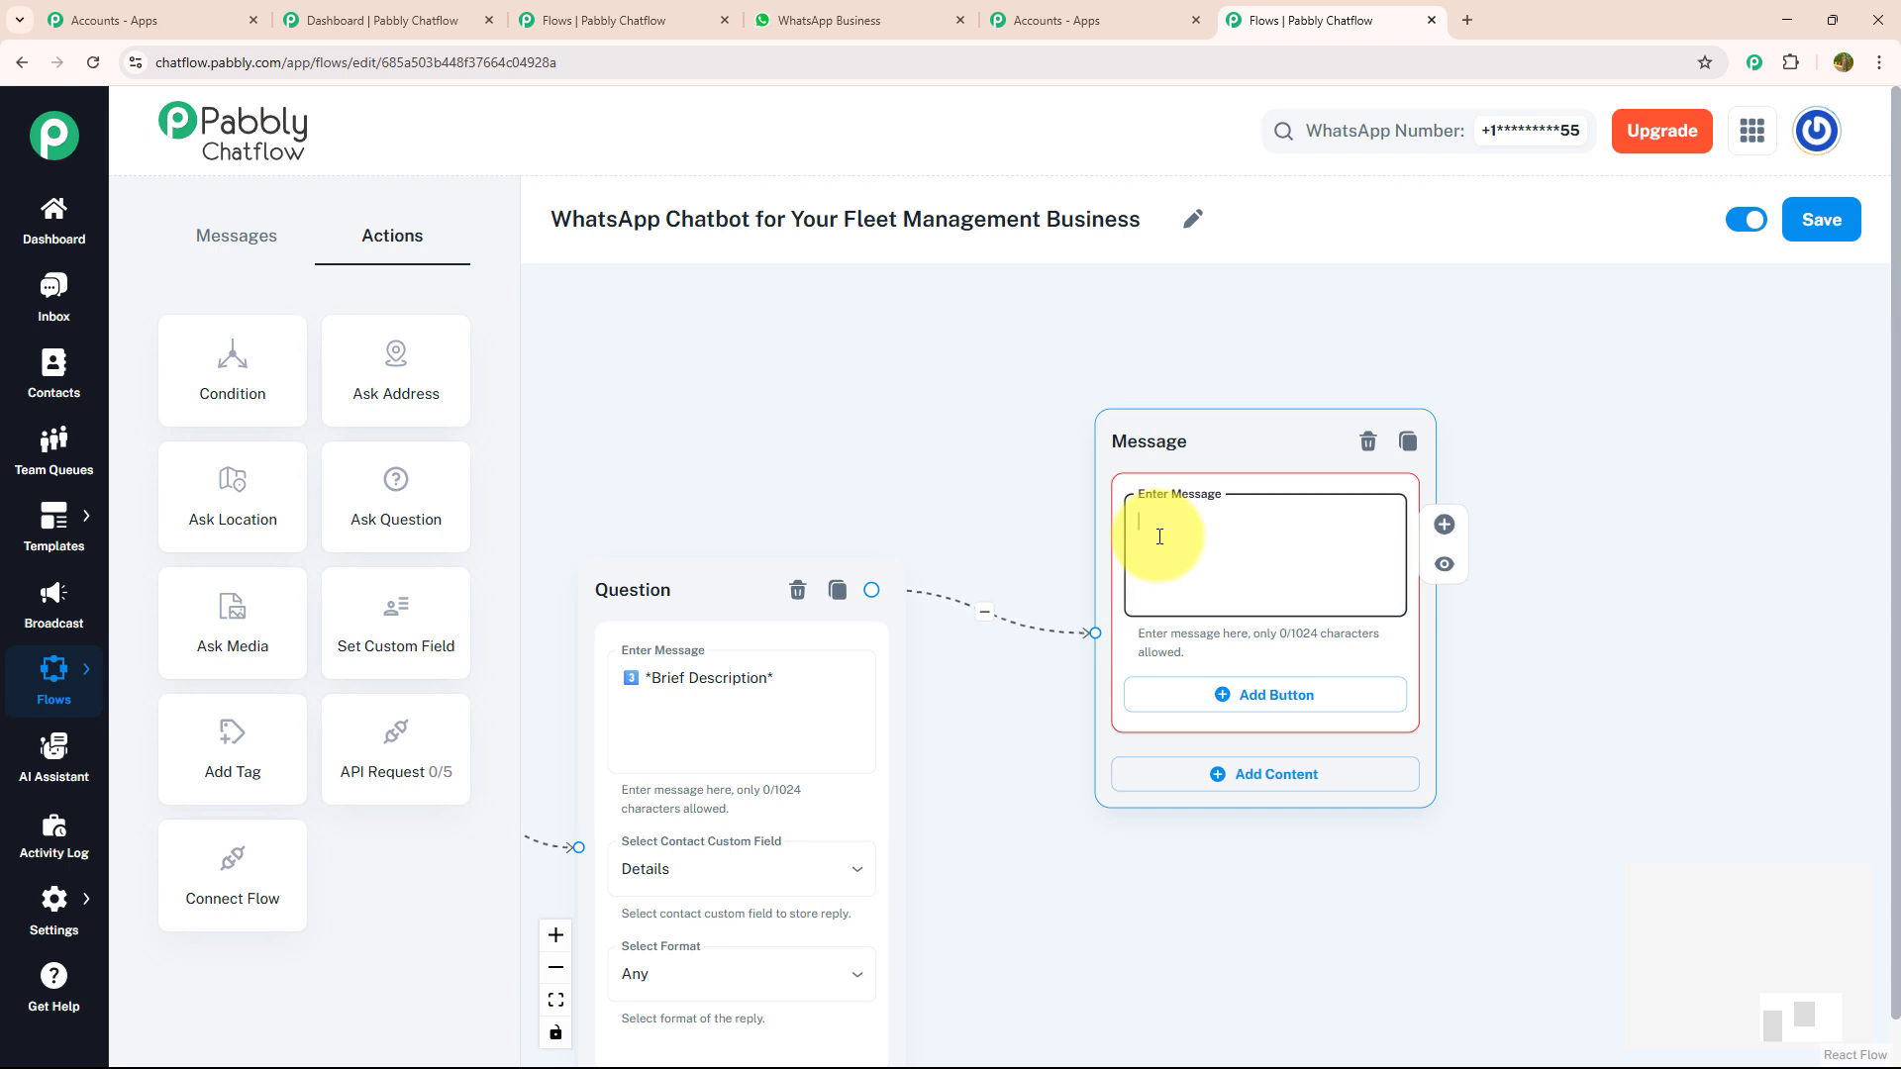
pyautogui.write('📥 Your Ticket Will Be Logged & A Technician Will Be Assigned Within *30 Minutes*.')
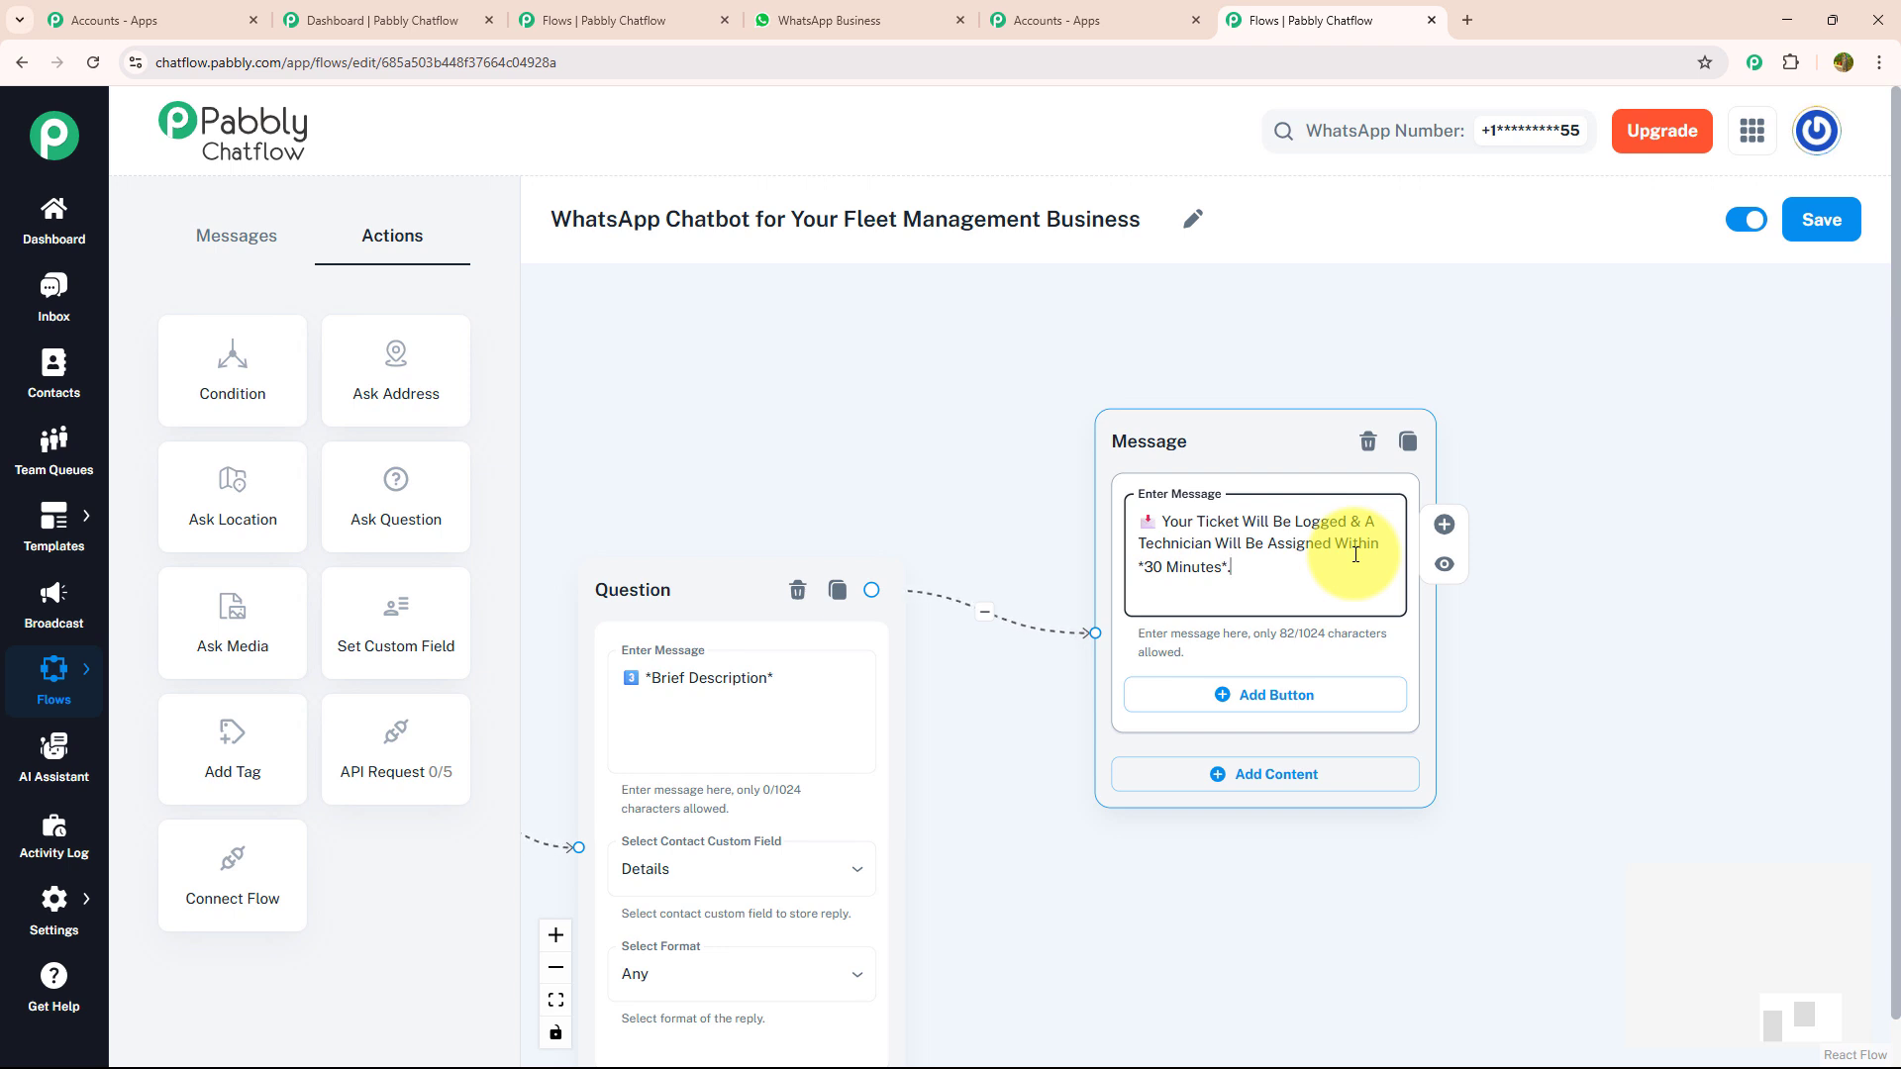
# - Add a "Menu" button with a clipboard emoji to the ticket message and connect it back to the welcome message
pyautogui.click(1280, 702)
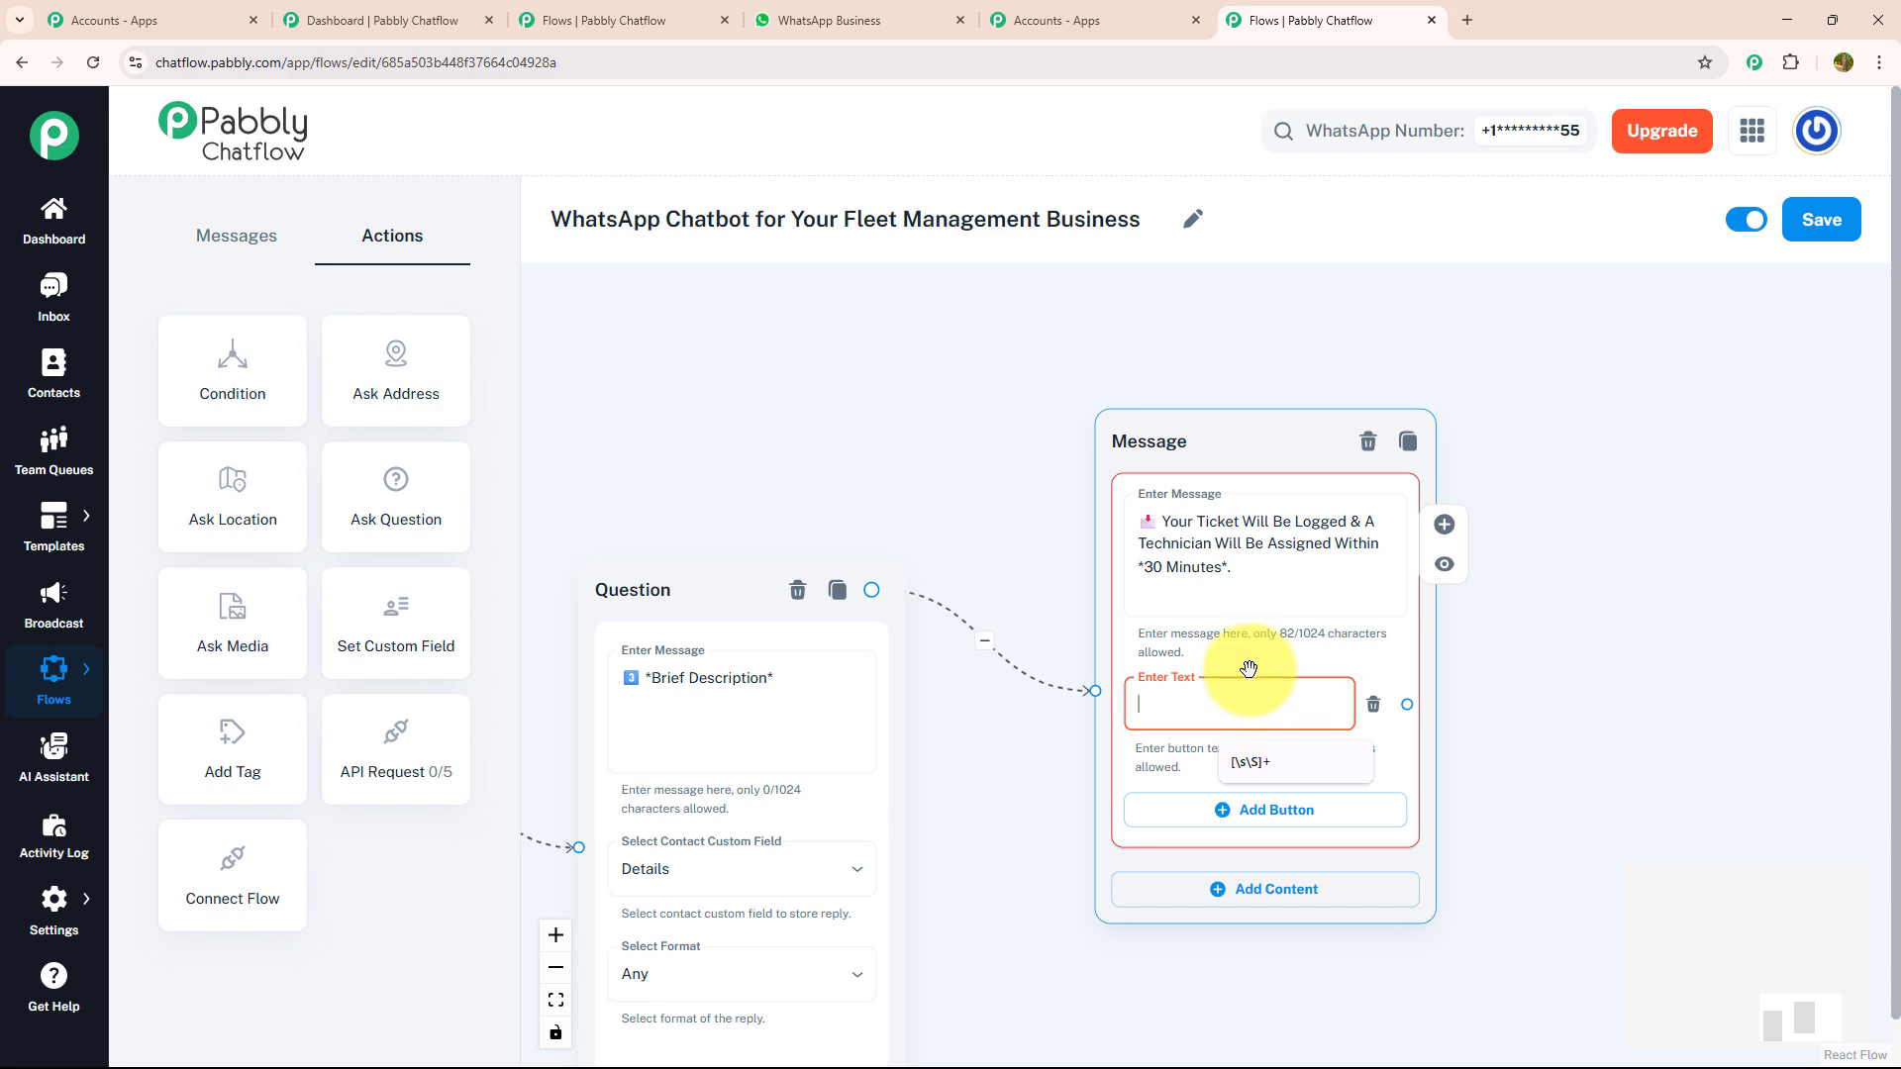
pyautogui.write('Menu 📋')
pyautogui.scroll(-2, 1250, 688)
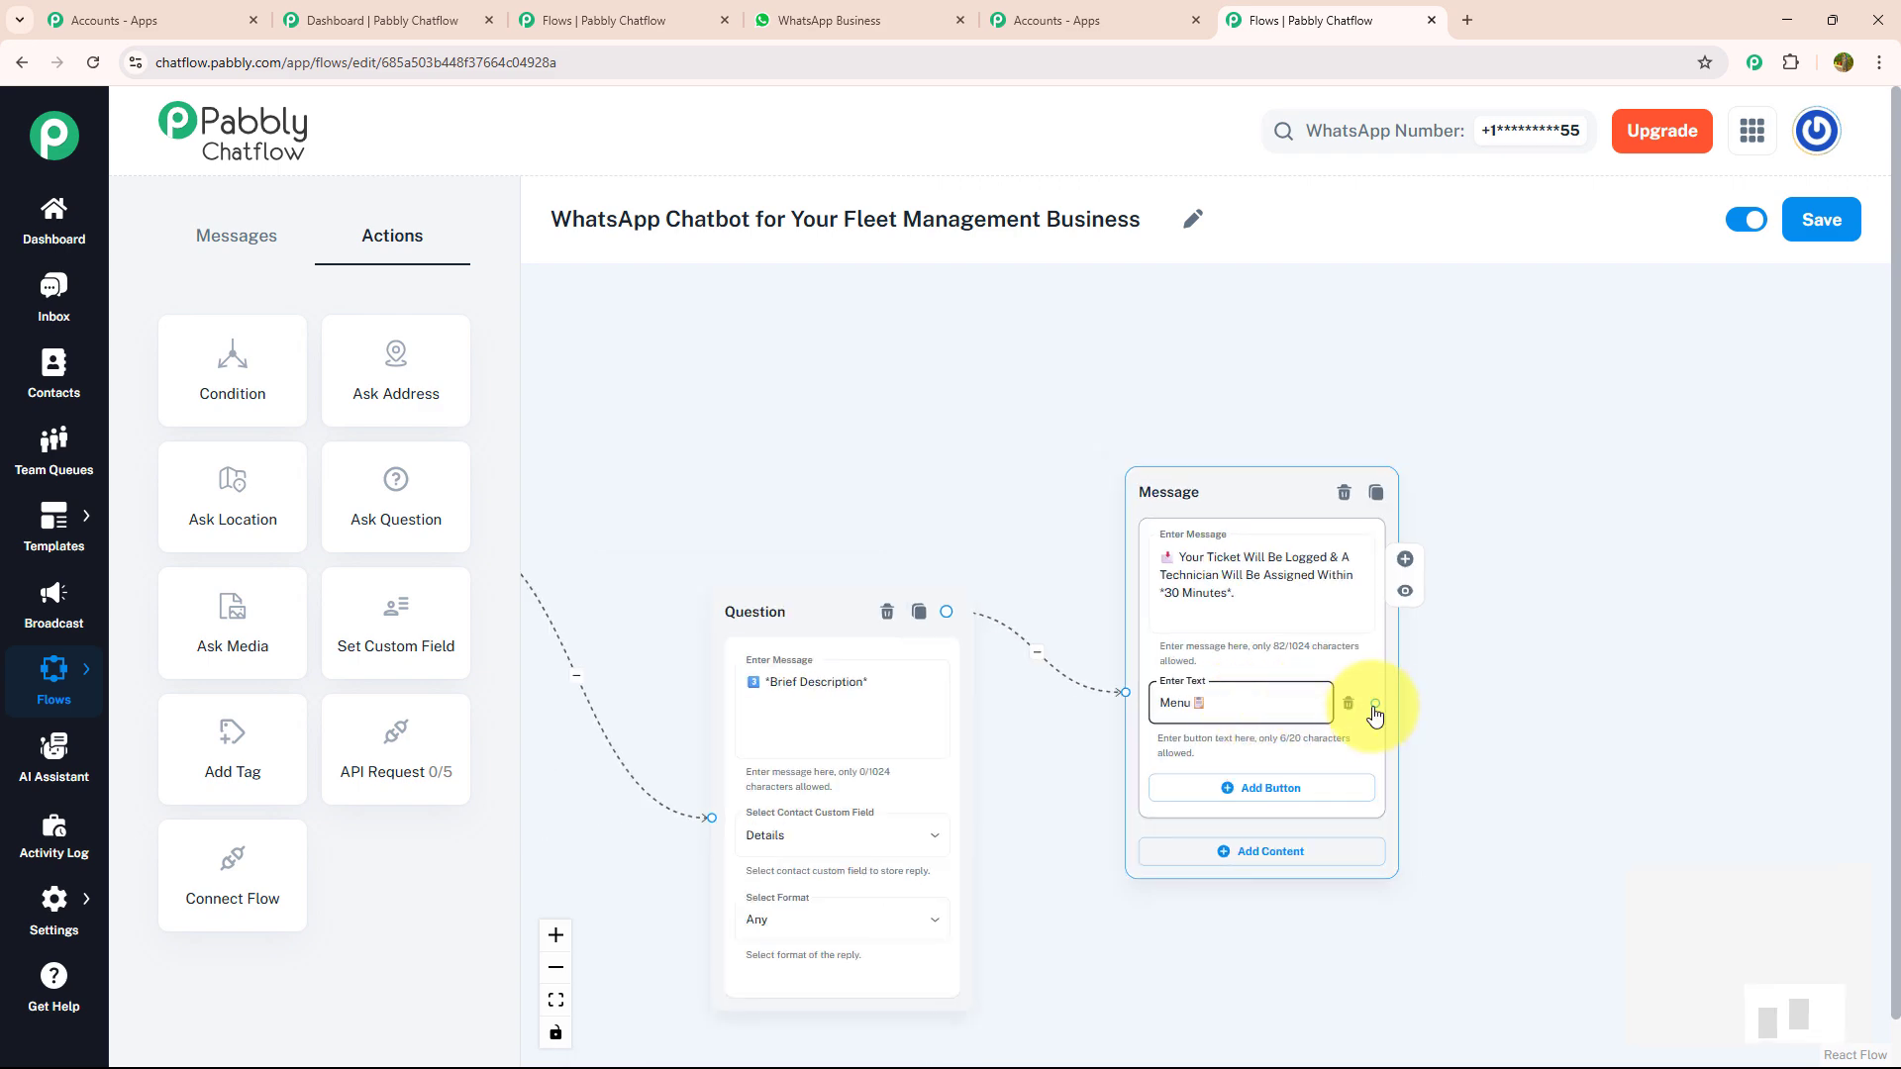
pyautogui.moveTo(1371, 705); pyautogui.dragTo(1064, 528)
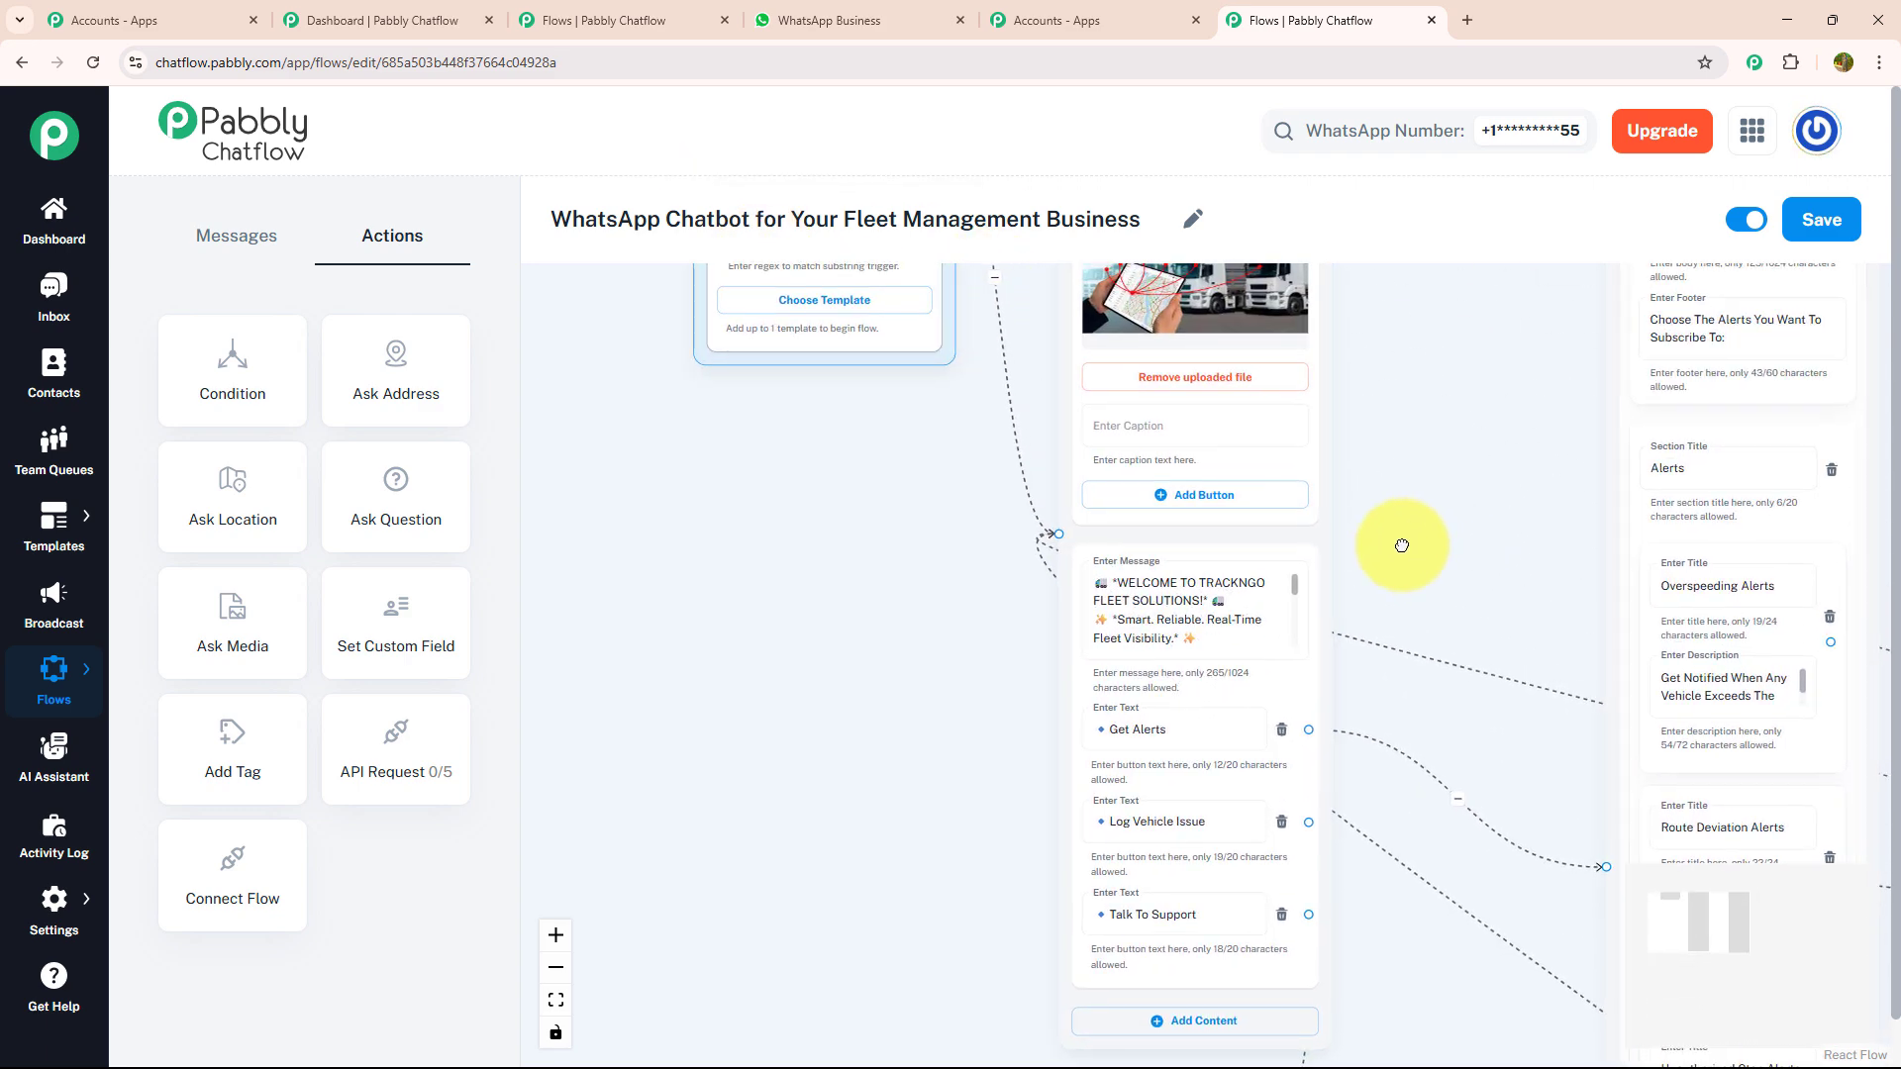
# - Link a Text + Button message to the Talk To Support button with the "Need Help With A Tracker, Vehicle Downtime, Or Reporting?" support text
pyautogui.moveTo(1402, 546); pyautogui.dragTo(1162, 223)
pyautogui.scroll(-2, 1153, 456)
pyautogui.moveTo(1148, 664); pyautogui.dragTo(1078, 657)
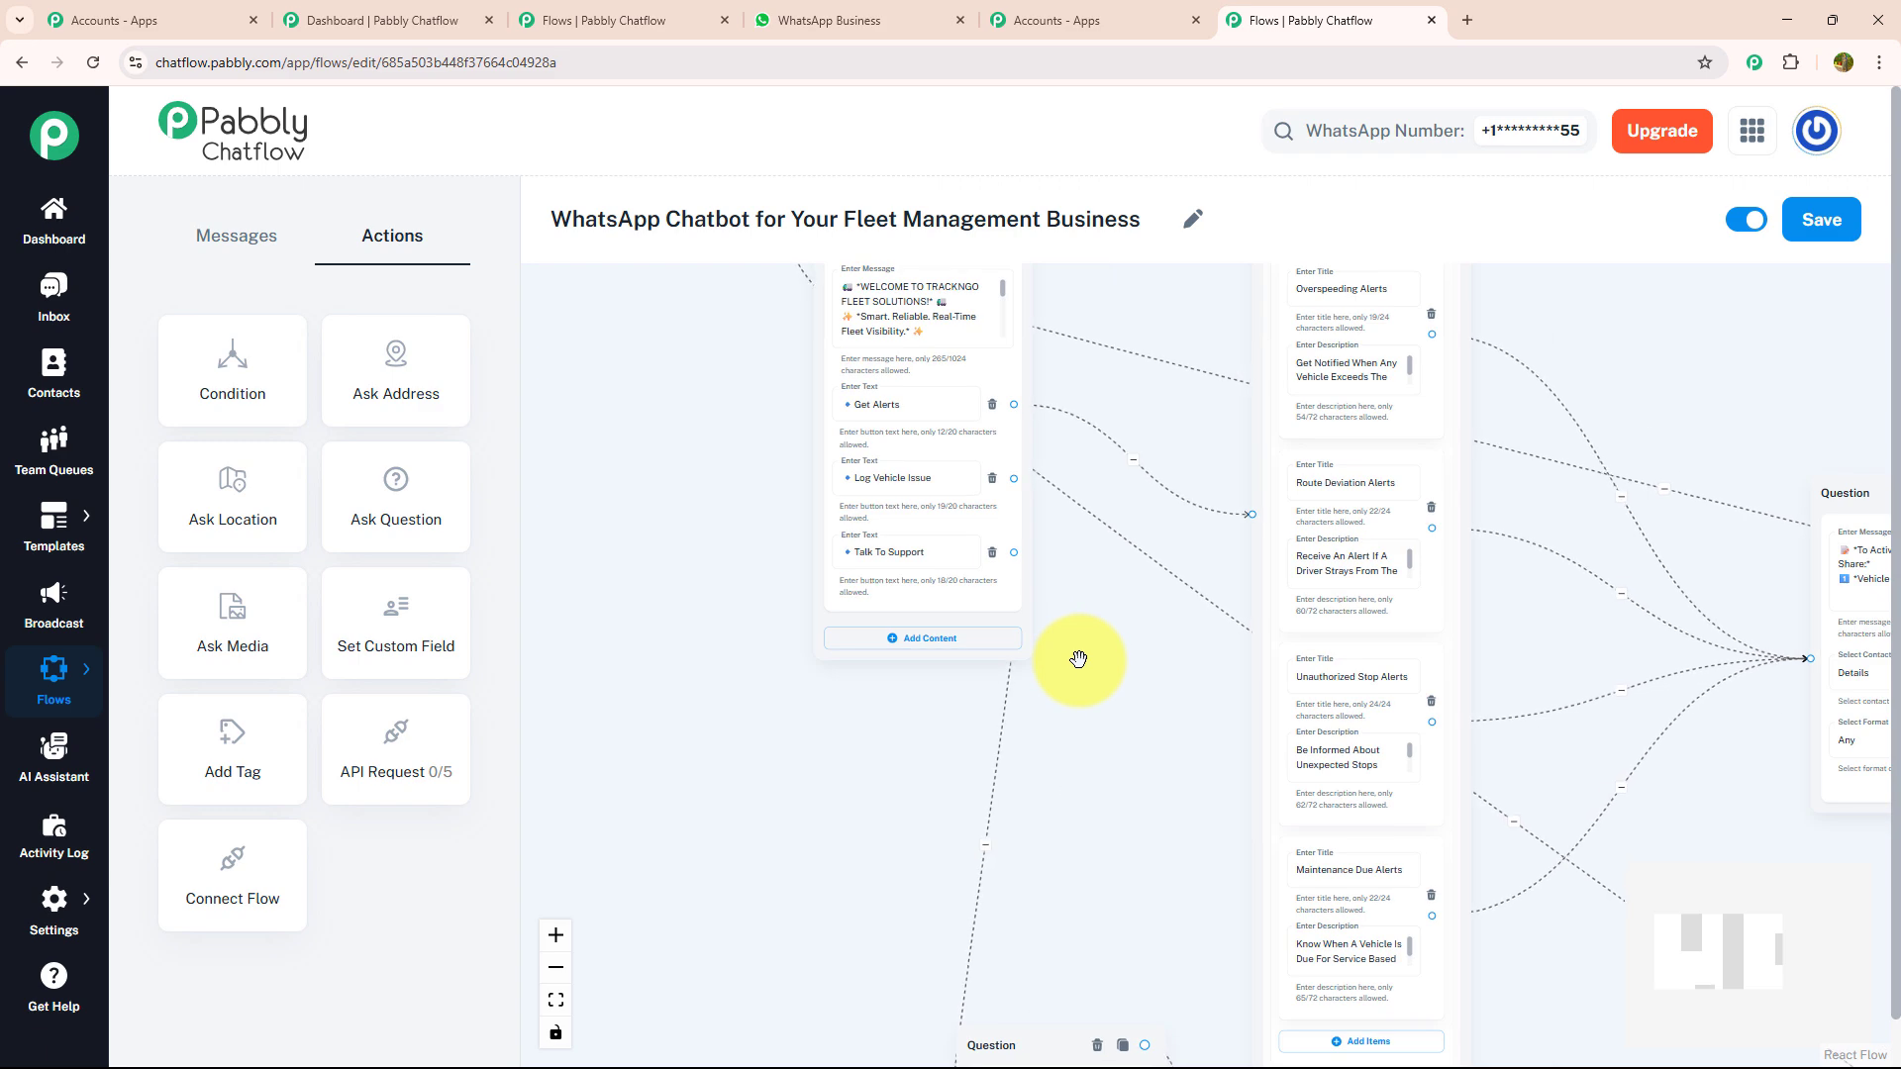
pyautogui.scroll(3, 1078, 657)
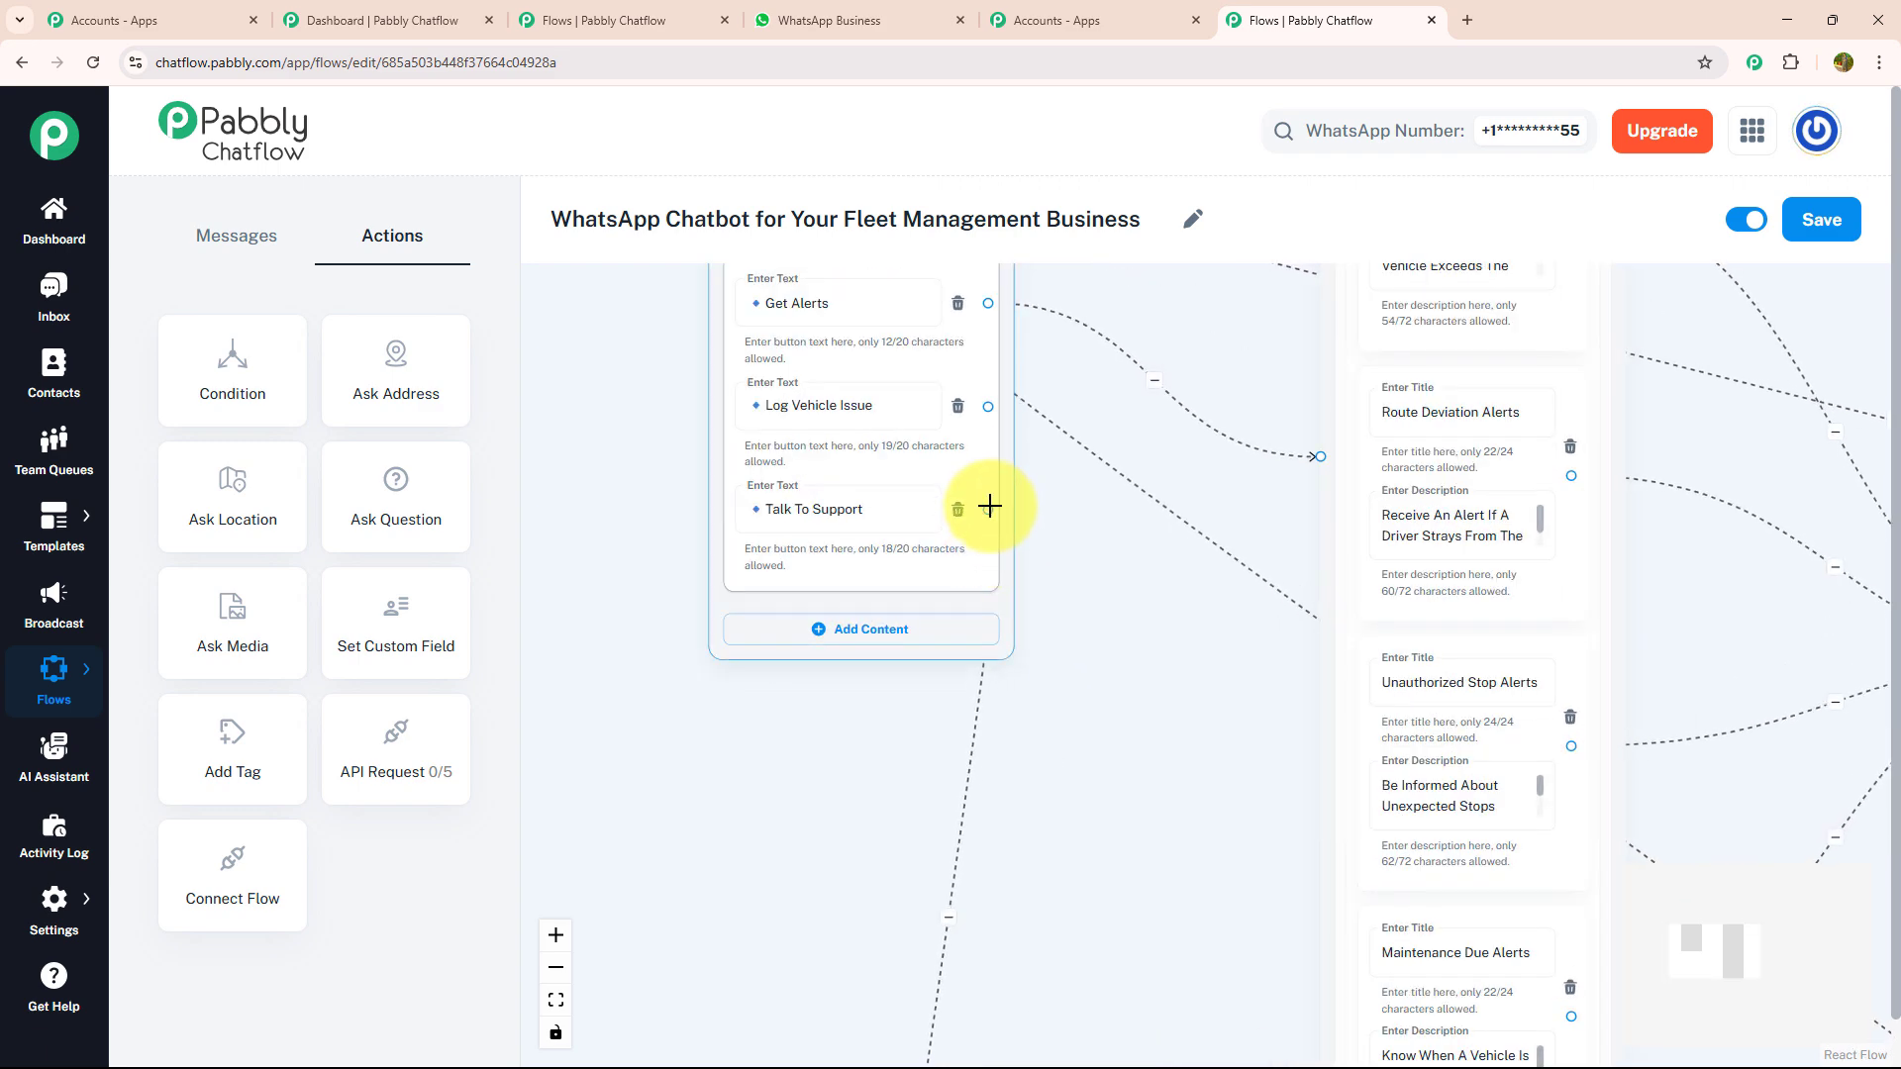
pyautogui.moveTo(986, 510); pyautogui.dragTo(555, 859)
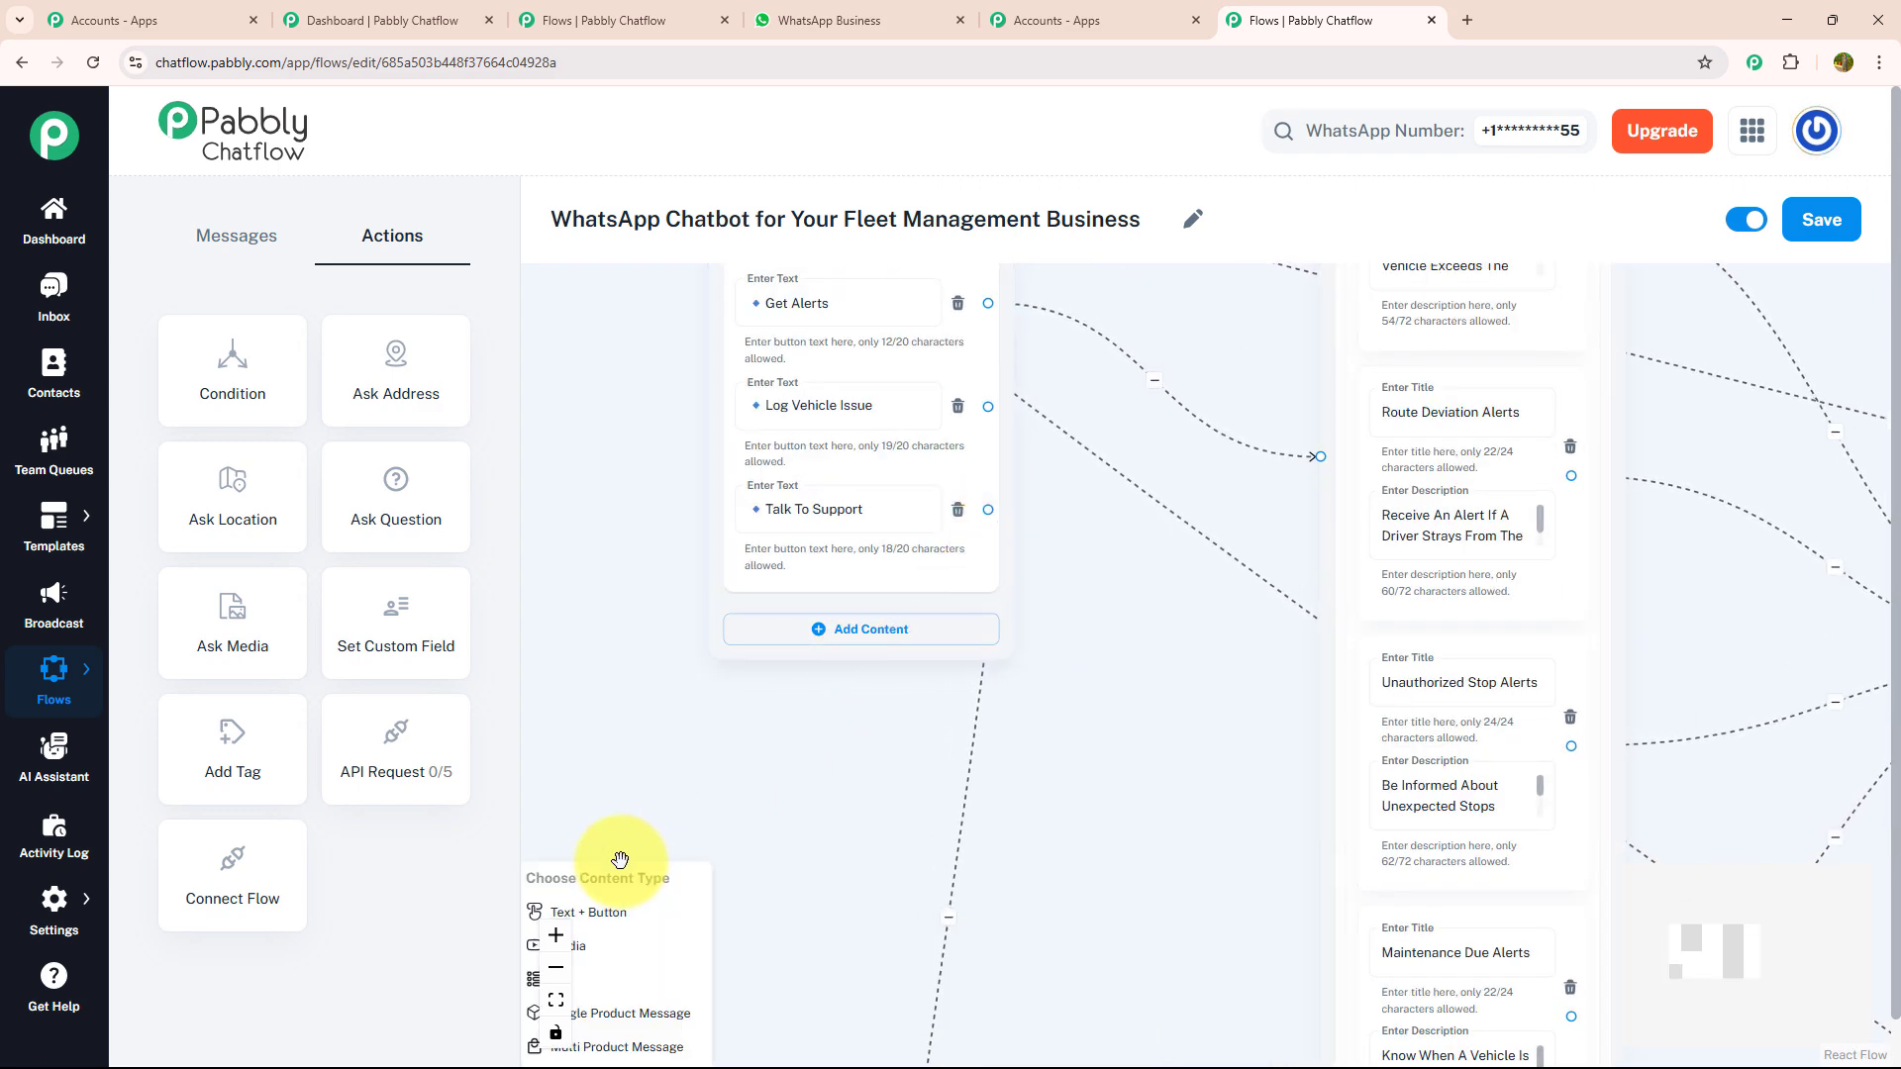
pyautogui.click(615, 923)
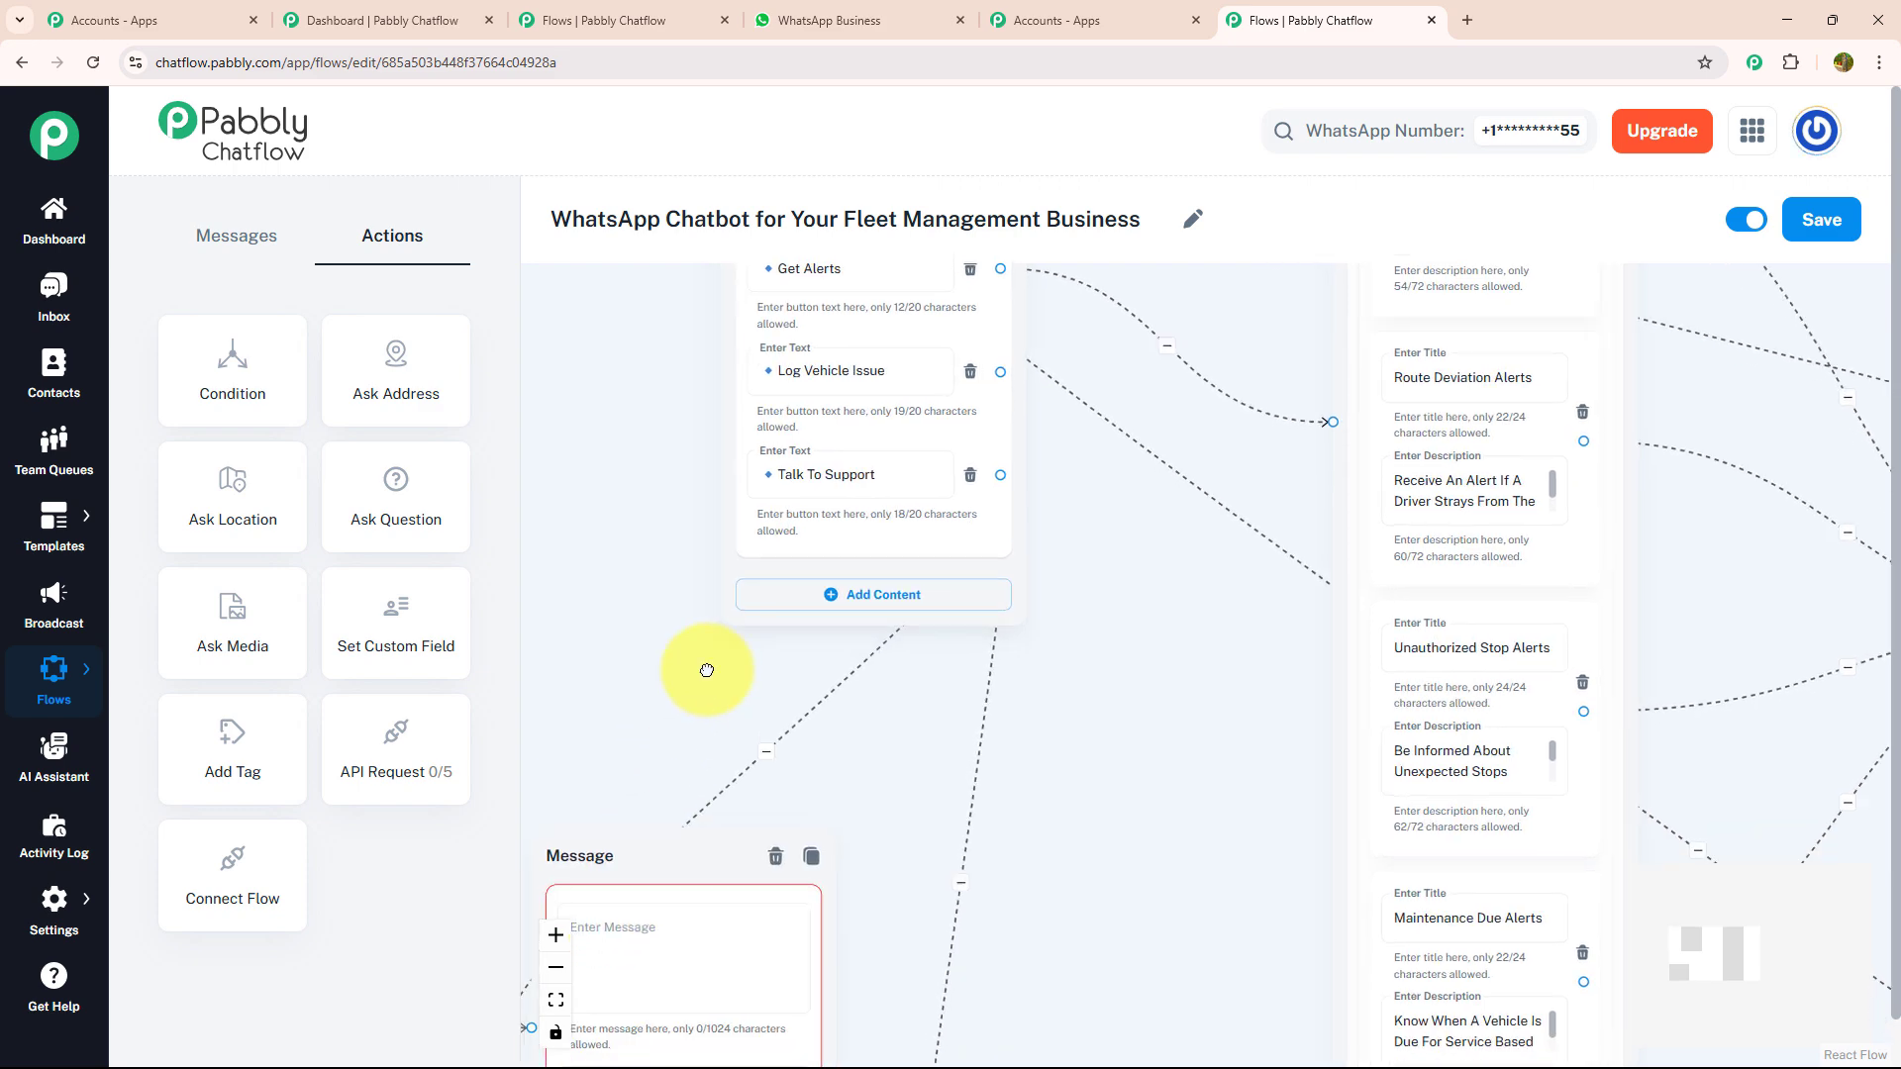
pyautogui.click(854, 546)
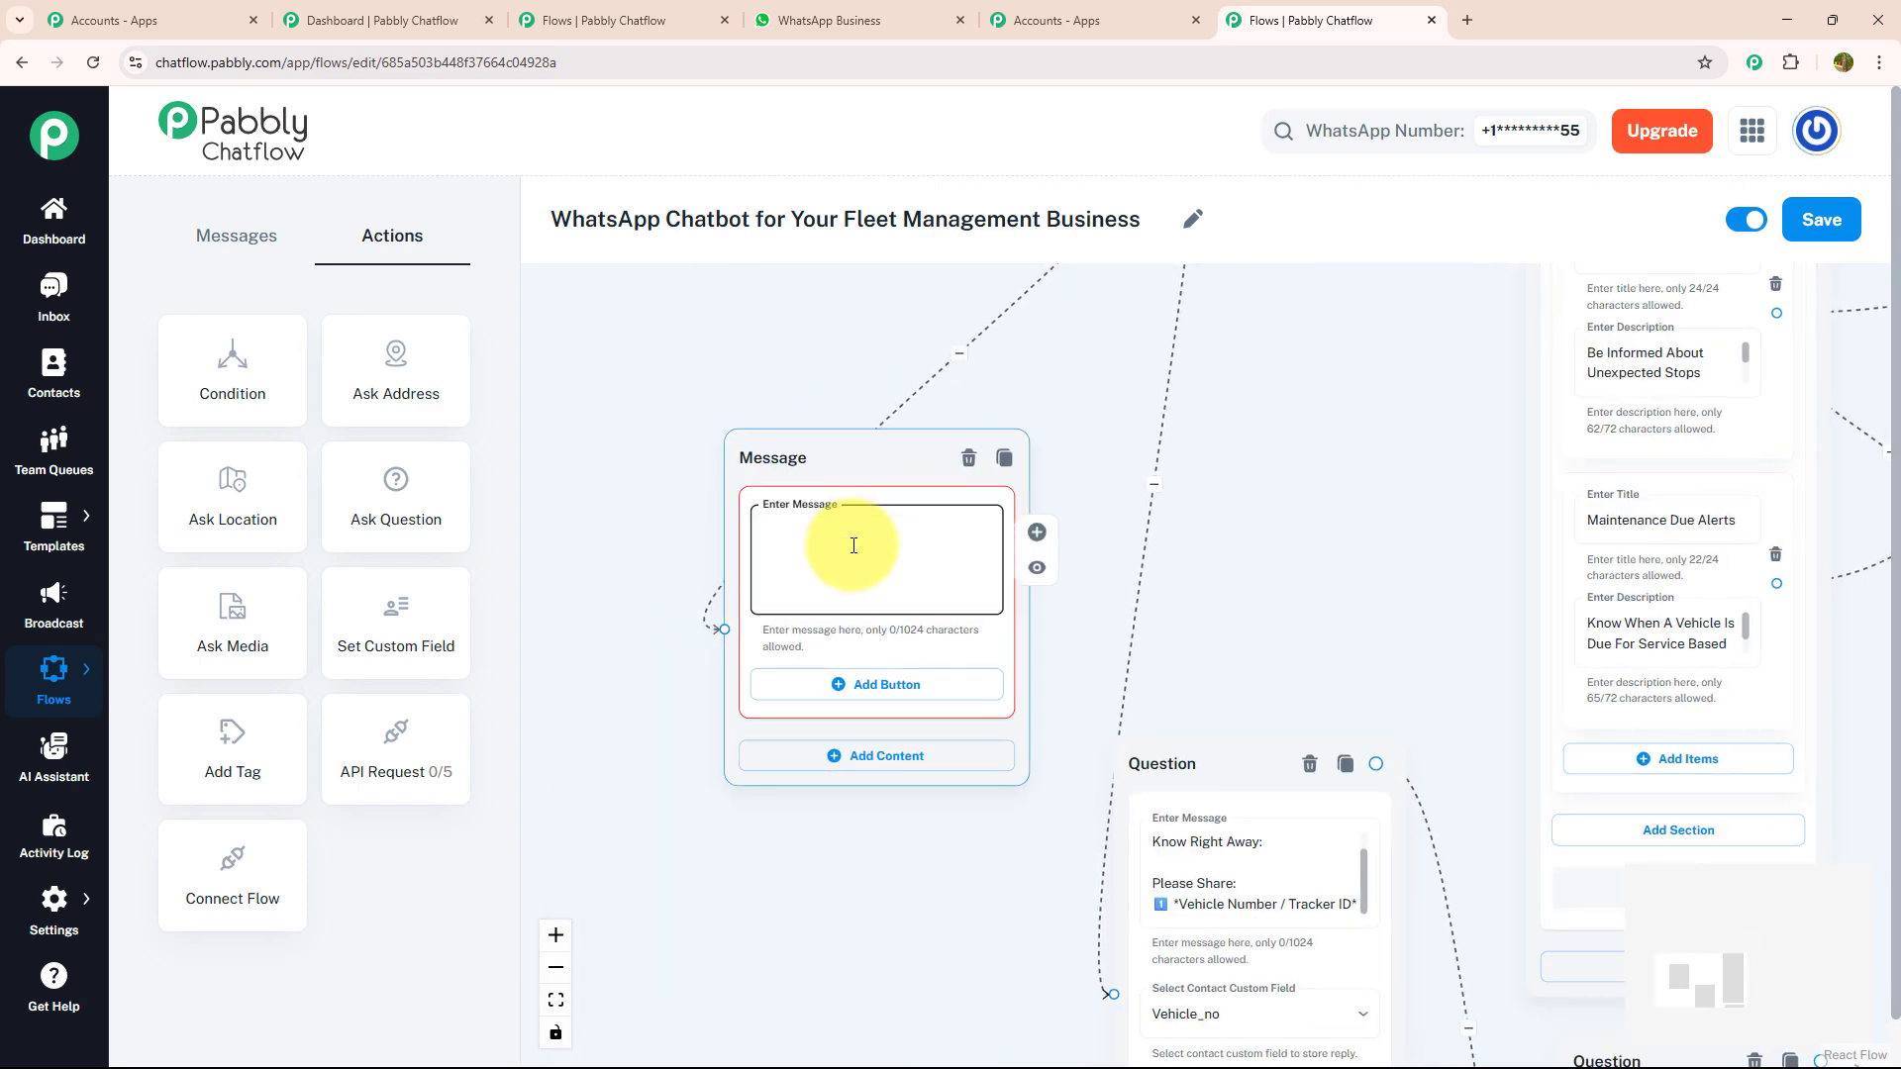
pyautogui.hotkey('ctrl', 'v')
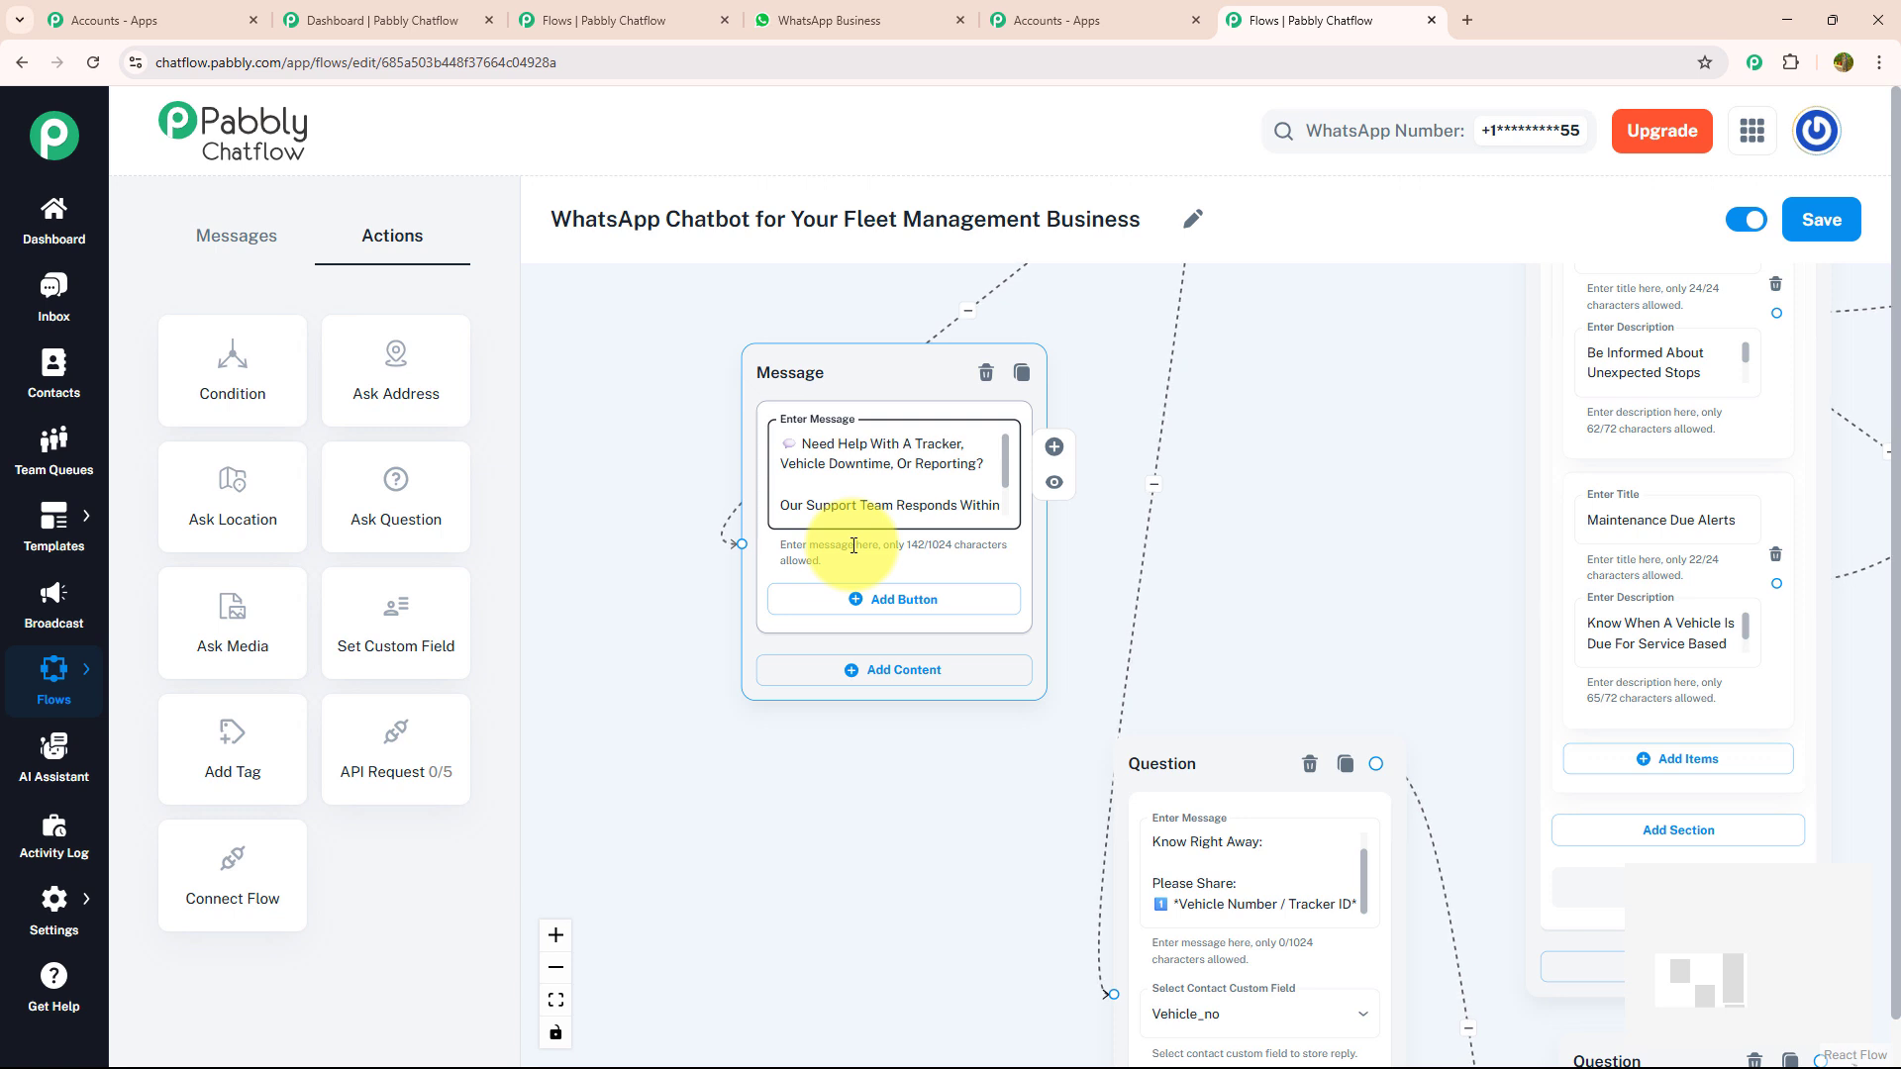
pyautogui.click(1051, 490)
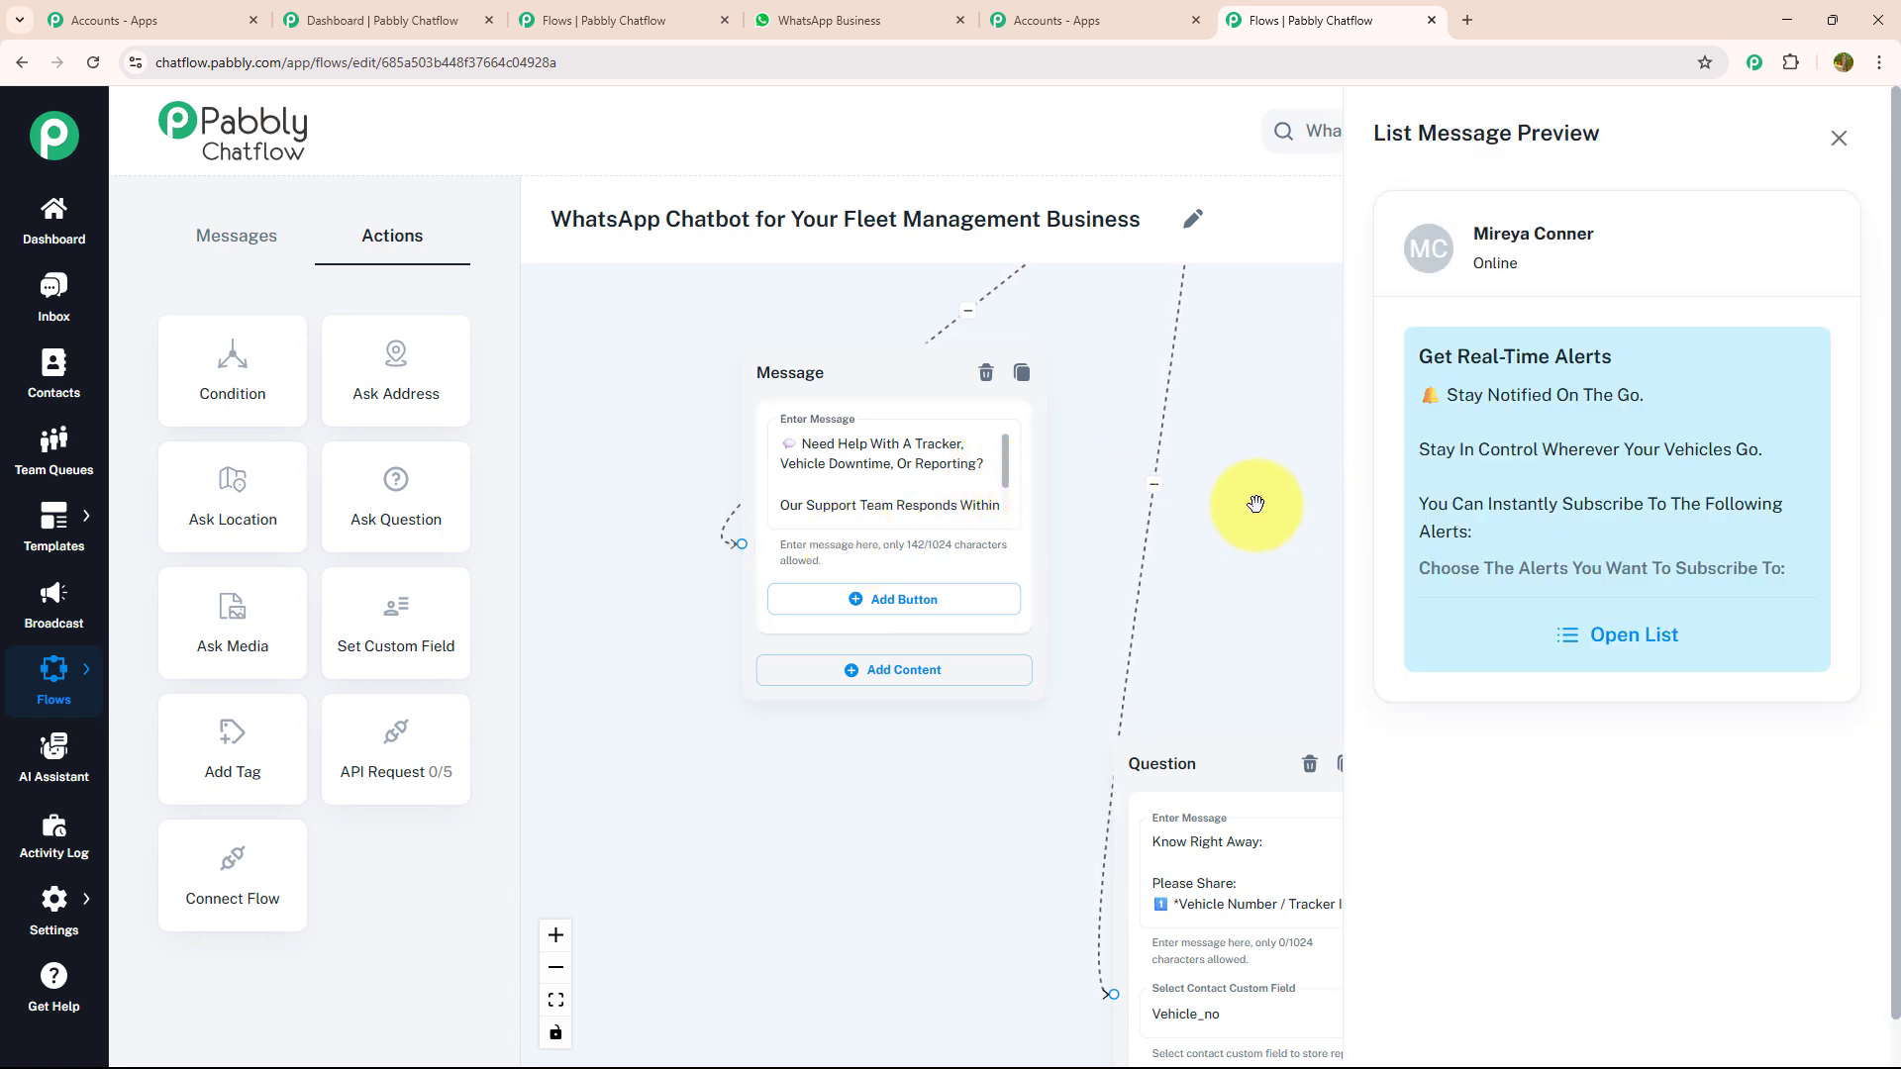
pyautogui.click(1006, 502)
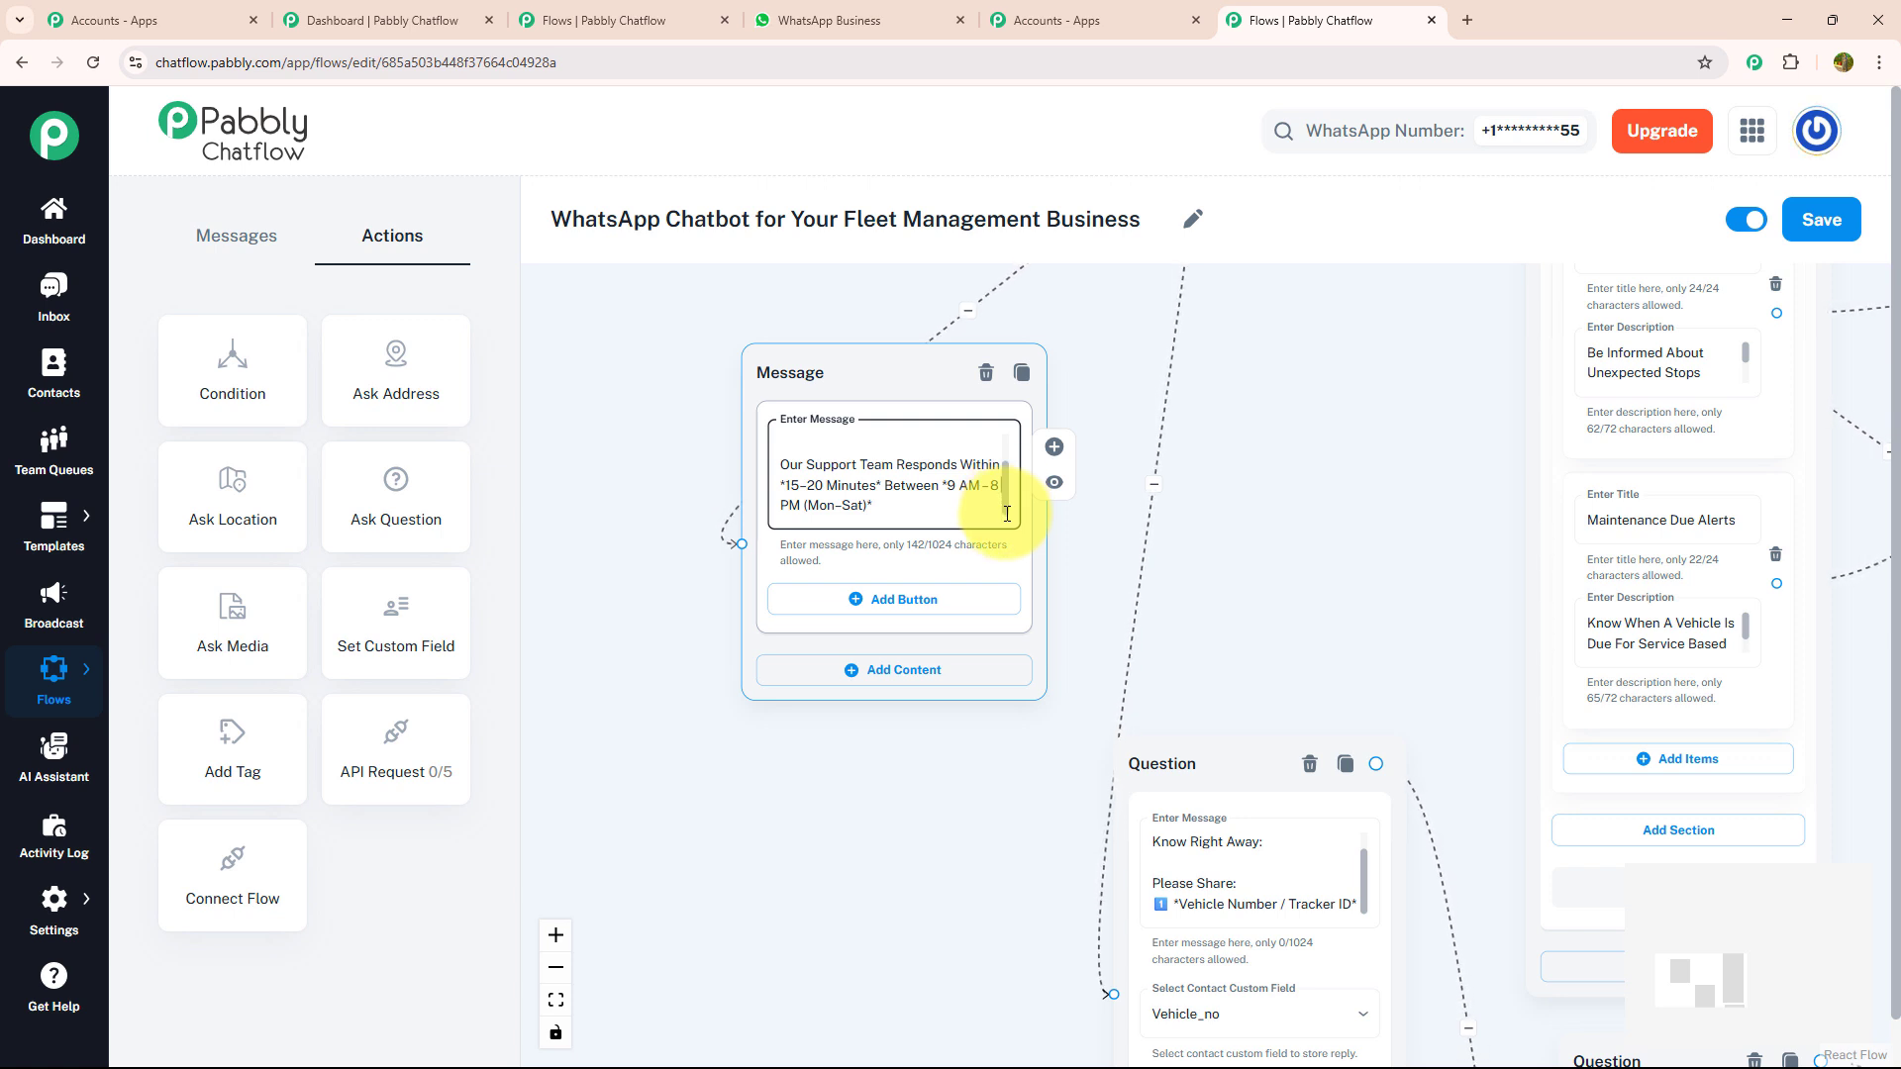
# - Add a "Menu" button with a clipboard emoji to the support message and connect it back to the welcome message
pyautogui.click(871, 597)
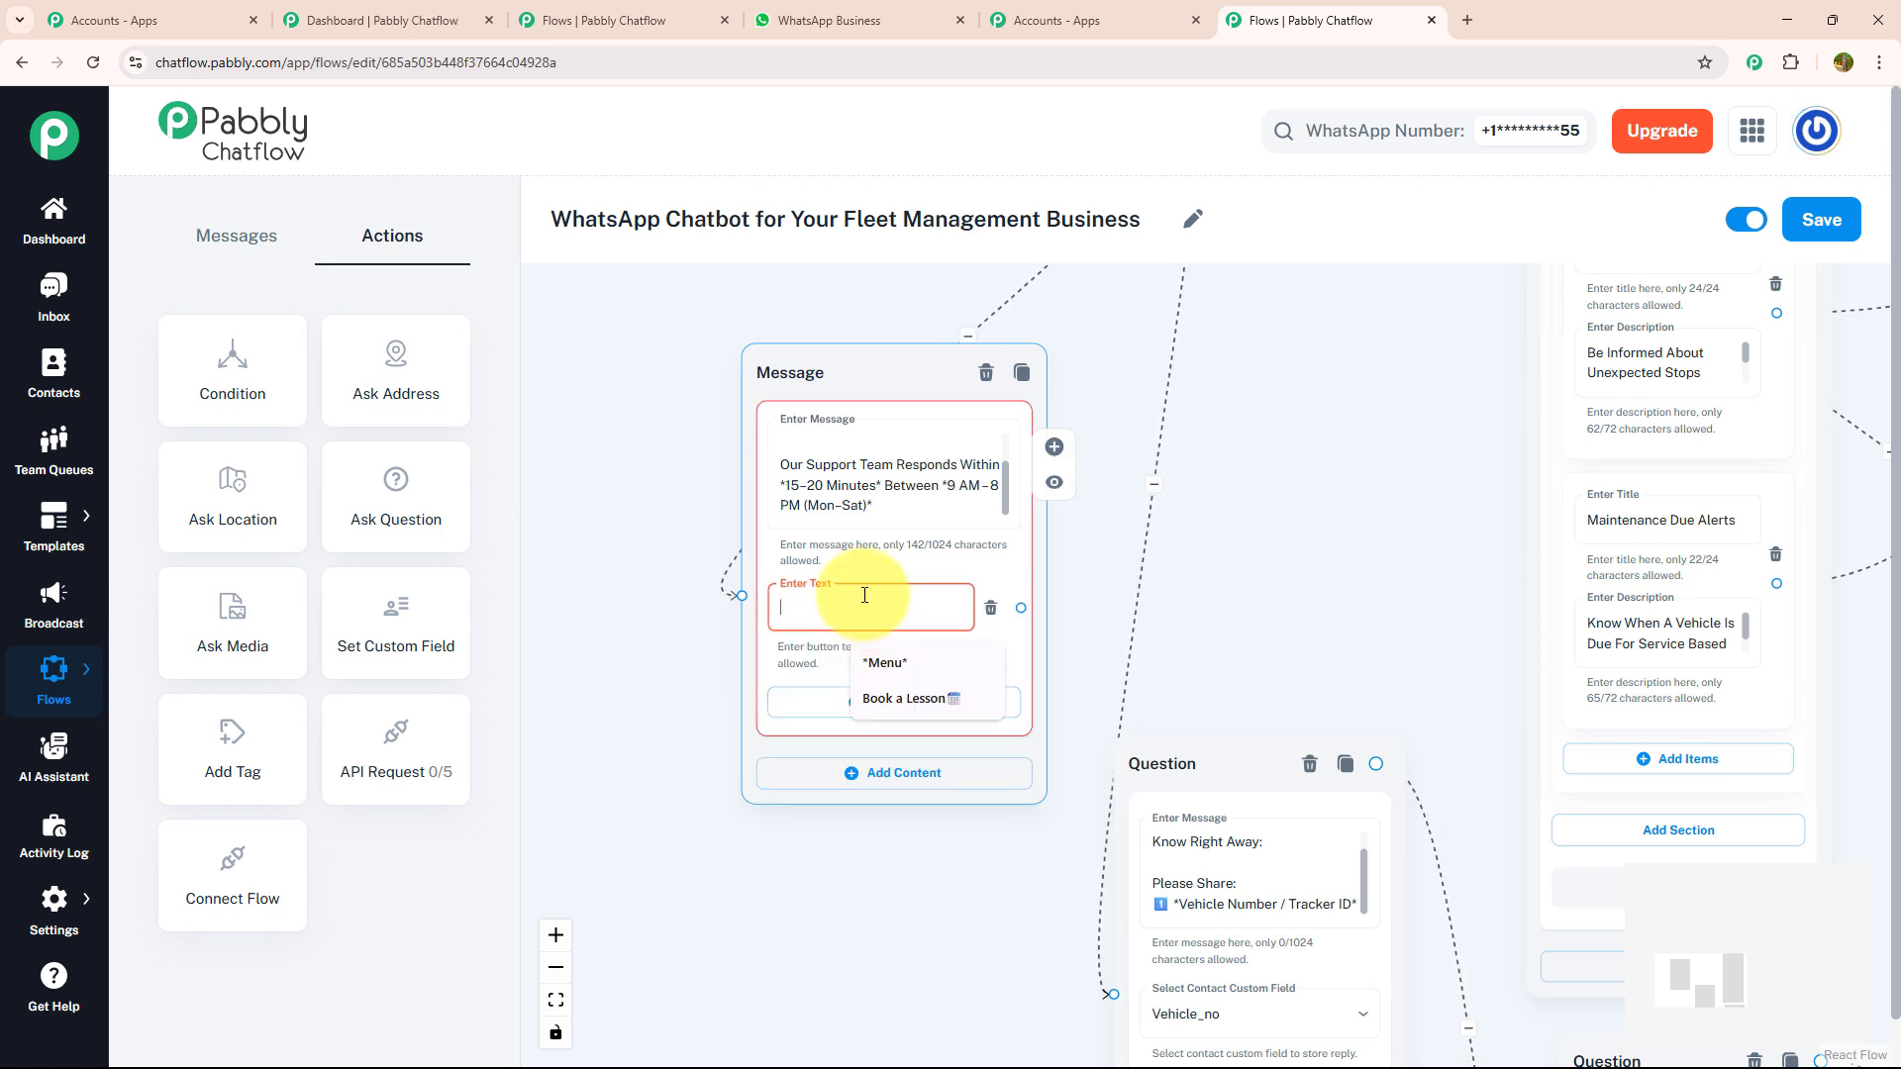
pyautogui.write('Menu 📋')
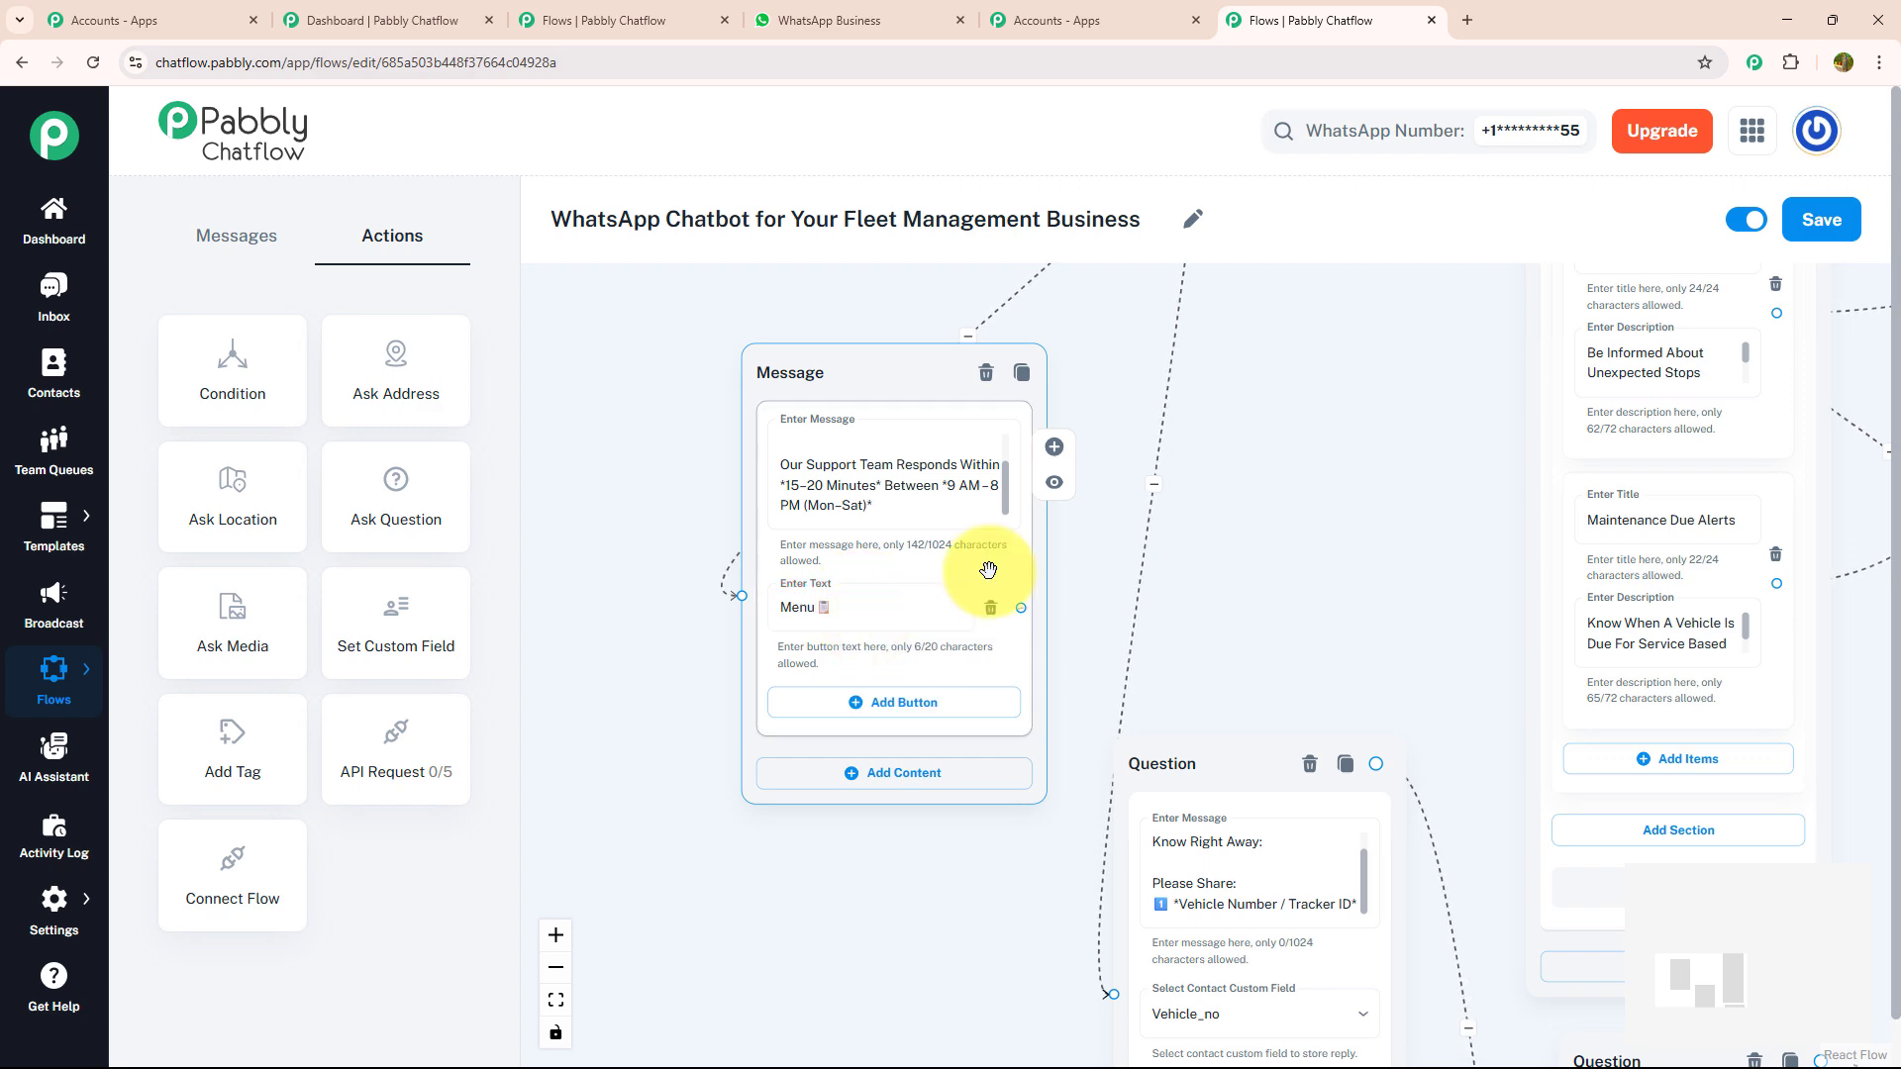
pyautogui.moveTo(1021, 608); pyautogui.dragTo(916, 354)
pyautogui.scroll(-5, 1239, 442)
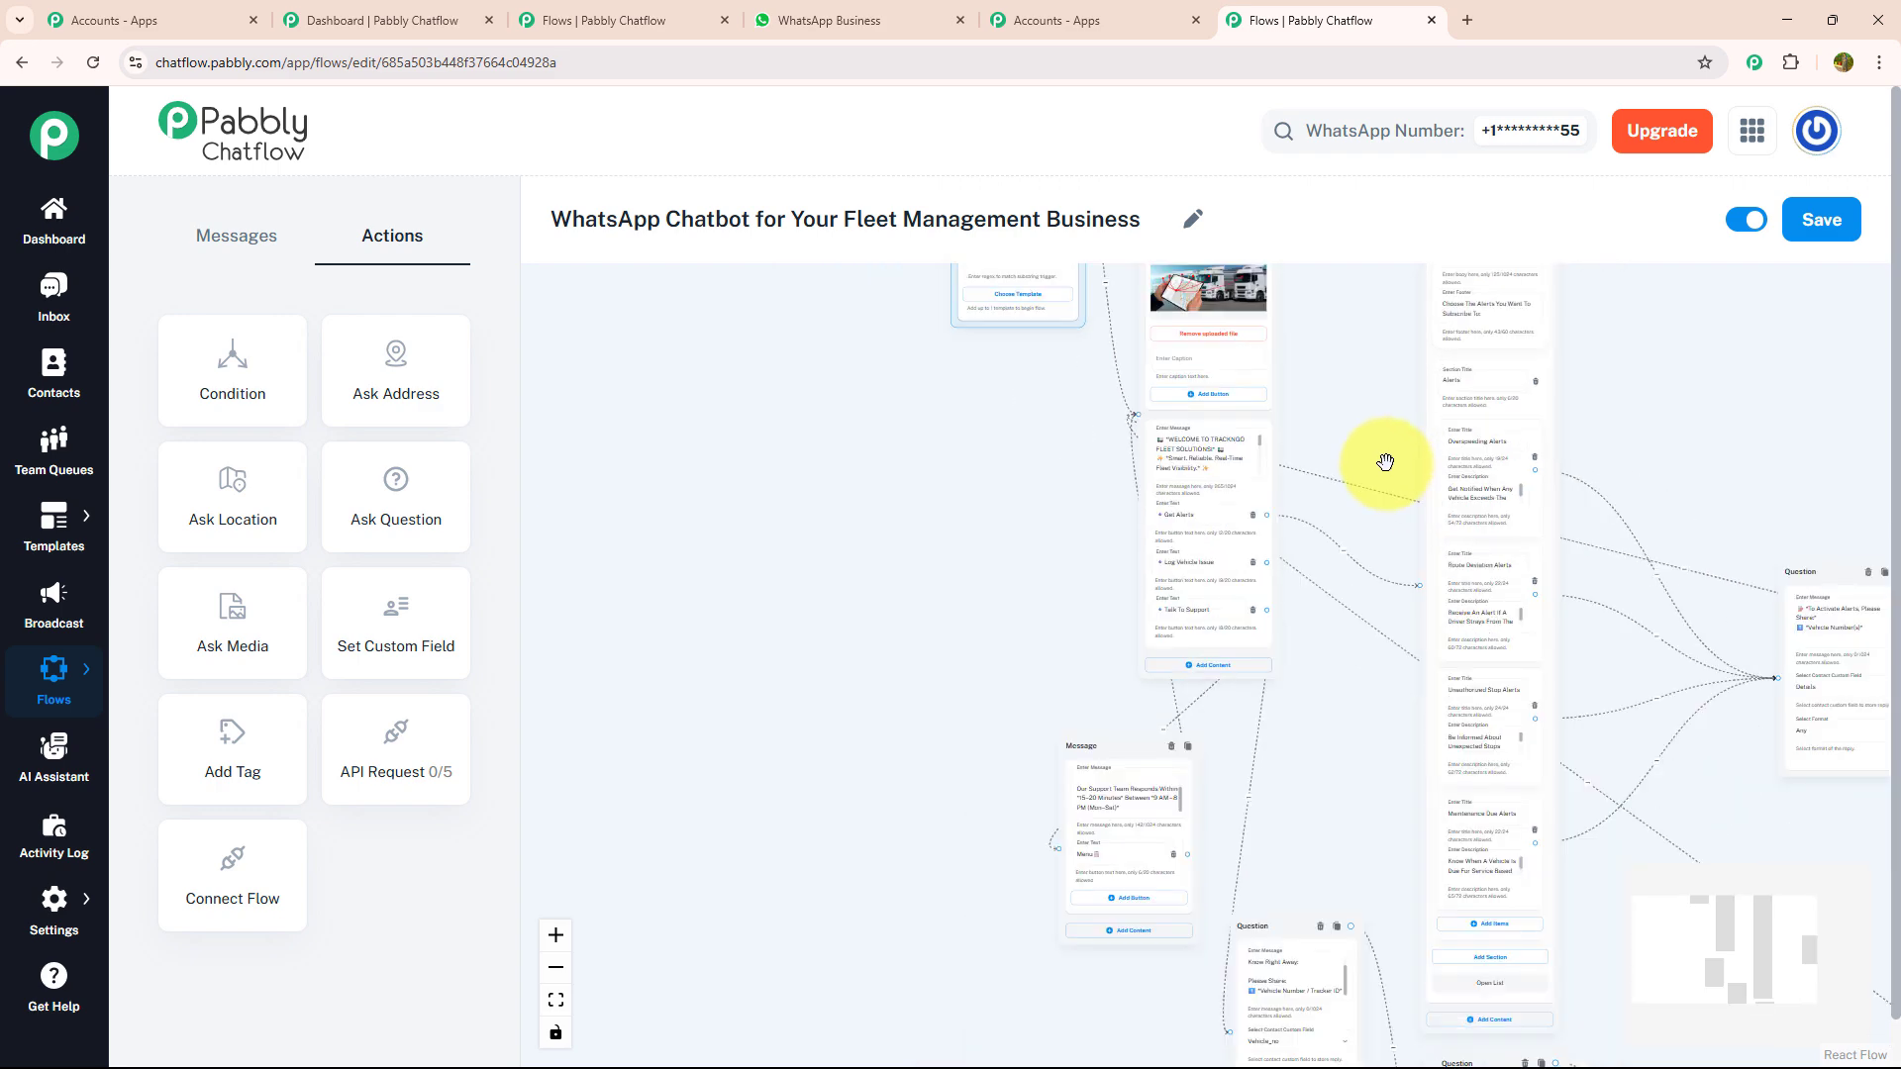
# - Move the support message node further down, beside the tracker ID question, and save the flow
pyautogui.scroll(-1, 1386, 462)
pyautogui.moveTo(1680, 423); pyautogui.dragTo(1341, 364)
pyautogui.scroll(-3, 1339, 364)
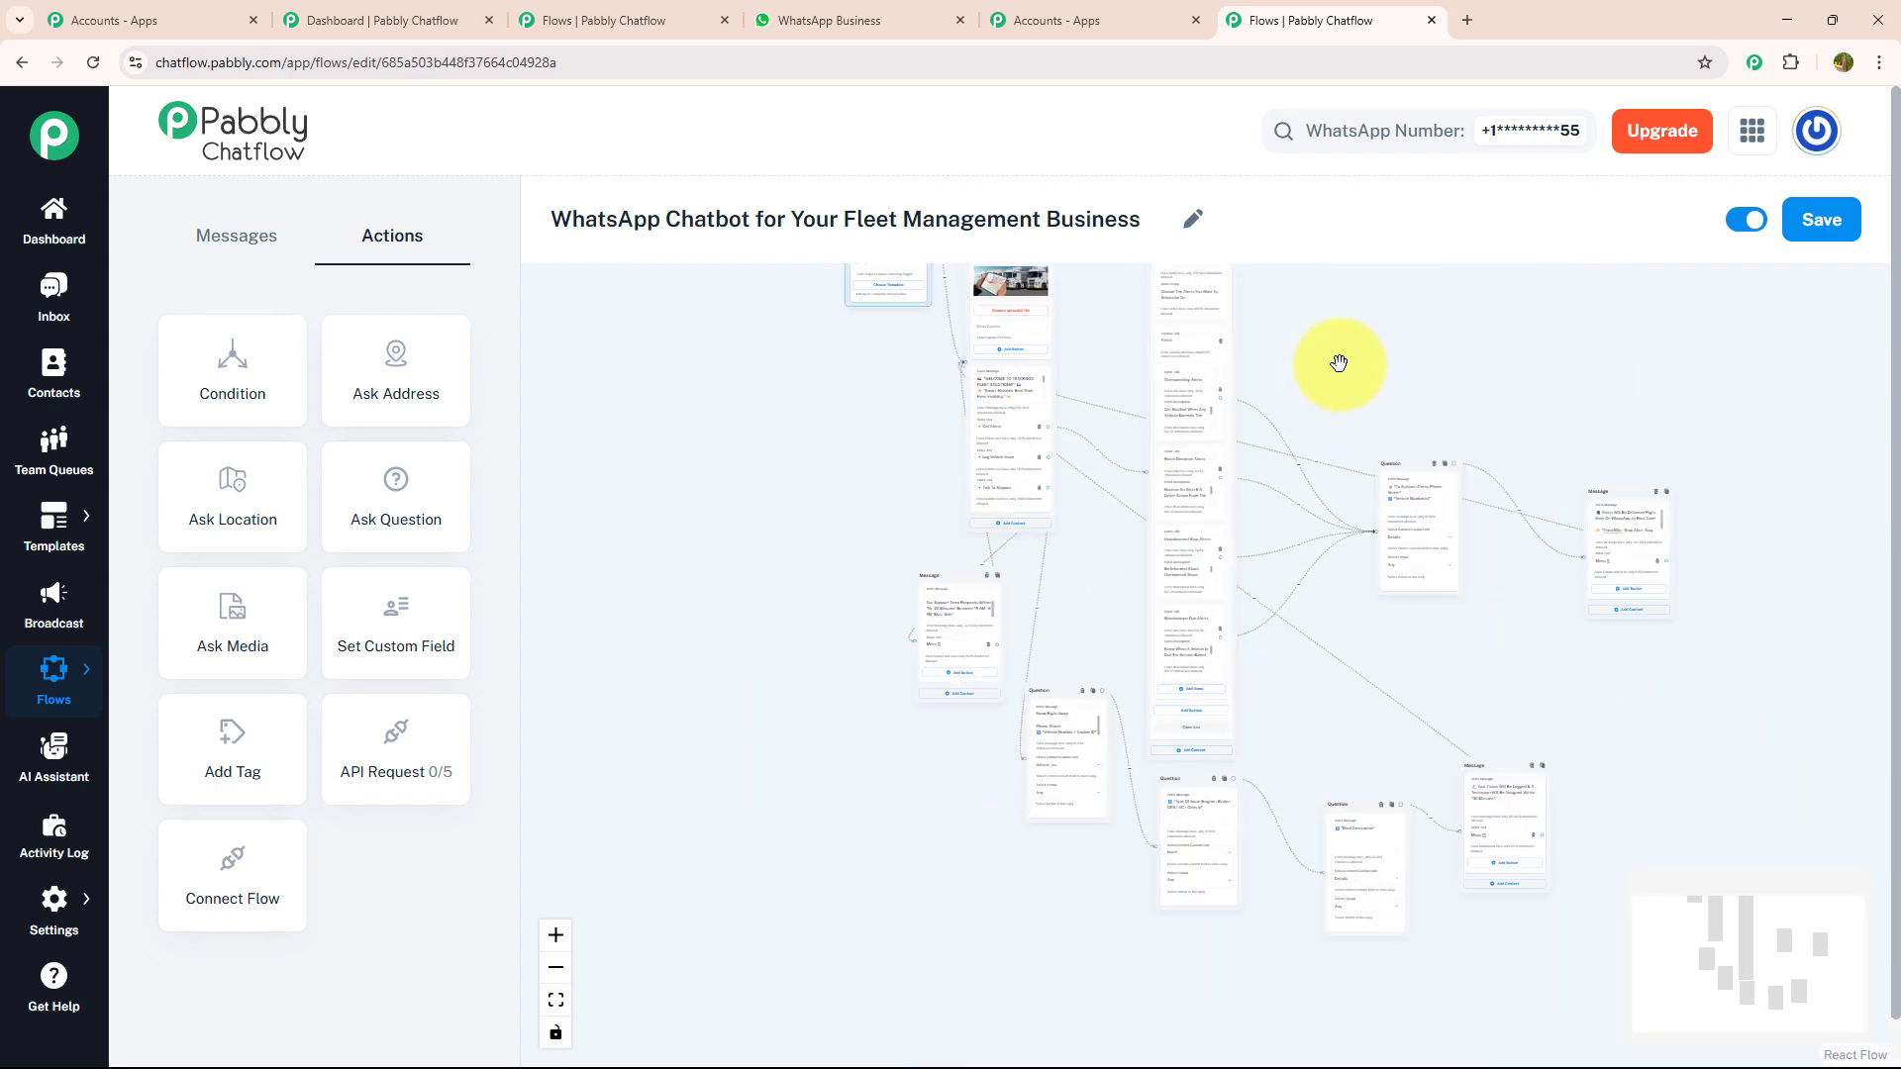
pyautogui.moveTo(942, 574); pyautogui.dragTo(913, 667)
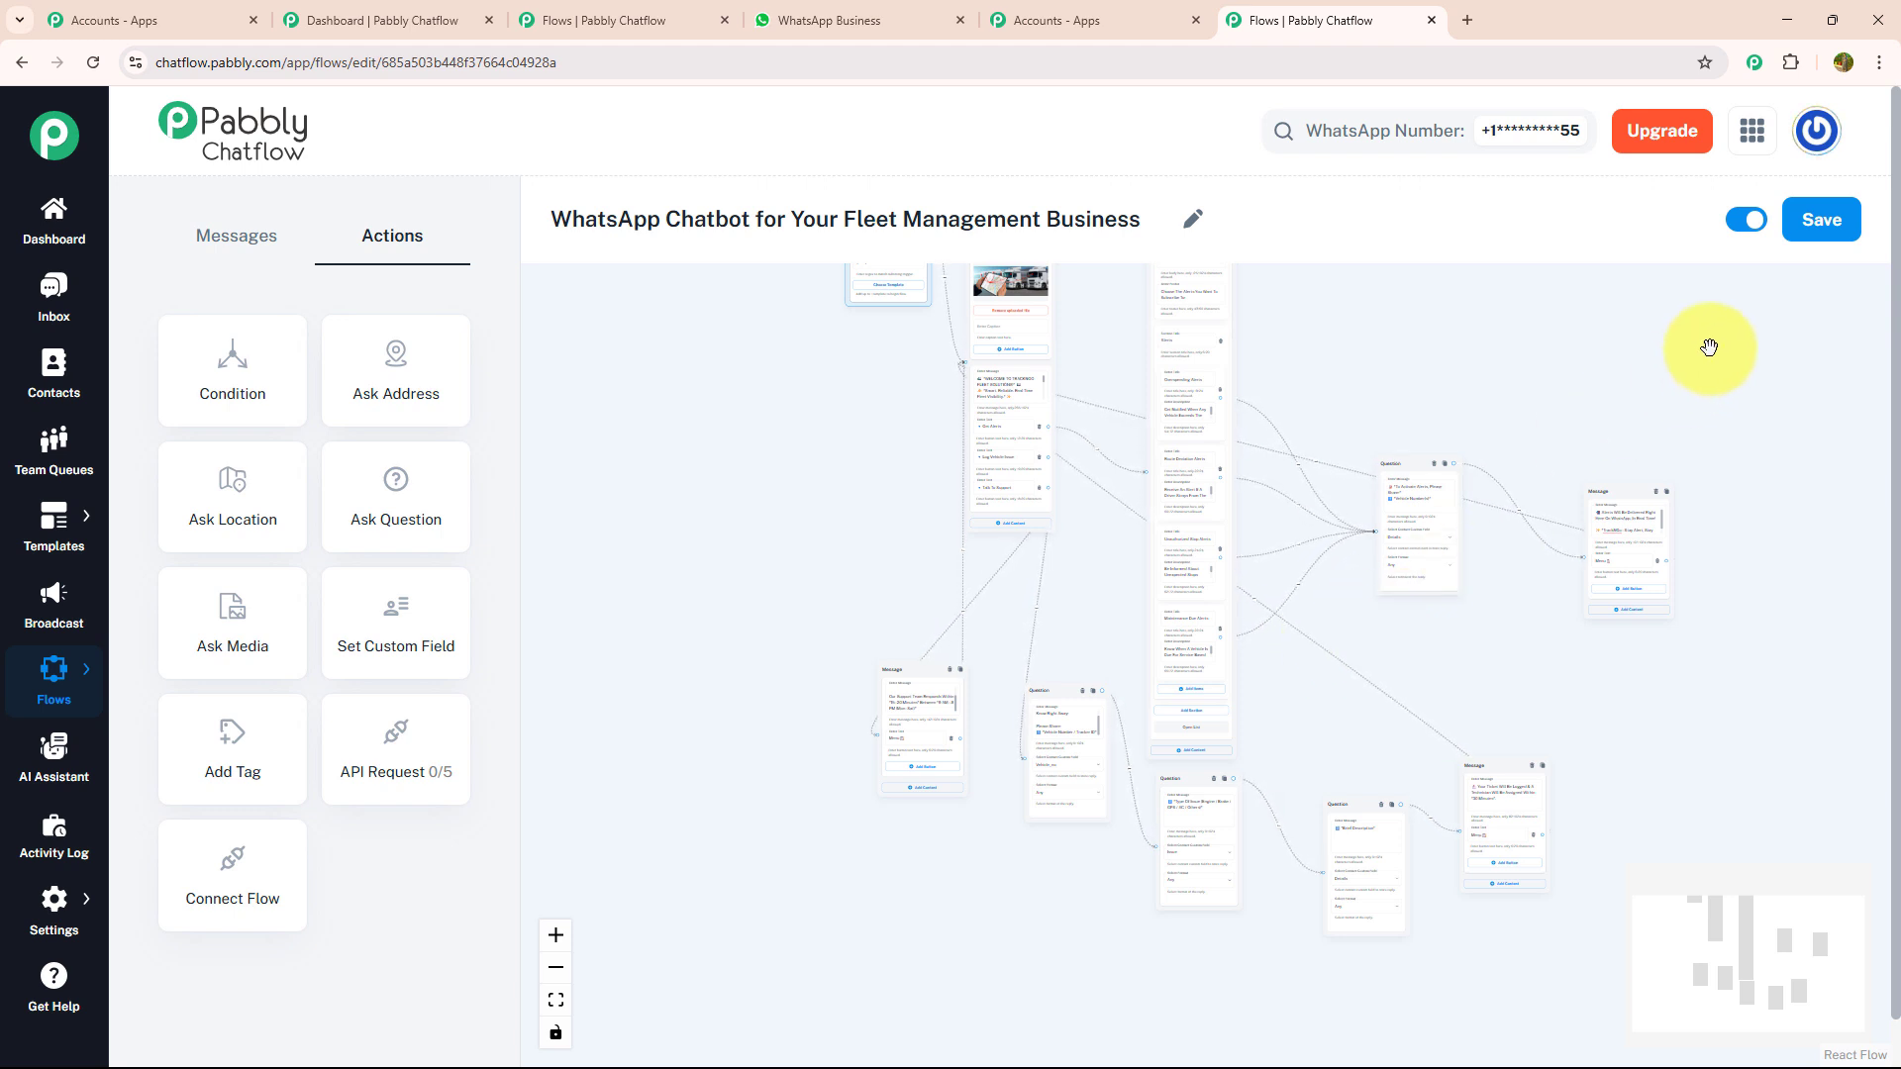
pyautogui.click(1821, 219)
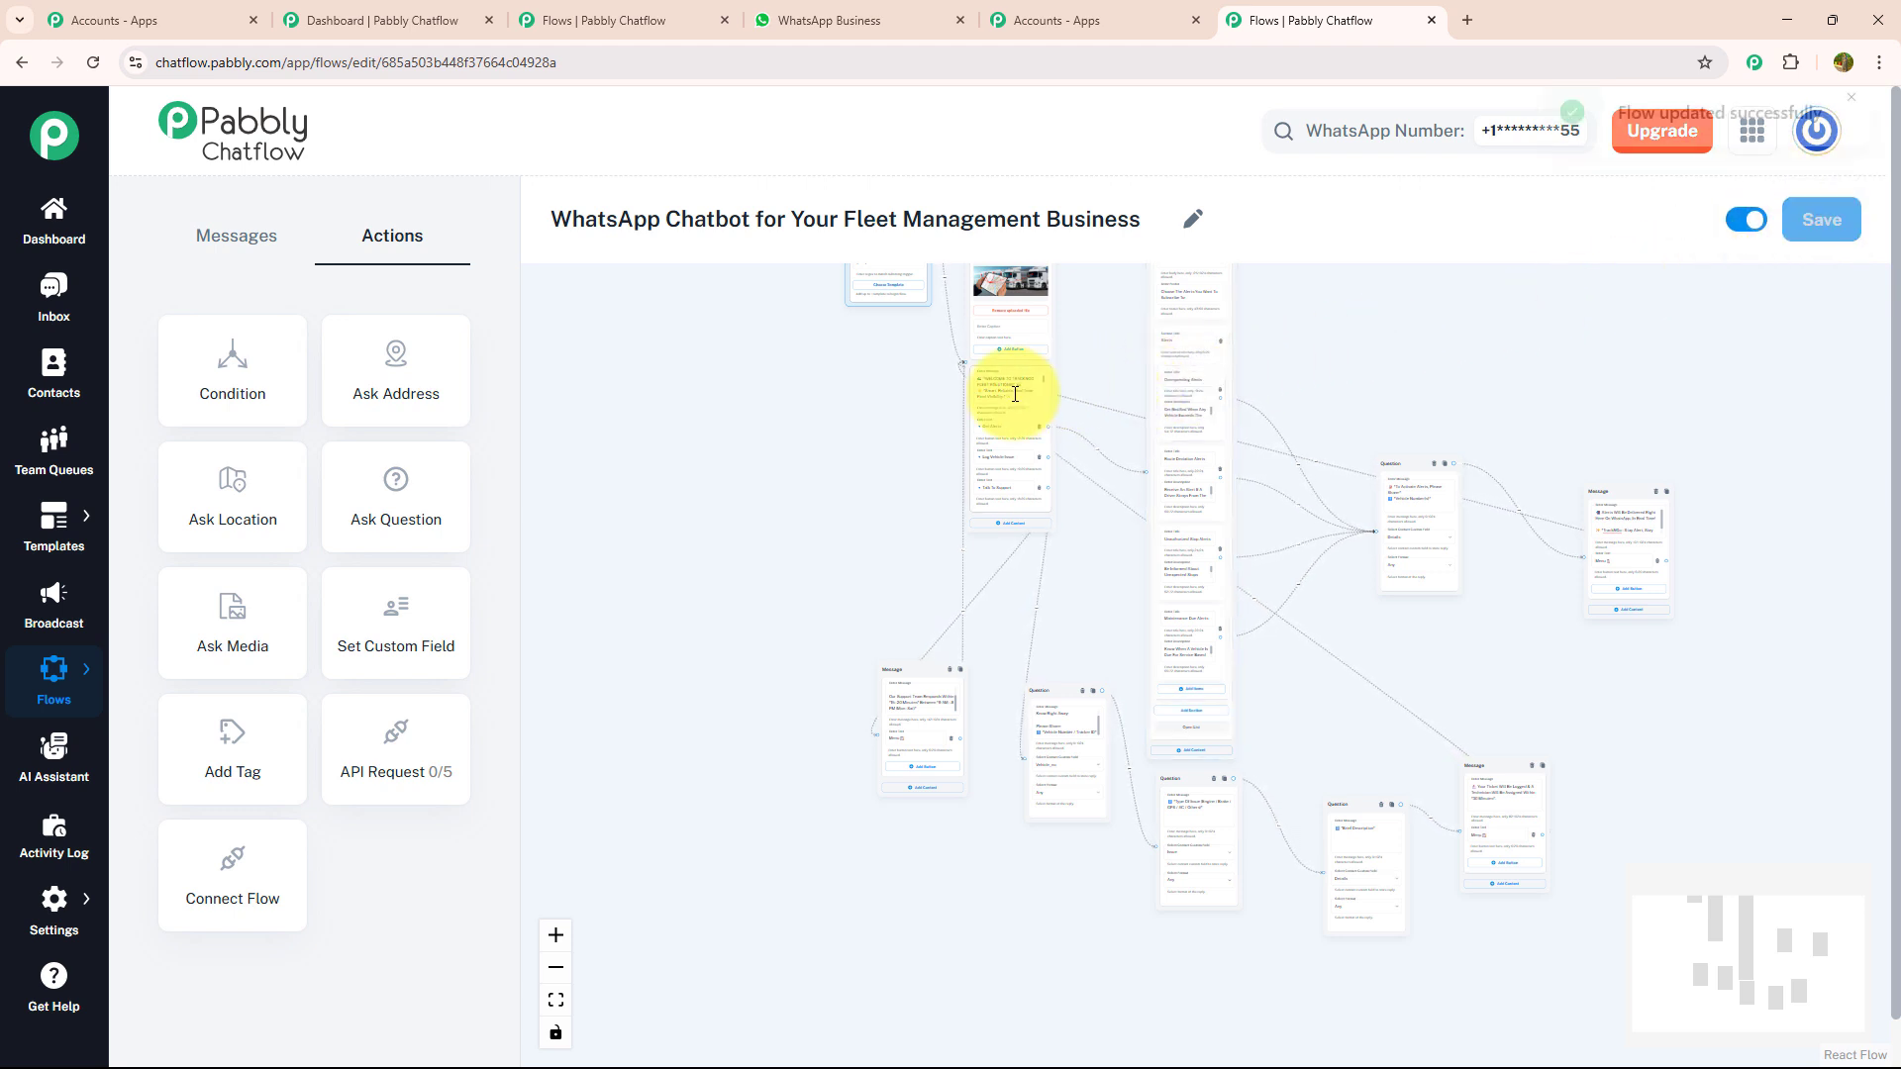